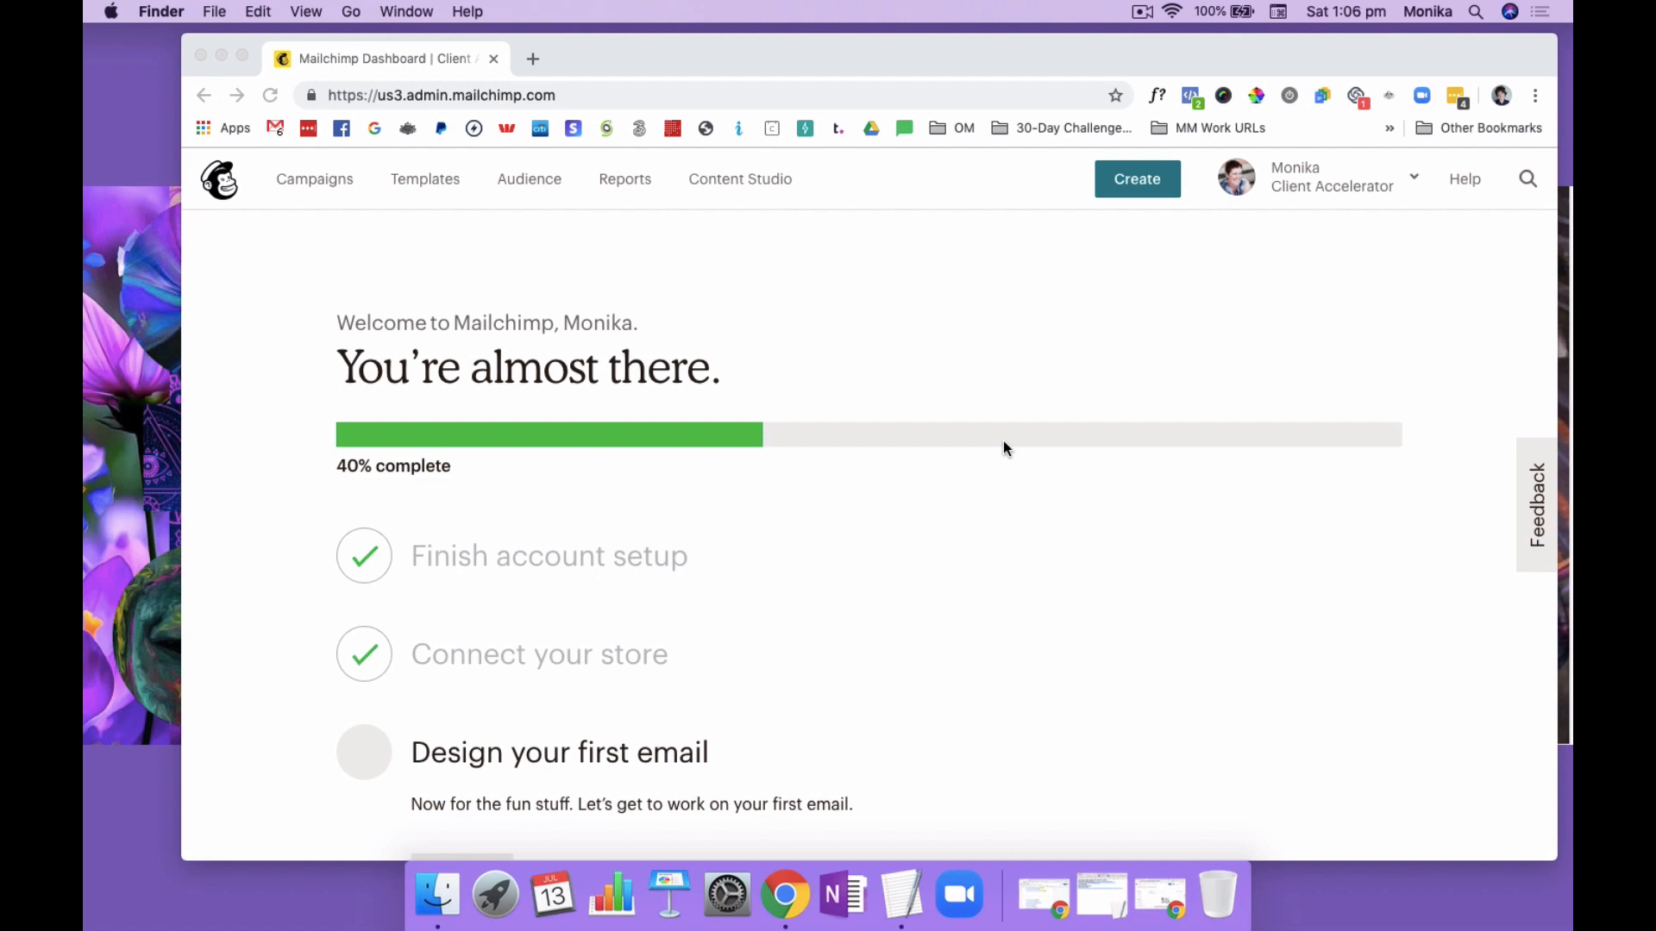
Go to the Campaigns page and start creating a new landing page
{"action": "scroll", "coordinate": [990, 345], "scroll_direction": "down", "scroll_amount": 3}
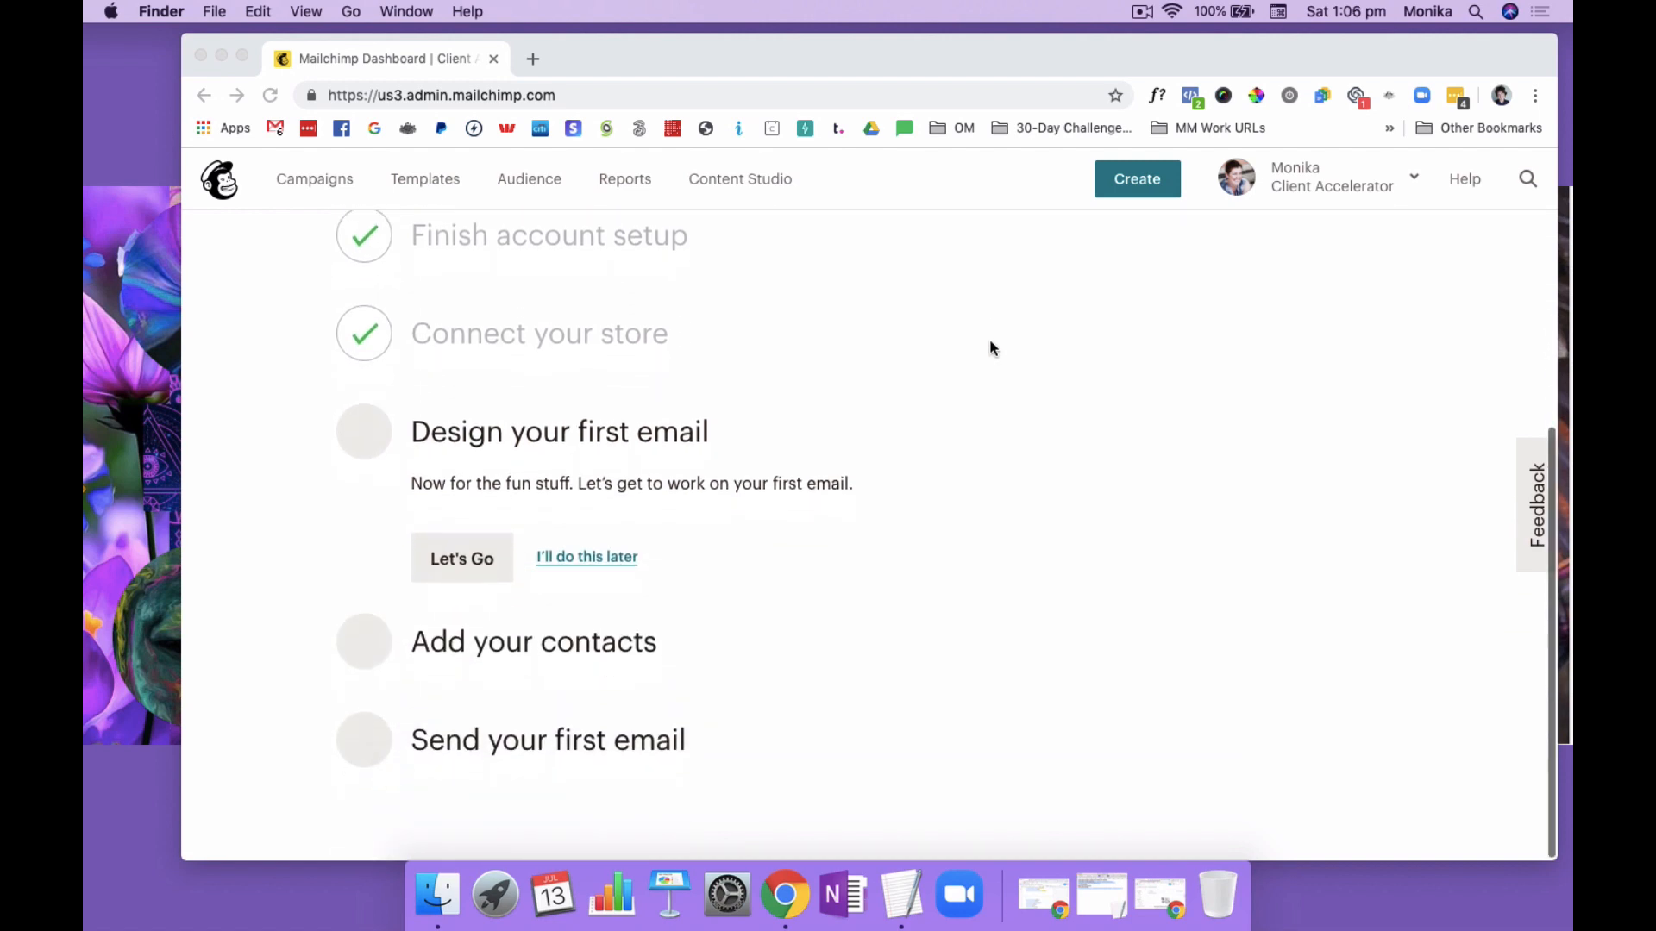
{"action": "scroll", "coordinate": [990, 348], "scroll_direction": "up", "scroll_amount": 3}
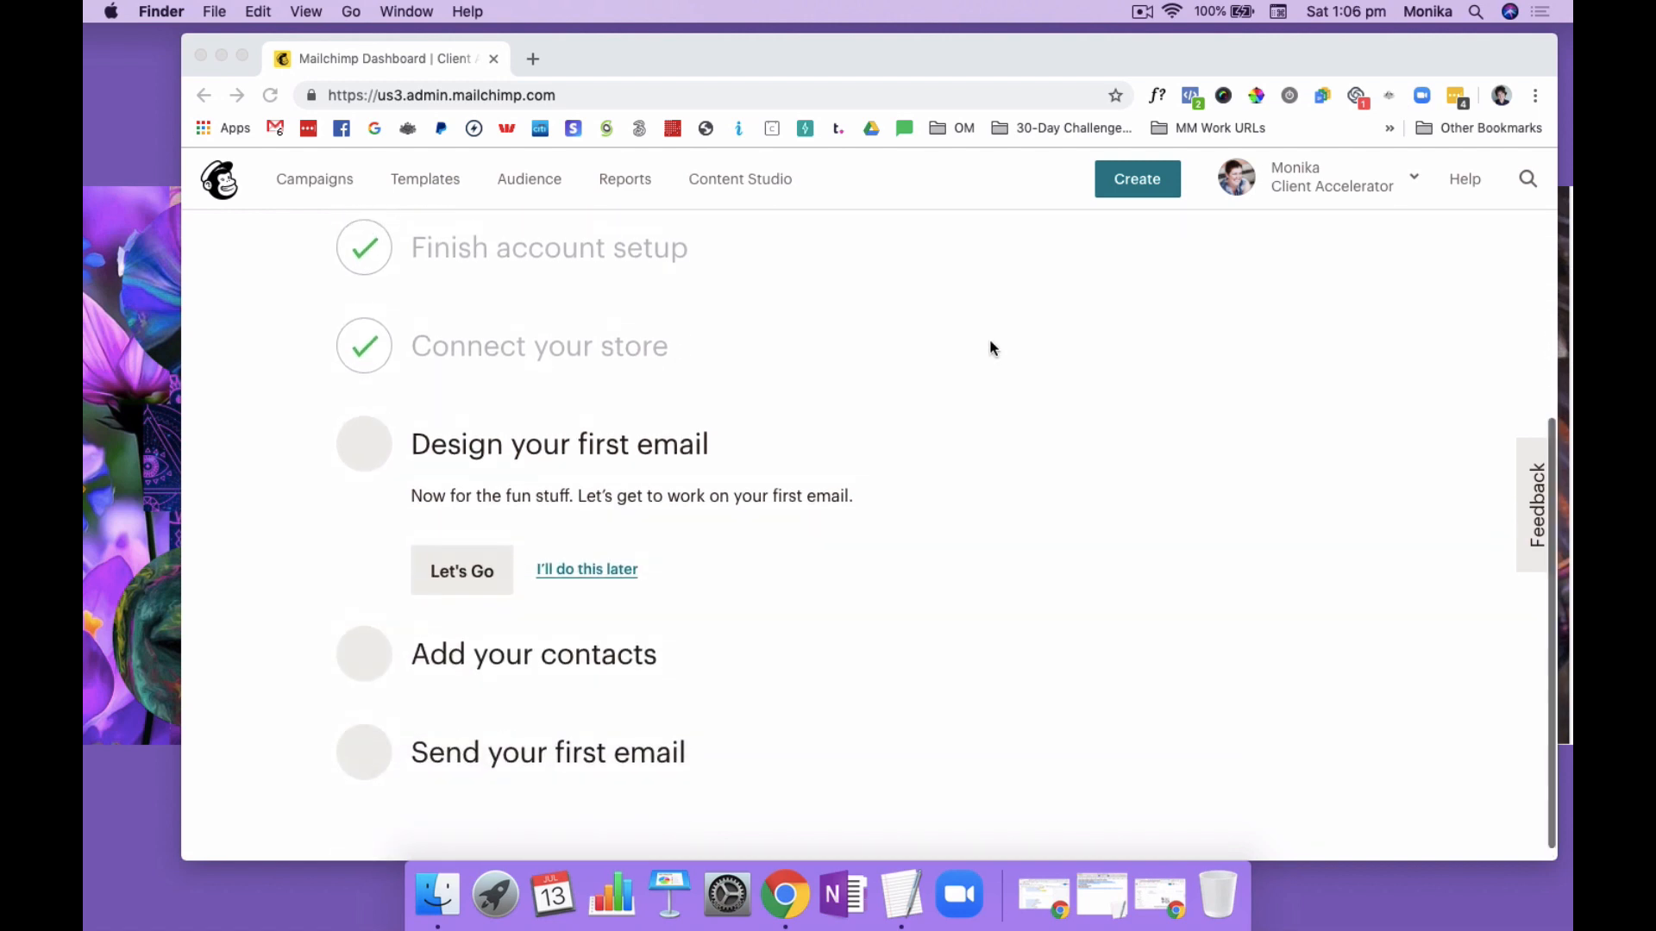
{"action": "left_click", "coordinate": [307, 181]}
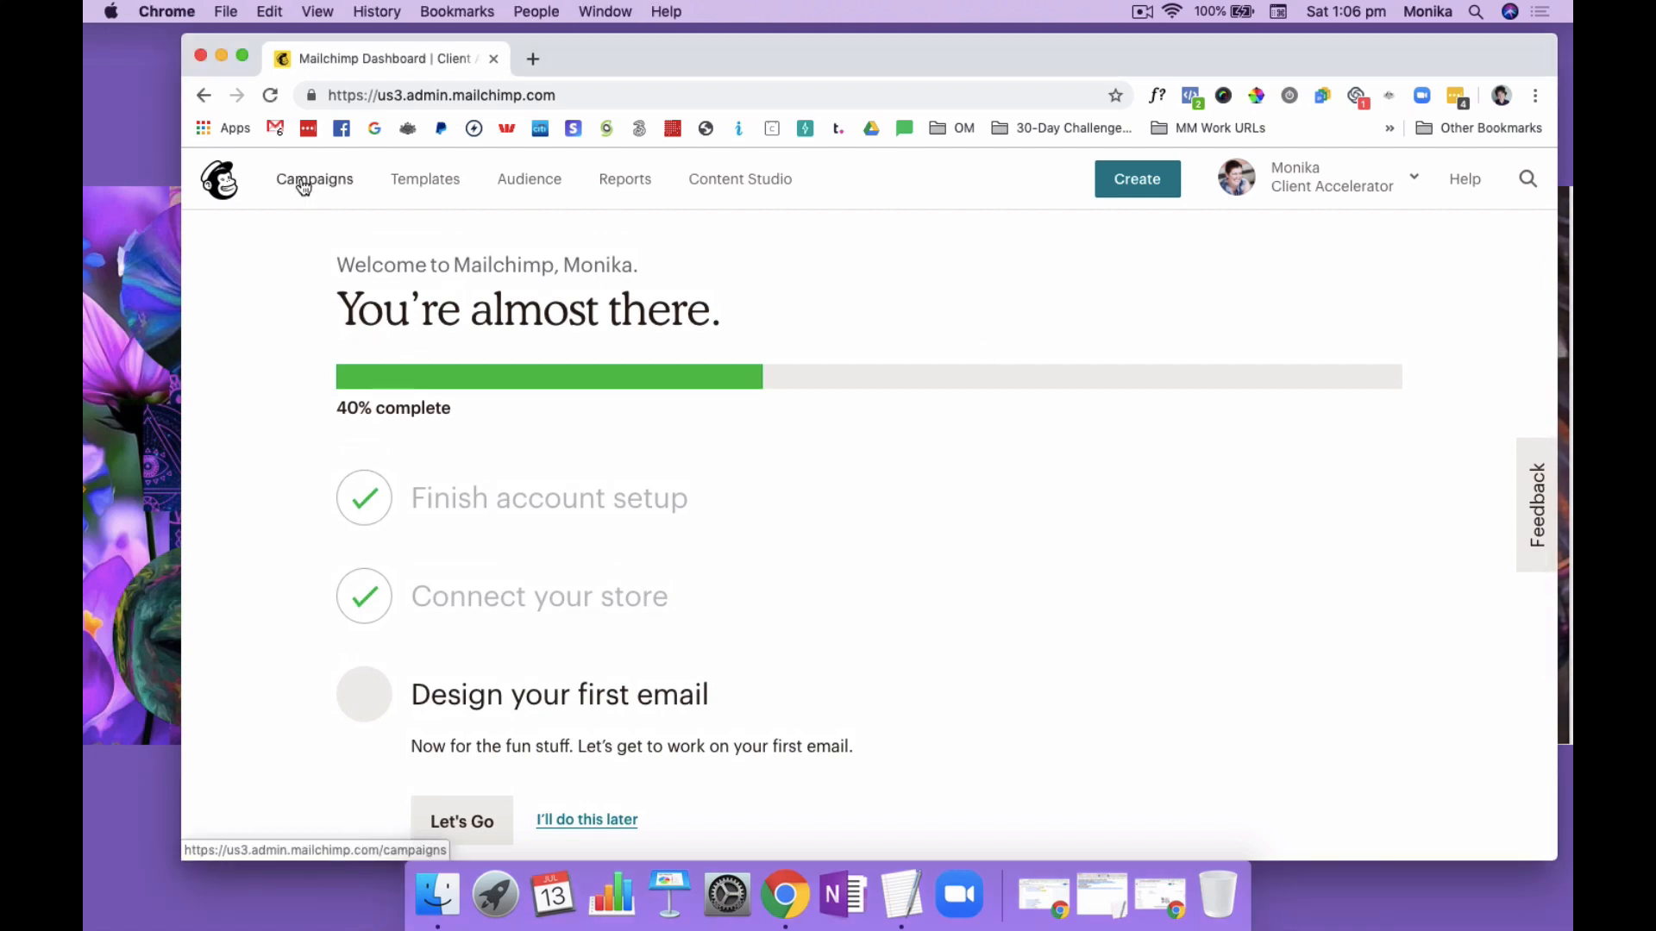
{"action": "left_click", "coordinate": [302, 185]}
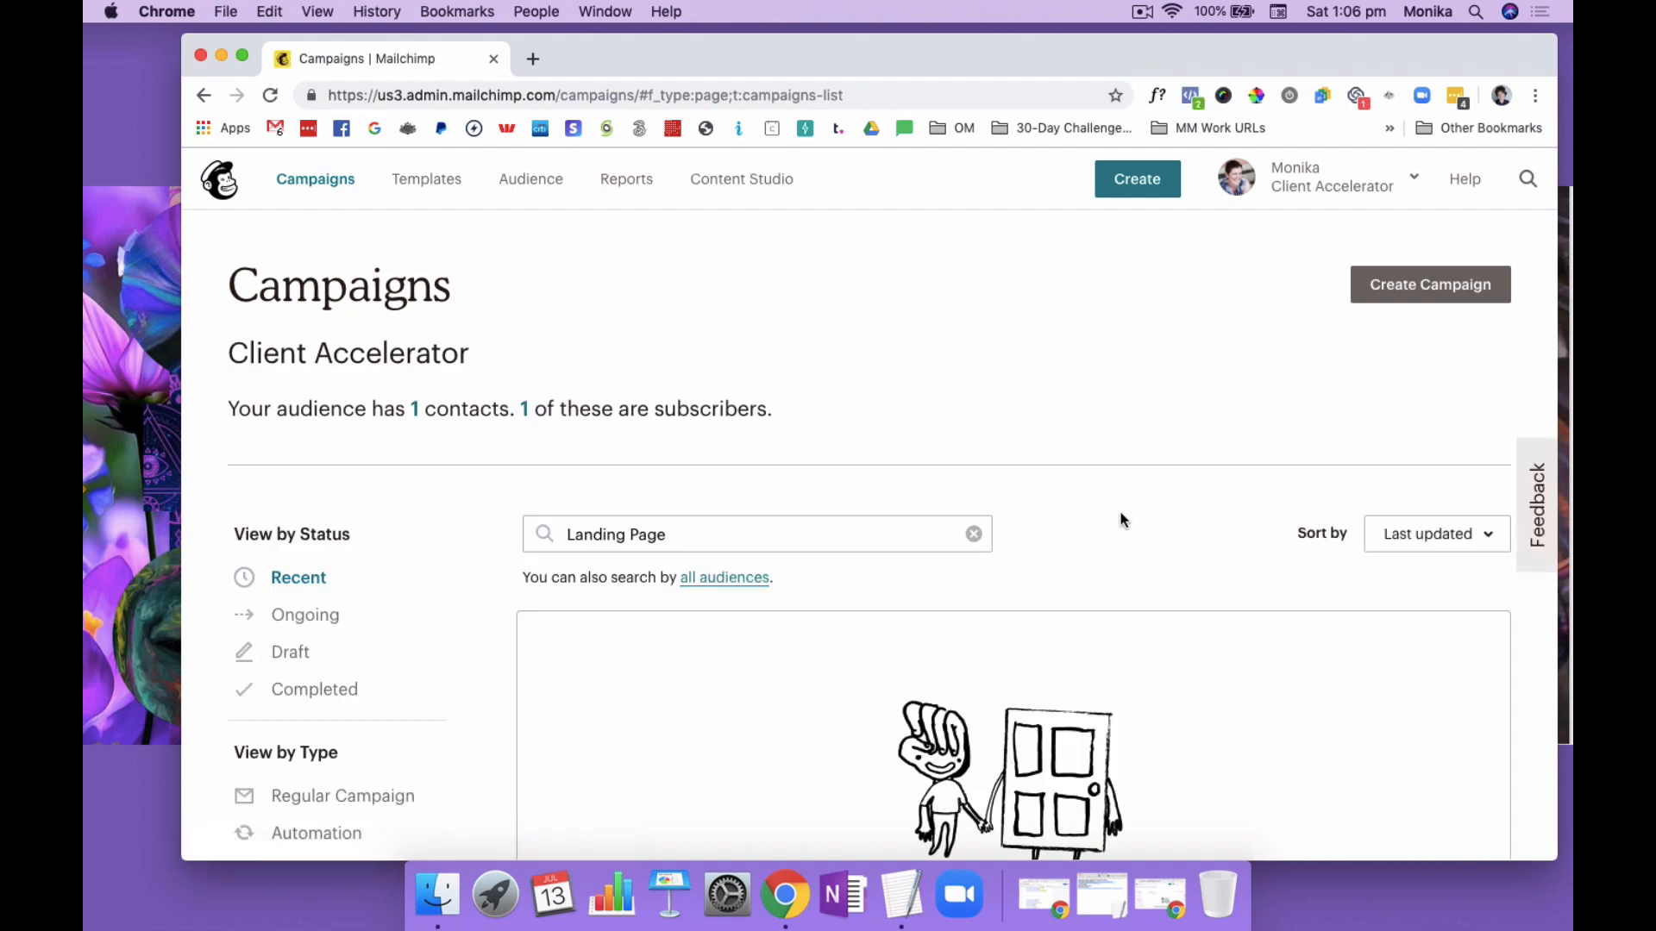
{"action": "scroll", "coordinate": [1121, 515], "scroll_direction": "down", "scroll_amount": 1}
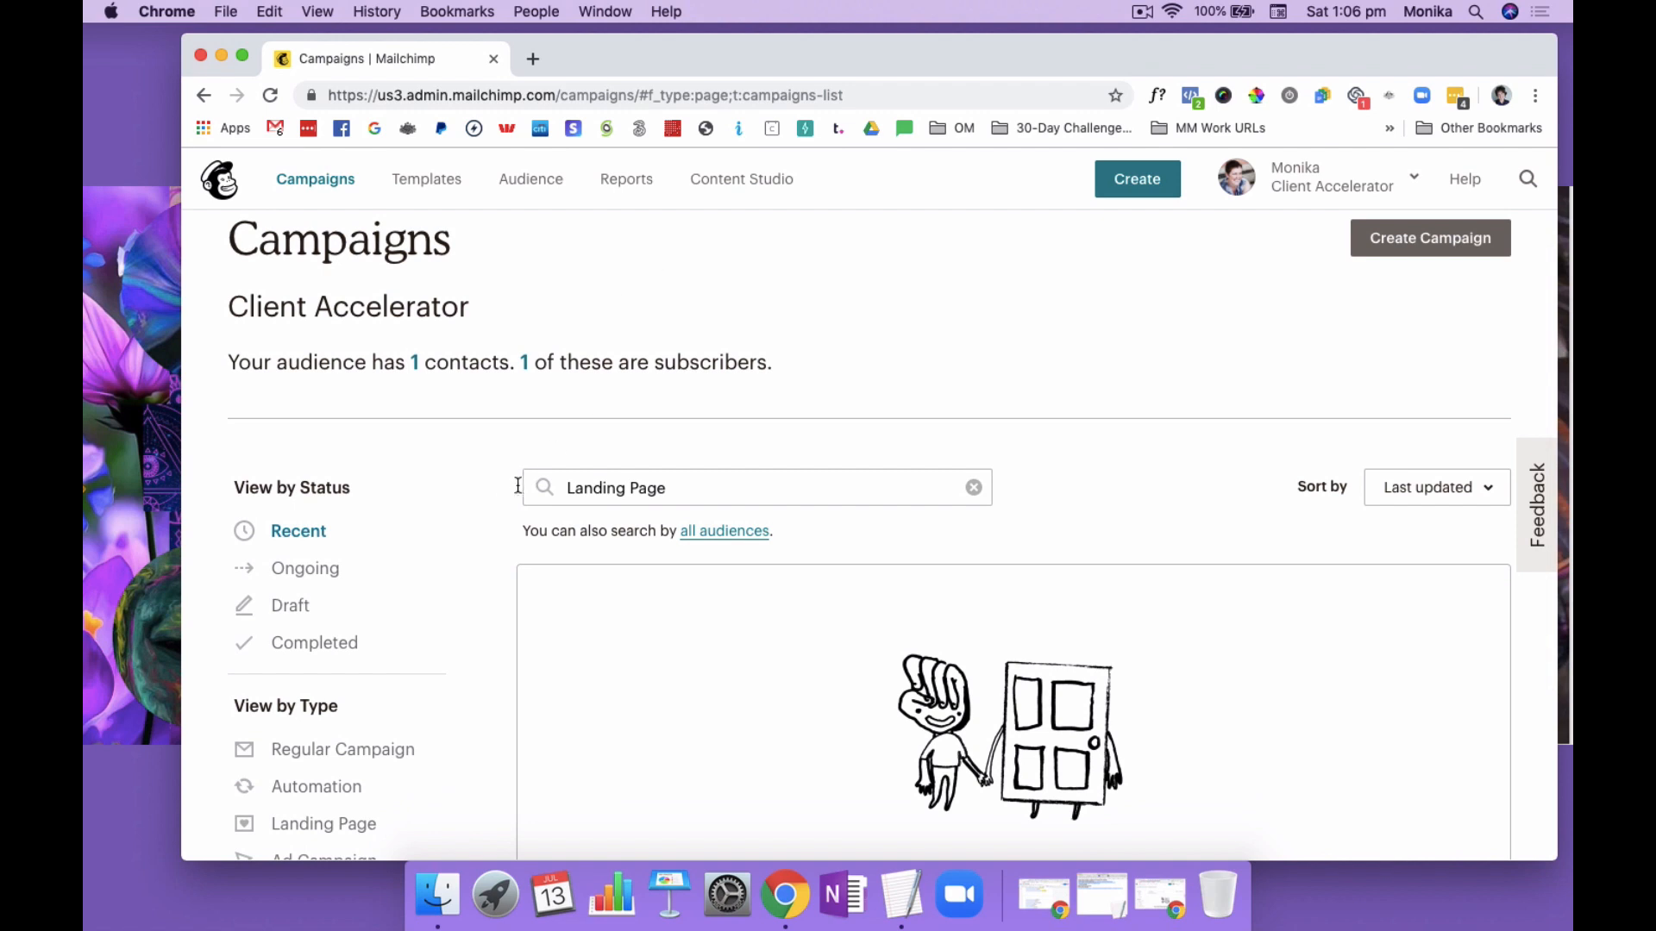
{"action": "scroll", "coordinate": [501, 497], "scroll_direction": "down", "scroll_amount": 3}
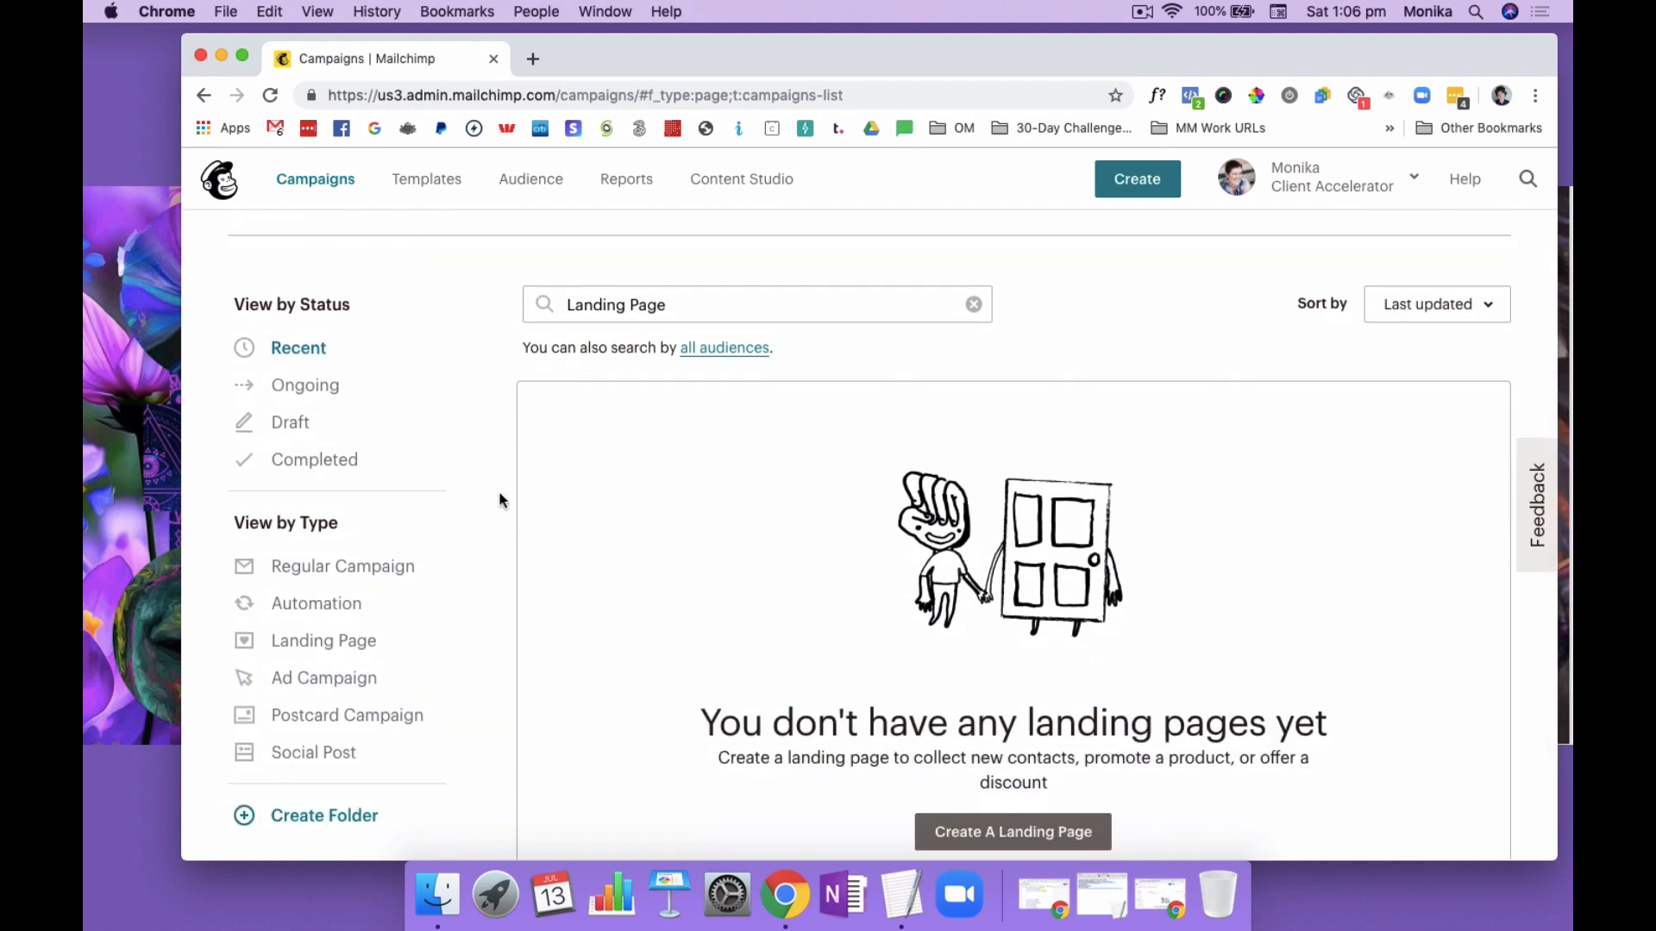
{"action": "scroll", "coordinate": [500, 496], "scroll_direction": "down", "scroll_amount": 1}
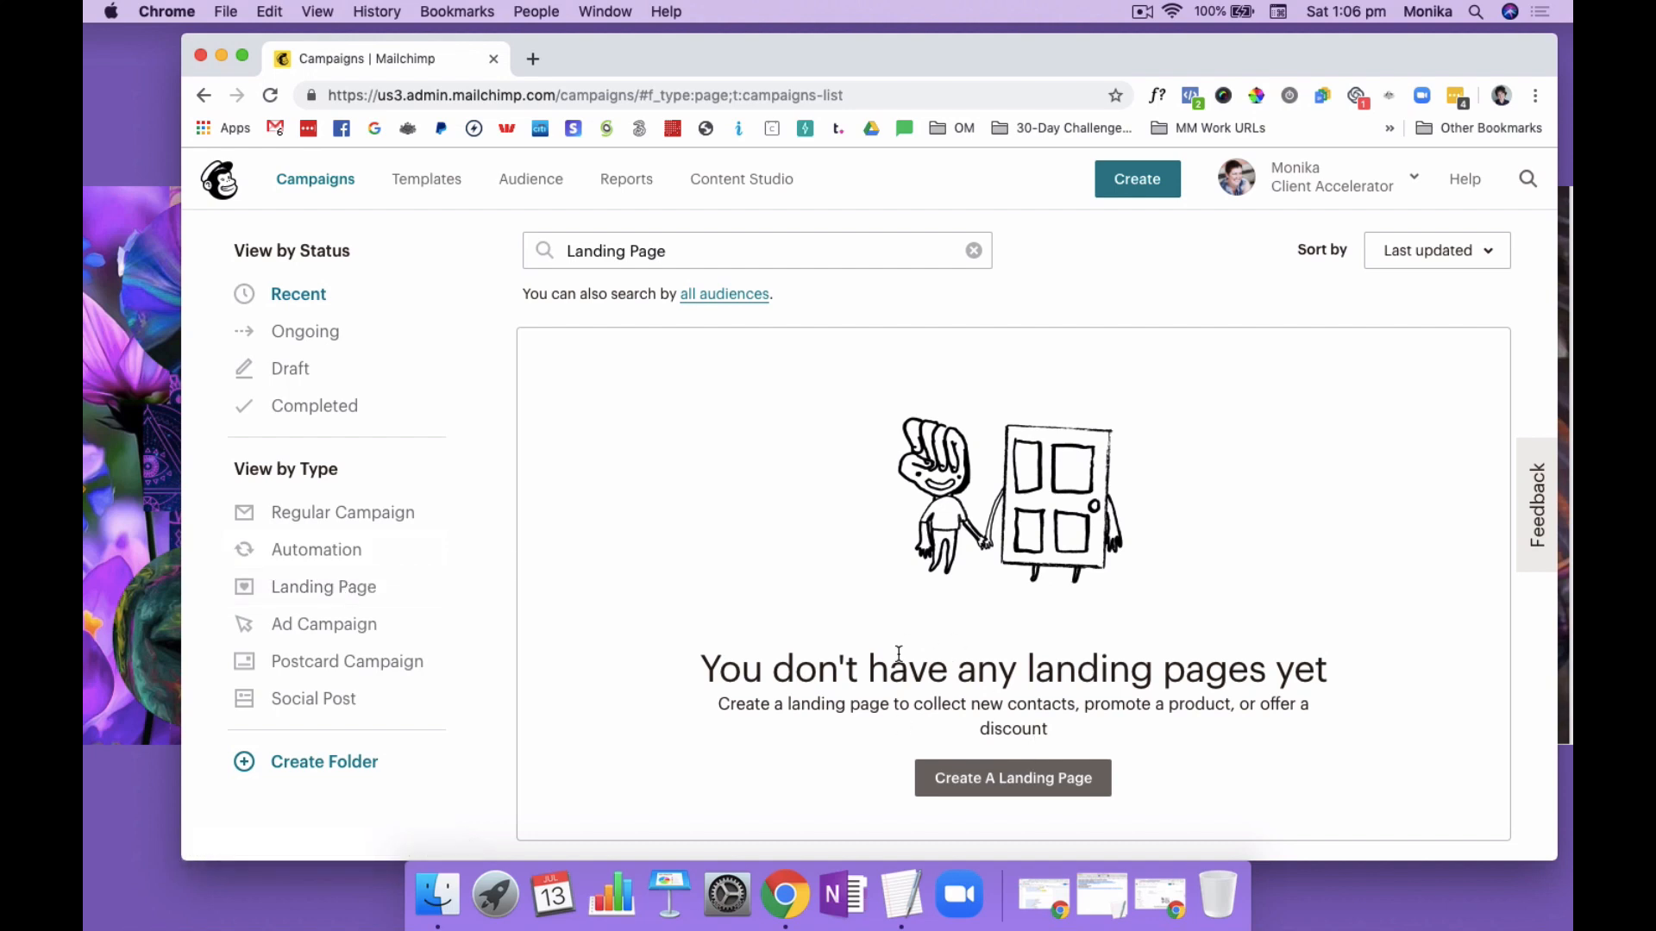
{"action": "left_click", "coordinate": [1018, 776]}
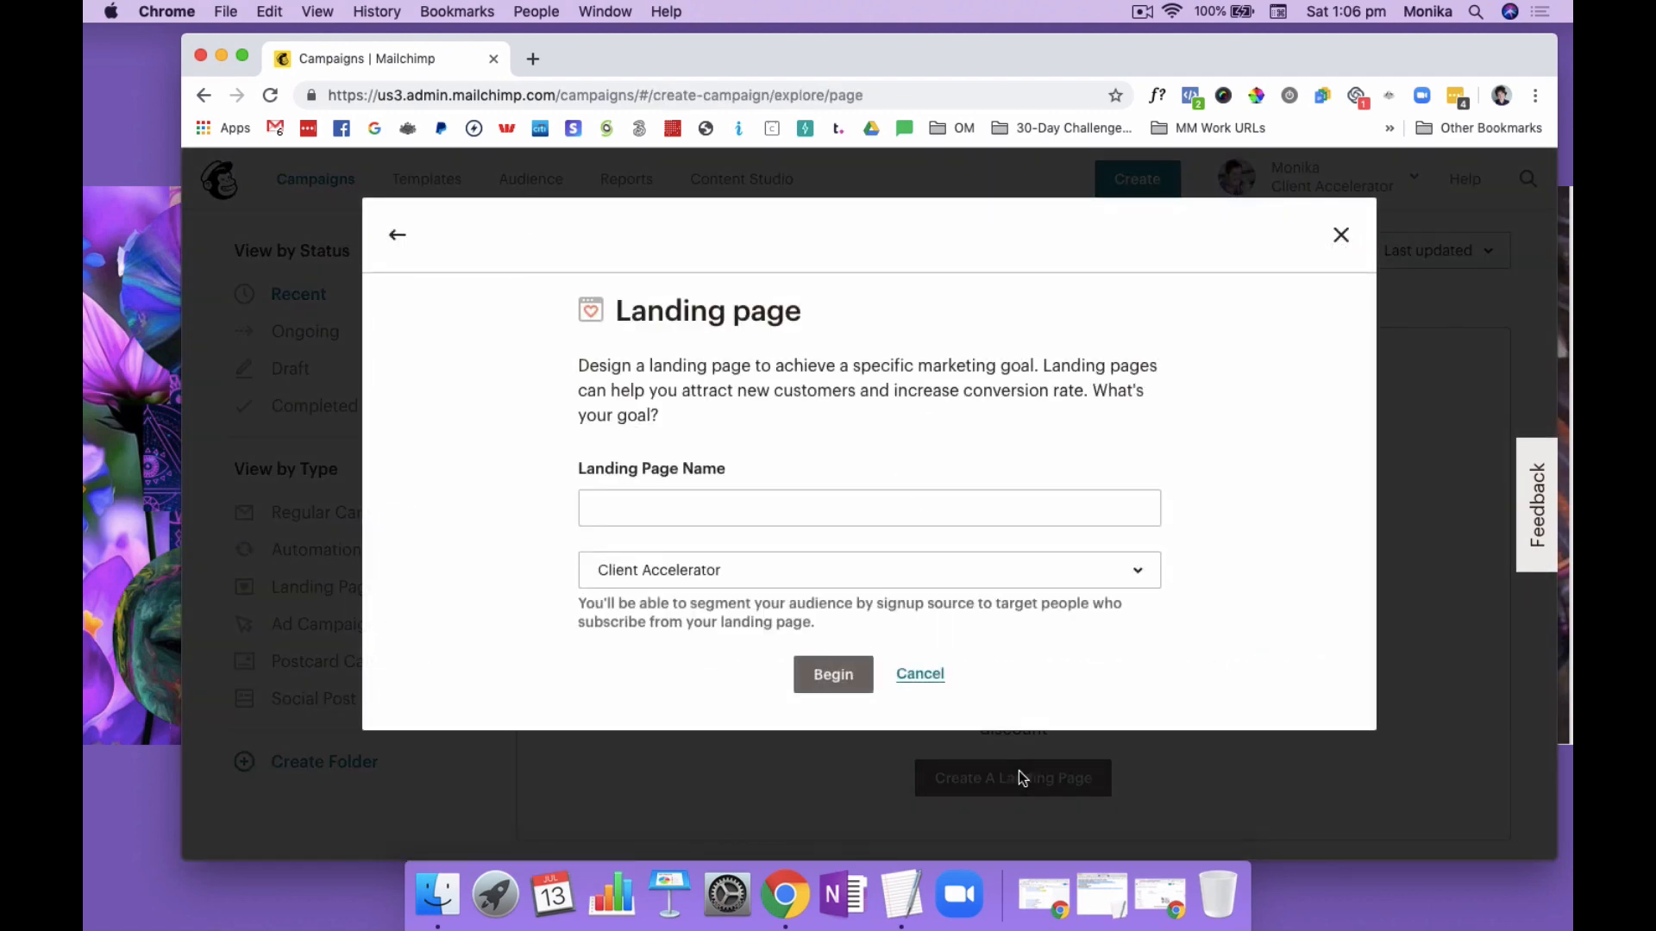
Name the landing page "Test", keep the Client Accelerator audience, and begin building it
{"action": "left_click", "coordinate": [812, 507]}
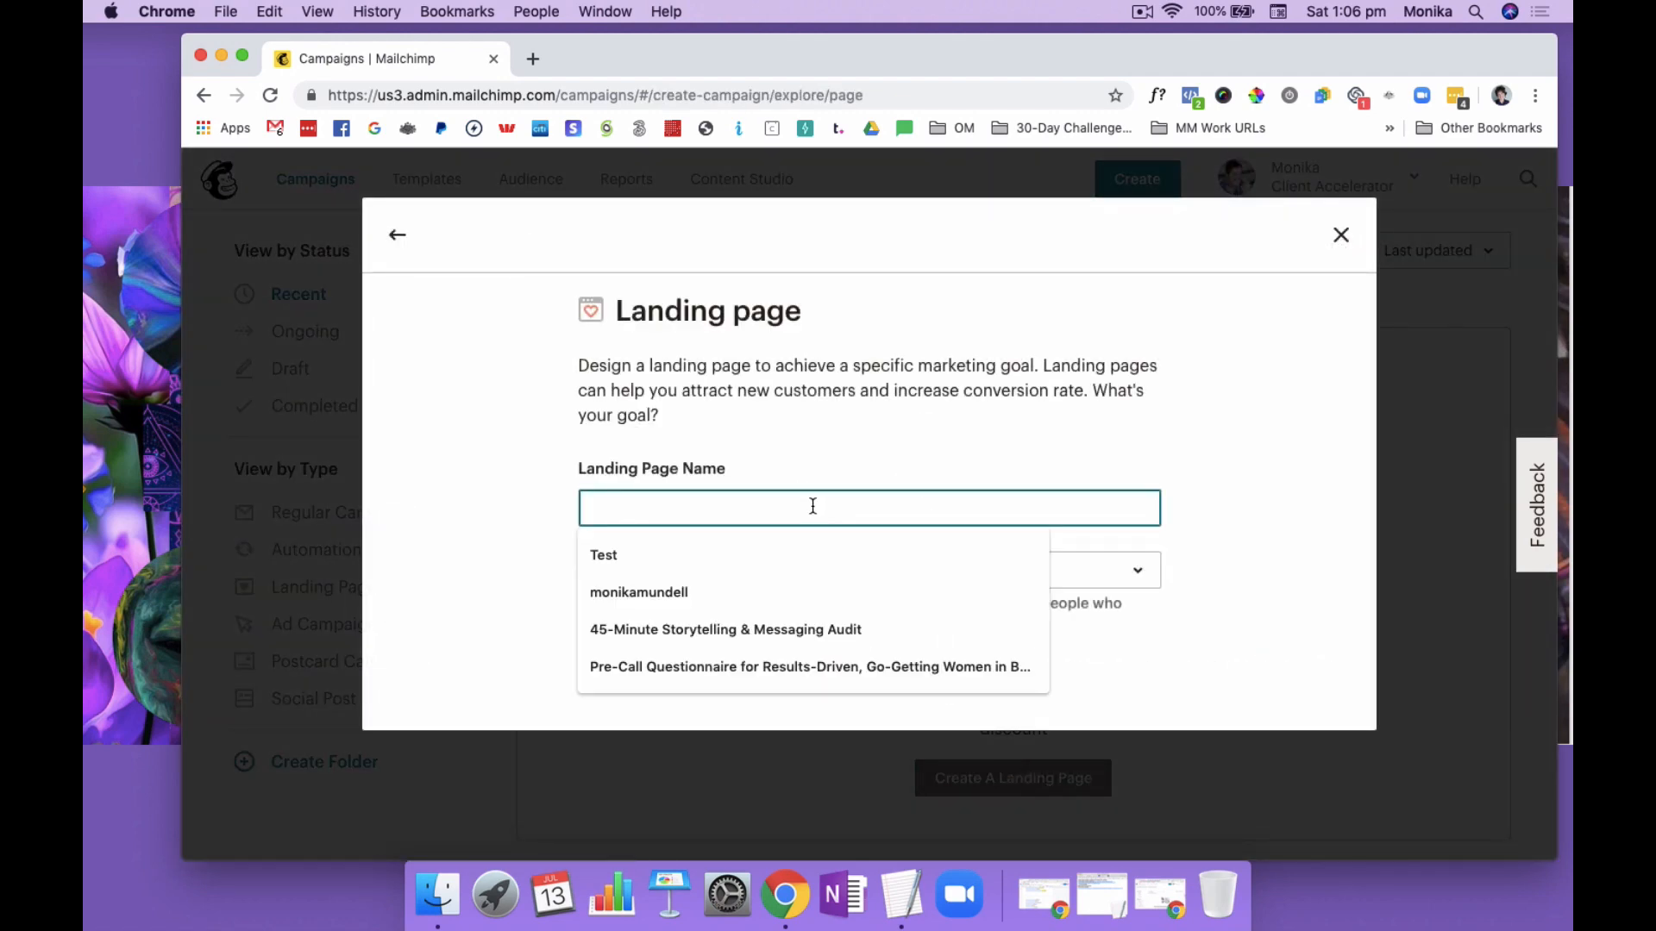
{"action": "left_click", "coordinate": [720, 555]}
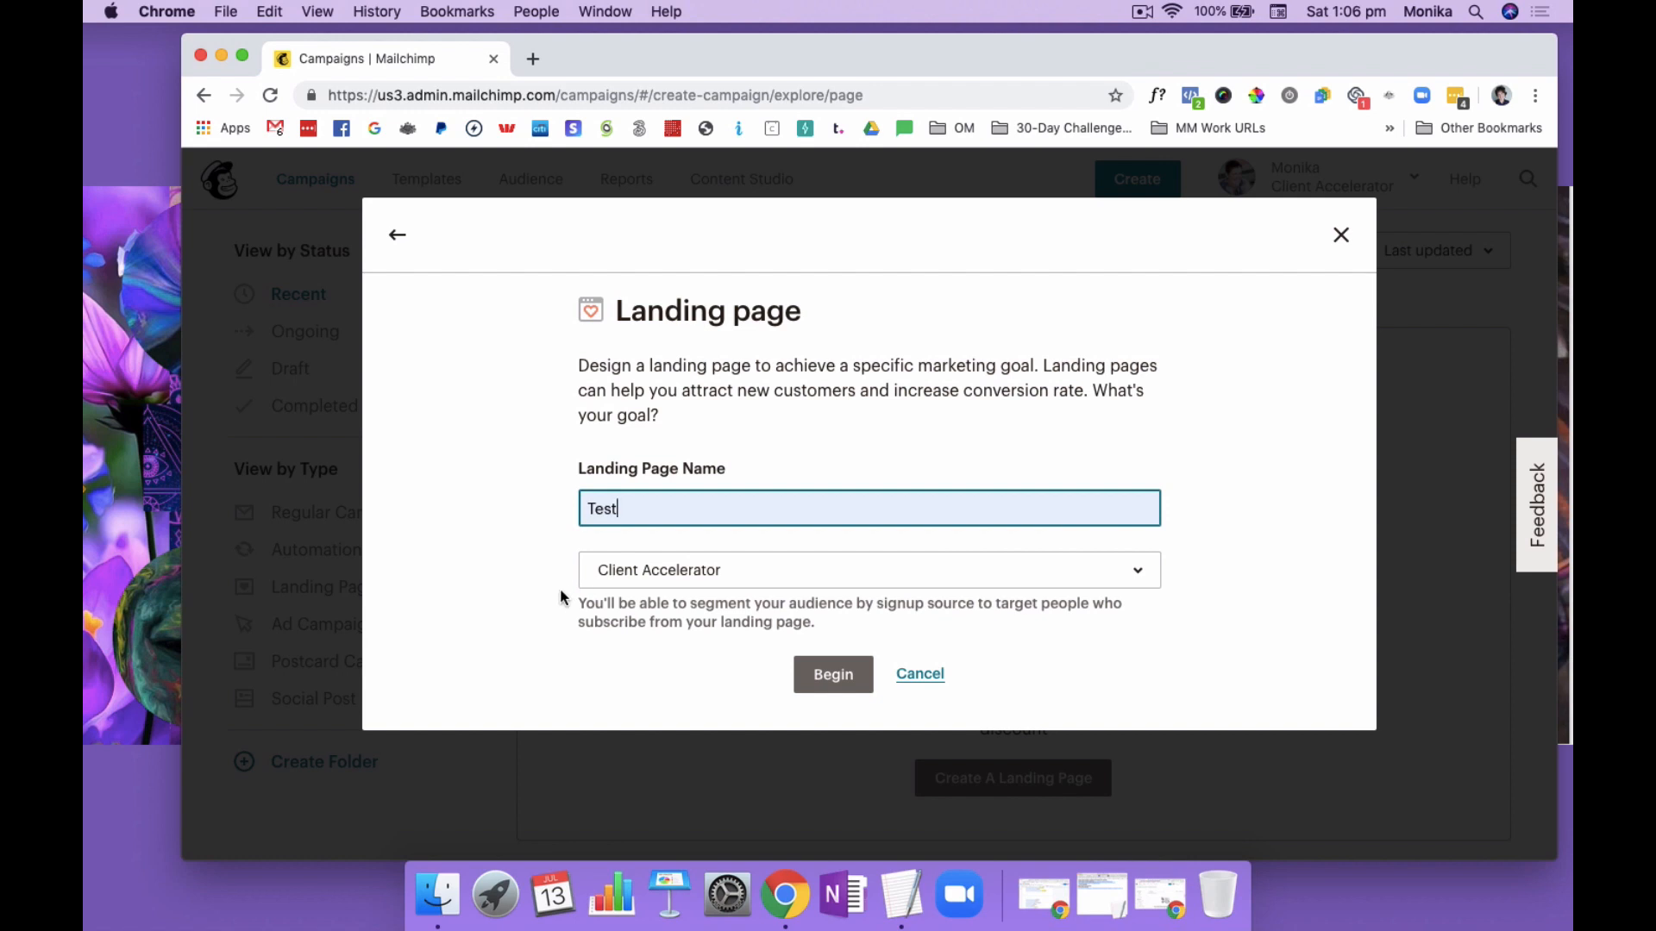
{"action": "left_click", "coordinate": [790, 573]}
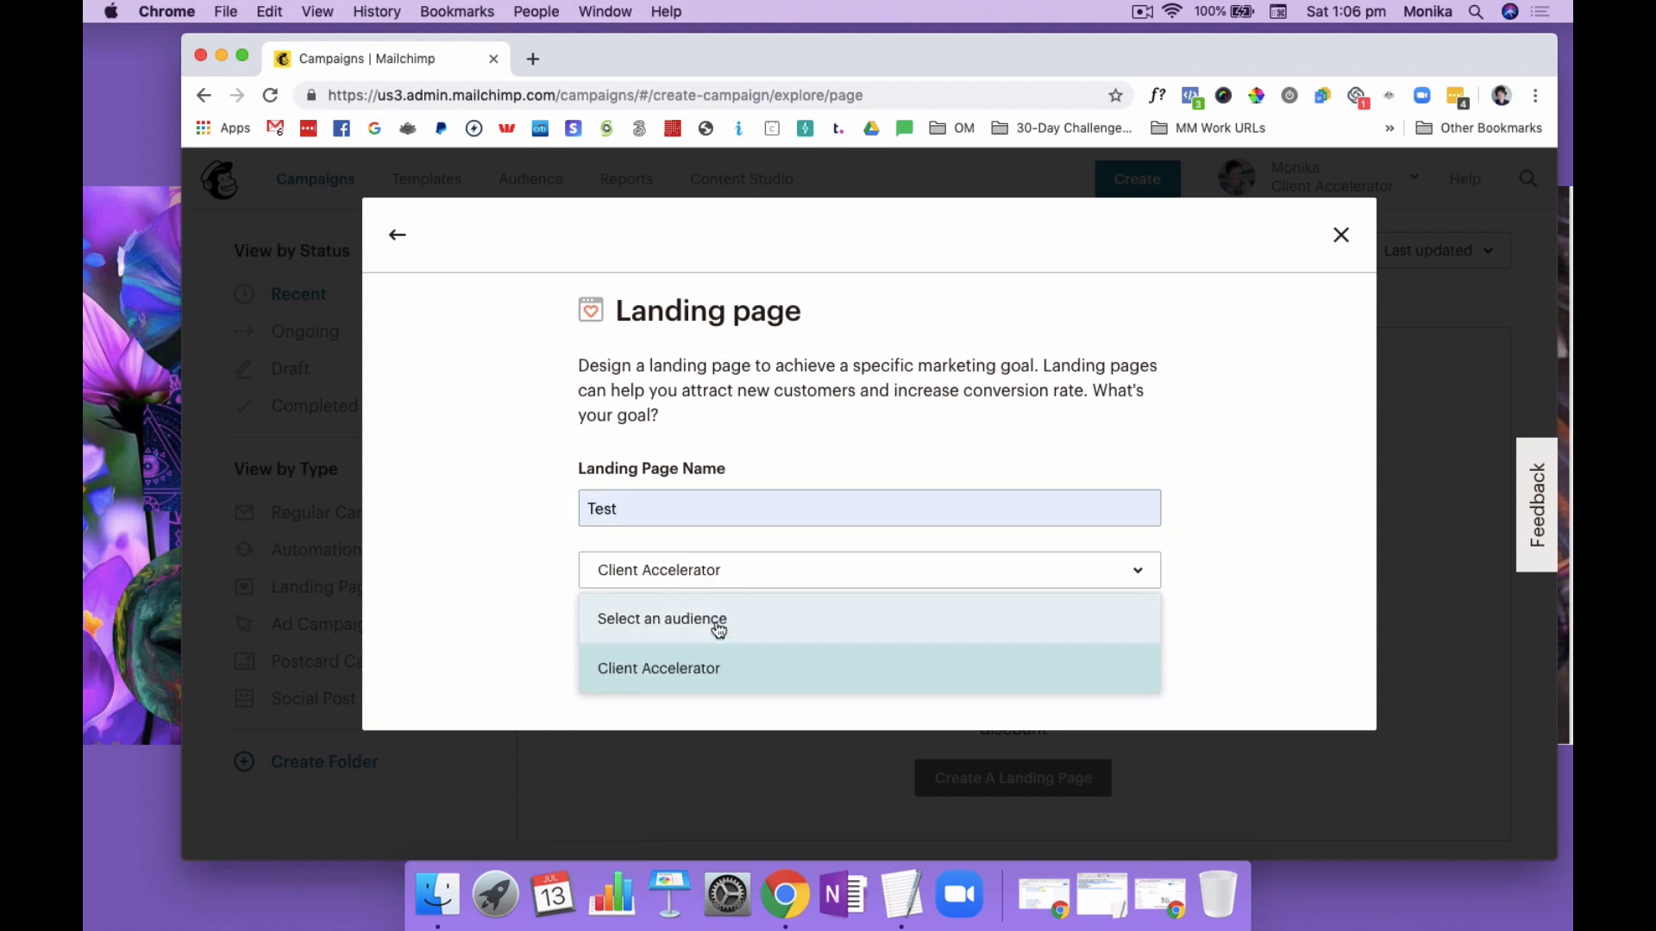
{"action": "left_click", "coordinate": [681, 574]}
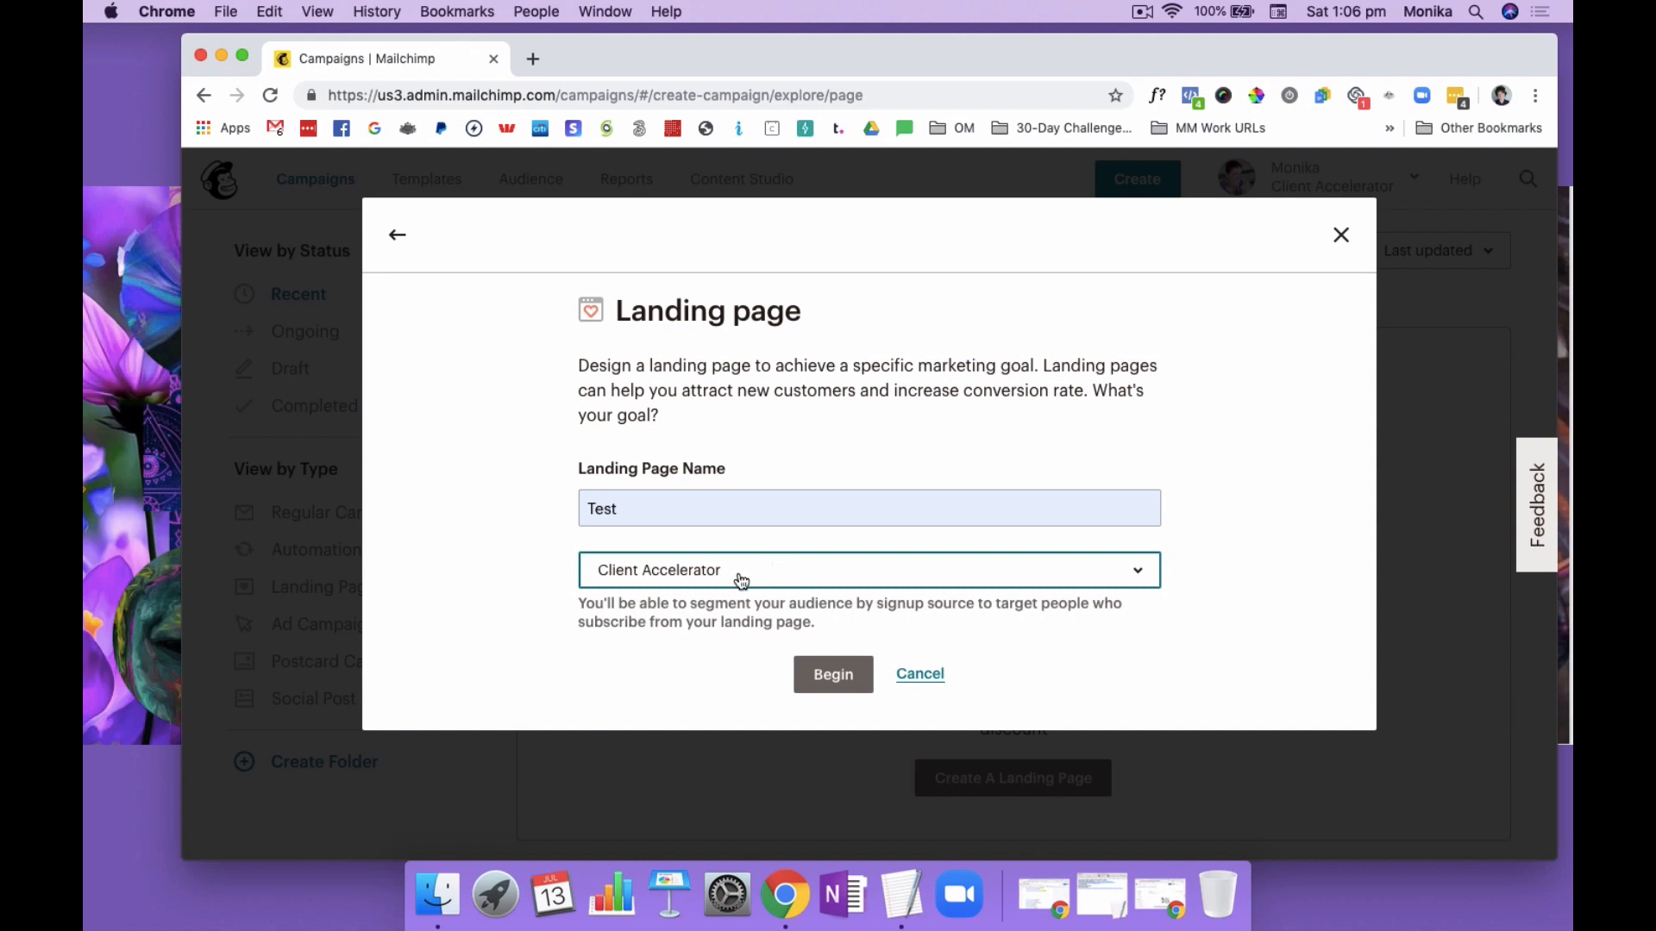
{"action": "left_click", "coordinate": [826, 679]}
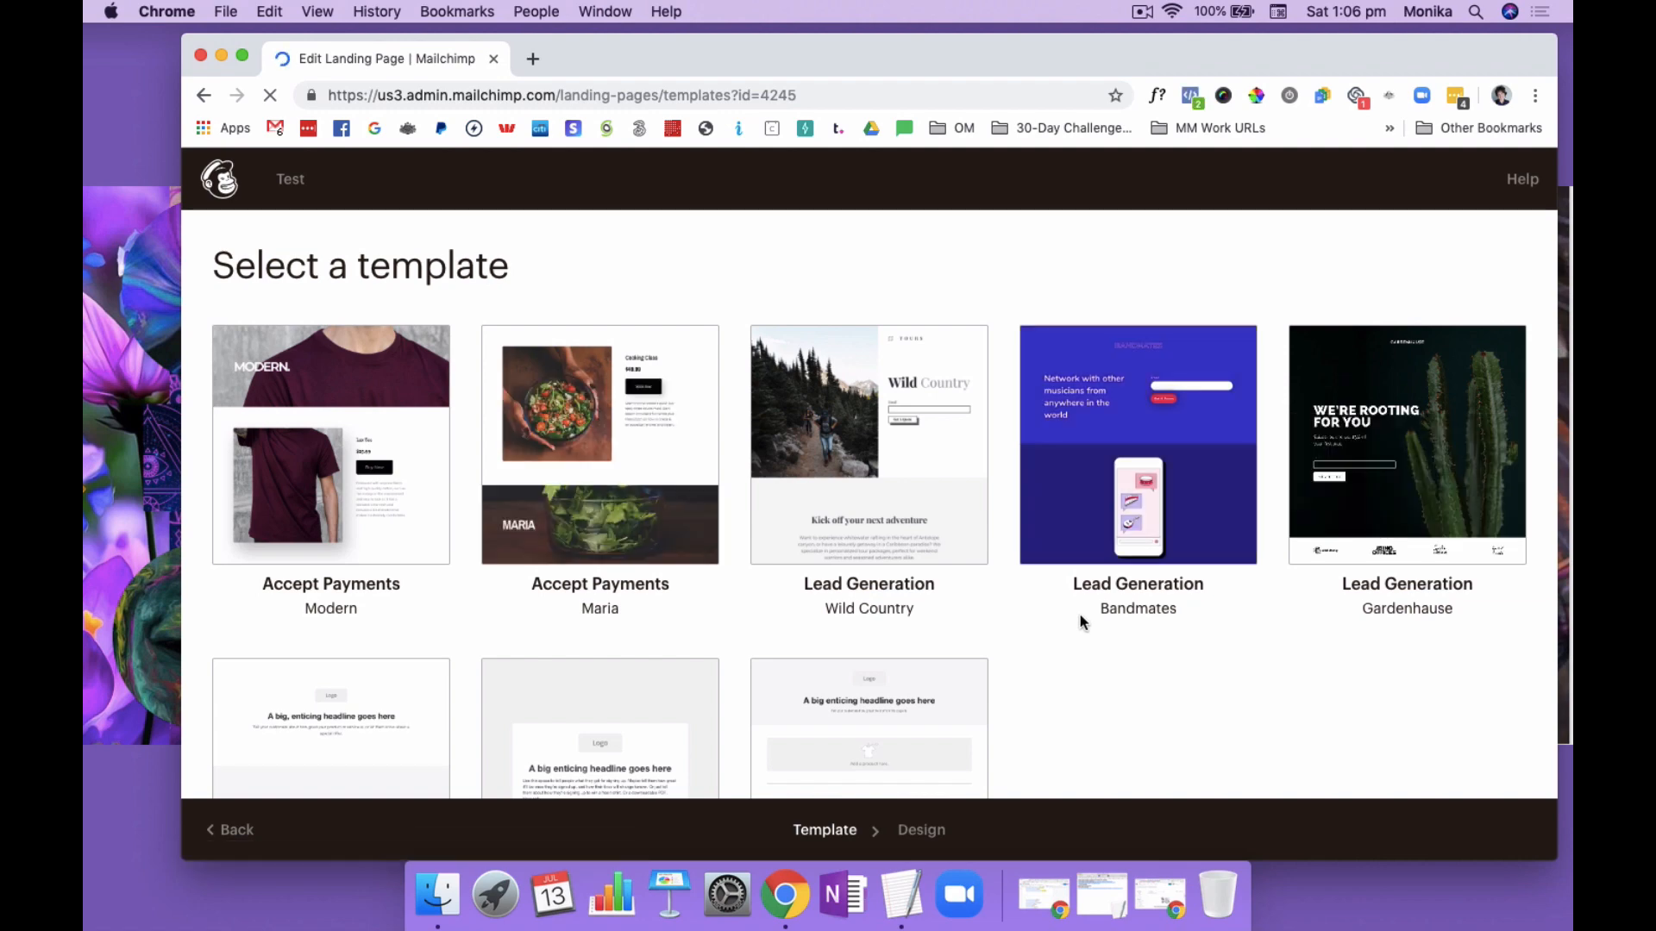
Compare the landing page templates and select the Bandmates Lead Generation template
{"action": "scroll", "coordinate": [1048, 636], "scroll_direction": "down", "scroll_amount": 3}
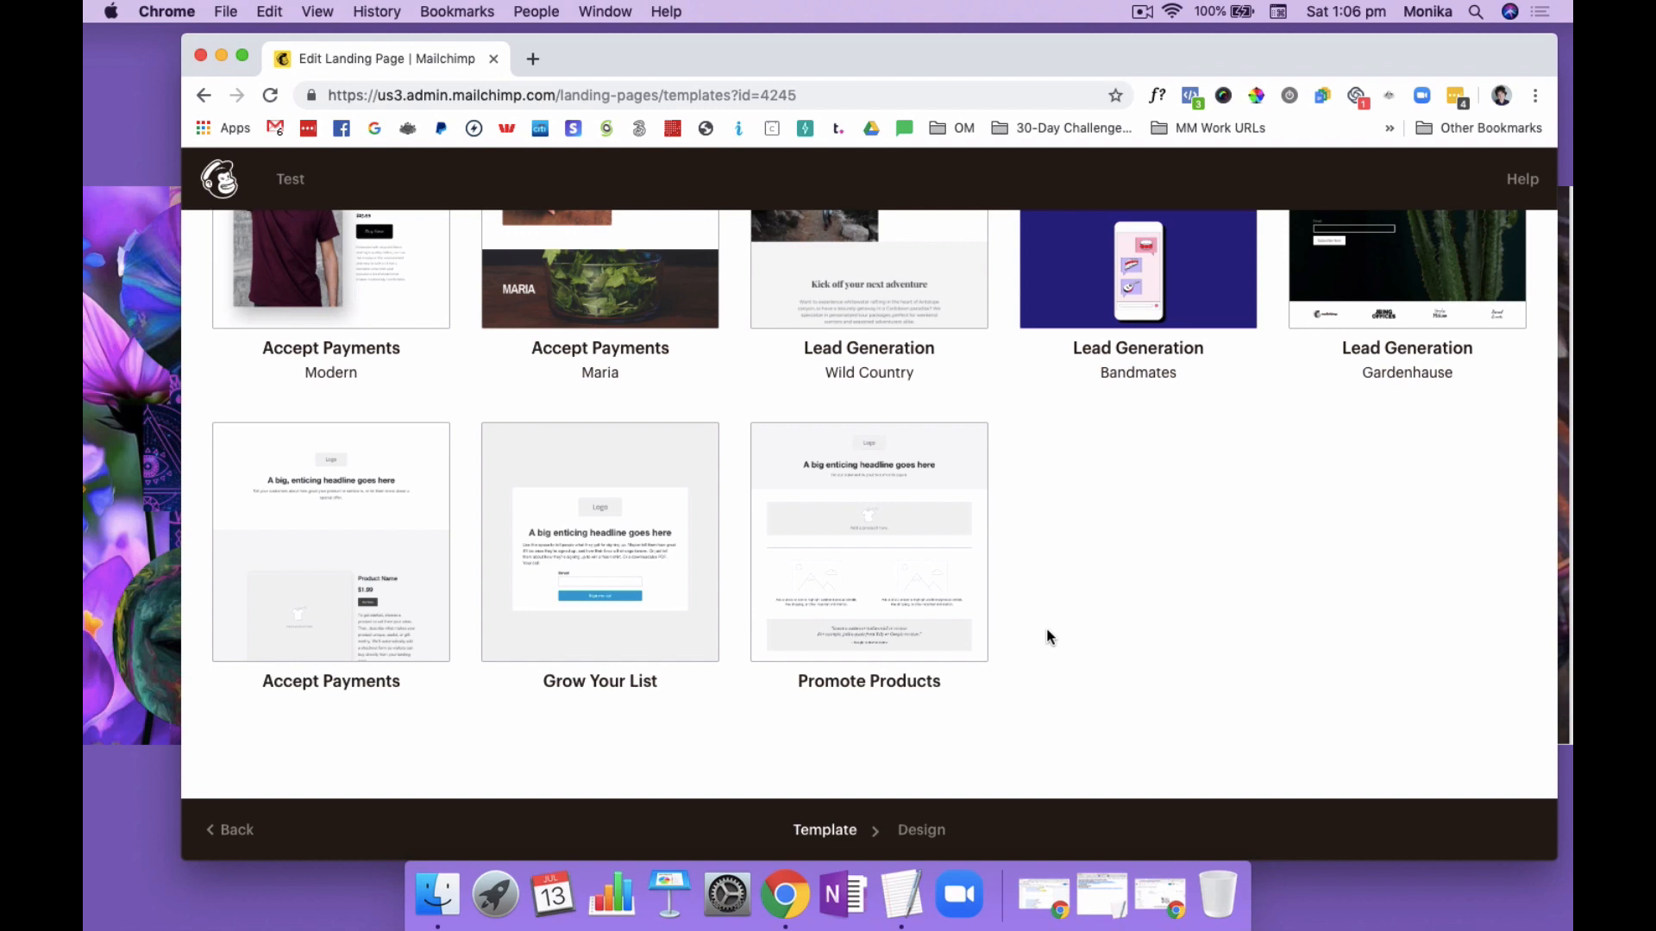
{"action": "scroll", "coordinate": [1047, 636], "scroll_direction": "up", "scroll_amount": 3}
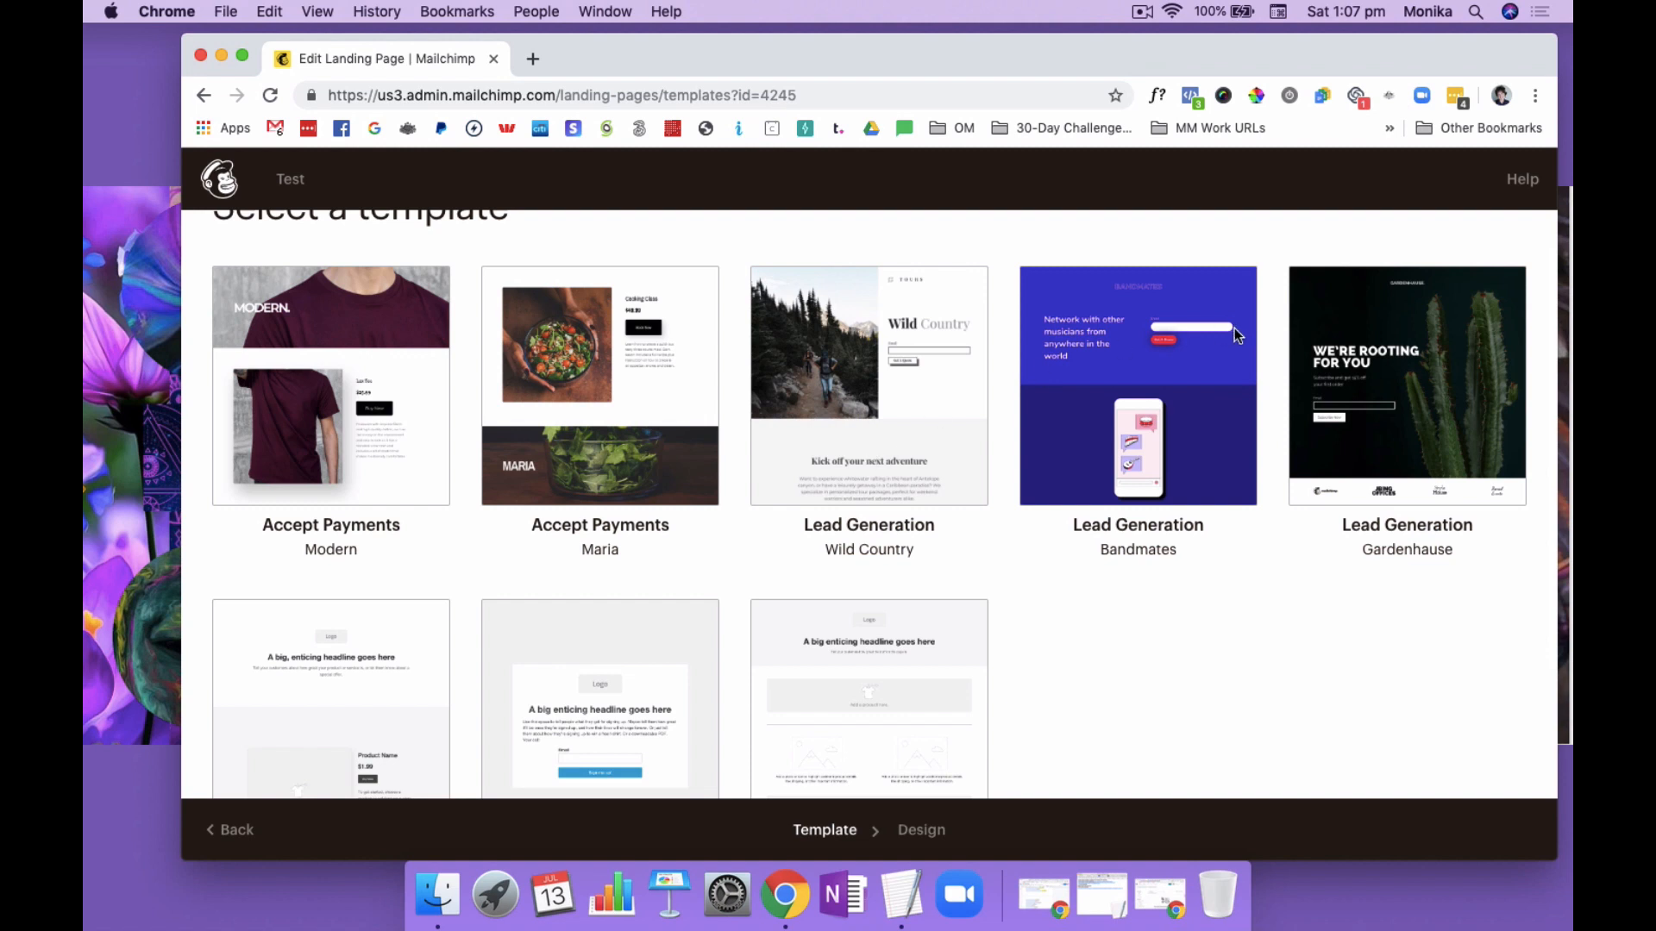
{"action": "mouse_move", "coordinate": [880, 429]}
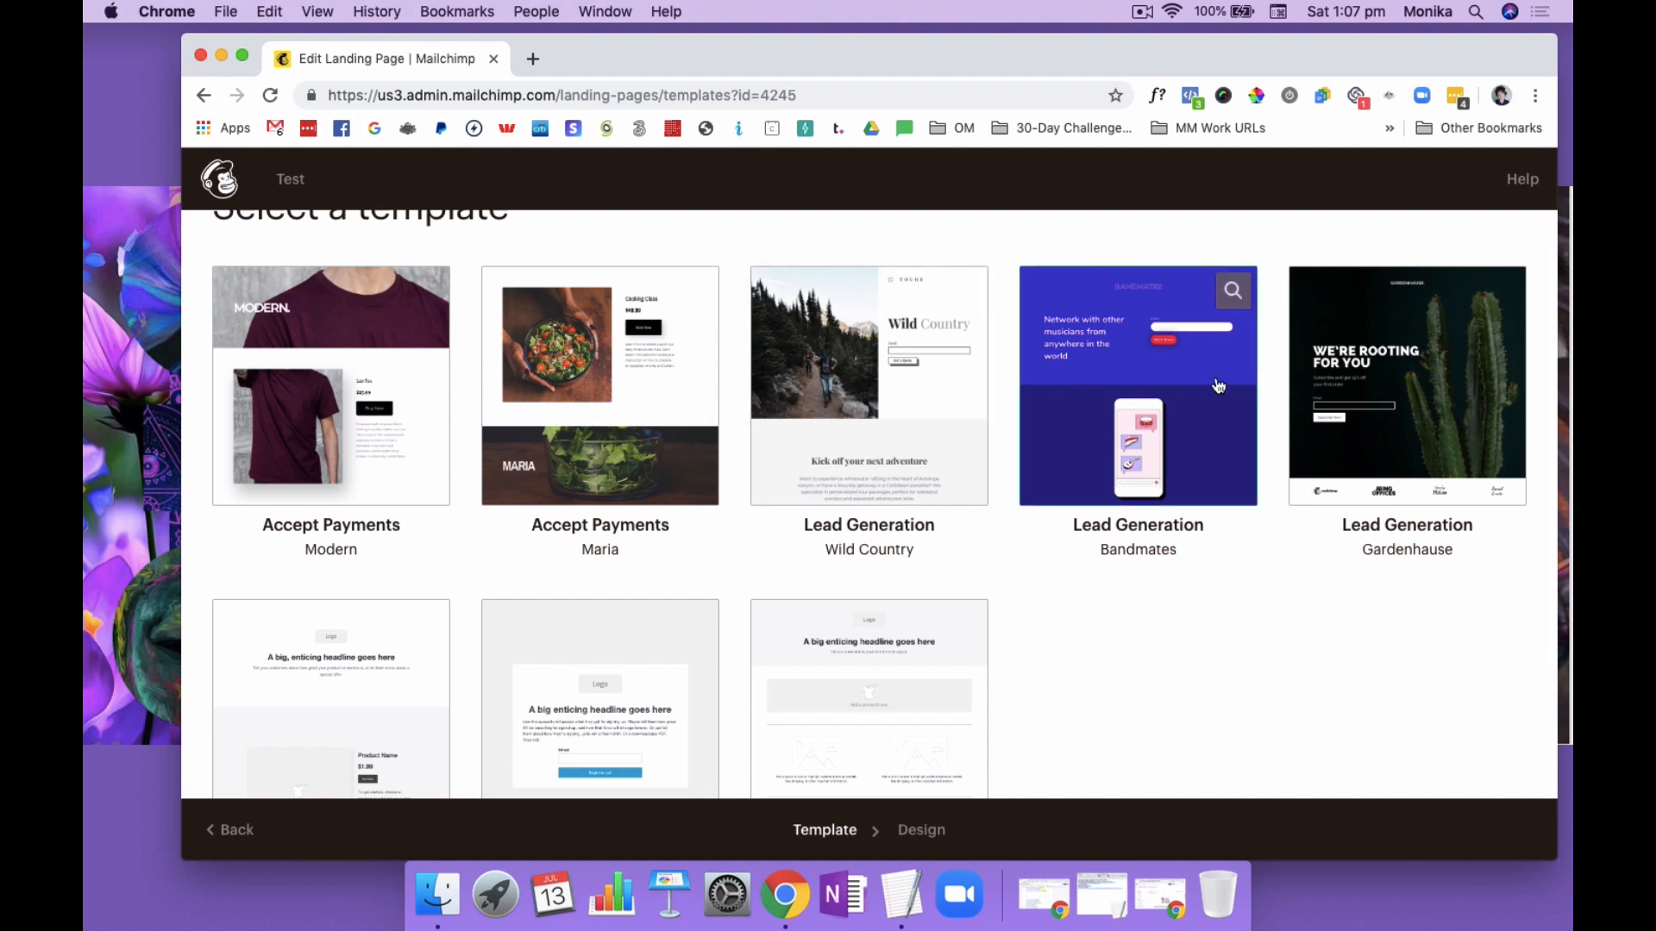
{"action": "mouse_move", "coordinate": [1404, 389]}
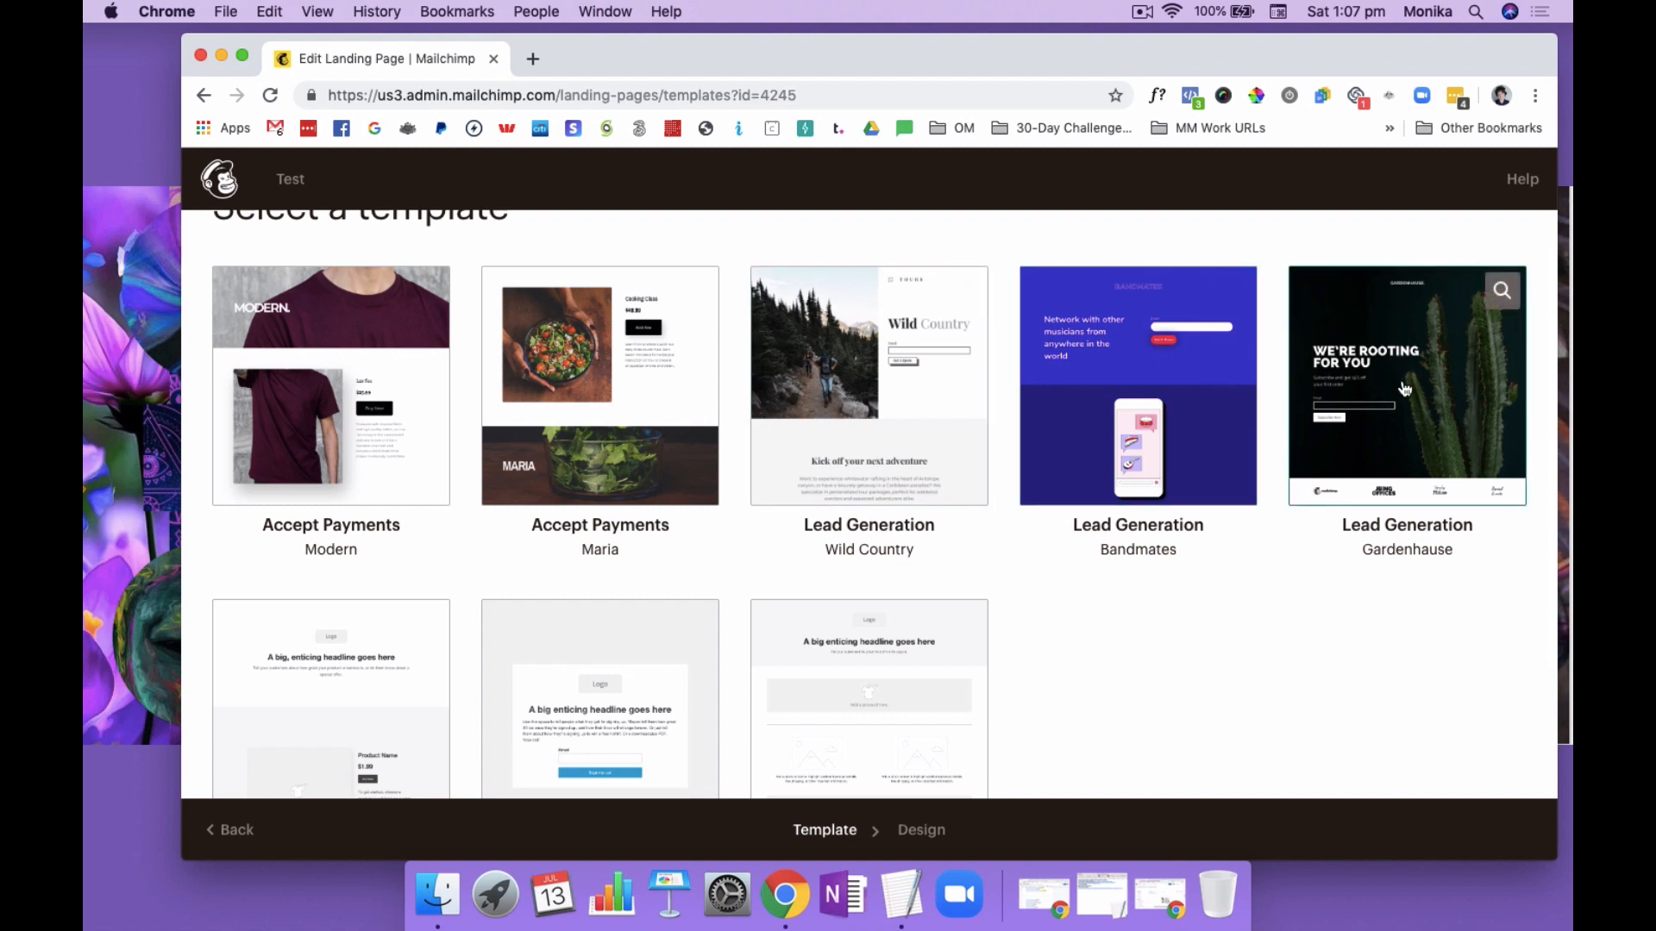
{"action": "mouse_move", "coordinate": [1193, 386]}
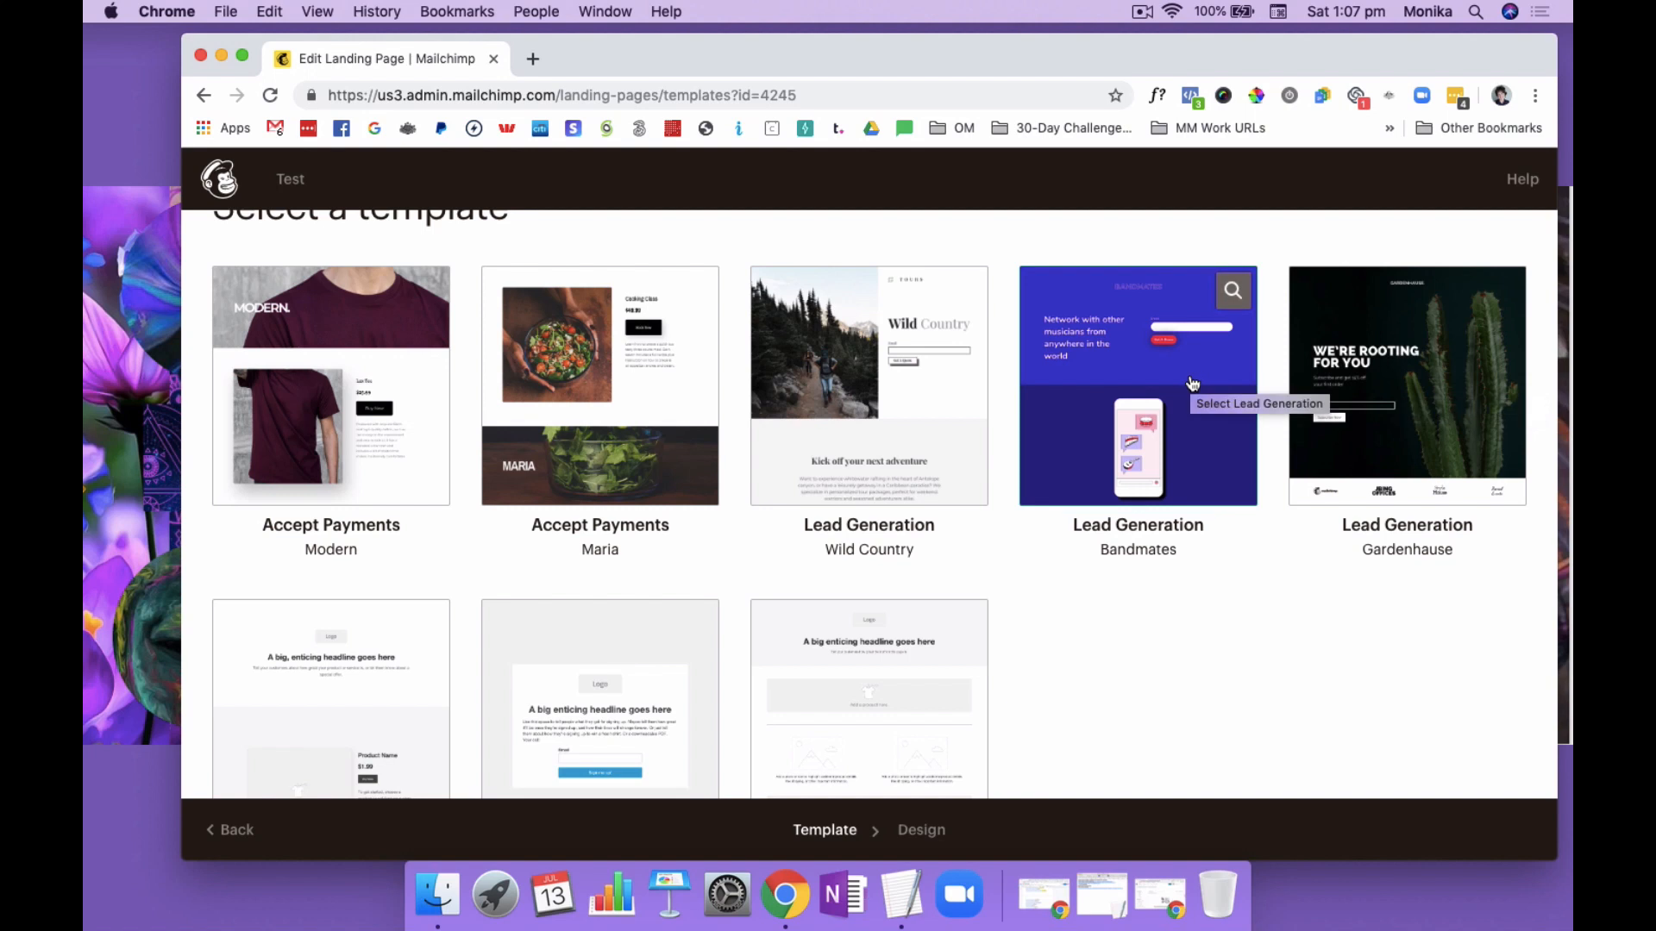
{"action": "left_click", "coordinate": [1101, 381]}
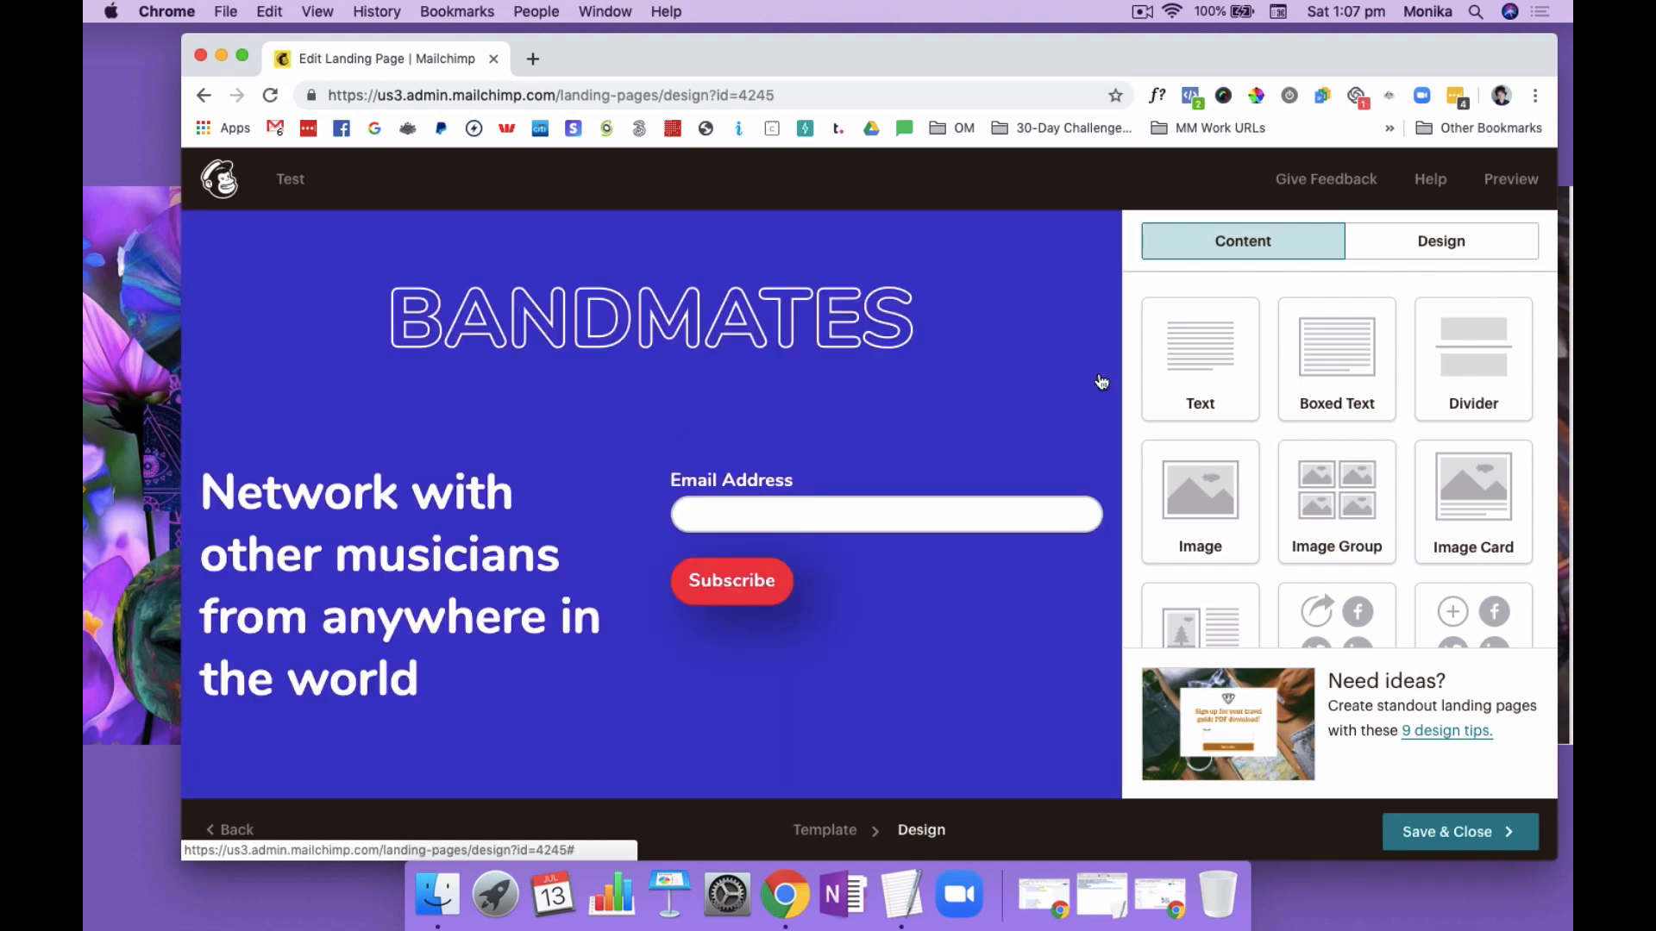
Delete the BANDMATES title block from the landing page and confirm the deletion
{"action": "mouse_move", "coordinate": [946, 330]}
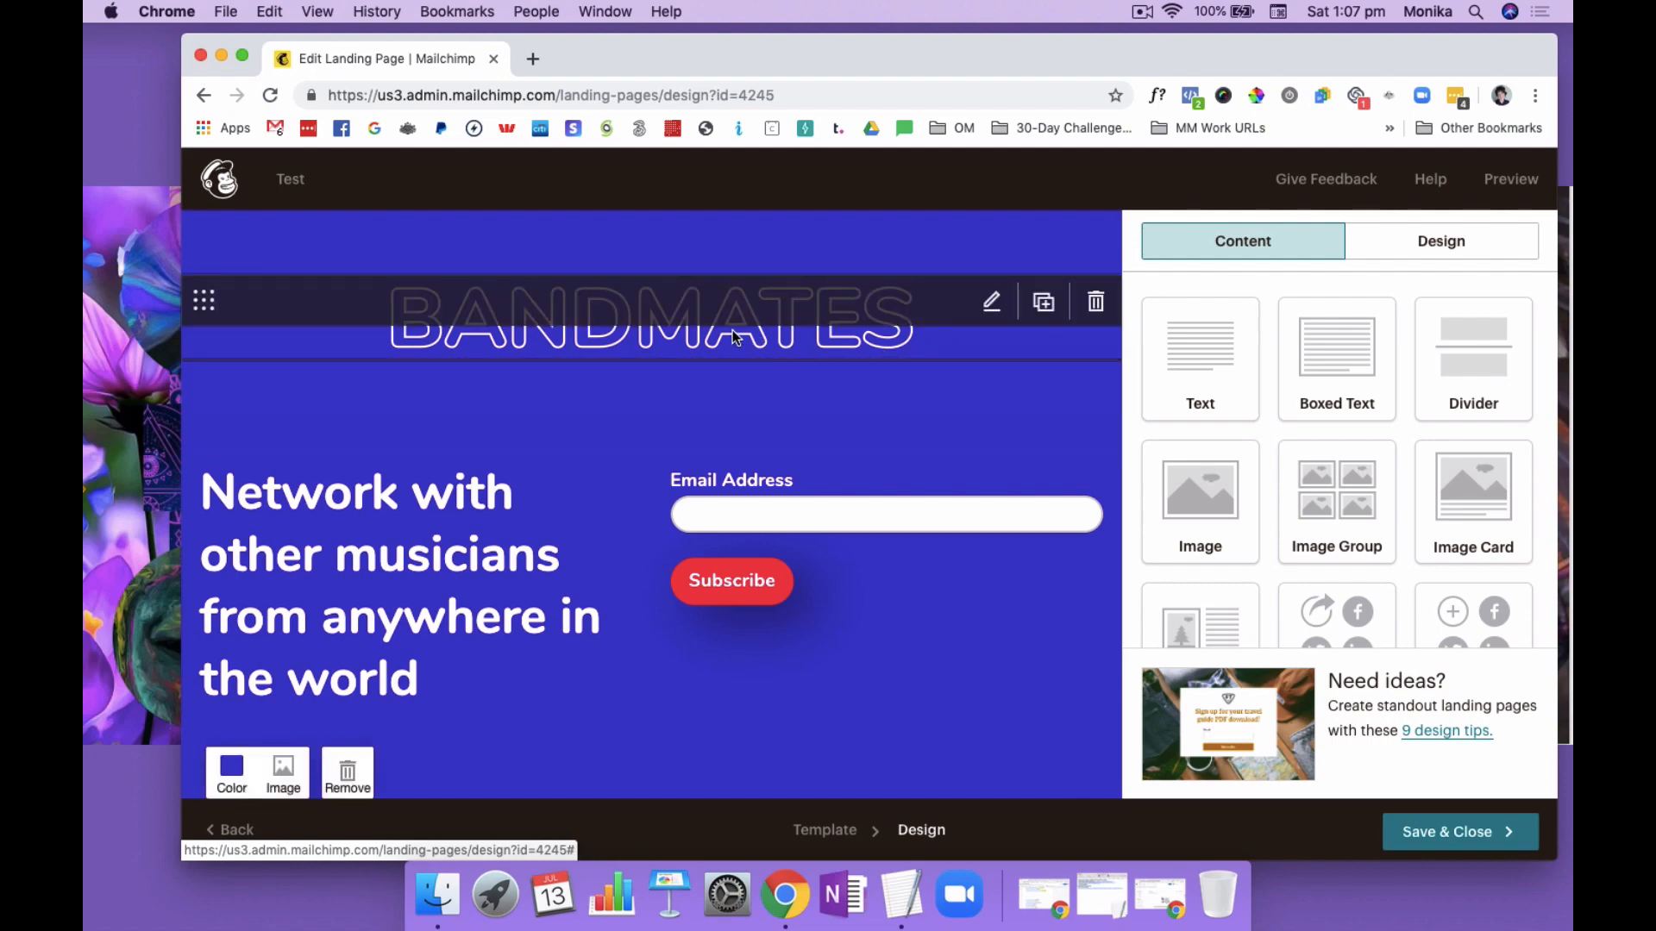
{"action": "left_click", "coordinate": [1095, 301]}
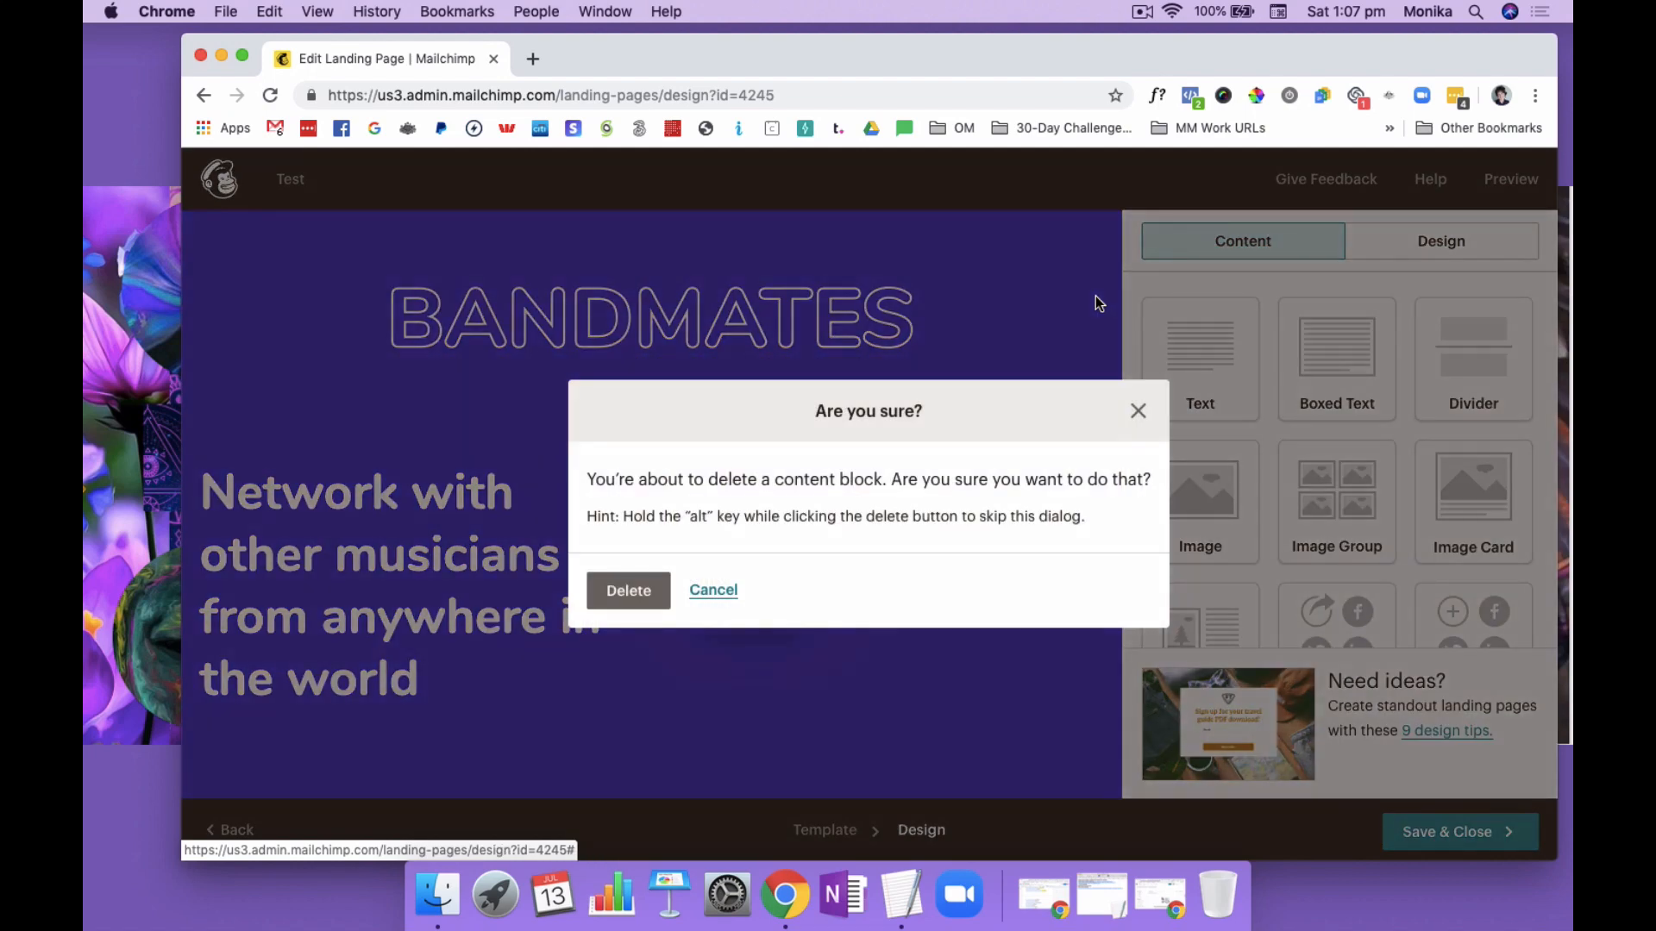
{"action": "left_click", "coordinate": [626, 592]}
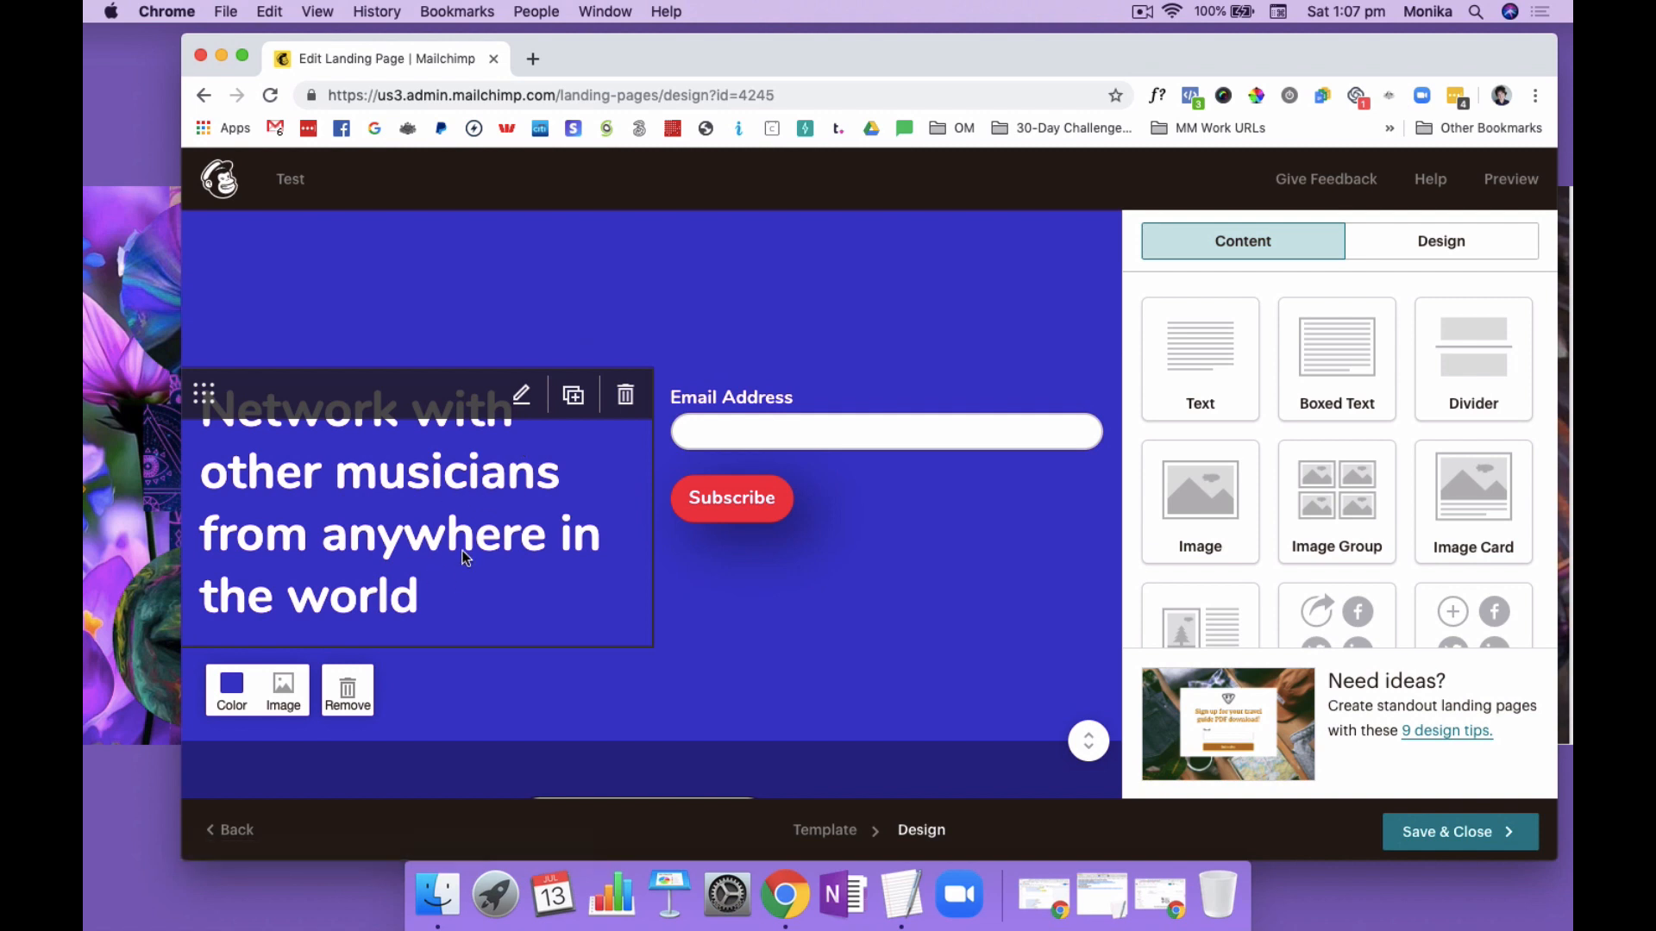
Replace the text beside the signup form, "Network with other musicians from anywhere in the world", with "This is Your Short Headline"
{"action": "left_click", "coordinate": [523, 398]}
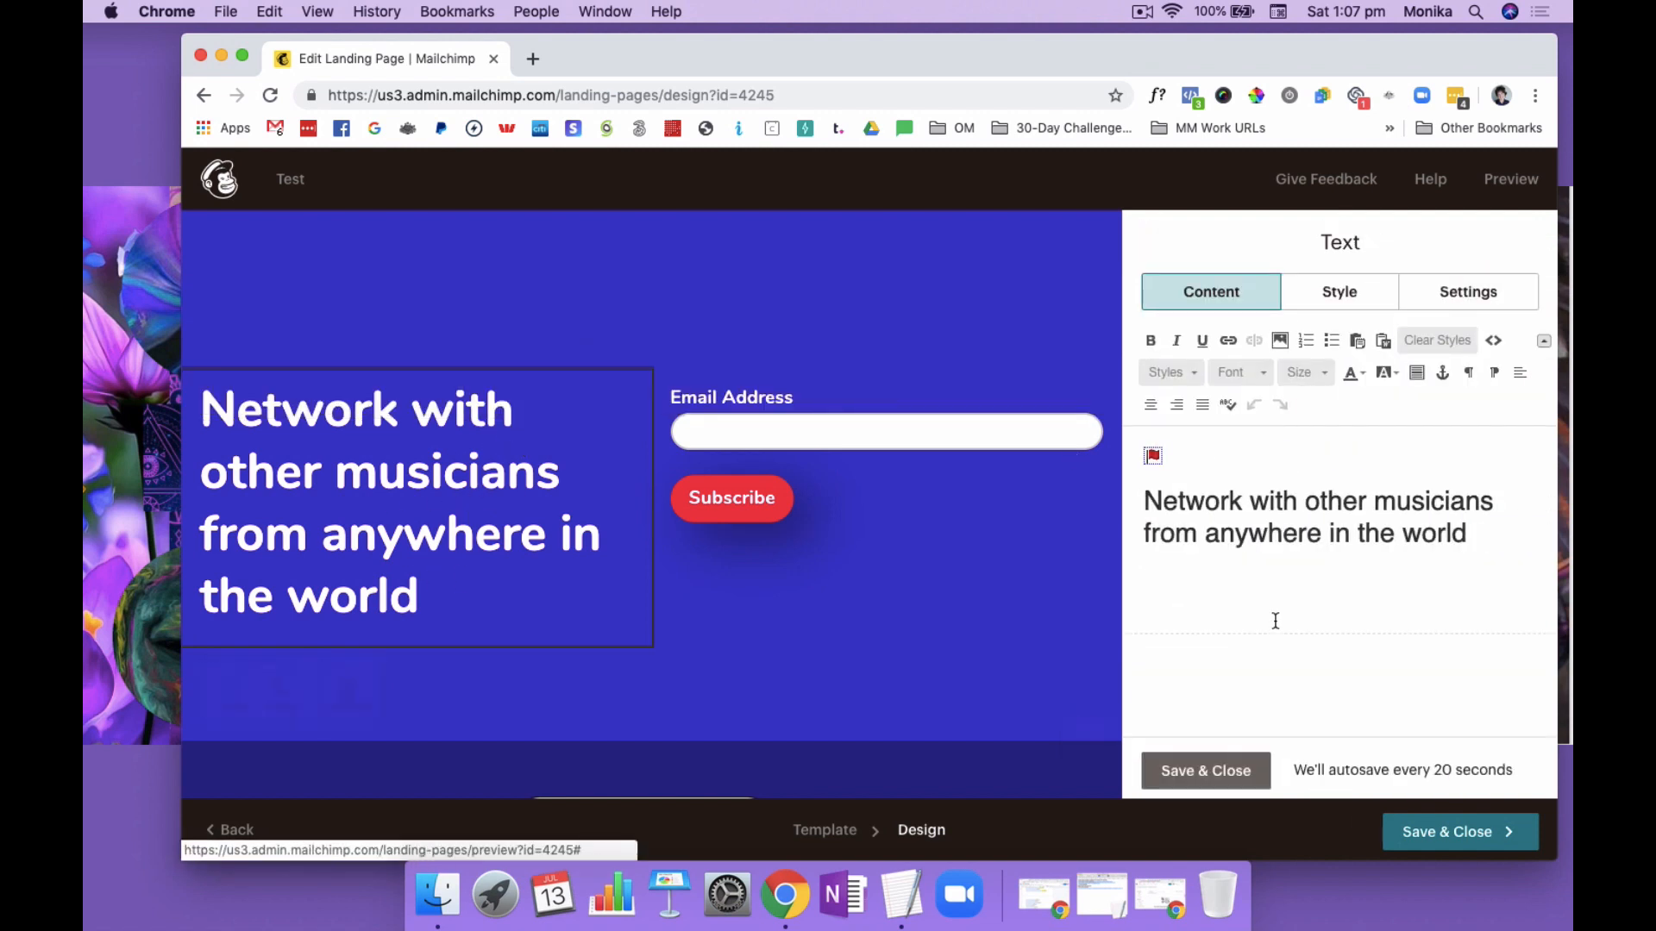
{"action": "left_click_drag", "start_coordinate": [1471, 550], "coordinate": [1143, 503]}
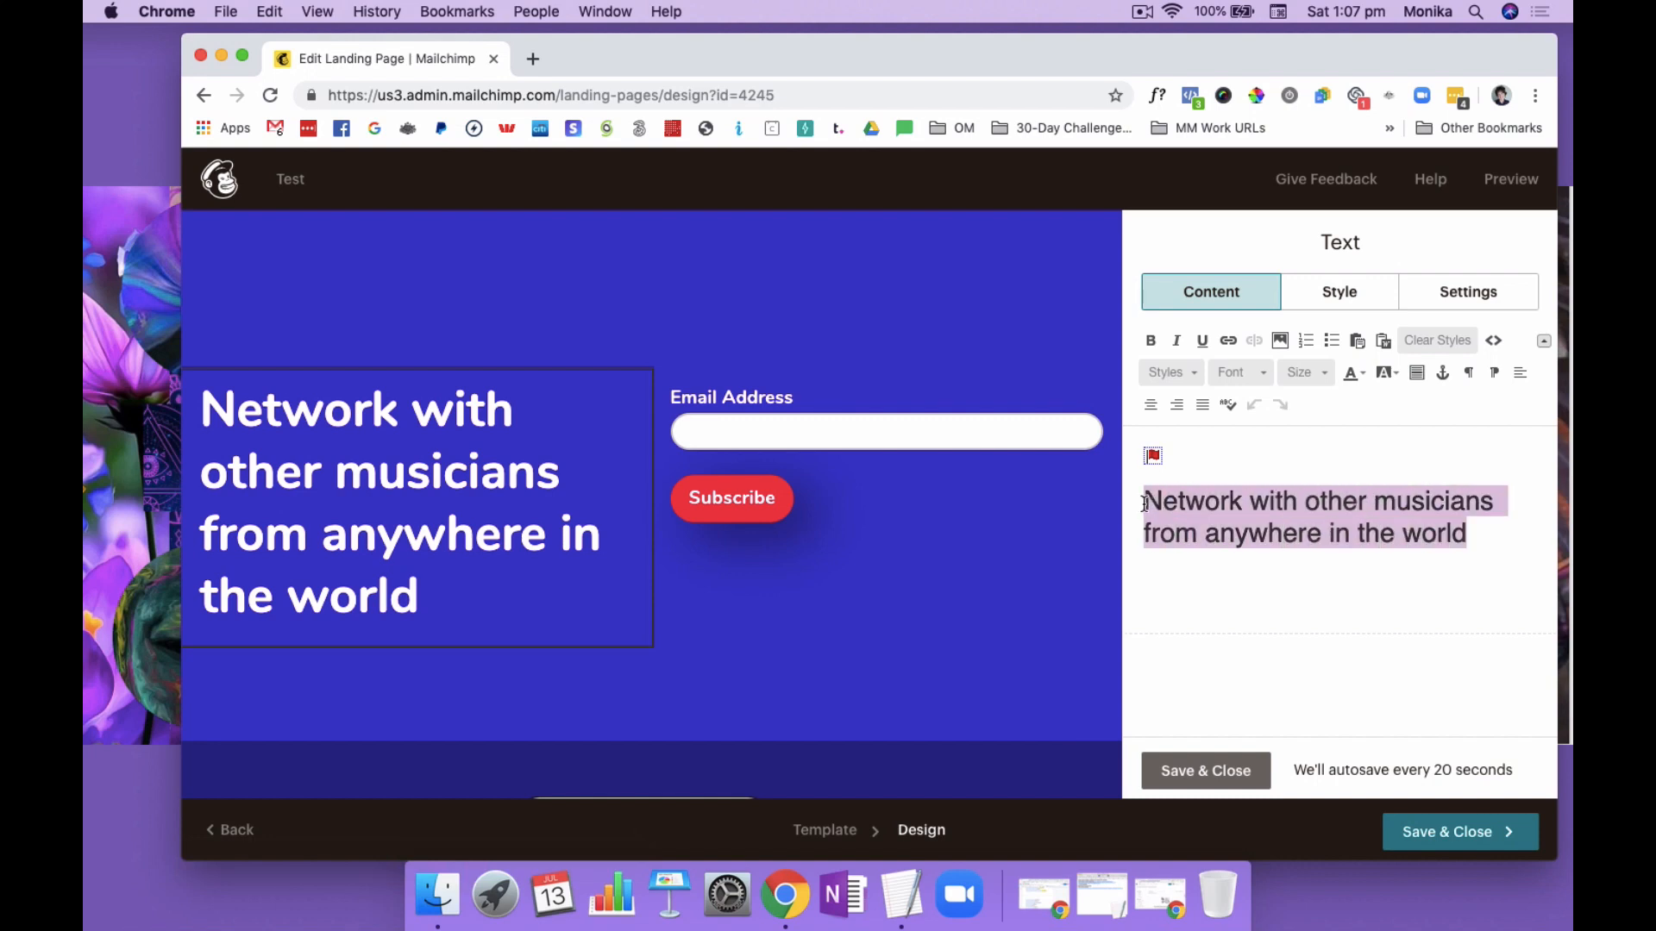
{"action": "type", "text": "This i"}
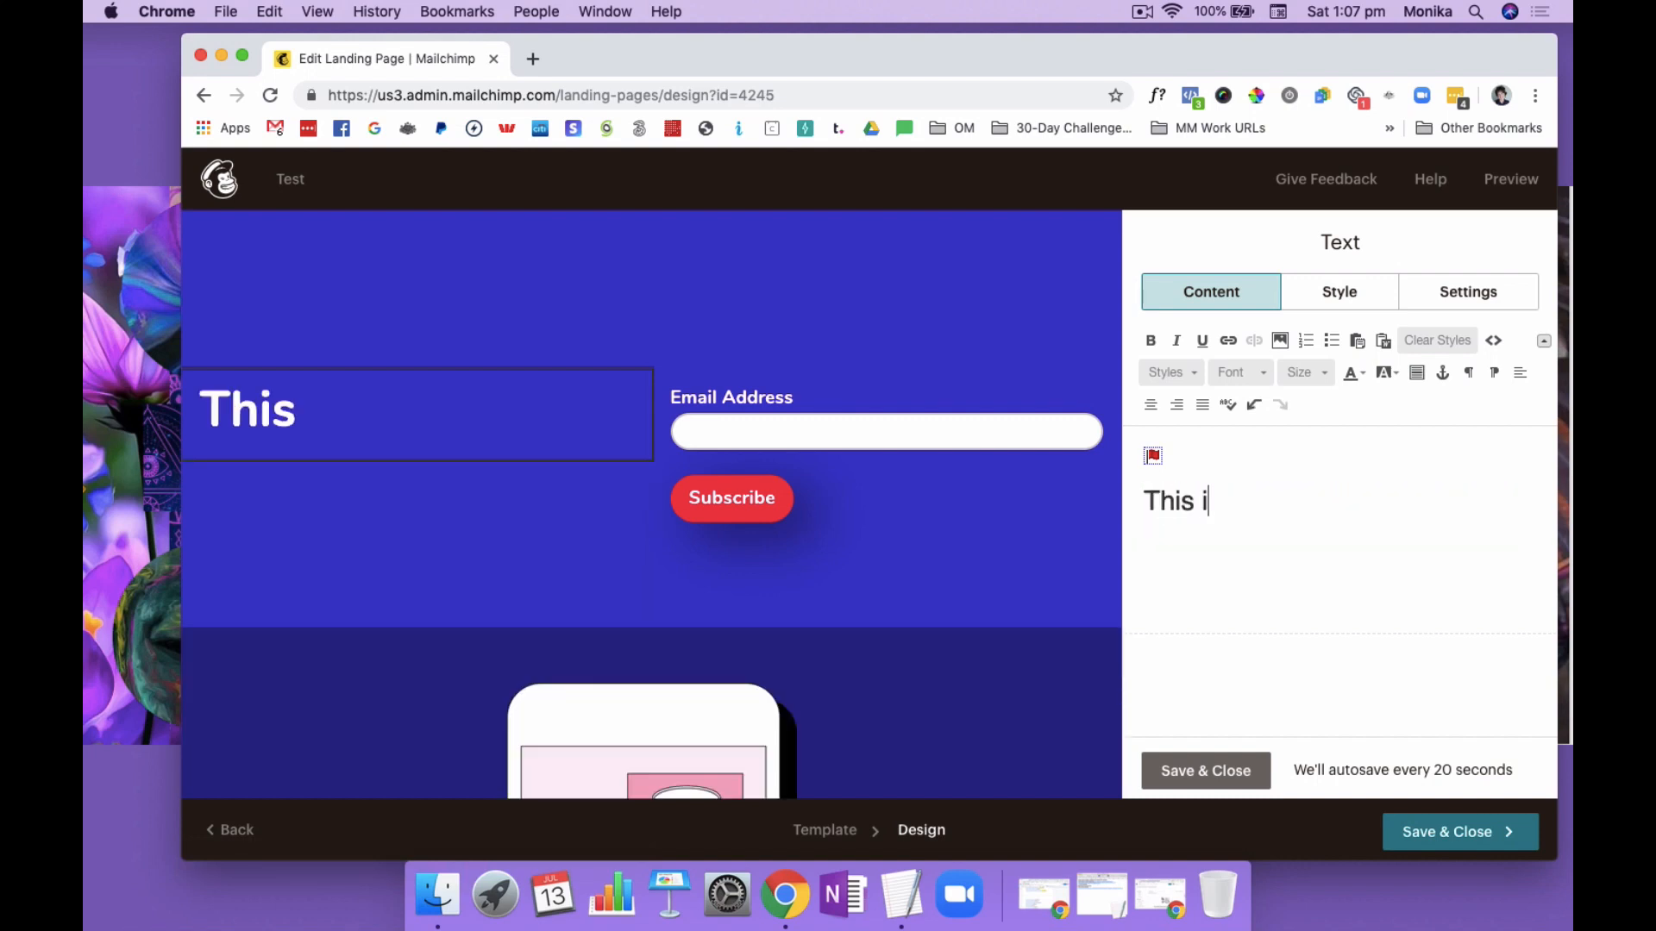
{"action": "type", "text": "s Your Headline"}
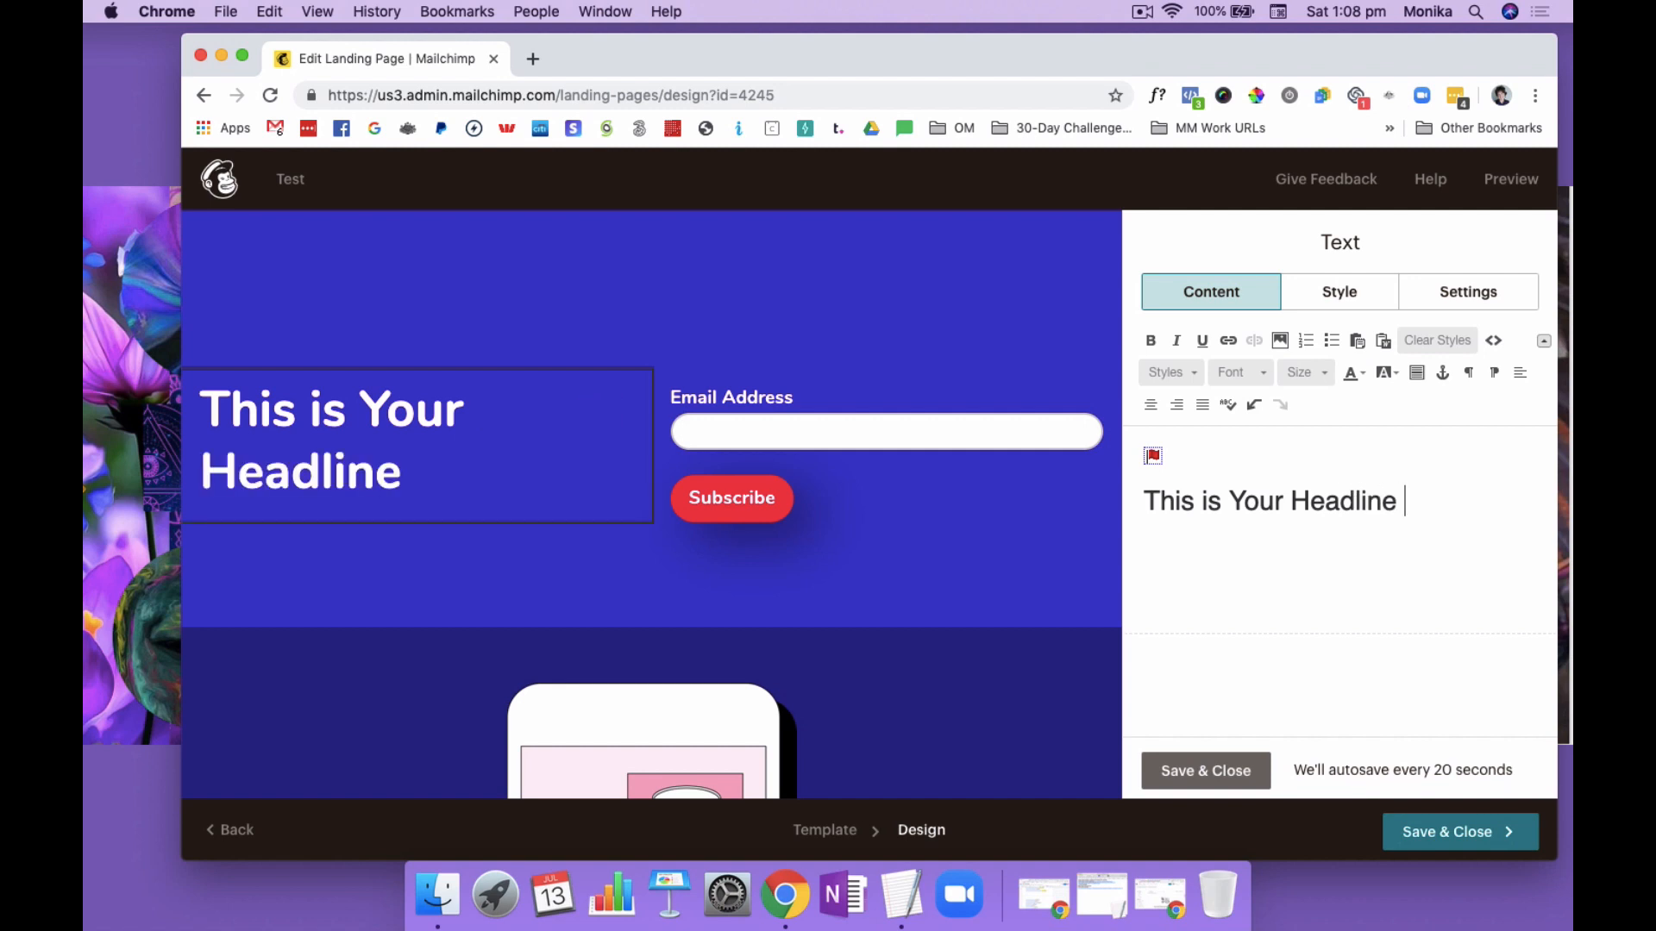
{"action": "left_click", "coordinate": [1292, 500]}
{"action": "type", "text": "Short"}
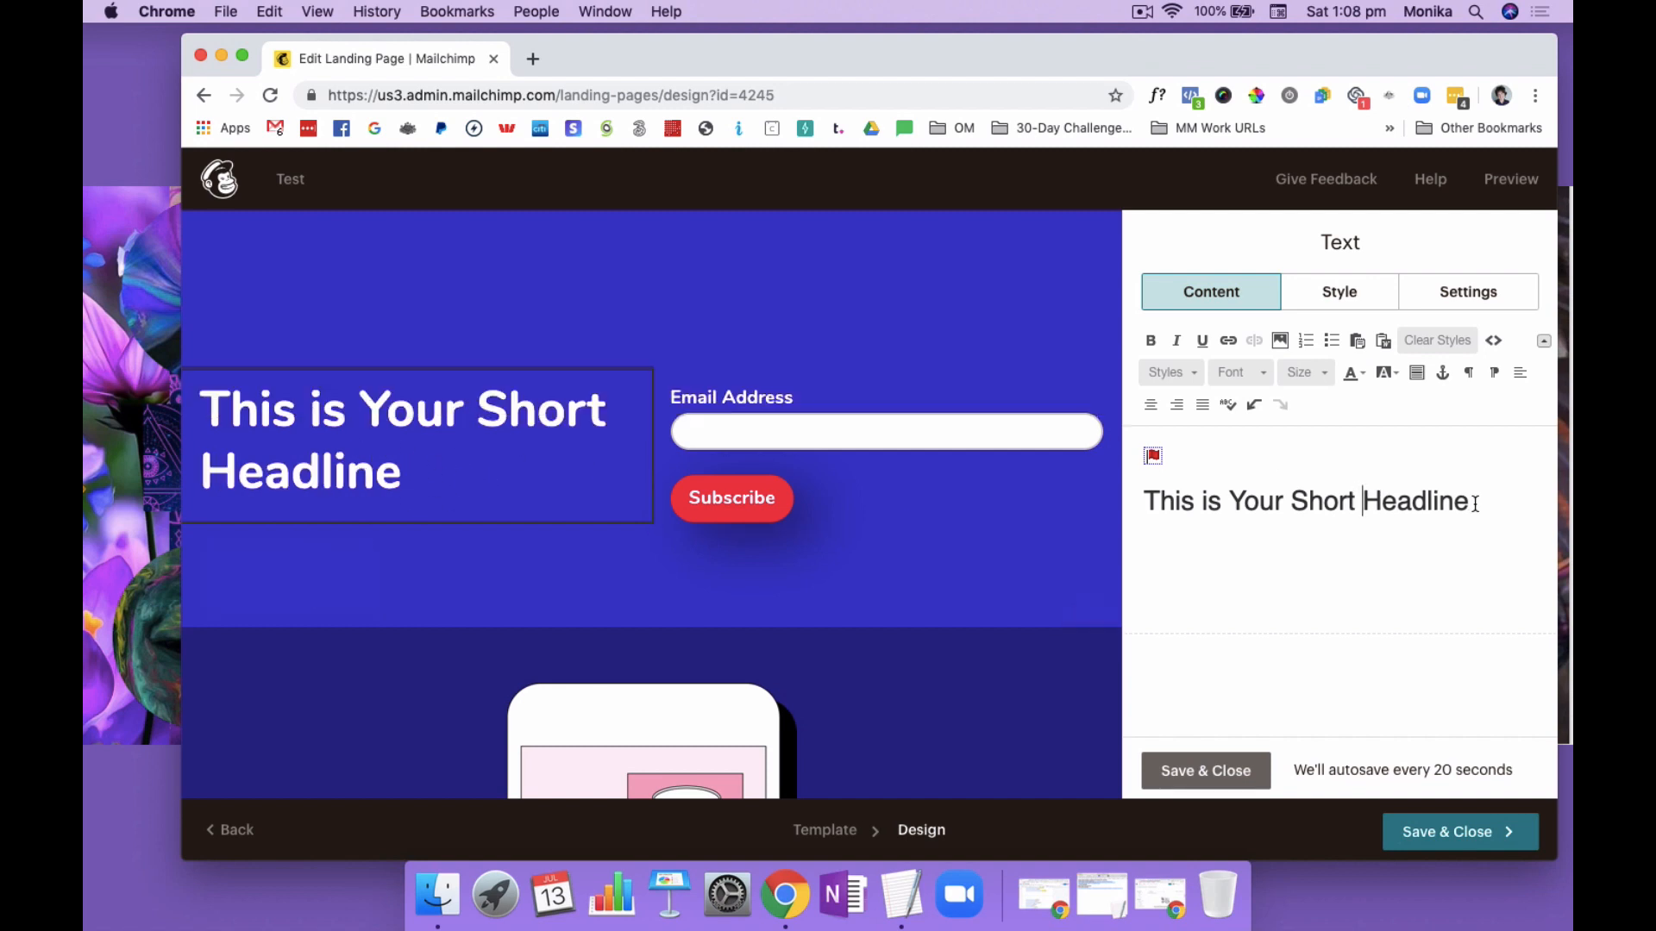
Try "Cheatsheet" in place of the headline wording and erase it so the text block is empty
{"action": "left_click_drag", "start_coordinate": [1473, 504], "coordinate": [1146, 502]}
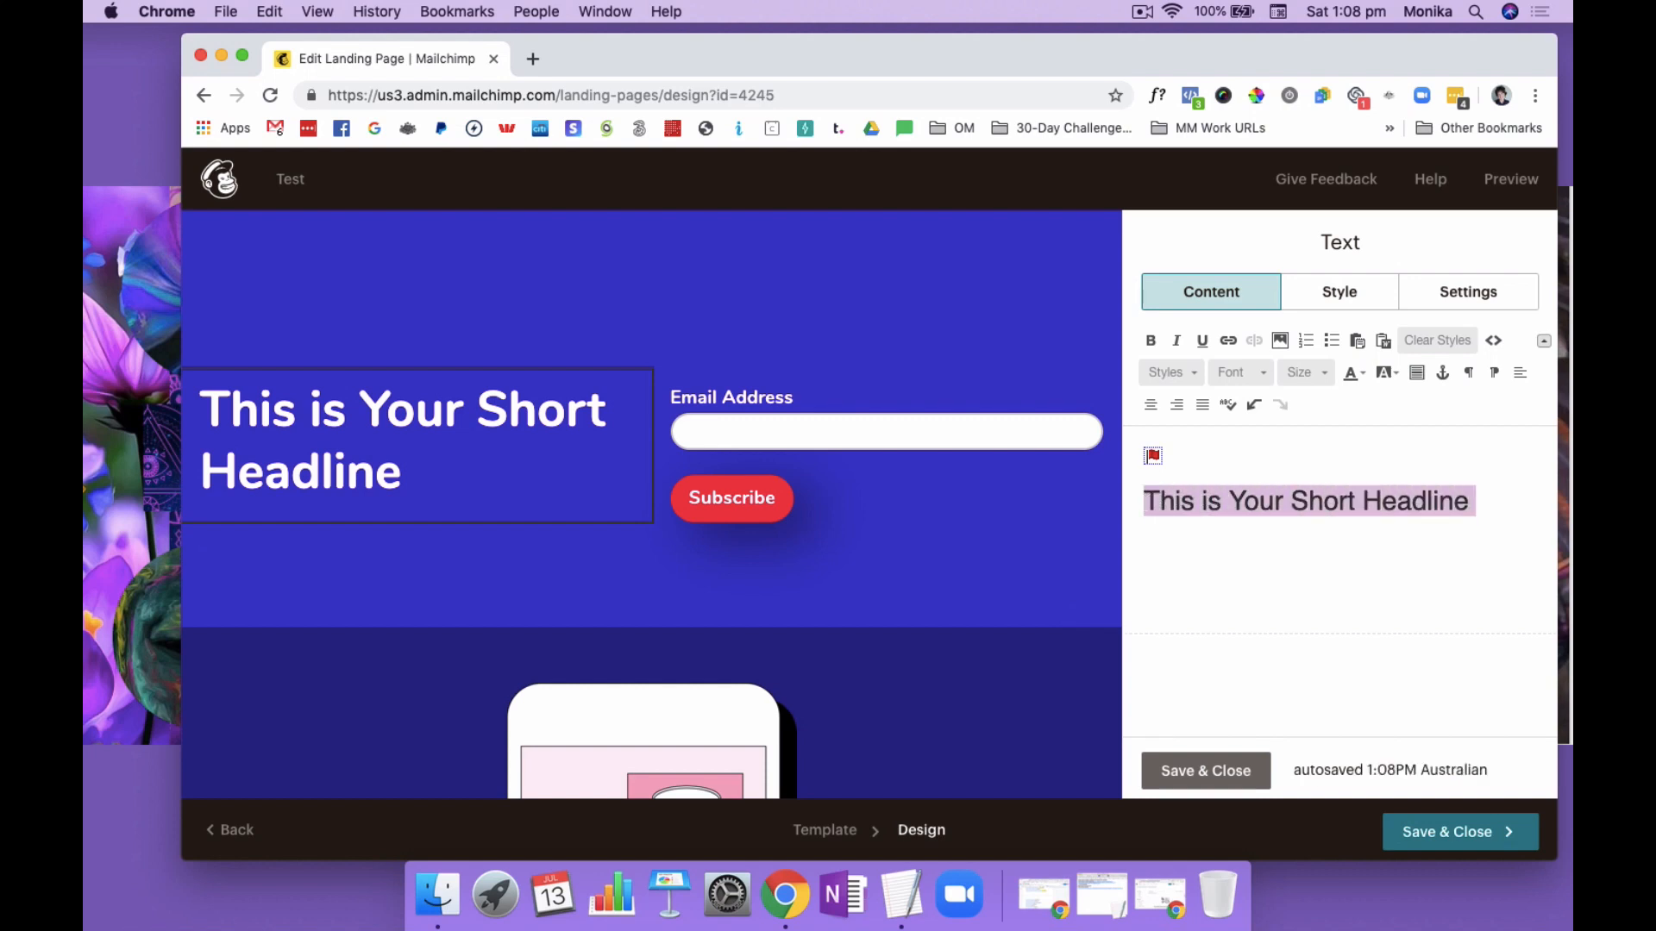
{"action": "type", "text": "Cheatsheet"}
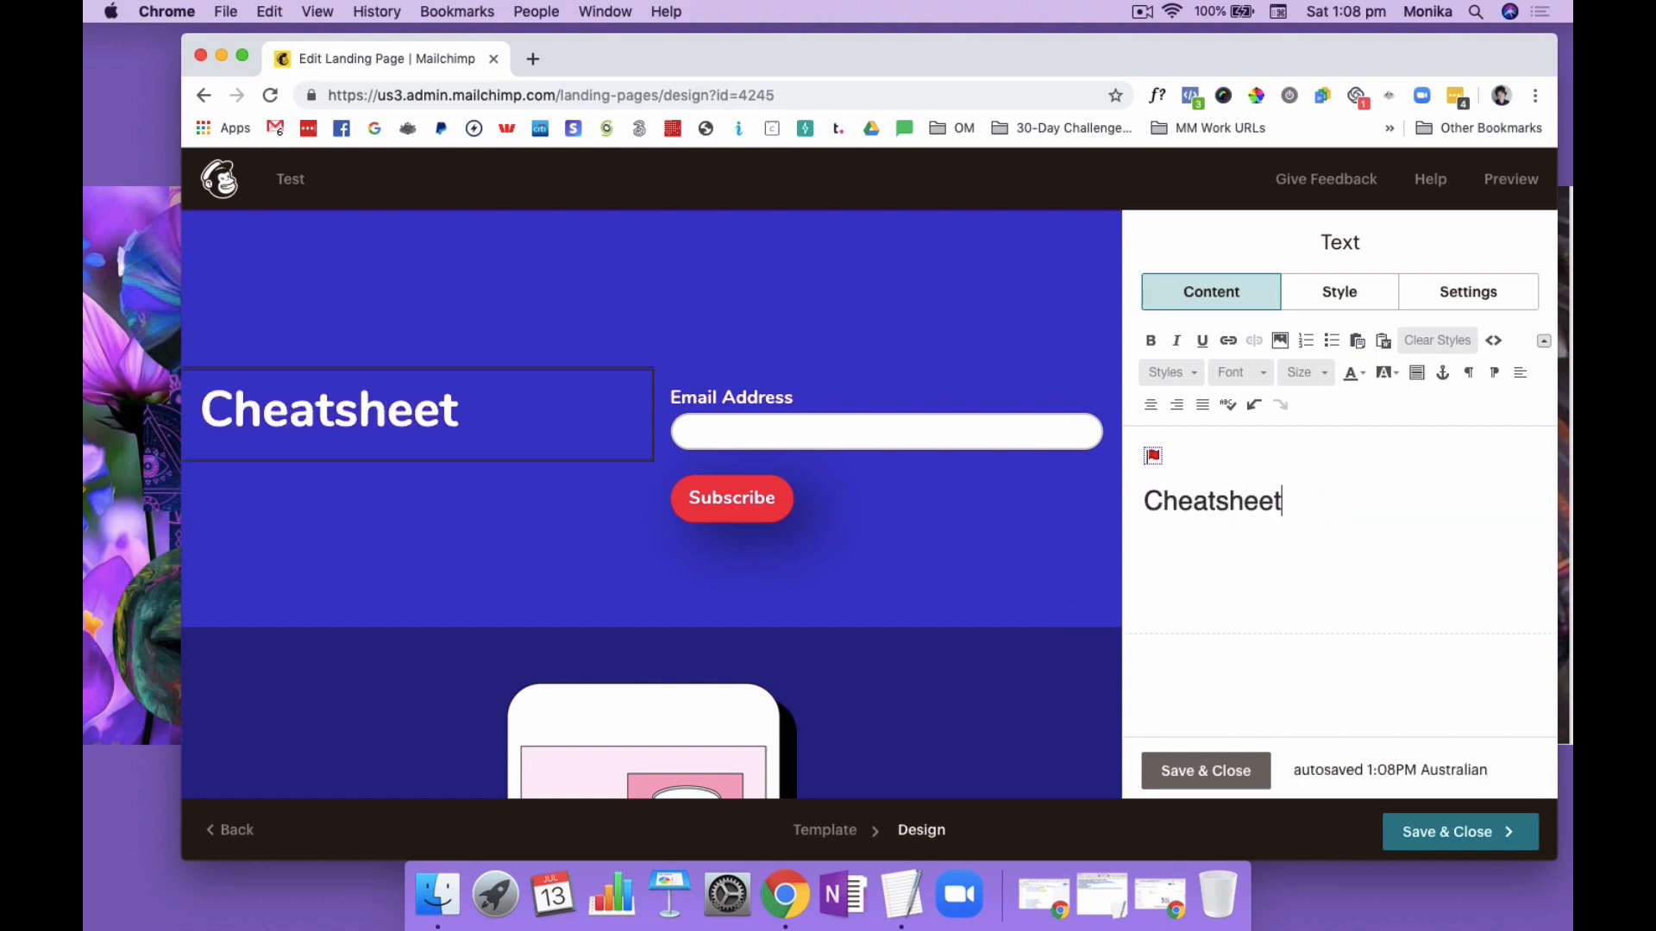
{"action": "key", "text": "BackSpace"}
{"action": "key", "text": "BackSpace"}
{"action": "key", "text": "BackSpace"}
{"action": "key", "text": "BackSpace"}
{"action": "key", "text": "BackSpace"}
{"action": "key", "text": "BackSpace"}
{"action": "key", "text": "BackSpace"}
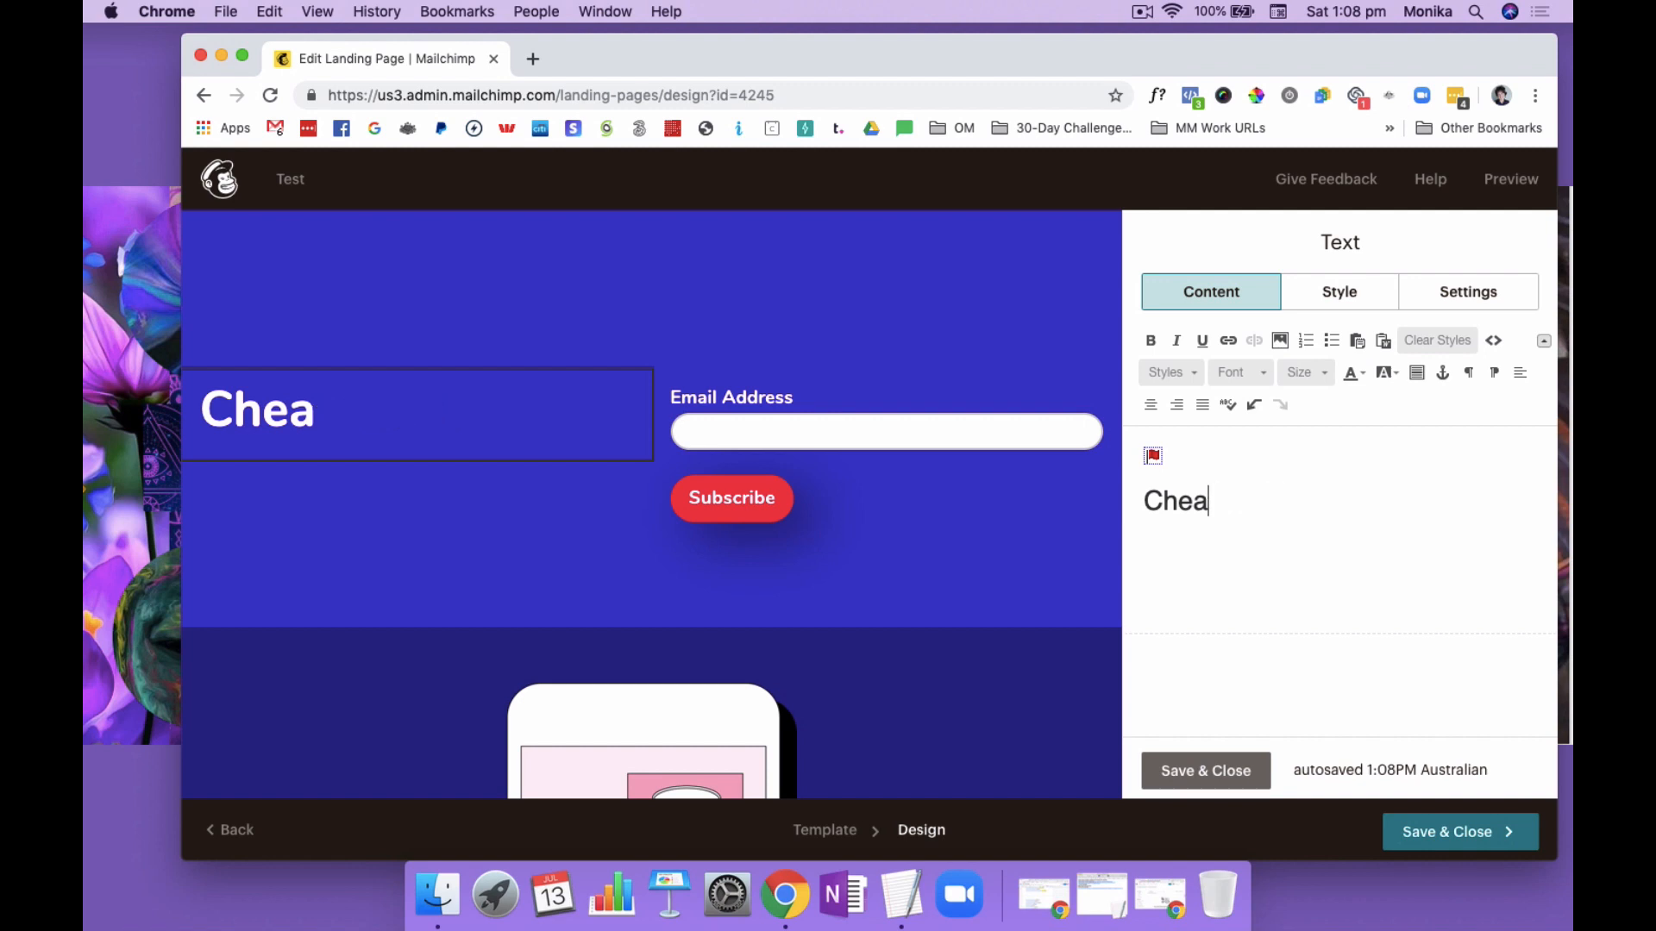
{"action": "type", "text": "c"}
{"action": "key", "text": "BackSpace"}
{"action": "key", "text": "BackSpace"}
{"action": "key", "text": "BackSpace"}
{"action": "key", "text": "BackSpace"}
Enter the headline "FREE Checklist: How to Build Your Network Marketing Team" in the text block beside the signup form
{"action": "type", "text": "FREE"}
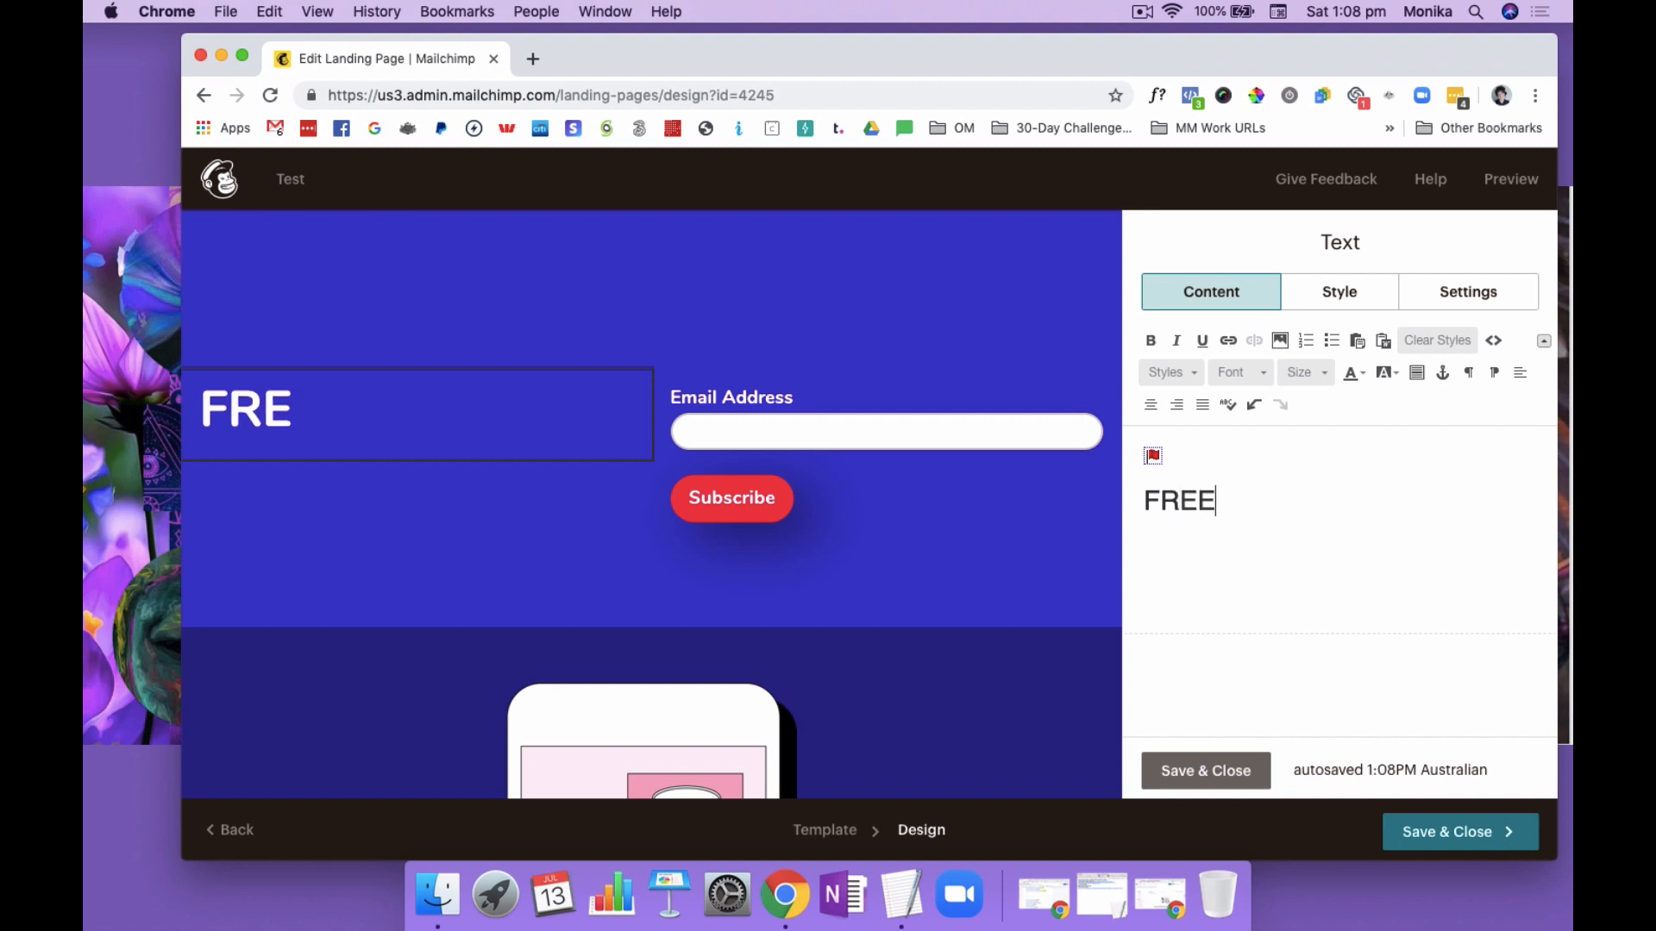
{"action": "type", "text": " Chel"}
{"action": "key", "text": "BackSpace"}
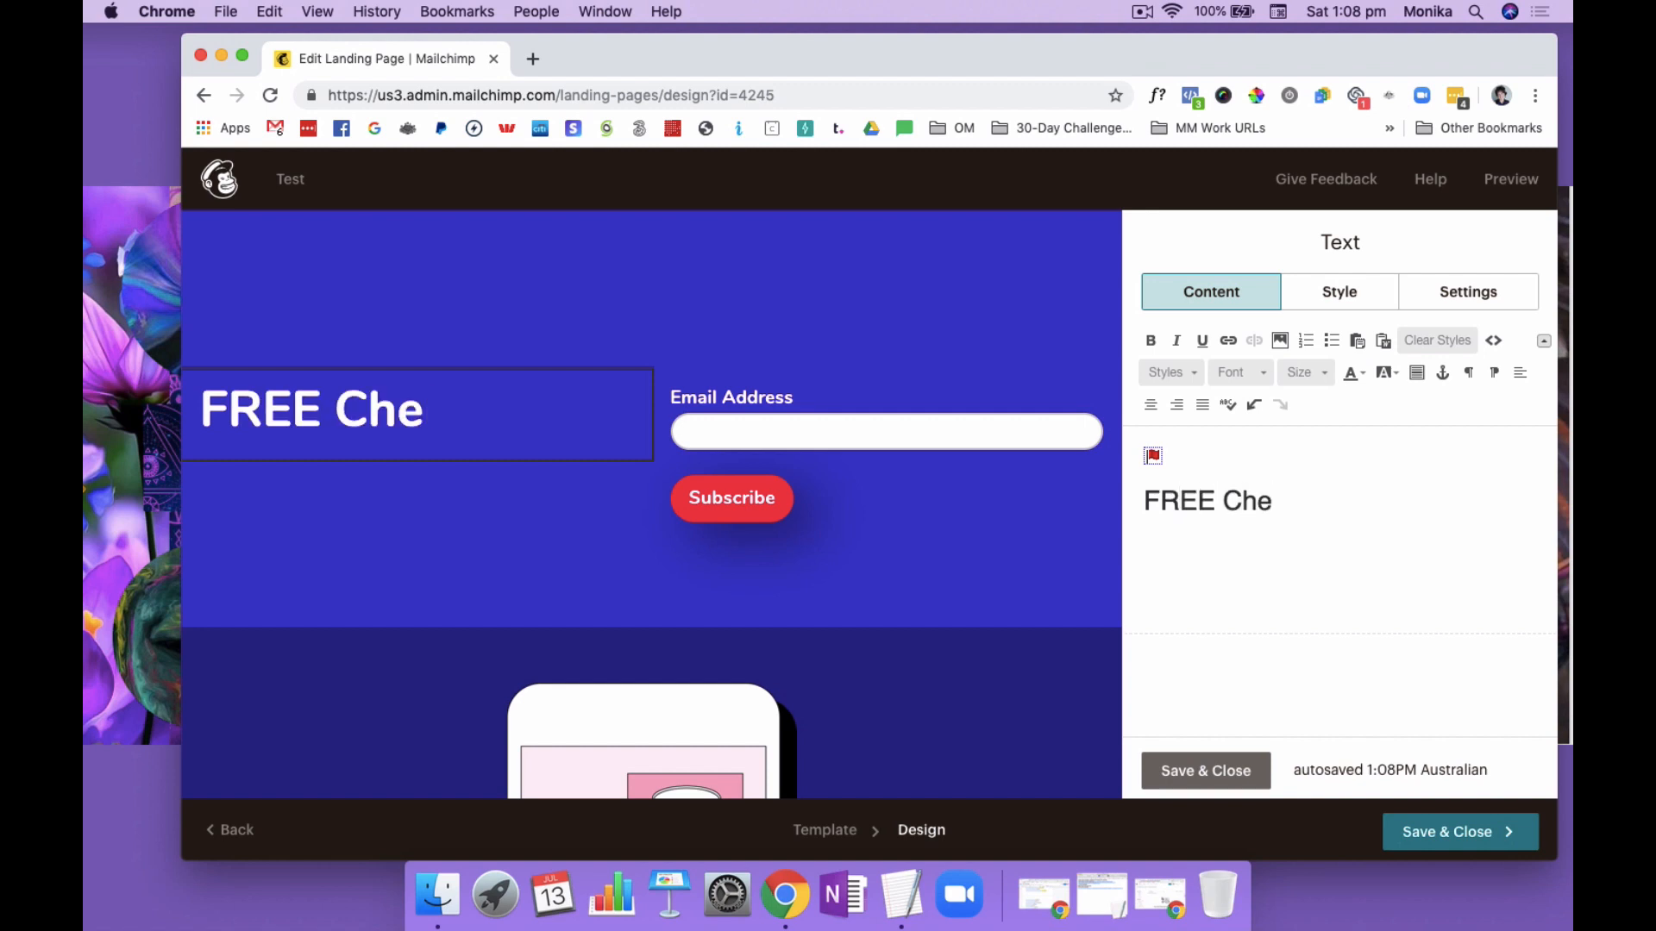
{"action": "type", "text": "cklist"}
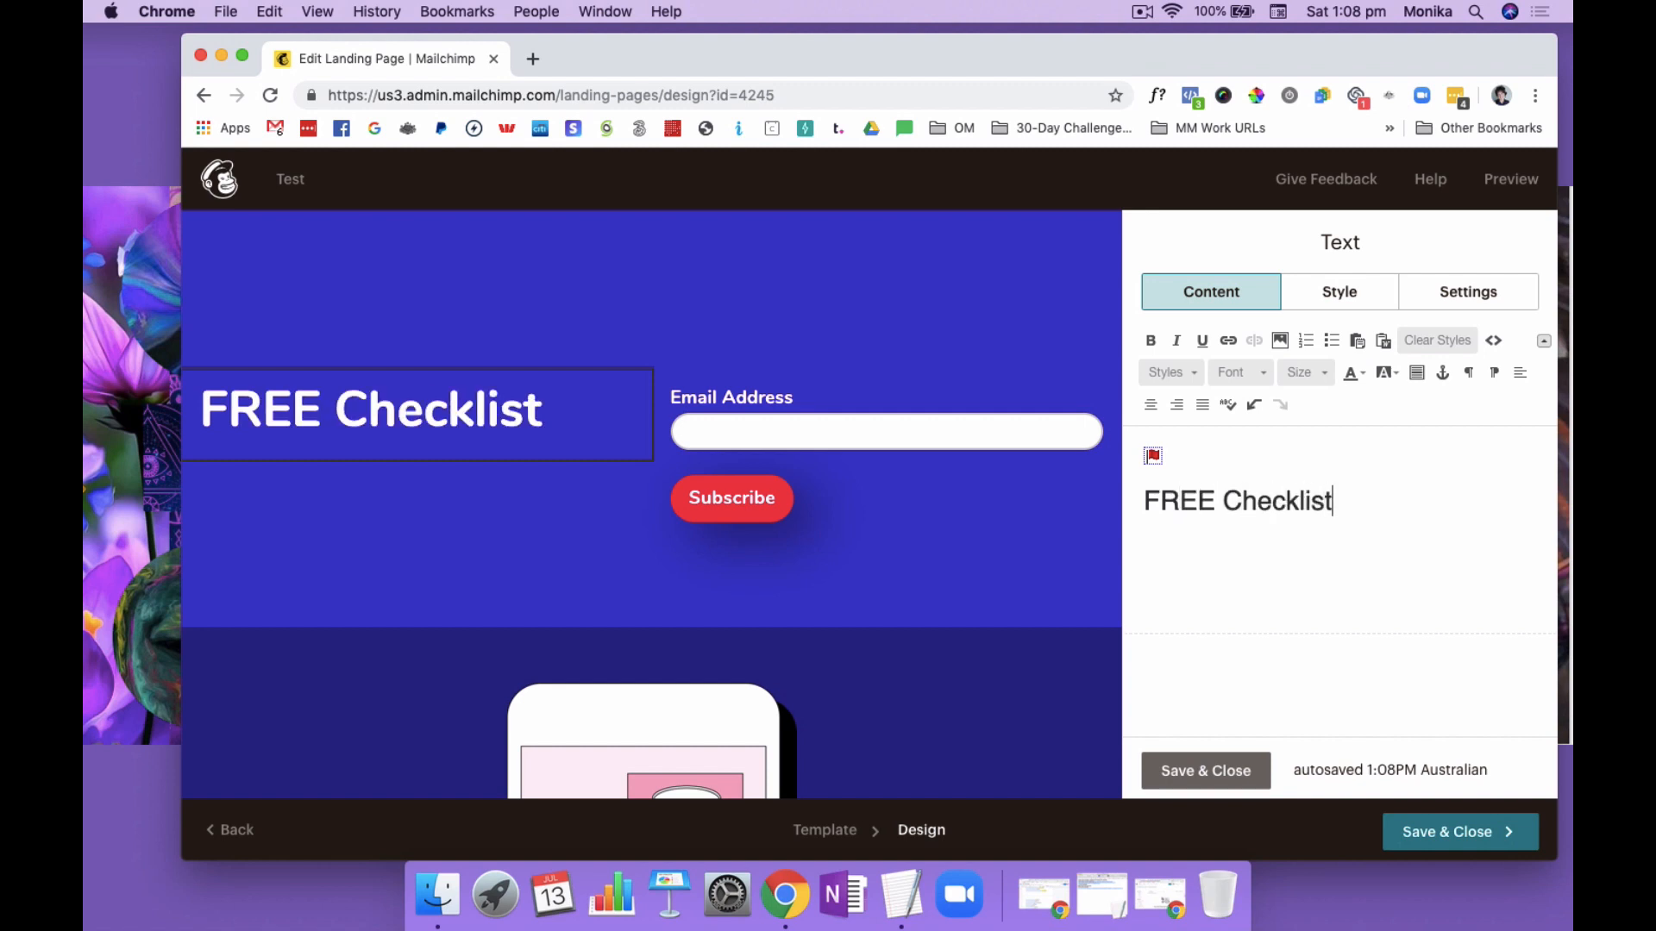
{"action": "type", "text": ": How to"}
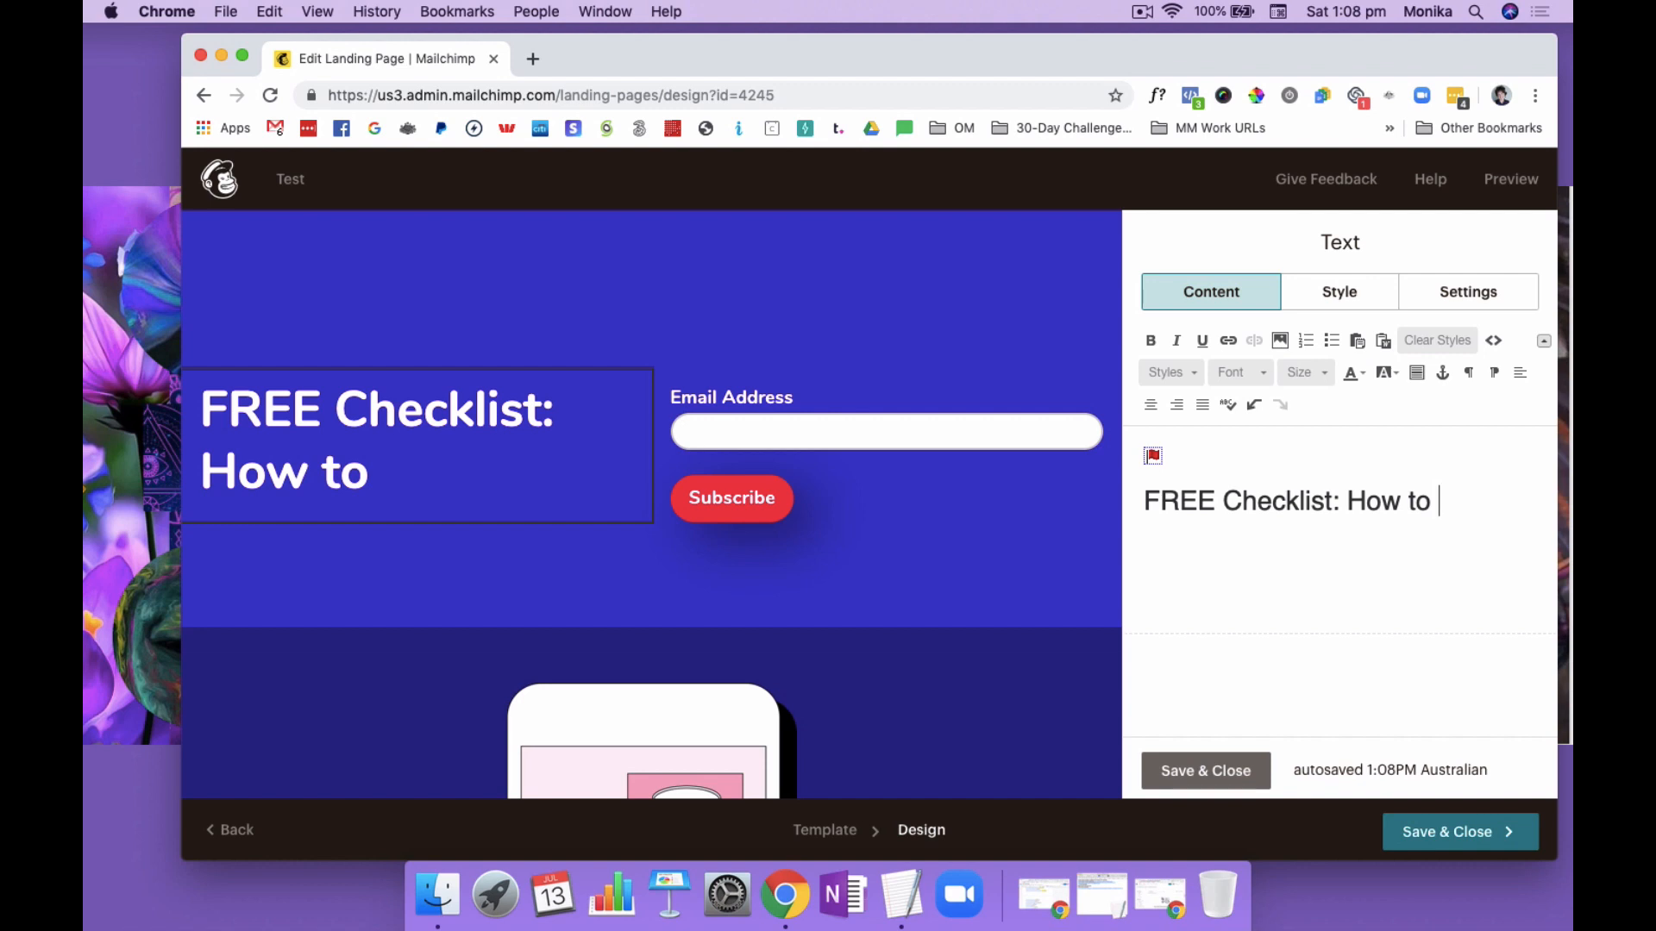
{"action": "type", "text": "Build "}
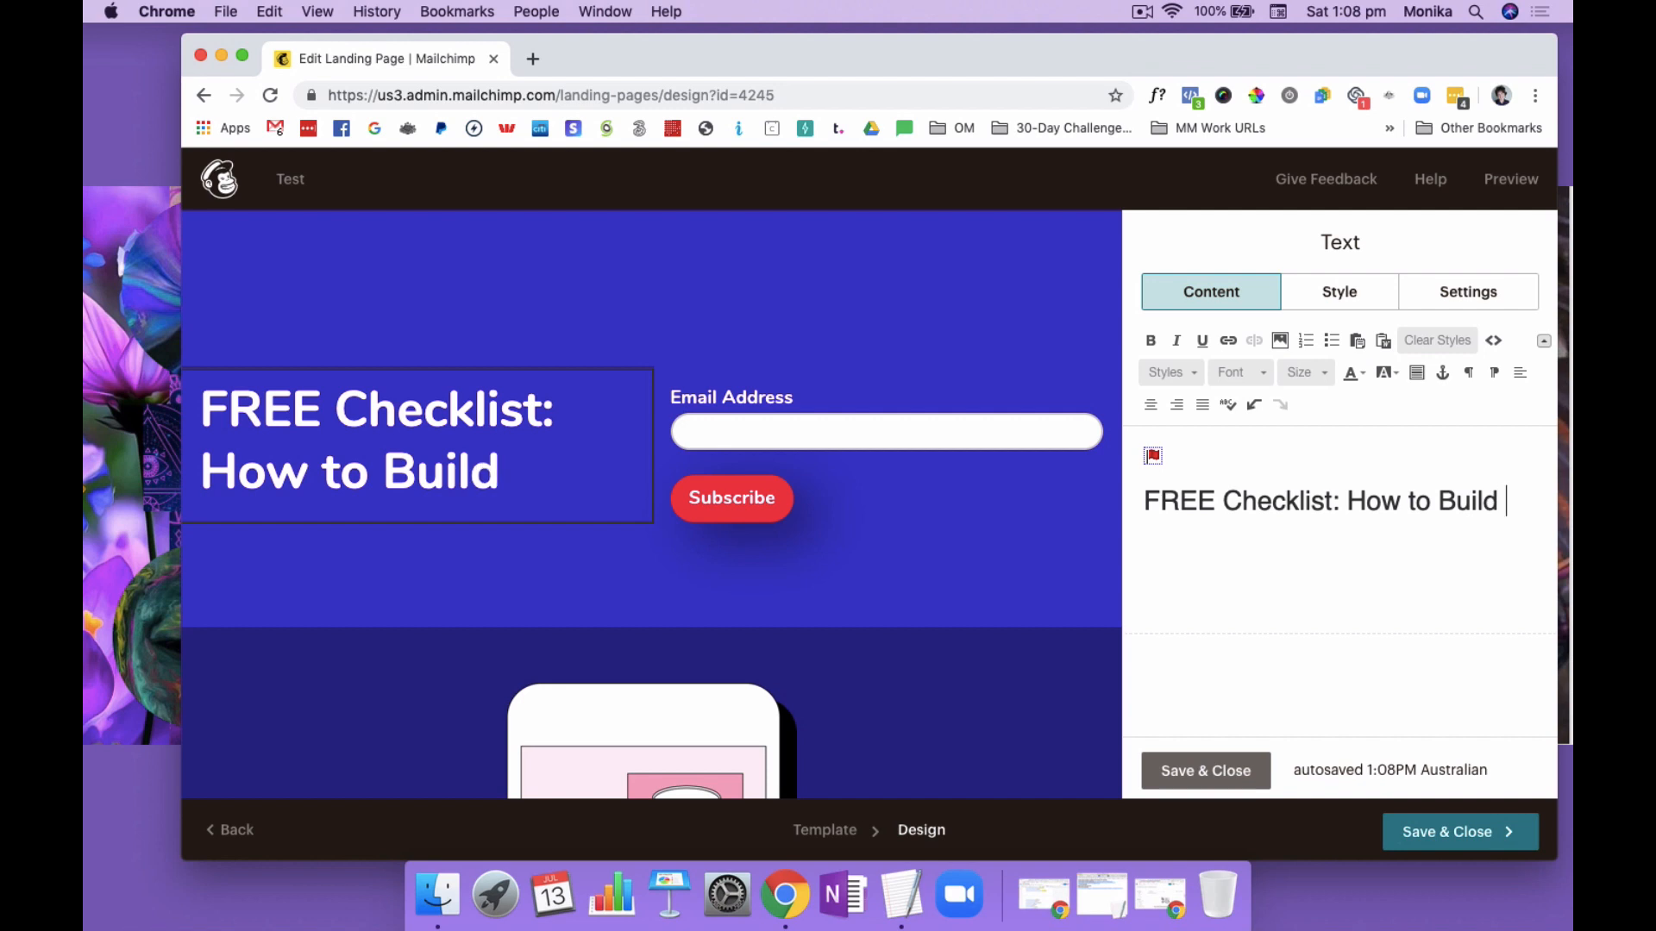
{"action": "type", "text": "Your "}
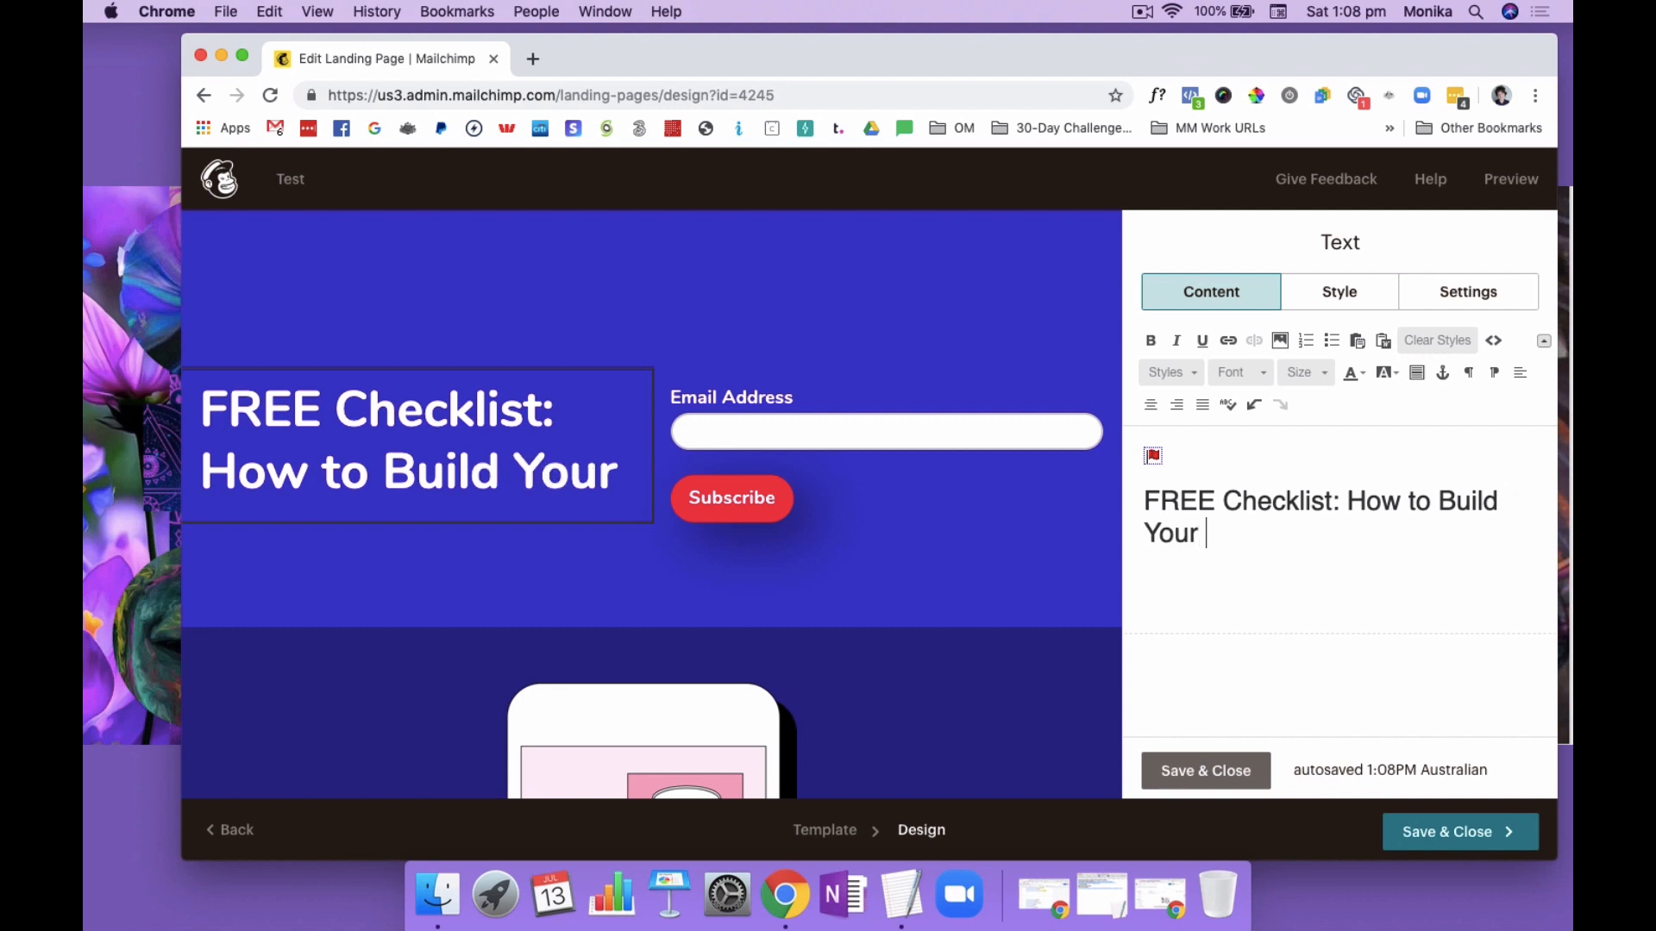
{"action": "type", "text": "Network"}
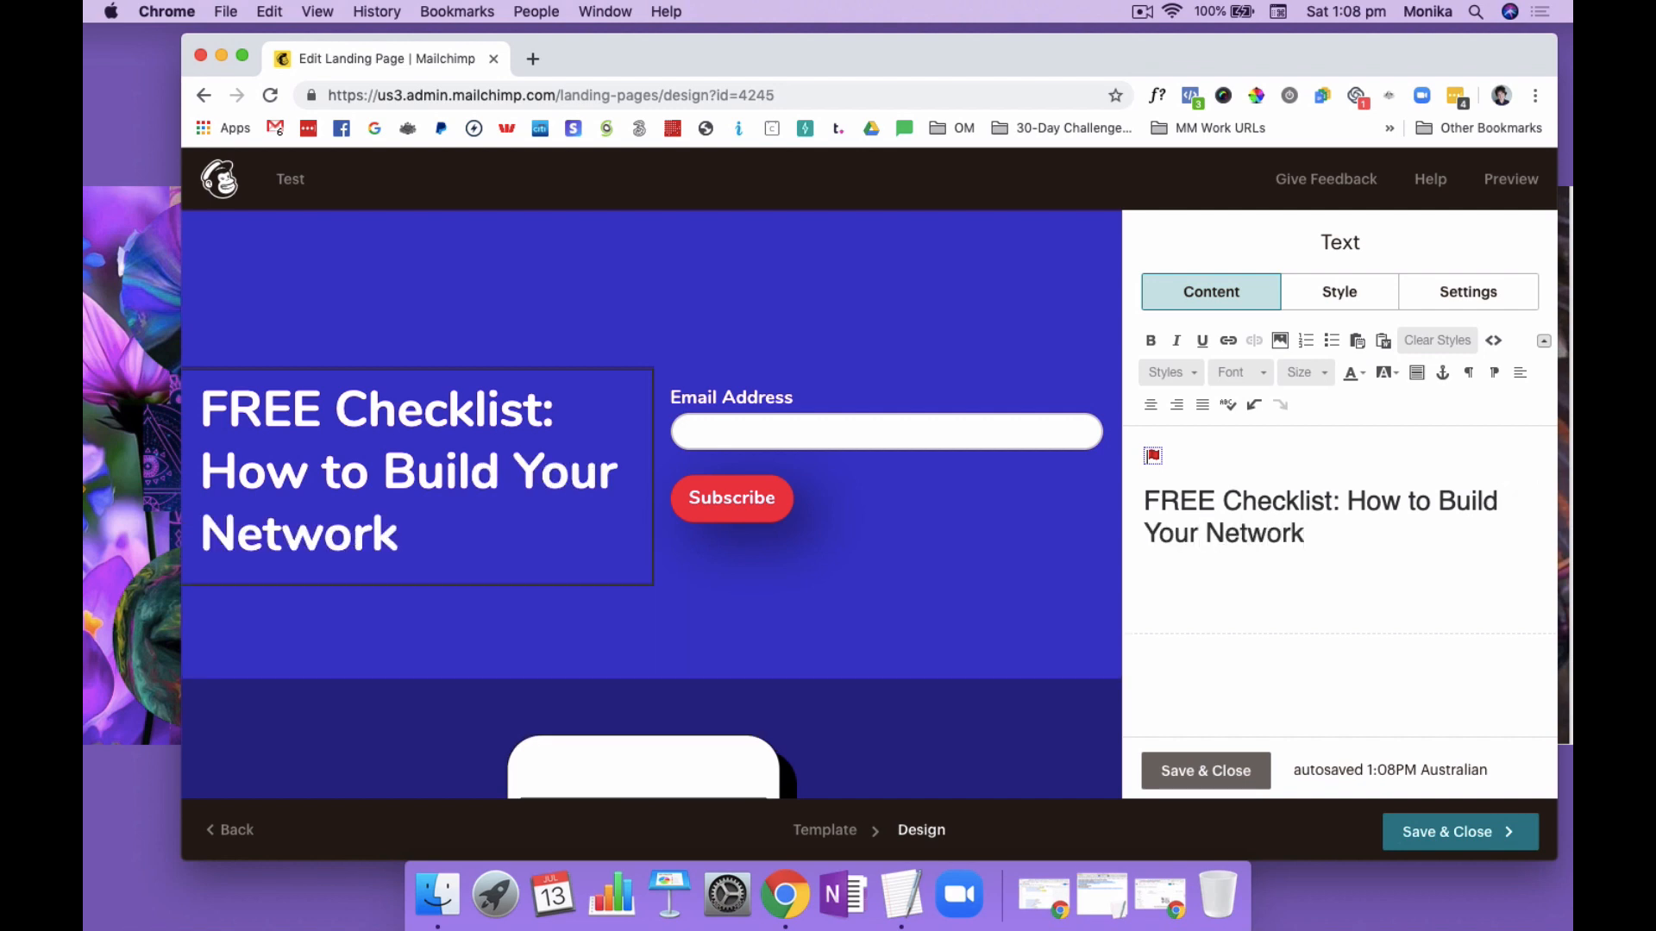
{"action": "type", "text": " Marketing "}
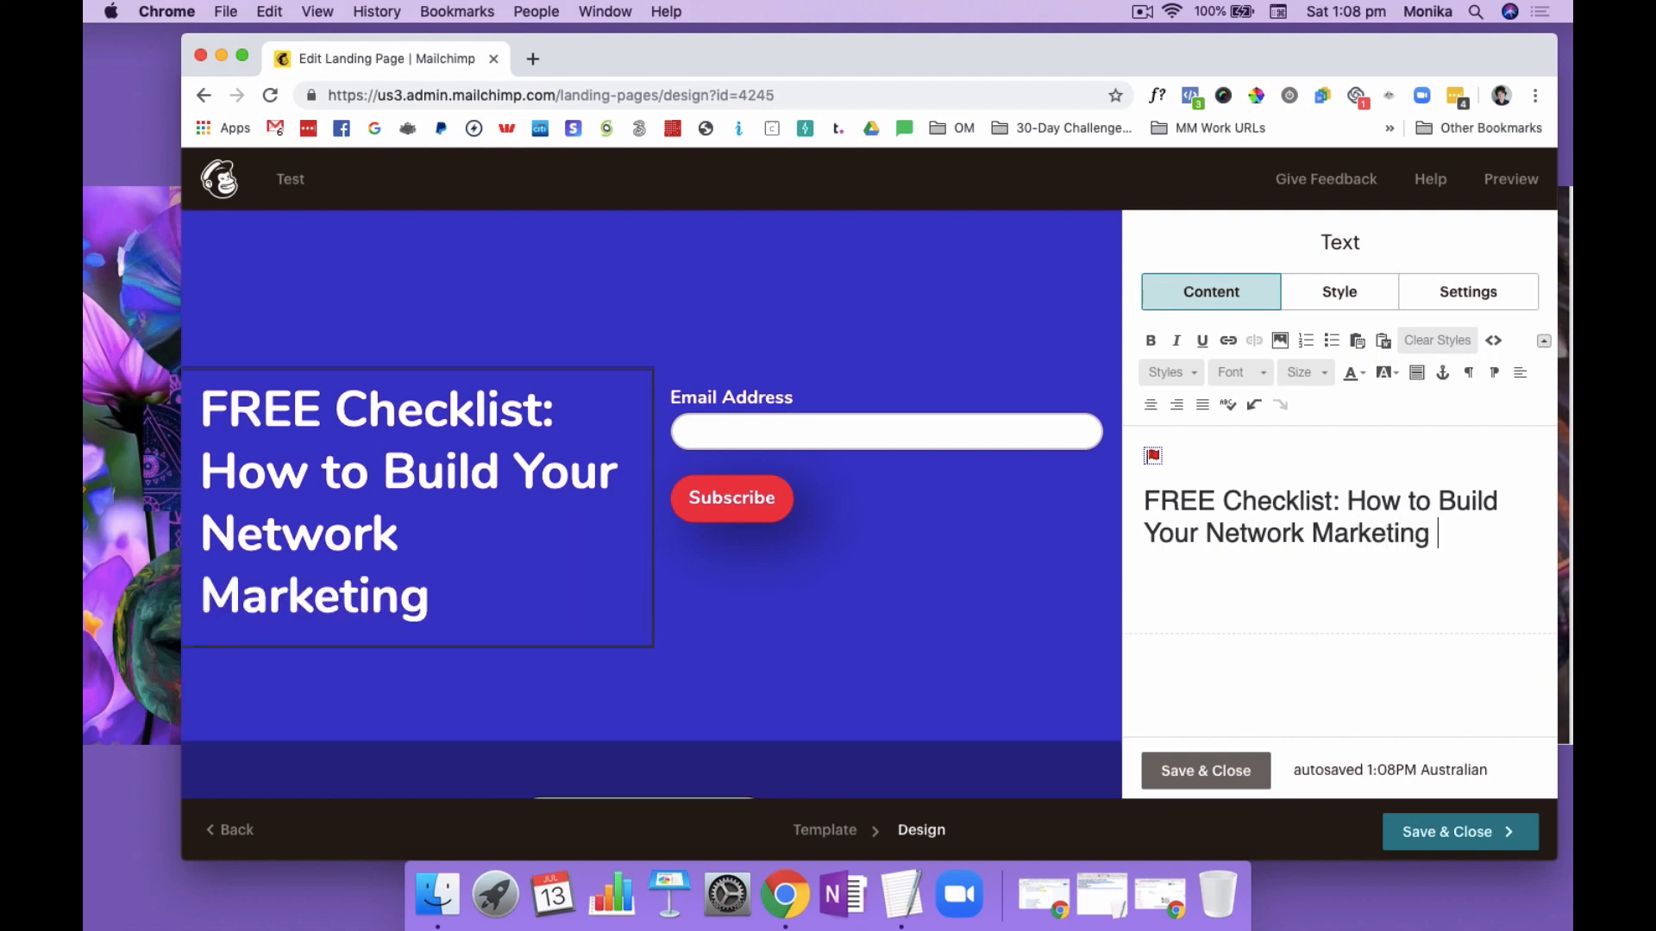
{"action": "type", "text": "Team"}
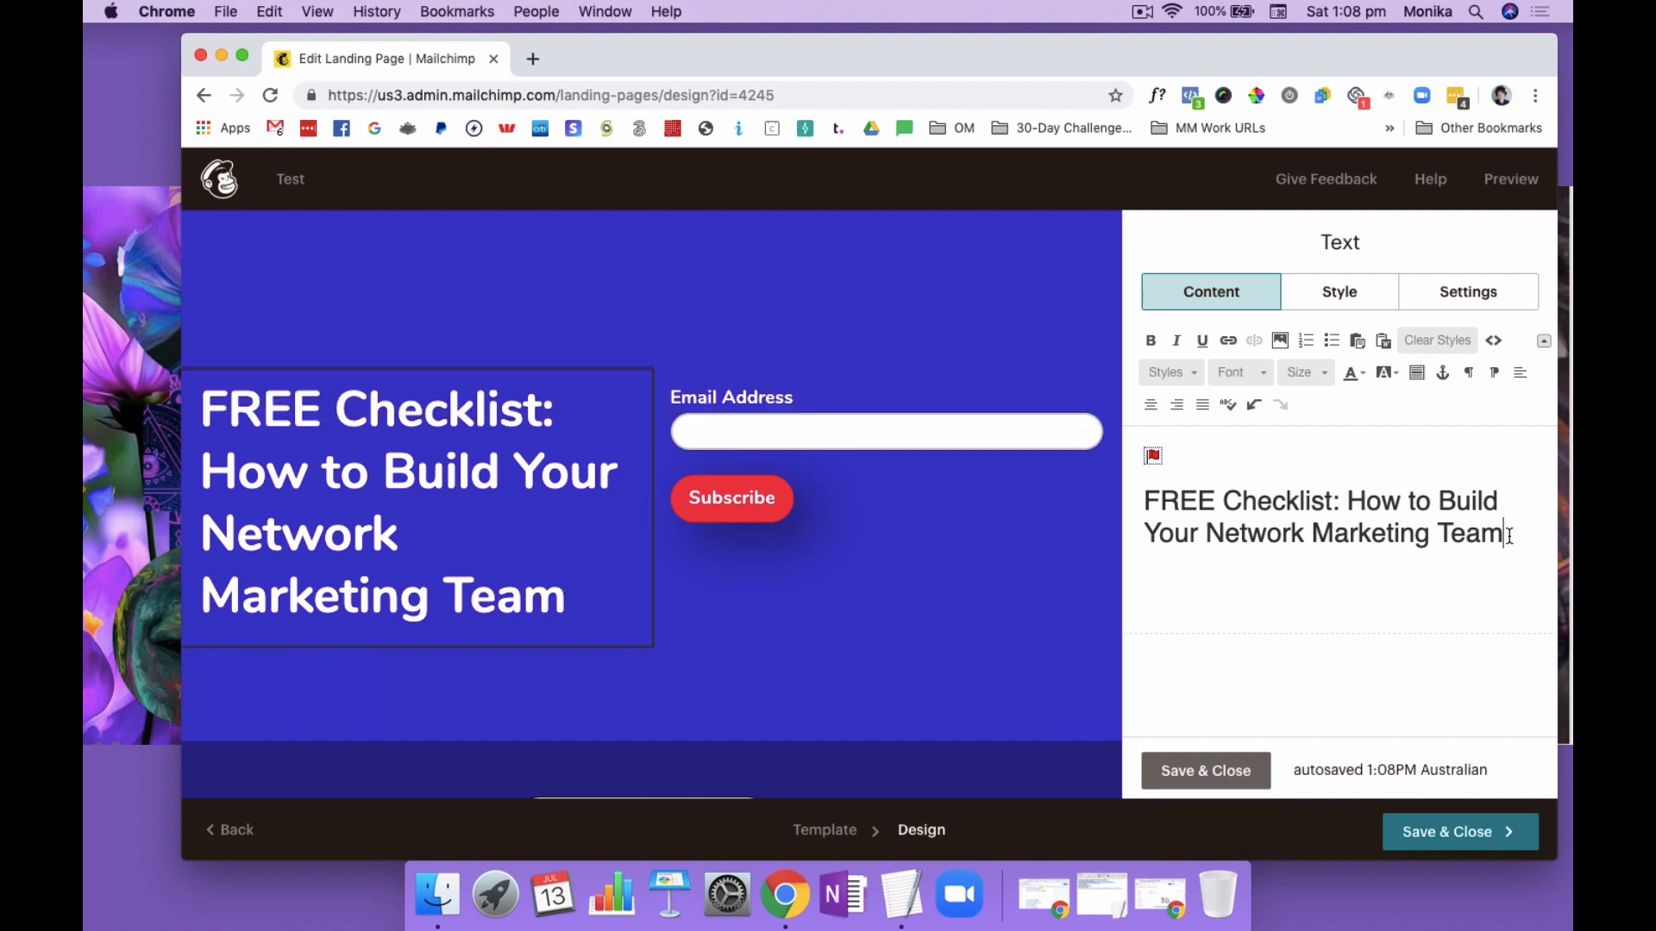
Try font sizes 24 and 25 on the whole headline, and settle on size 32
{"action": "left_click_drag", "start_coordinate": [1509, 534], "coordinate": [1134, 490]}
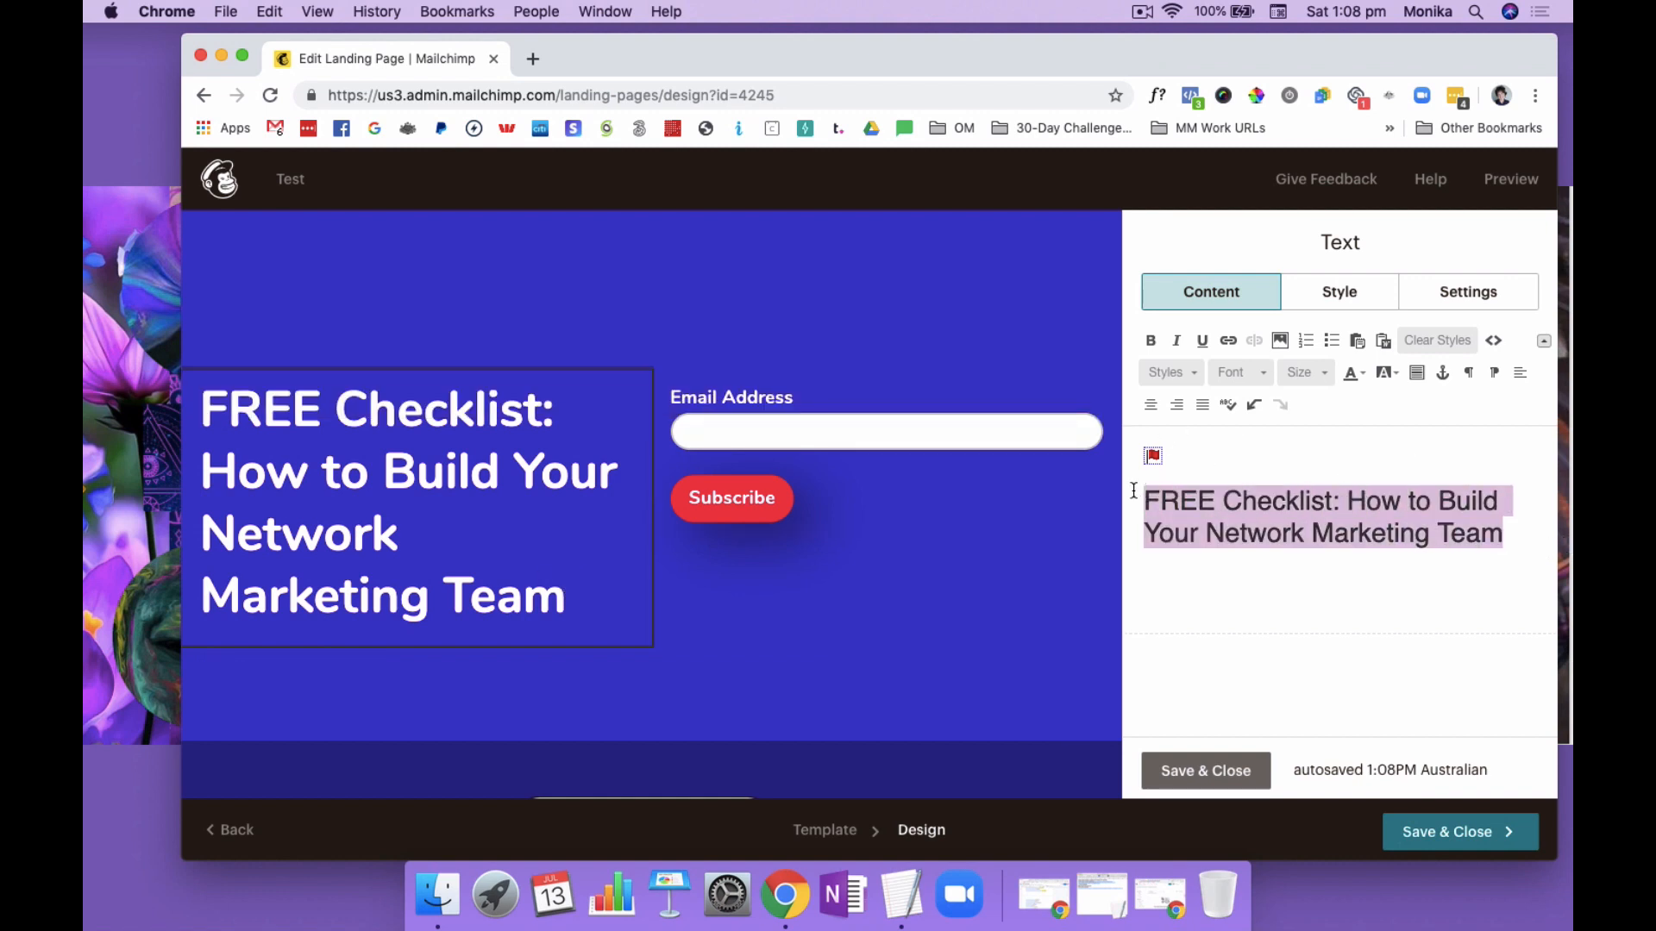
{"action": "left_click", "coordinate": [1314, 371]}
{"action": "left_click", "coordinate": [1316, 515]}
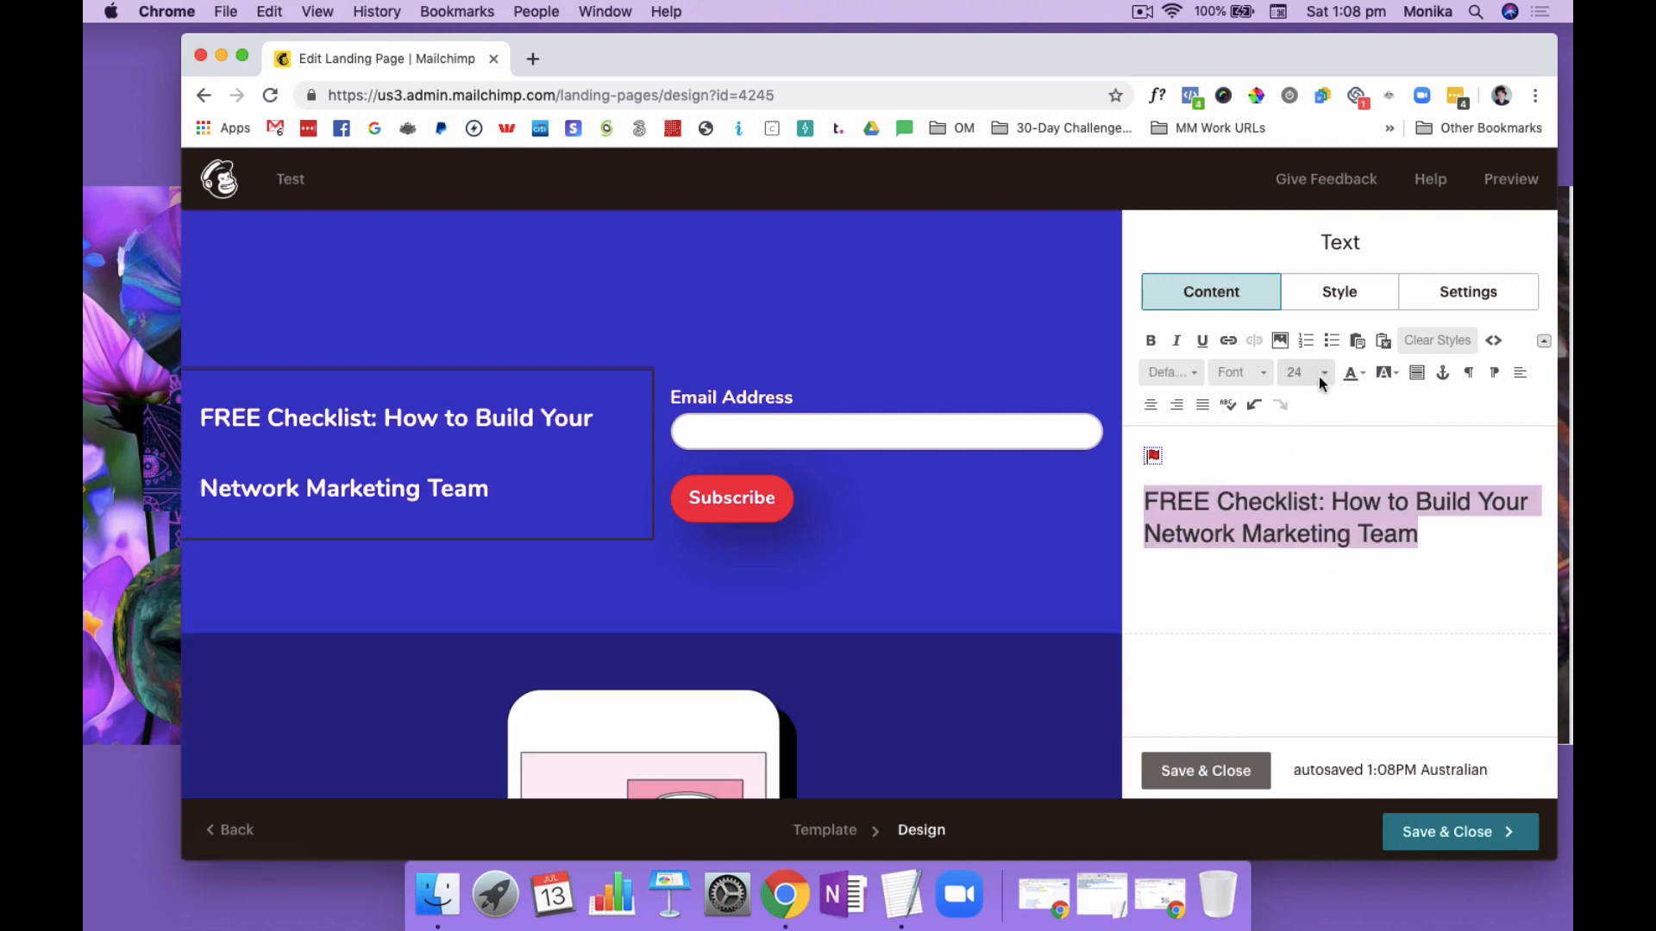
{"action": "left_click", "coordinate": [1318, 376]}
{"action": "left_click", "coordinate": [1299, 514]}
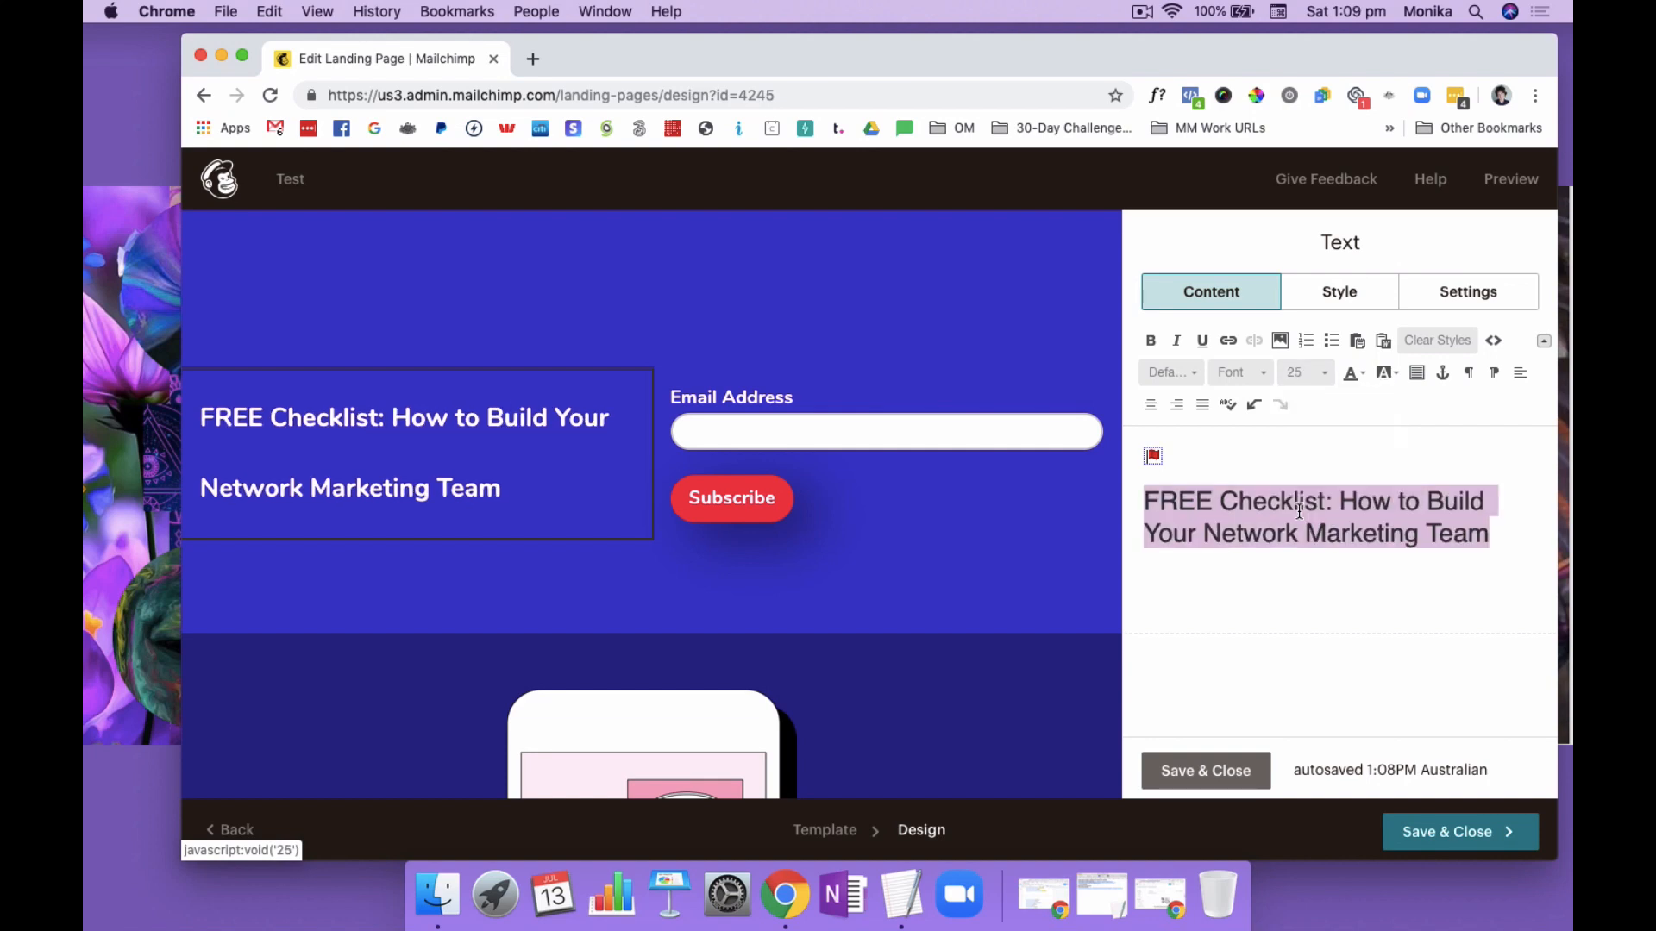
{"action": "left_click", "coordinate": [1313, 374]}
{"action": "scroll", "coordinate": [1317, 470], "scroll_direction": "down", "scroll_amount": 5}
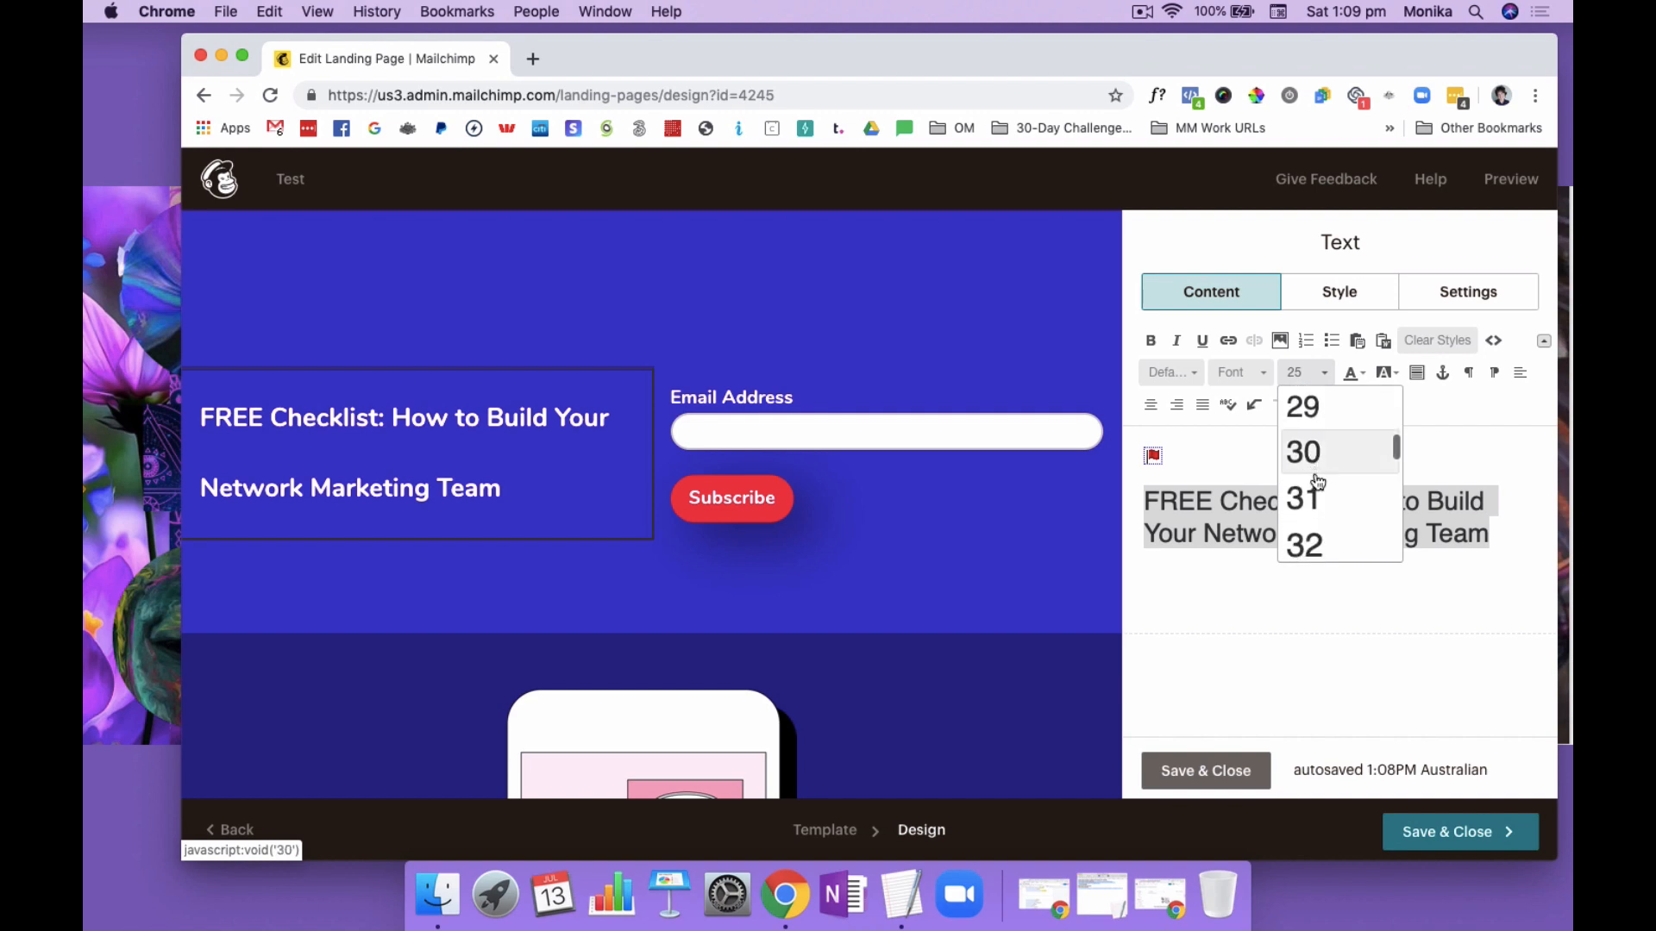
{"action": "left_click", "coordinate": [1317, 547]}
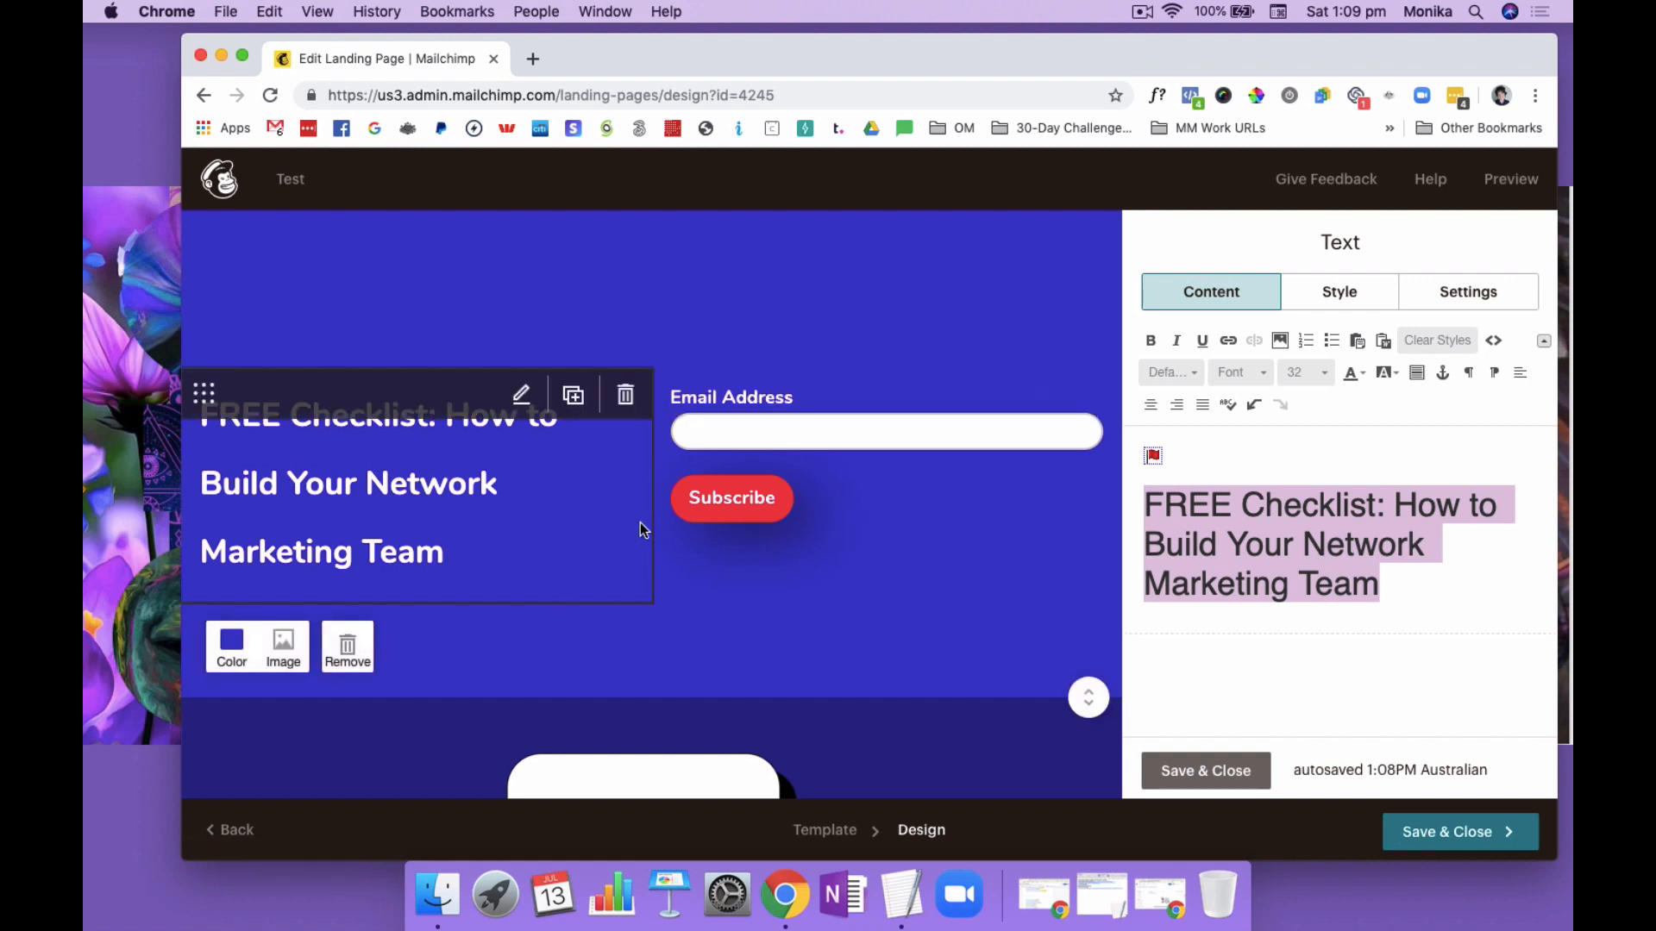
Change the background colour of the headline and signup section to turquoise, hex #21d2d2
{"action": "left_click", "coordinate": [233, 651]}
{"action": "scroll", "coordinate": [332, 743], "scroll_direction": "down", "scroll_amount": 2}
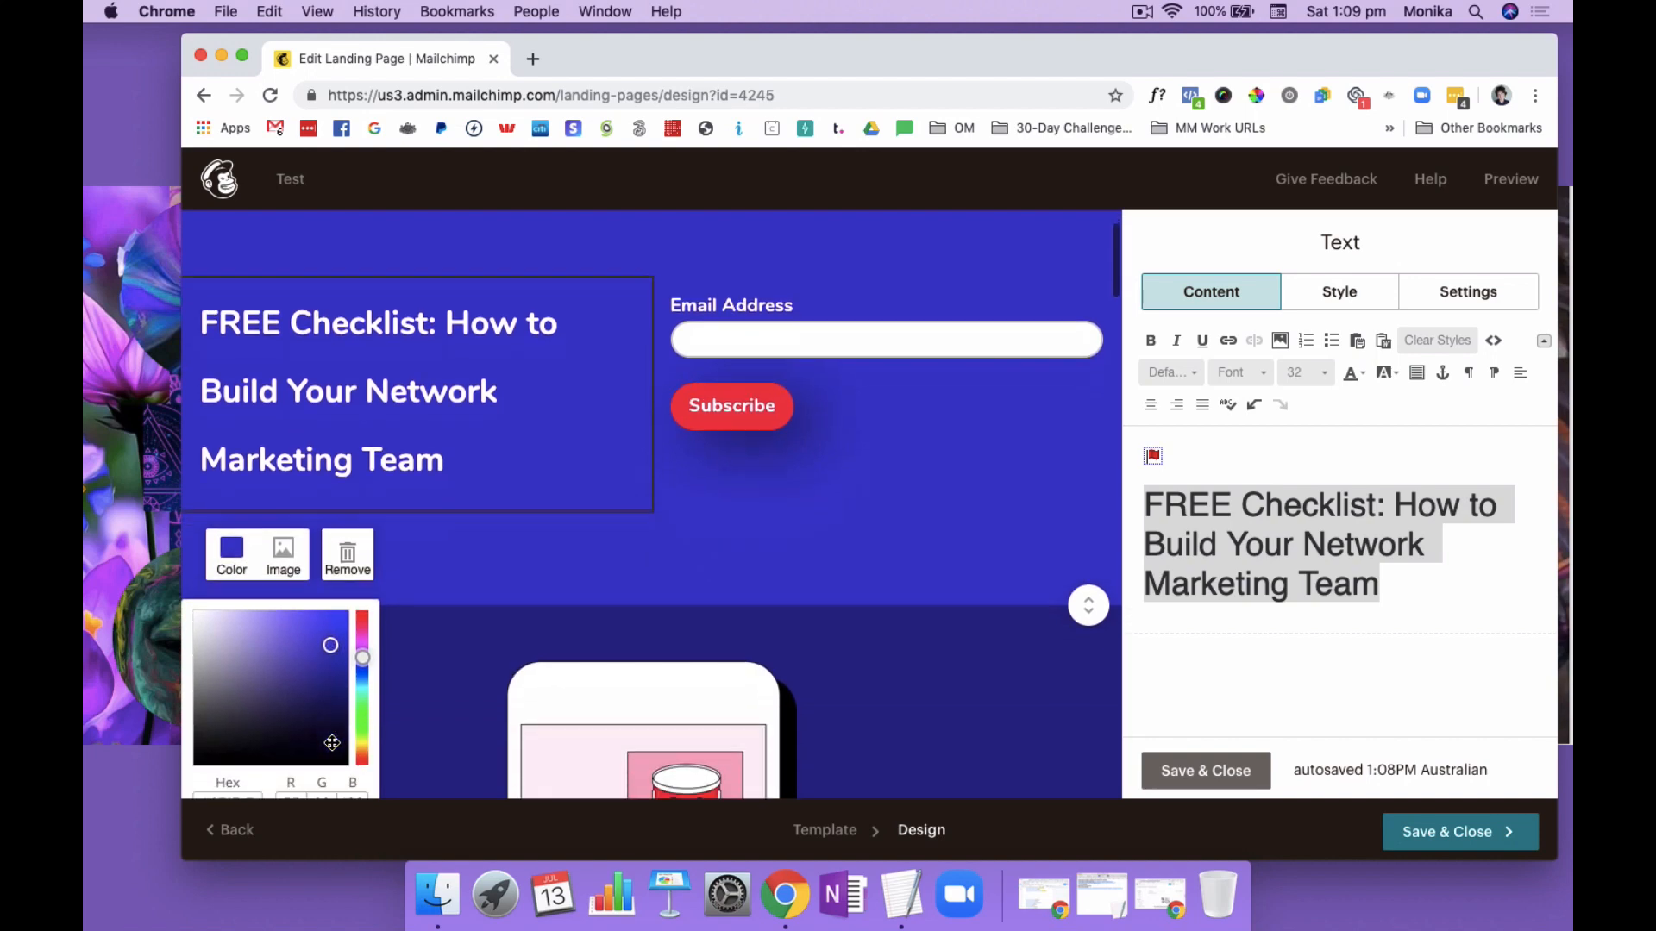
{"action": "scroll", "coordinate": [332, 743], "scroll_direction": "down", "scroll_amount": 1}
{"action": "left_click_drag", "start_coordinate": [257, 740], "coordinate": [208, 733]}
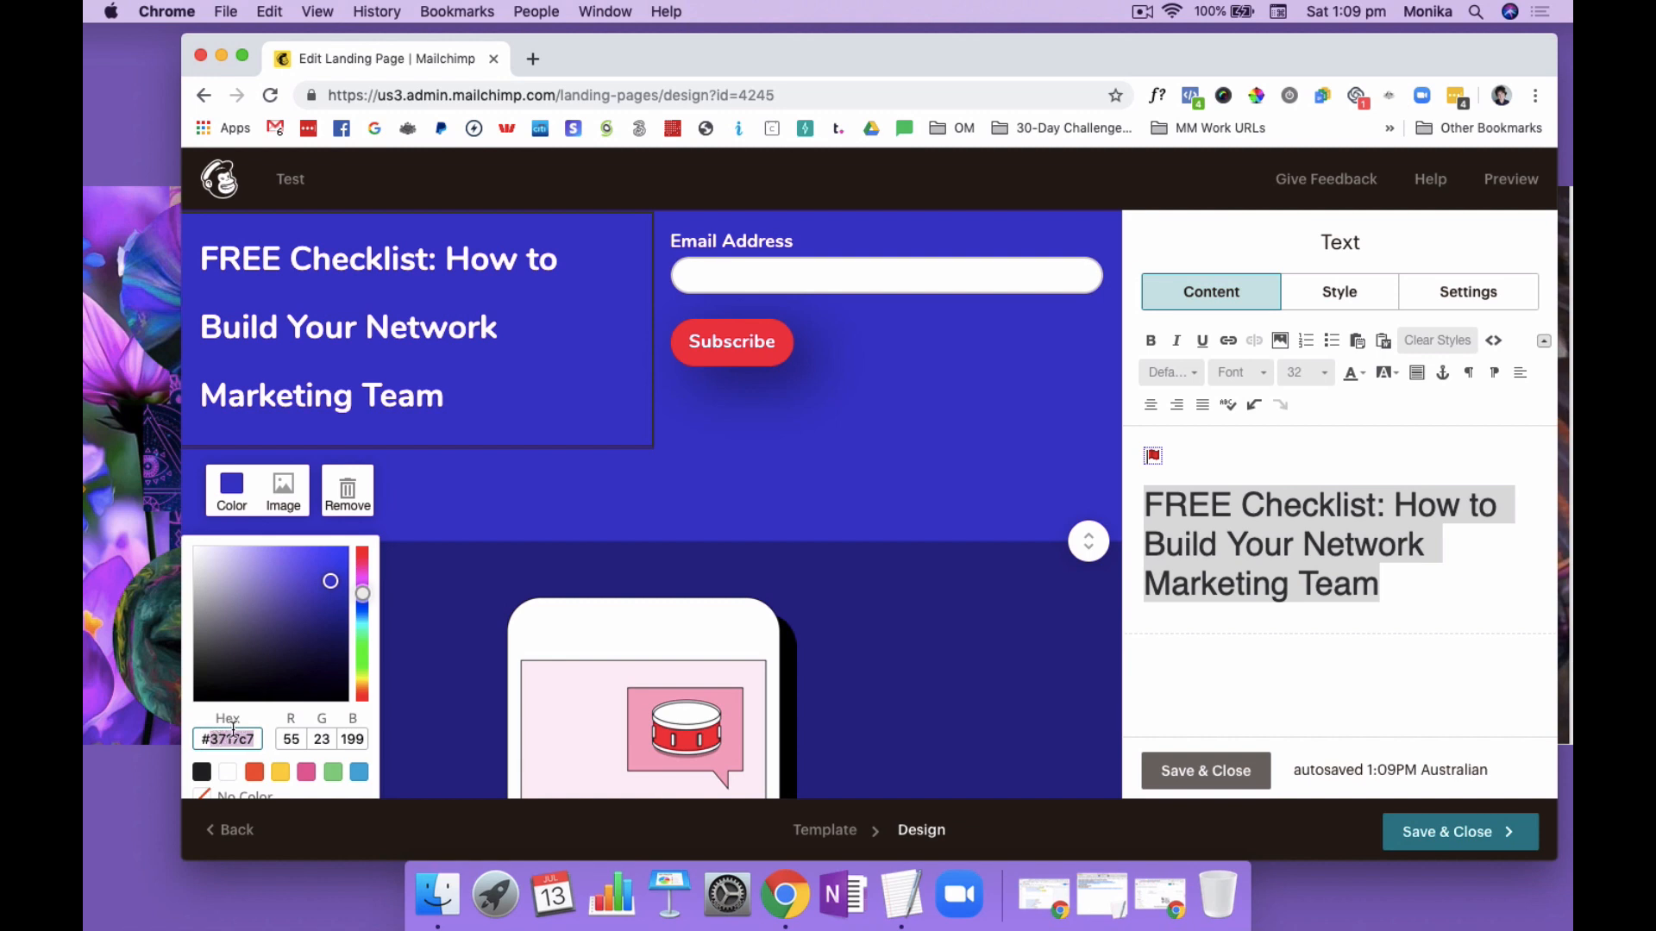
{"action": "scroll", "coordinate": [229, 740], "scroll_direction": "down", "scroll_amount": 1}
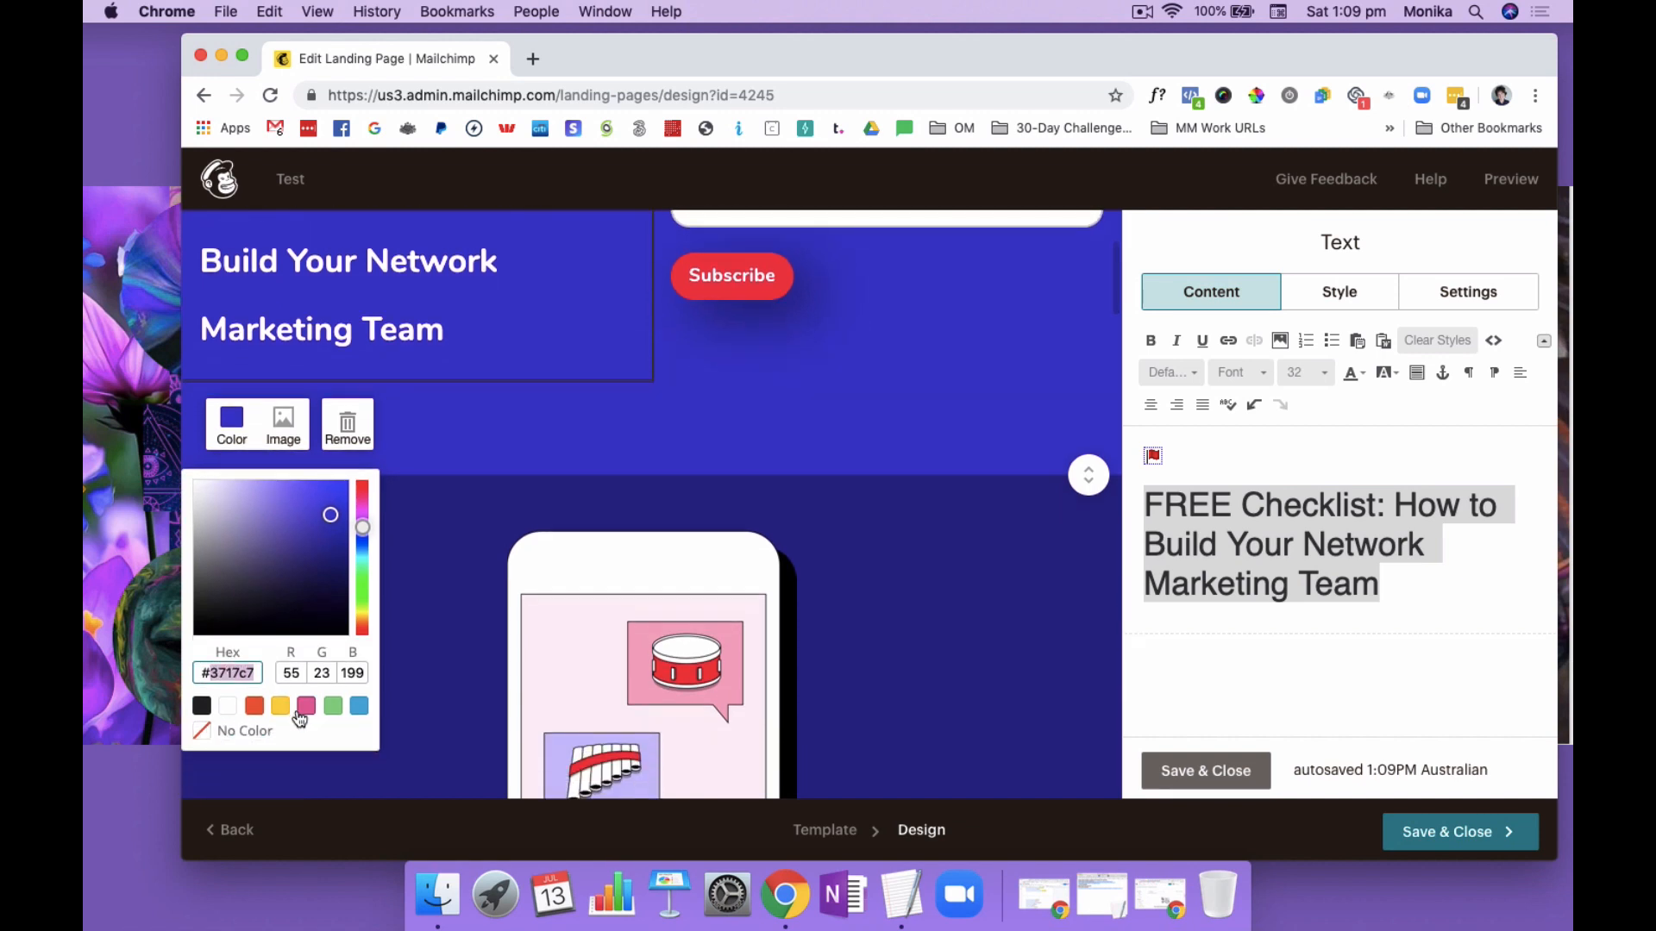
{"action": "left_click_drag", "start_coordinate": [345, 520], "coordinate": [288, 574]}
{"action": "left_click_drag", "start_coordinate": [366, 527], "coordinate": [323, 507]}
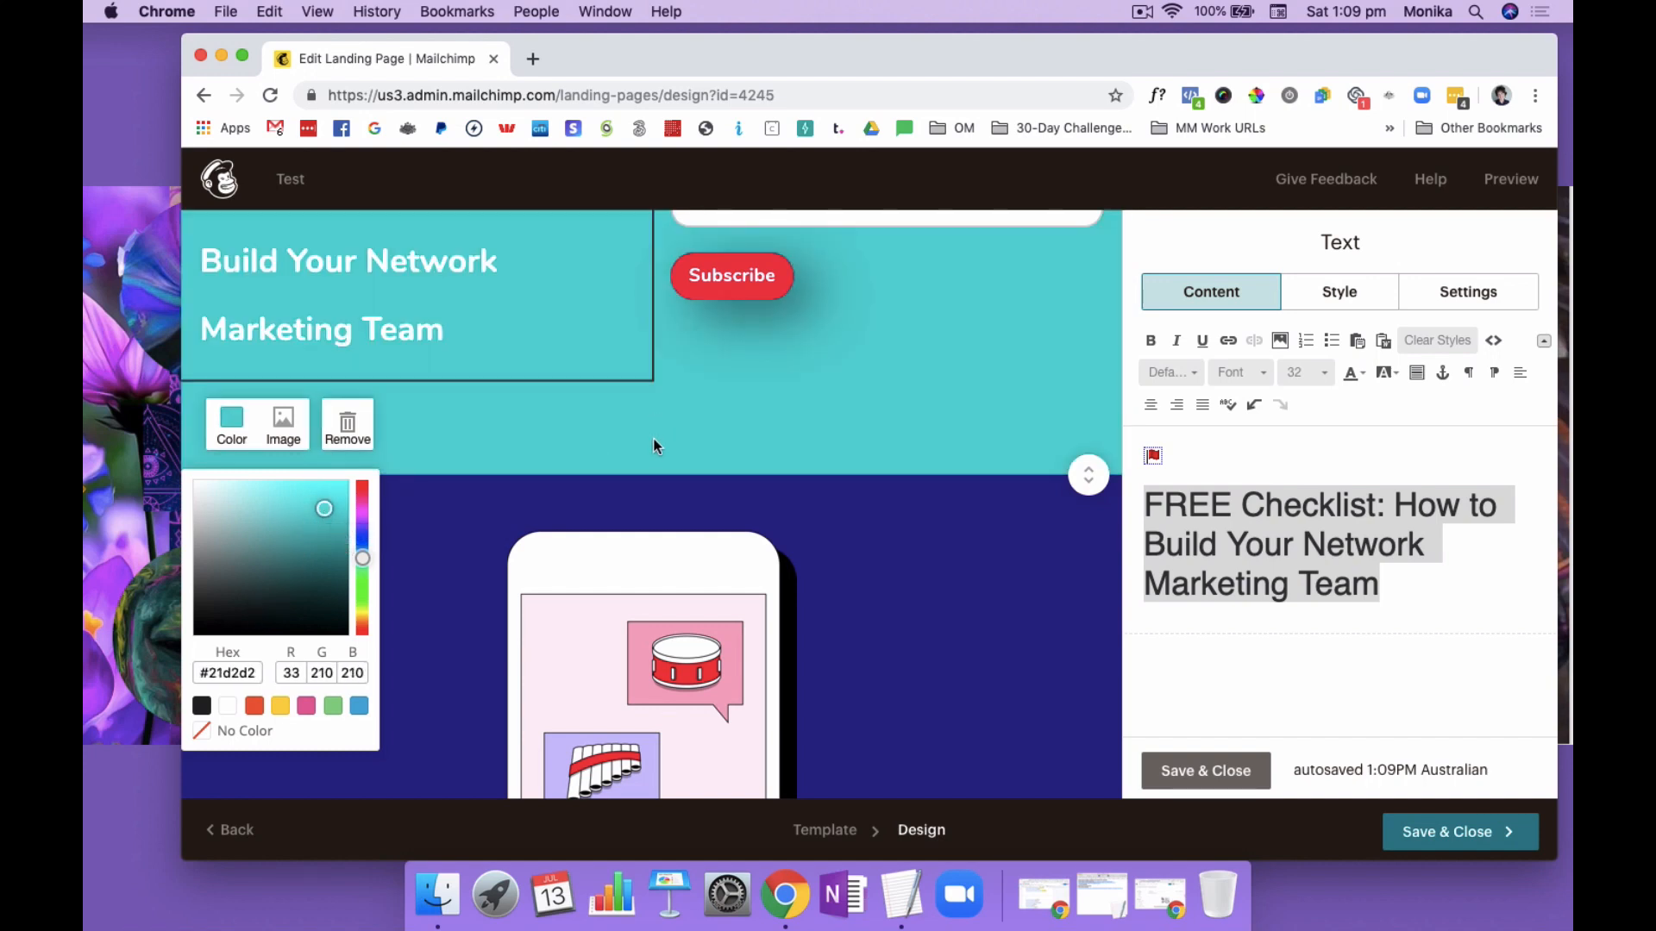
Open the signup form block beside the headline for editing
{"action": "scroll", "coordinate": [654, 446], "scroll_direction": "up", "scroll_amount": 5}
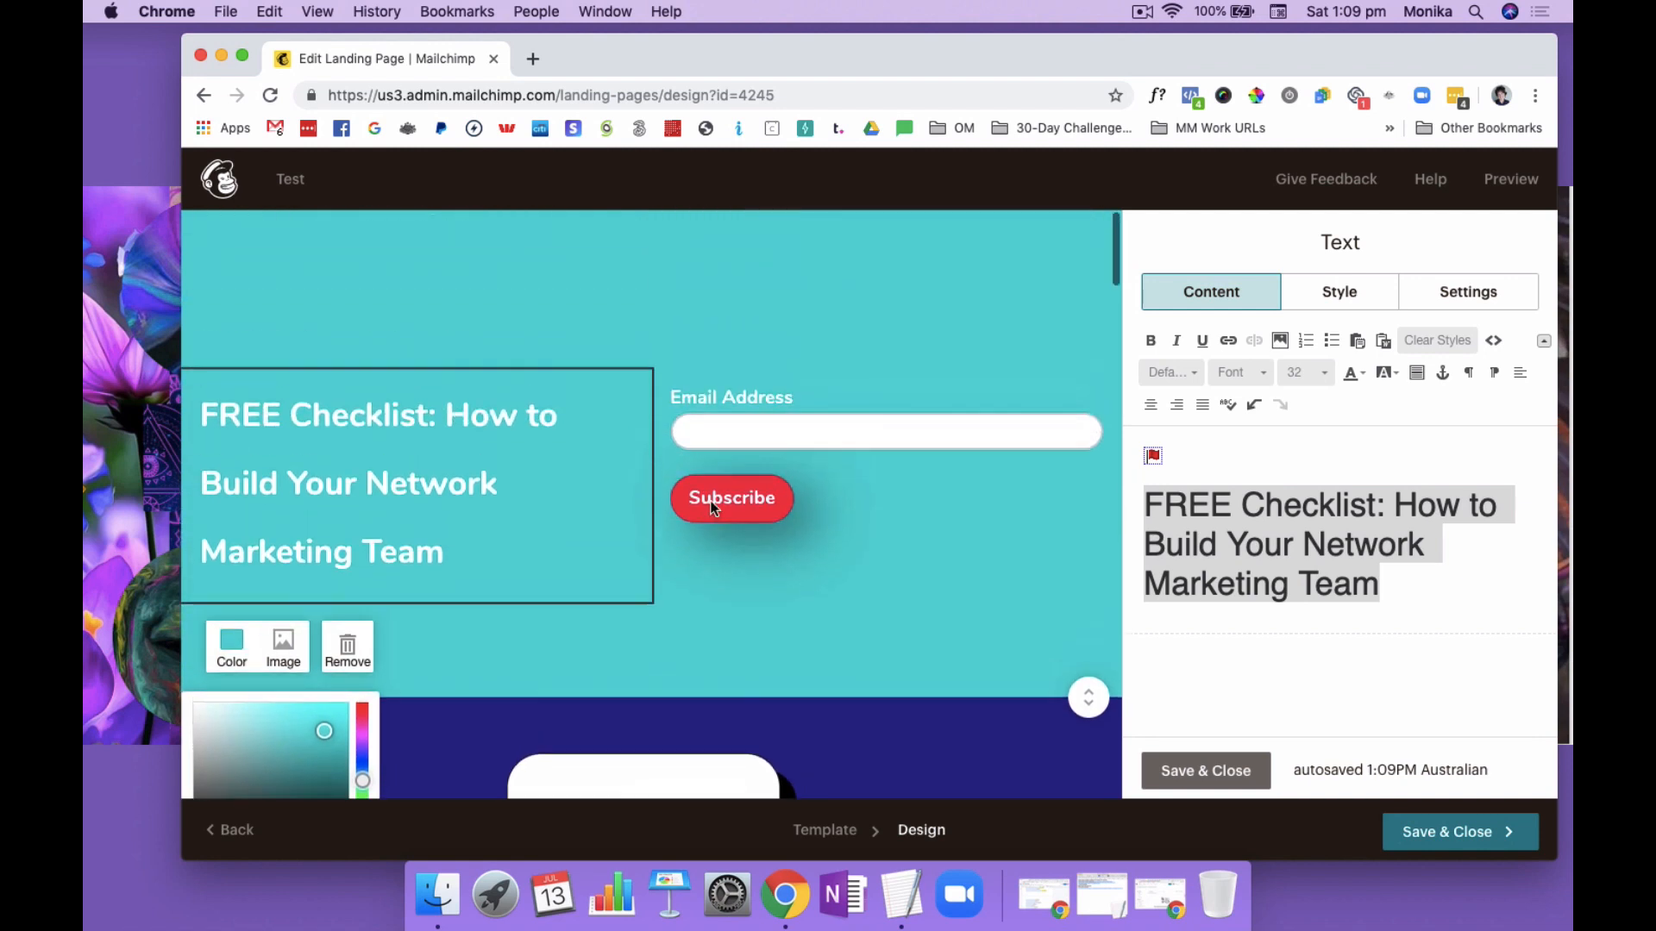
{"action": "mouse_move", "coordinate": [712, 507]}
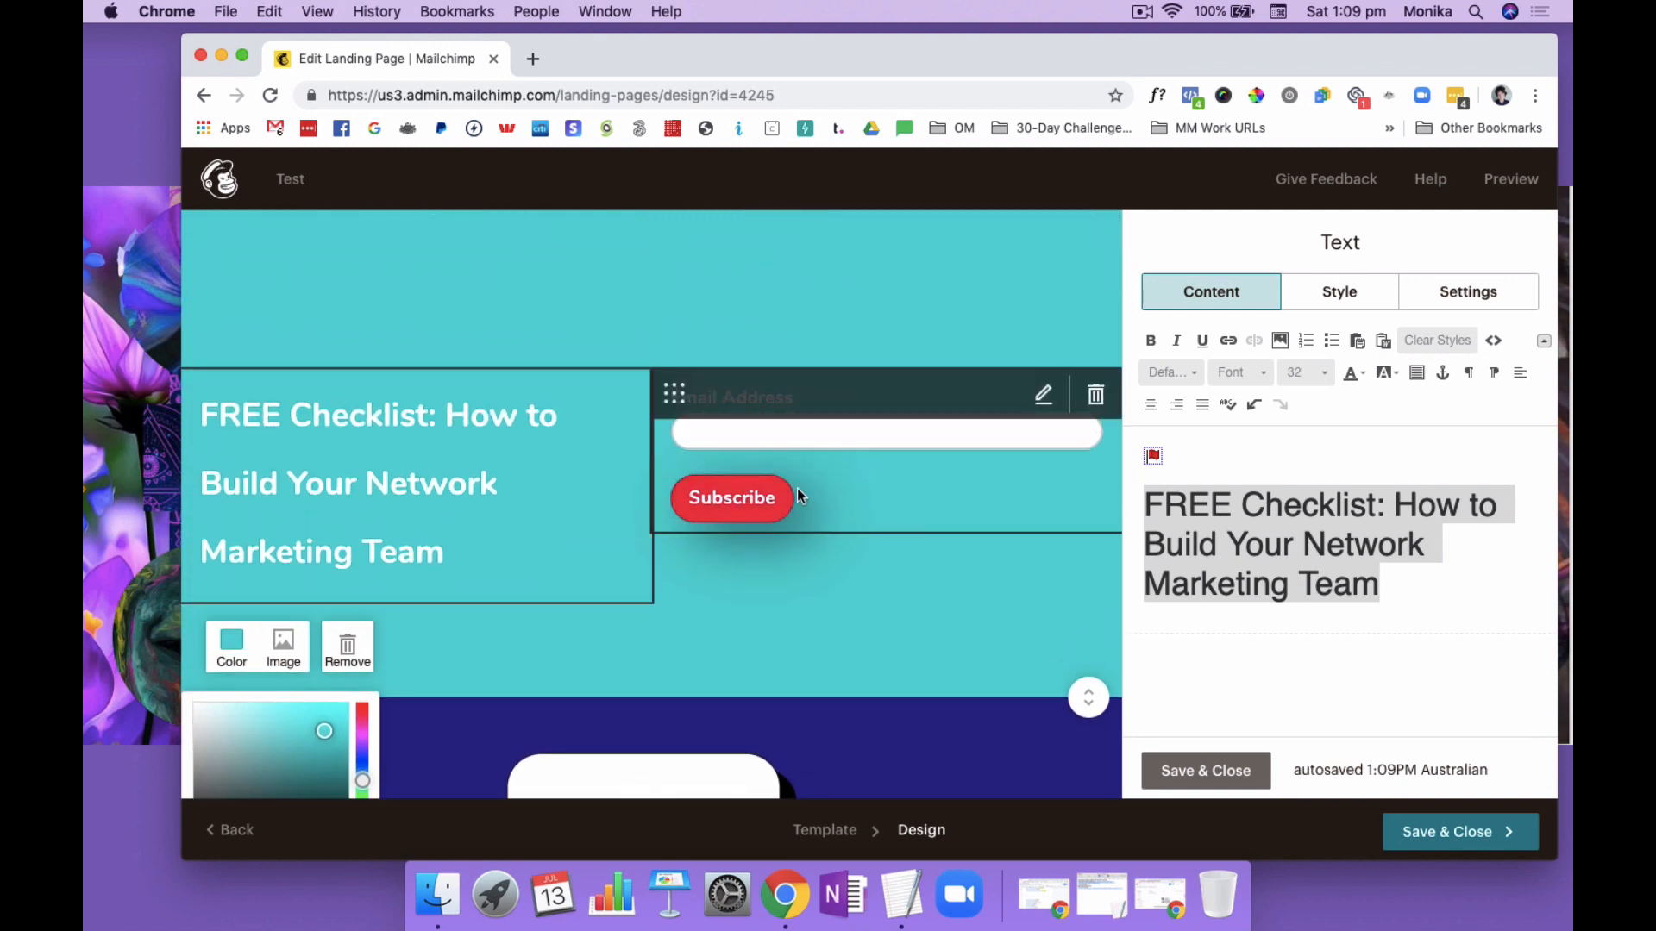
{"action": "left_click", "coordinate": [761, 497]}
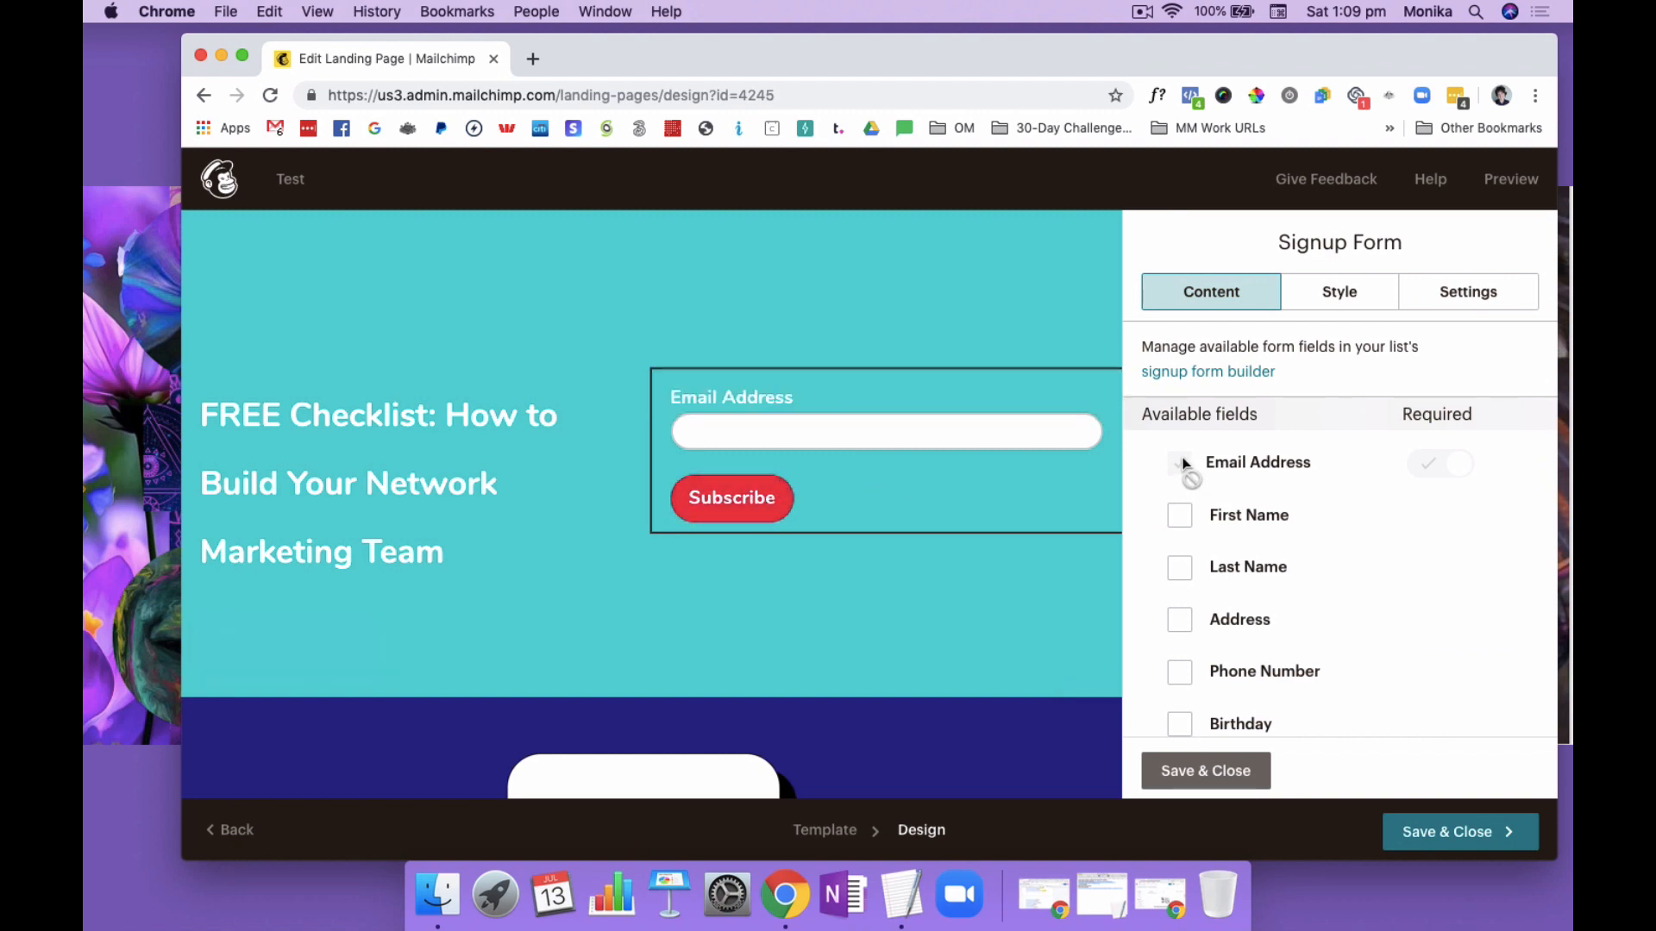
Try adding the First Name field to the signup form and remove it again
{"action": "left_click", "coordinate": [1180, 517]}
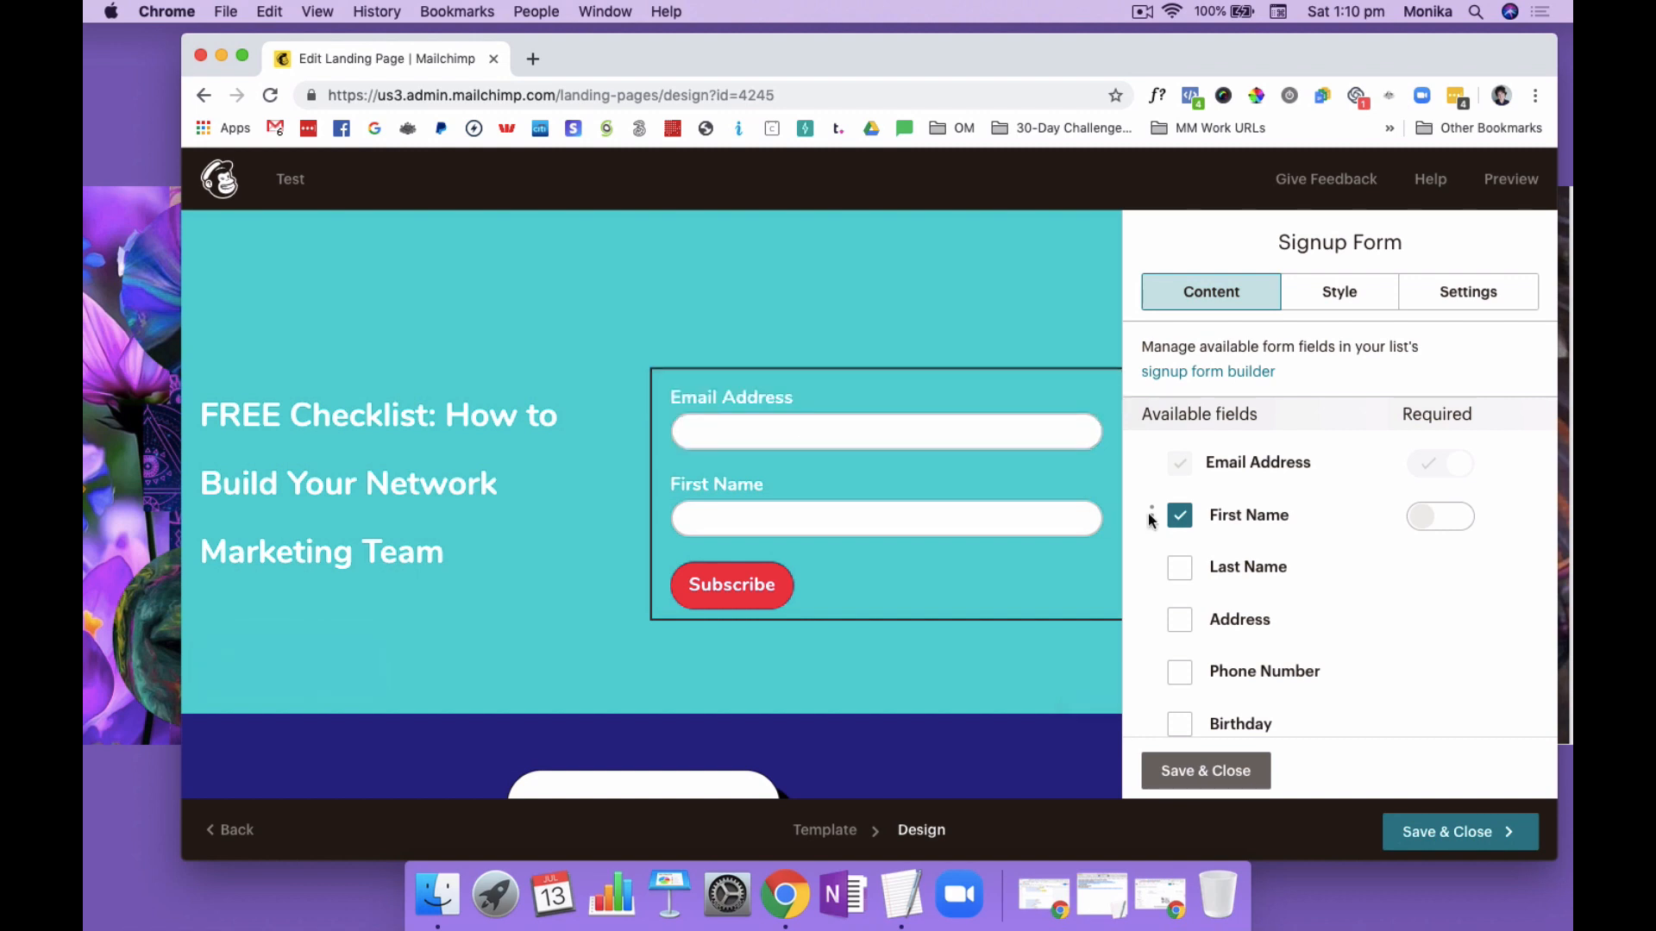
{"action": "left_click", "coordinate": [1423, 527]}
{"action": "left_click", "coordinate": [1178, 520]}
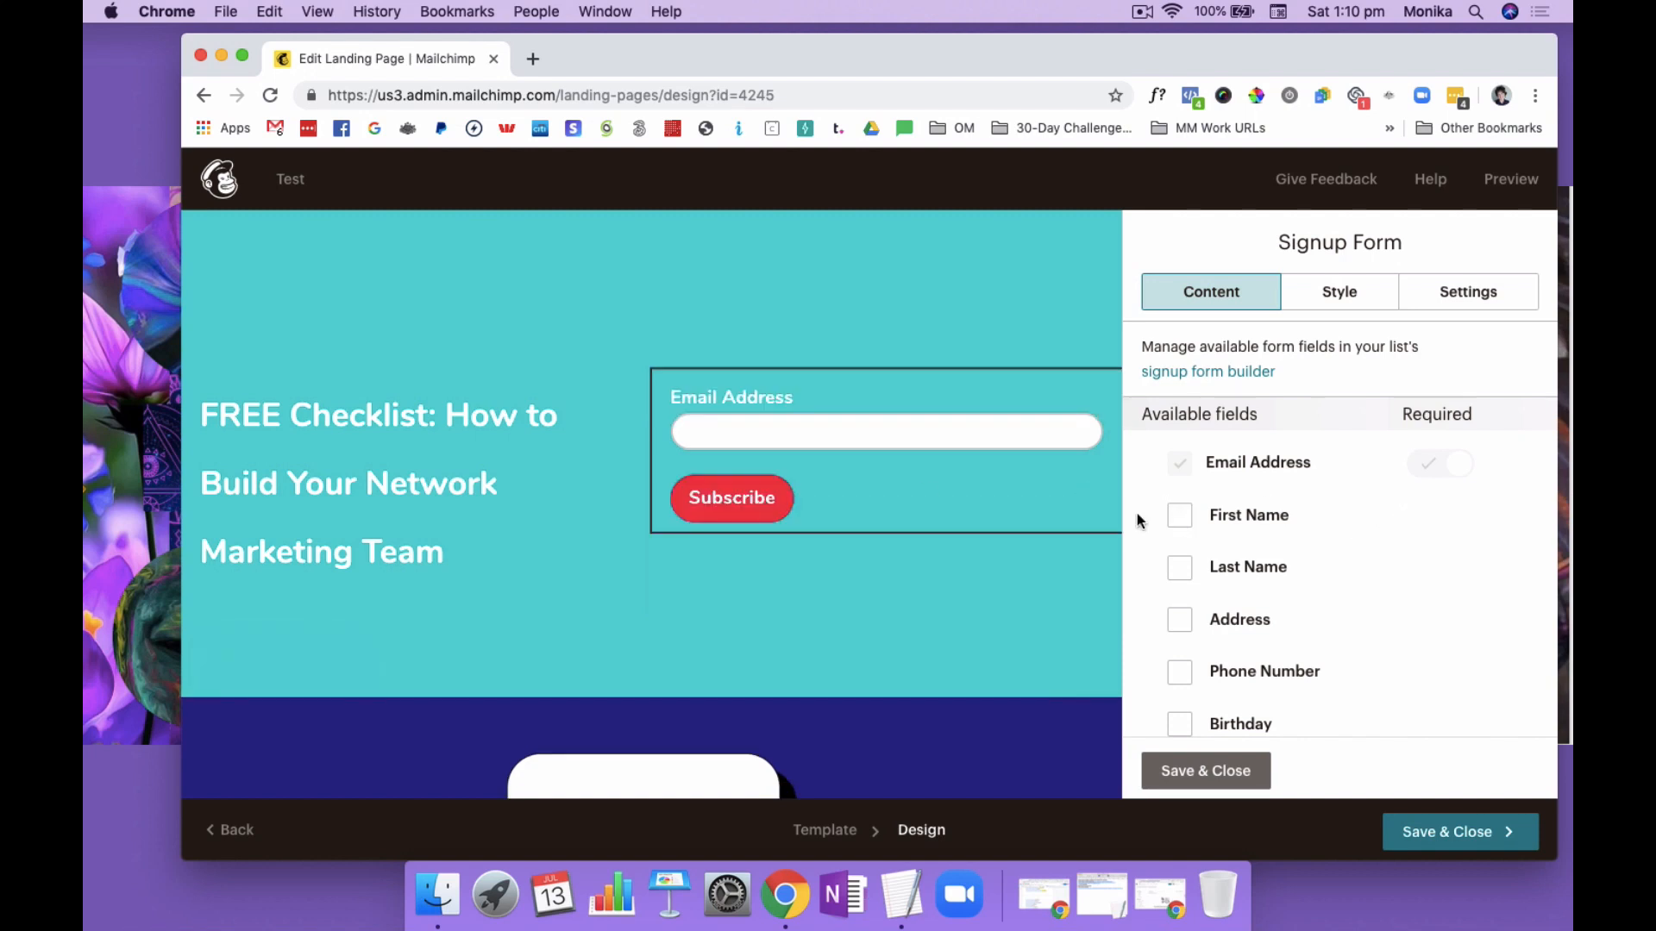
Try "DOWNLOAD NOW" as the signup form's button text in place of "Subscribe"
{"action": "scroll", "coordinate": [1376, 618], "scroll_direction": "down", "scroll_amount": 3}
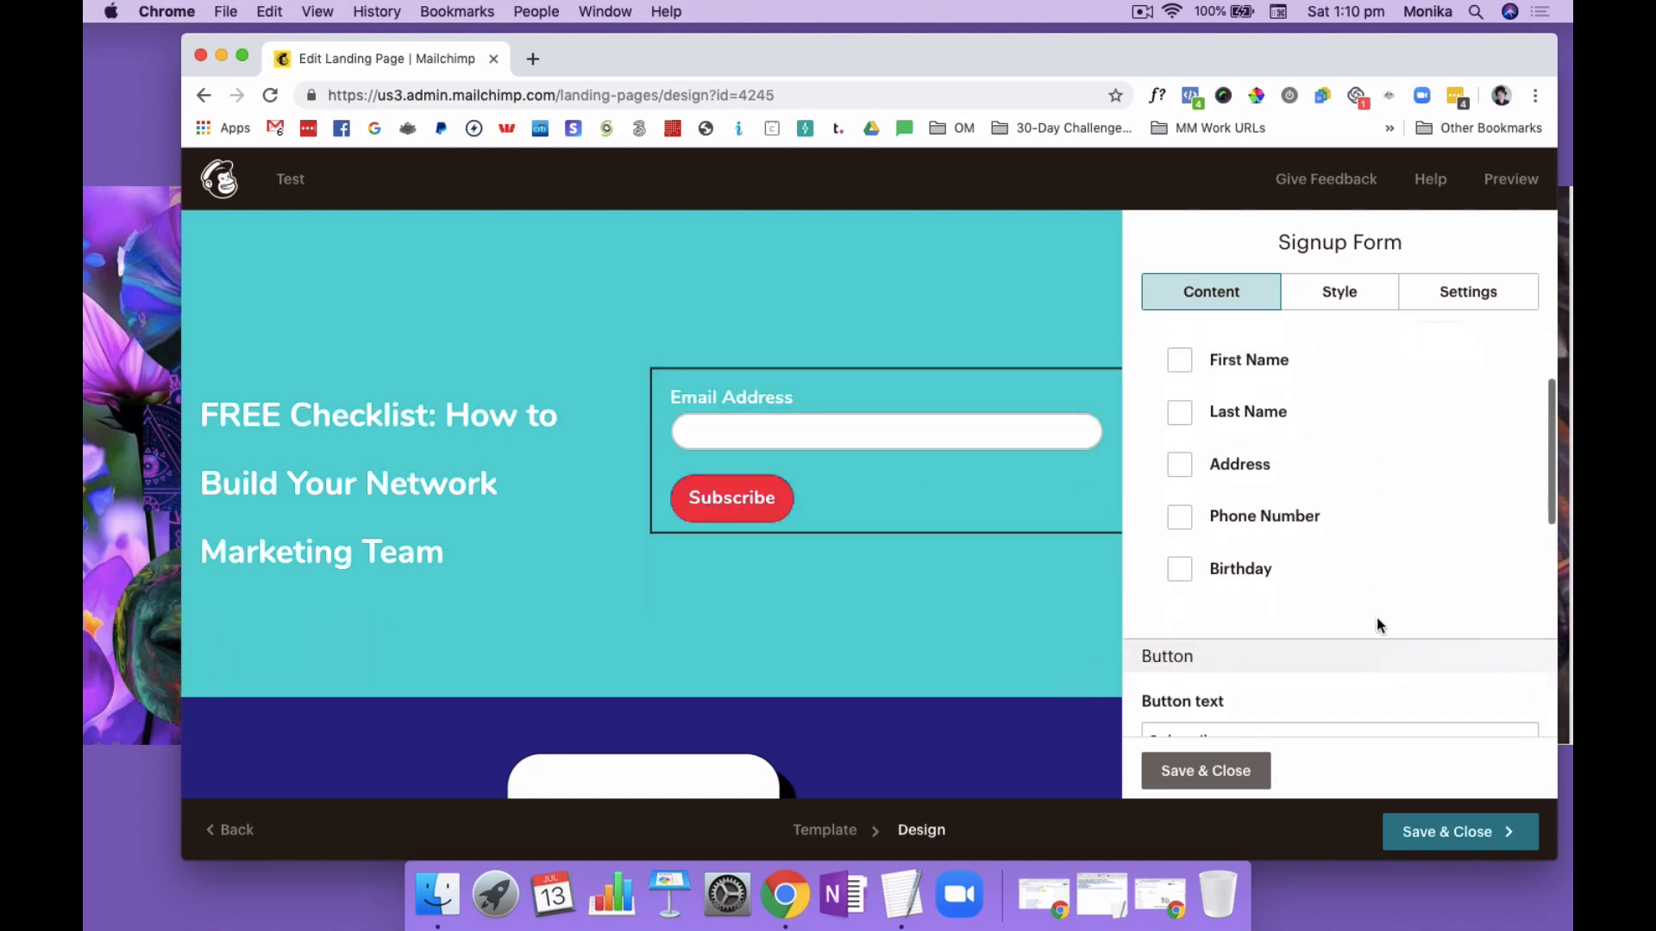
{"action": "scroll", "coordinate": [1376, 617], "scroll_direction": "down", "scroll_amount": 5}
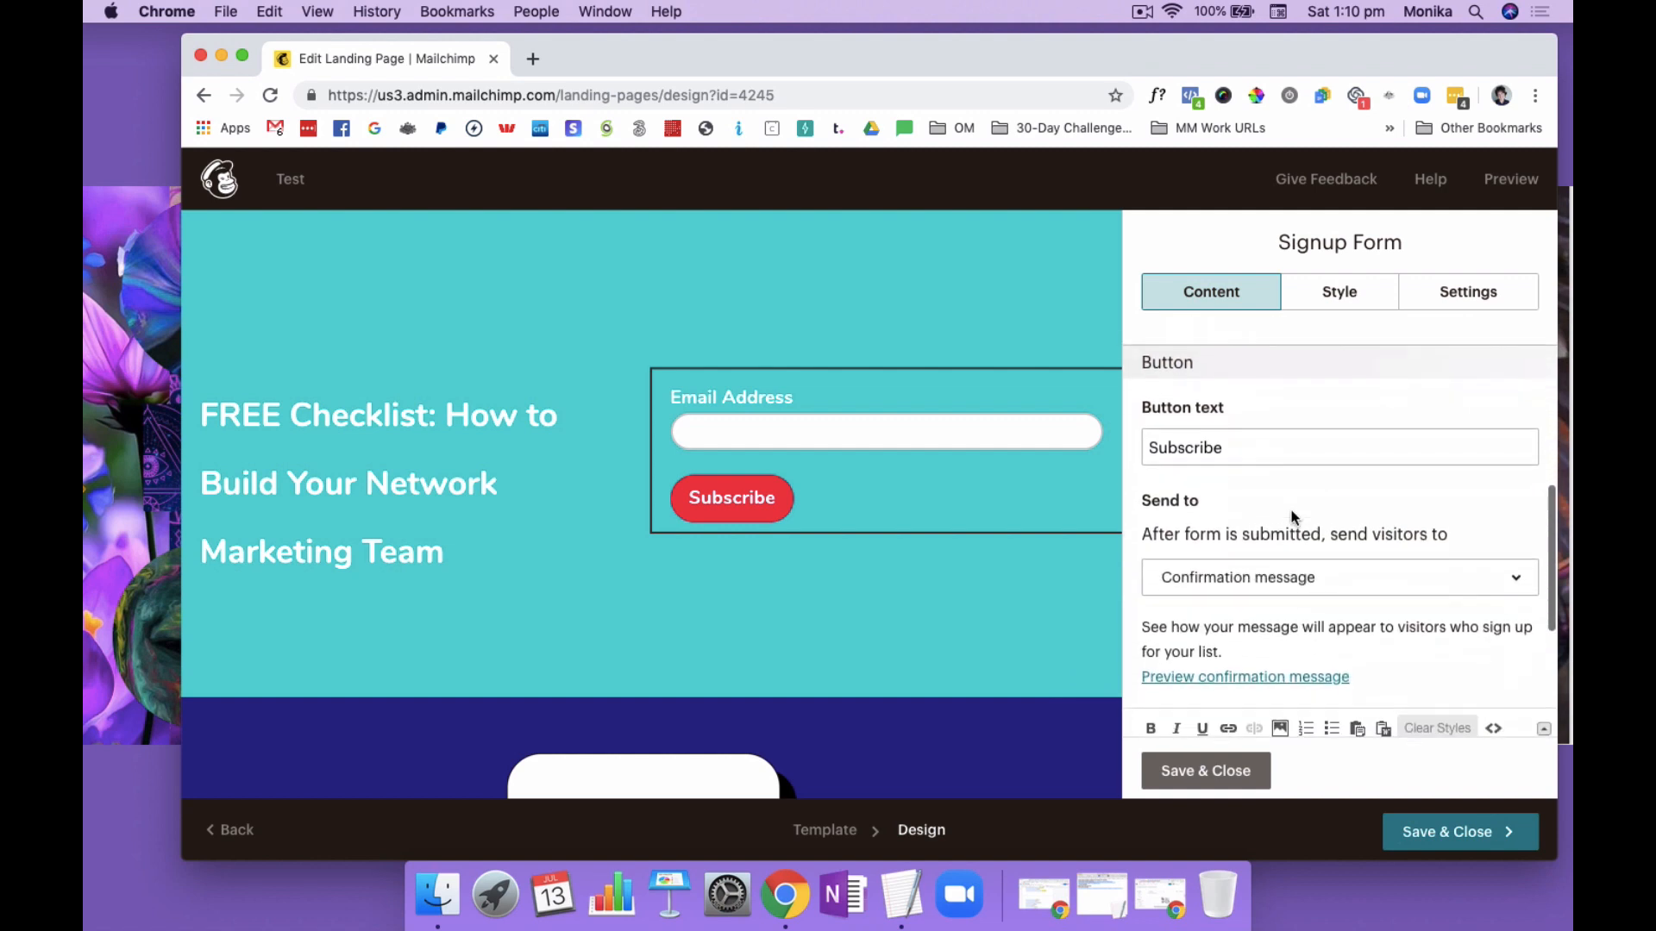
{"action": "left_click_drag", "start_coordinate": [1234, 441], "coordinate": [1146, 442]}
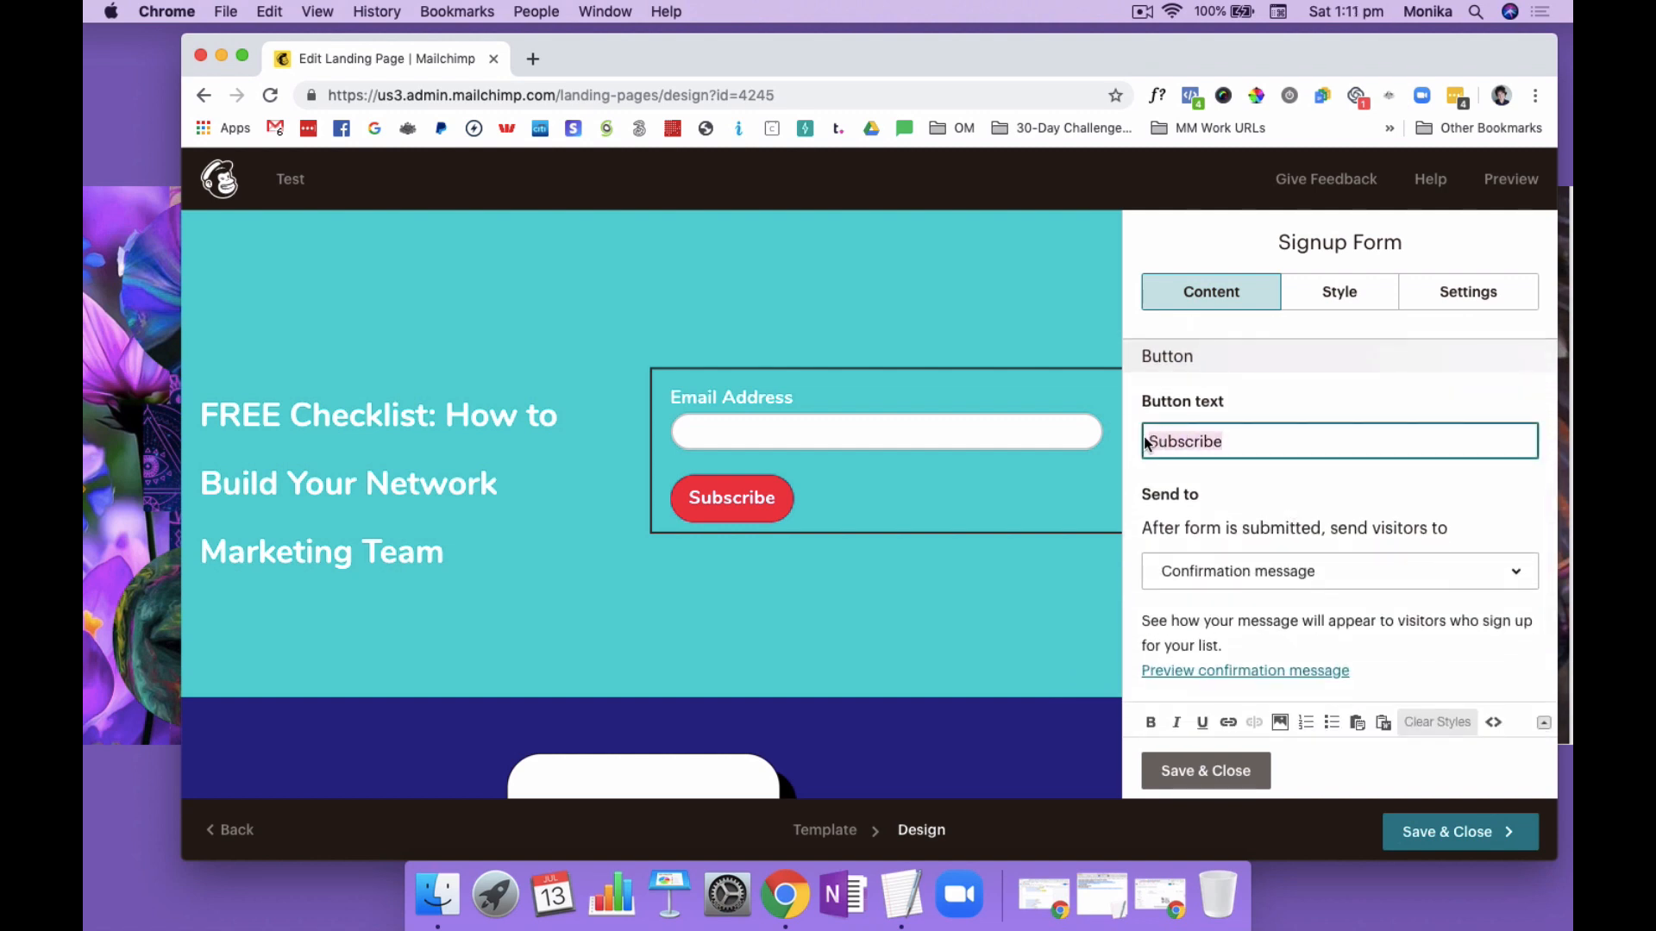
{"action": "type", "text": "DOWNLOAD"}
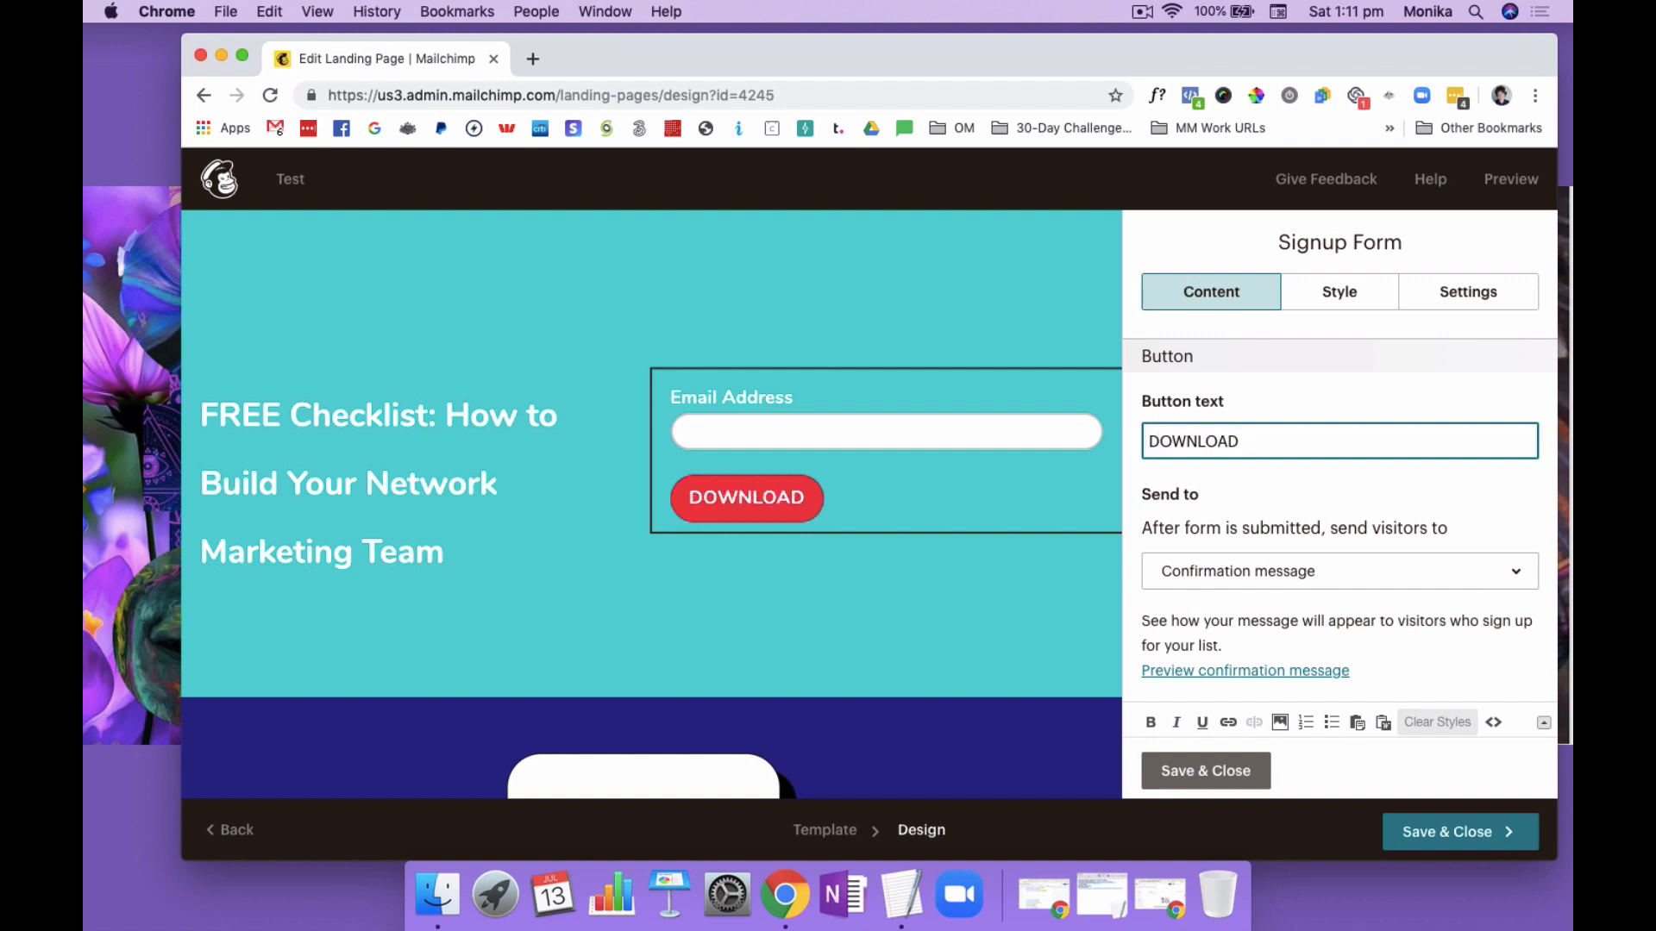
{"action": "type", "text": " NOW"}
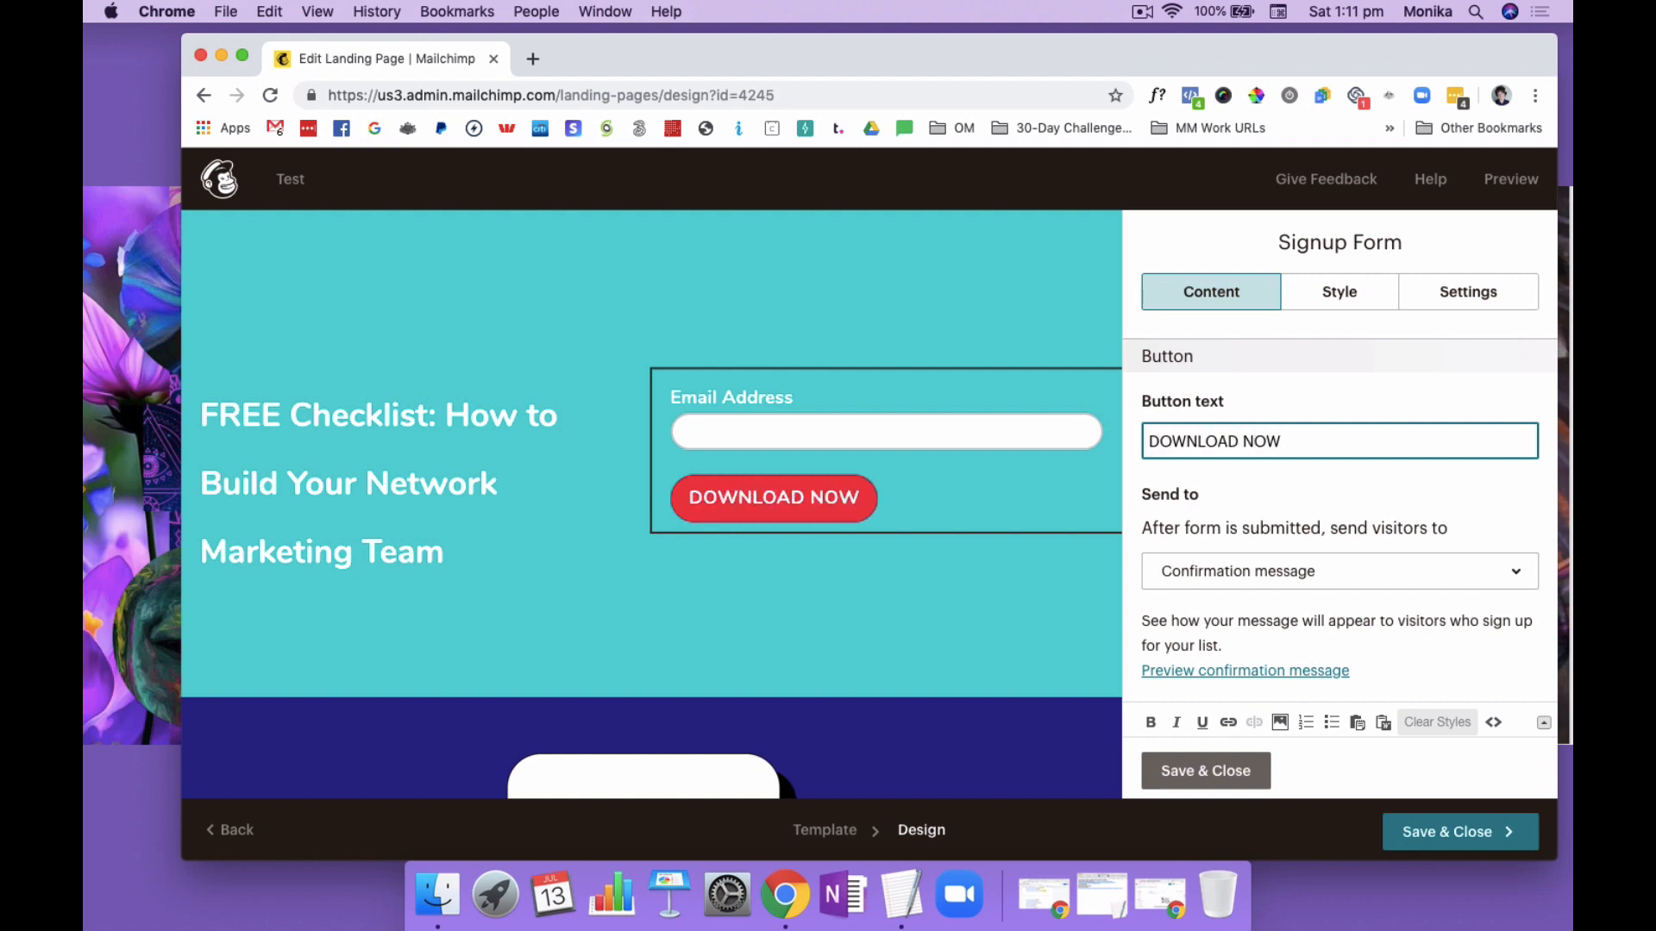
Set the signup form's button text to "YES PLEASE I WANT THIS"
{"action": "left_click_drag", "start_coordinate": [1283, 440], "coordinate": [1149, 438]}
{"action": "type", "text": "YES PLEAS"}
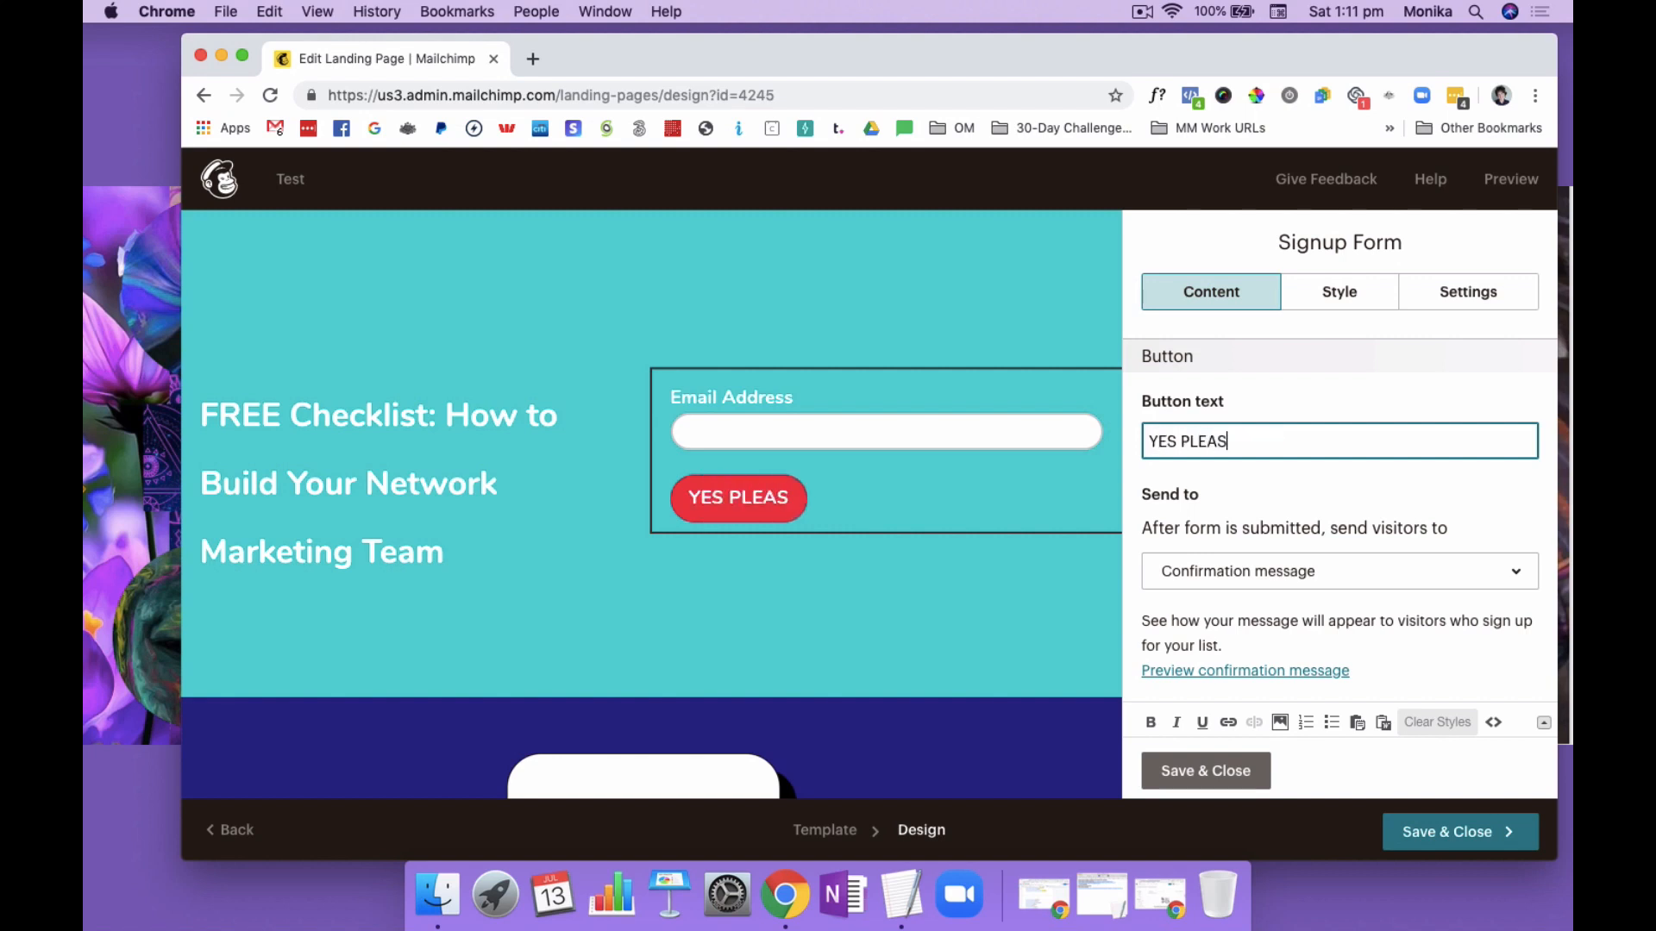
{"action": "type", "text": "E I WANT THIS"}
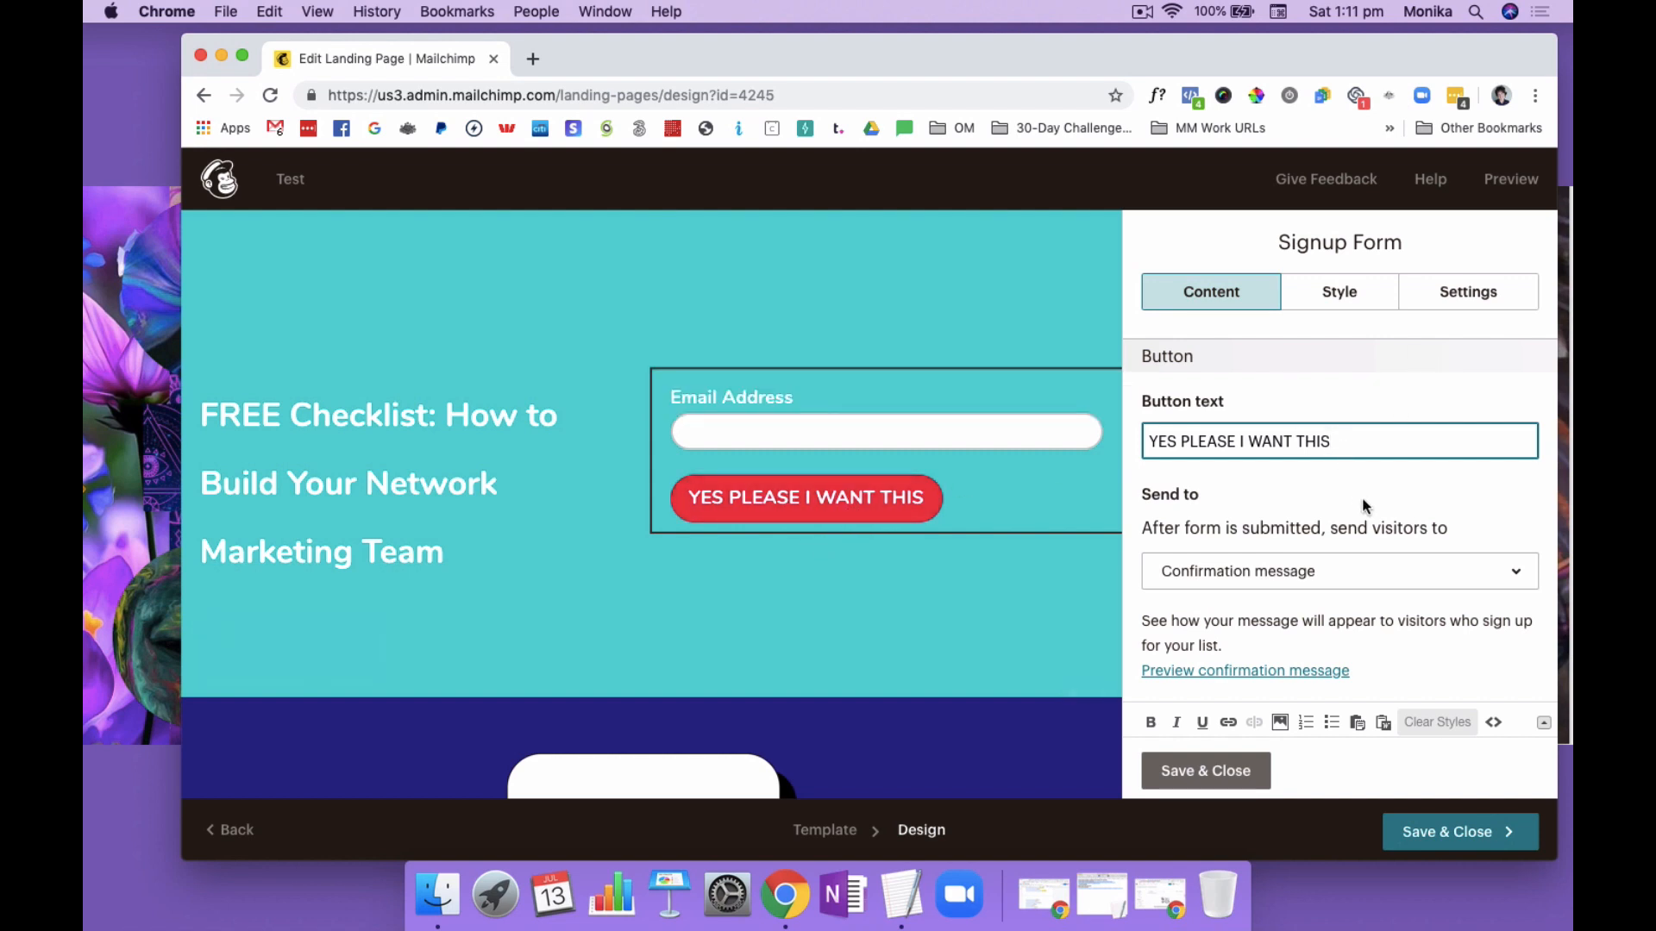
Try Web address as the place visitors go after submitting the form, and switch back to Confirmation message
{"action": "scroll", "coordinate": [1363, 500], "scroll_direction": "down", "scroll_amount": 3}
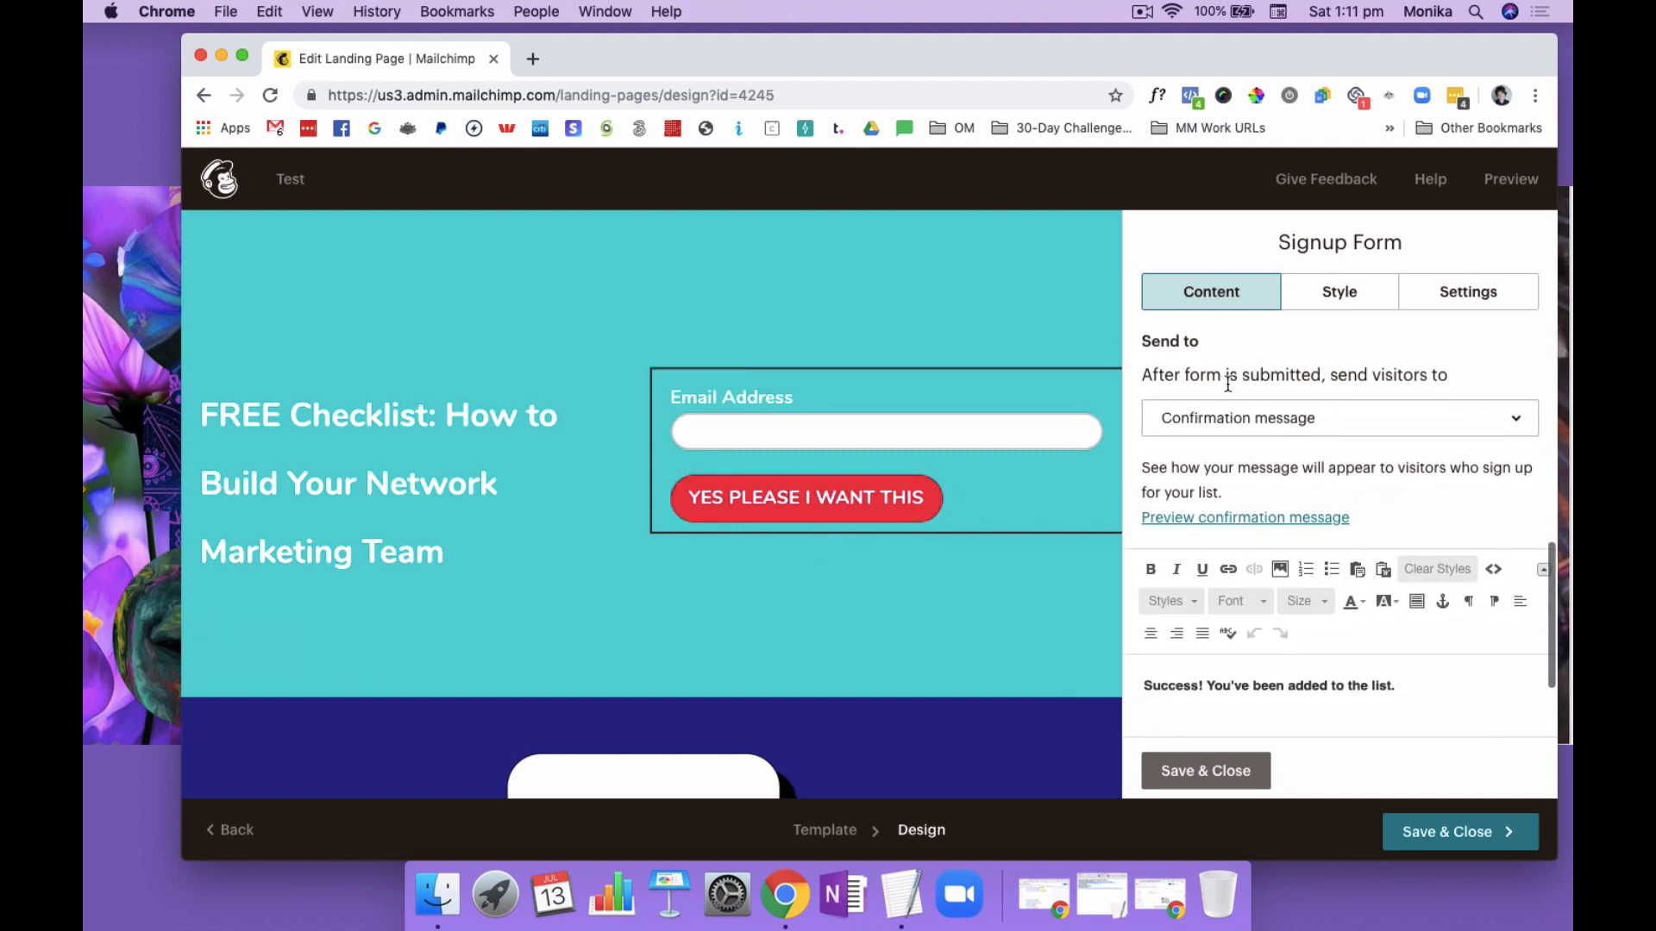
{"action": "left_click", "coordinate": [1336, 428]}
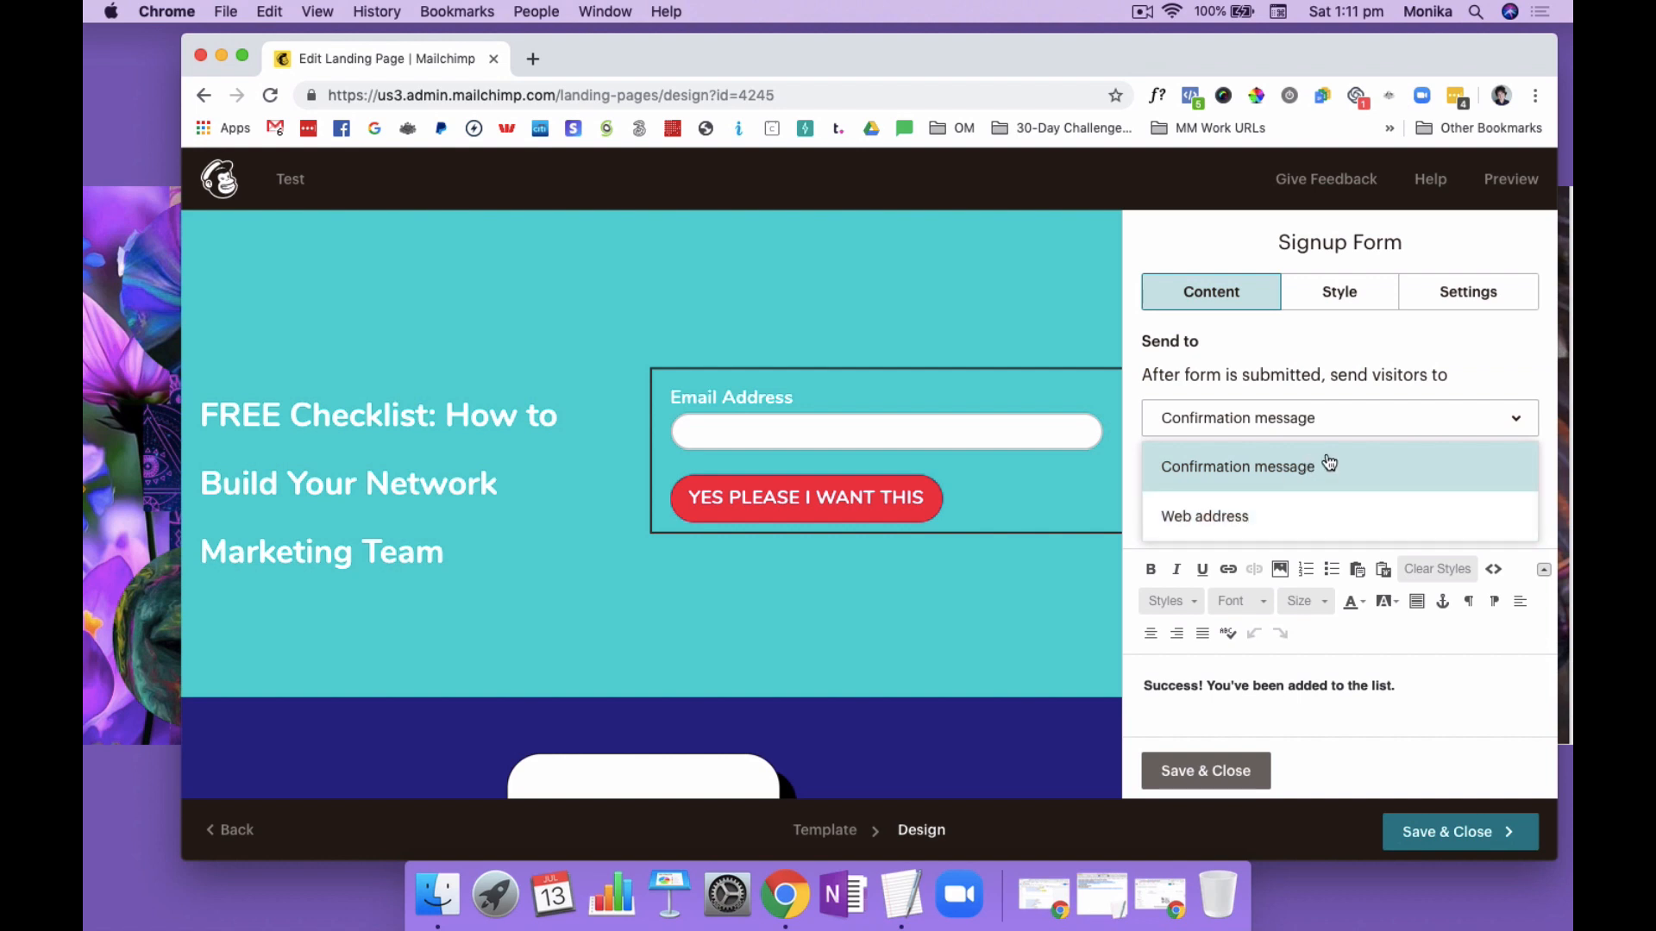
{"action": "left_click", "coordinate": [1252, 520]}
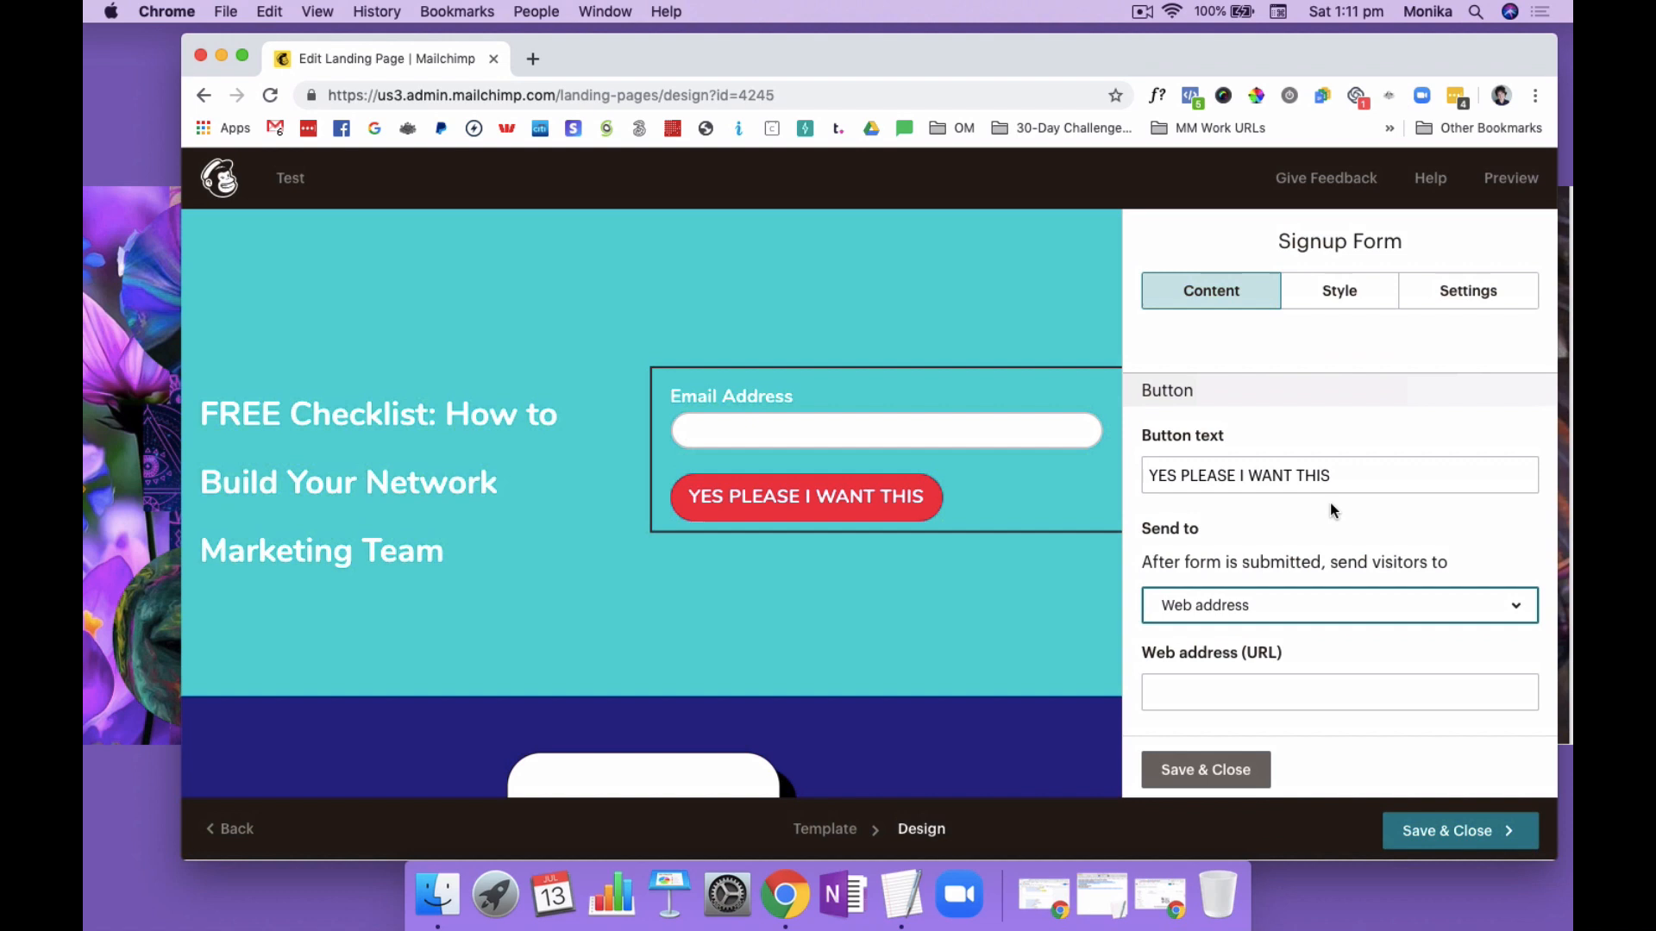
{"action": "left_click", "coordinate": [1281, 687]}
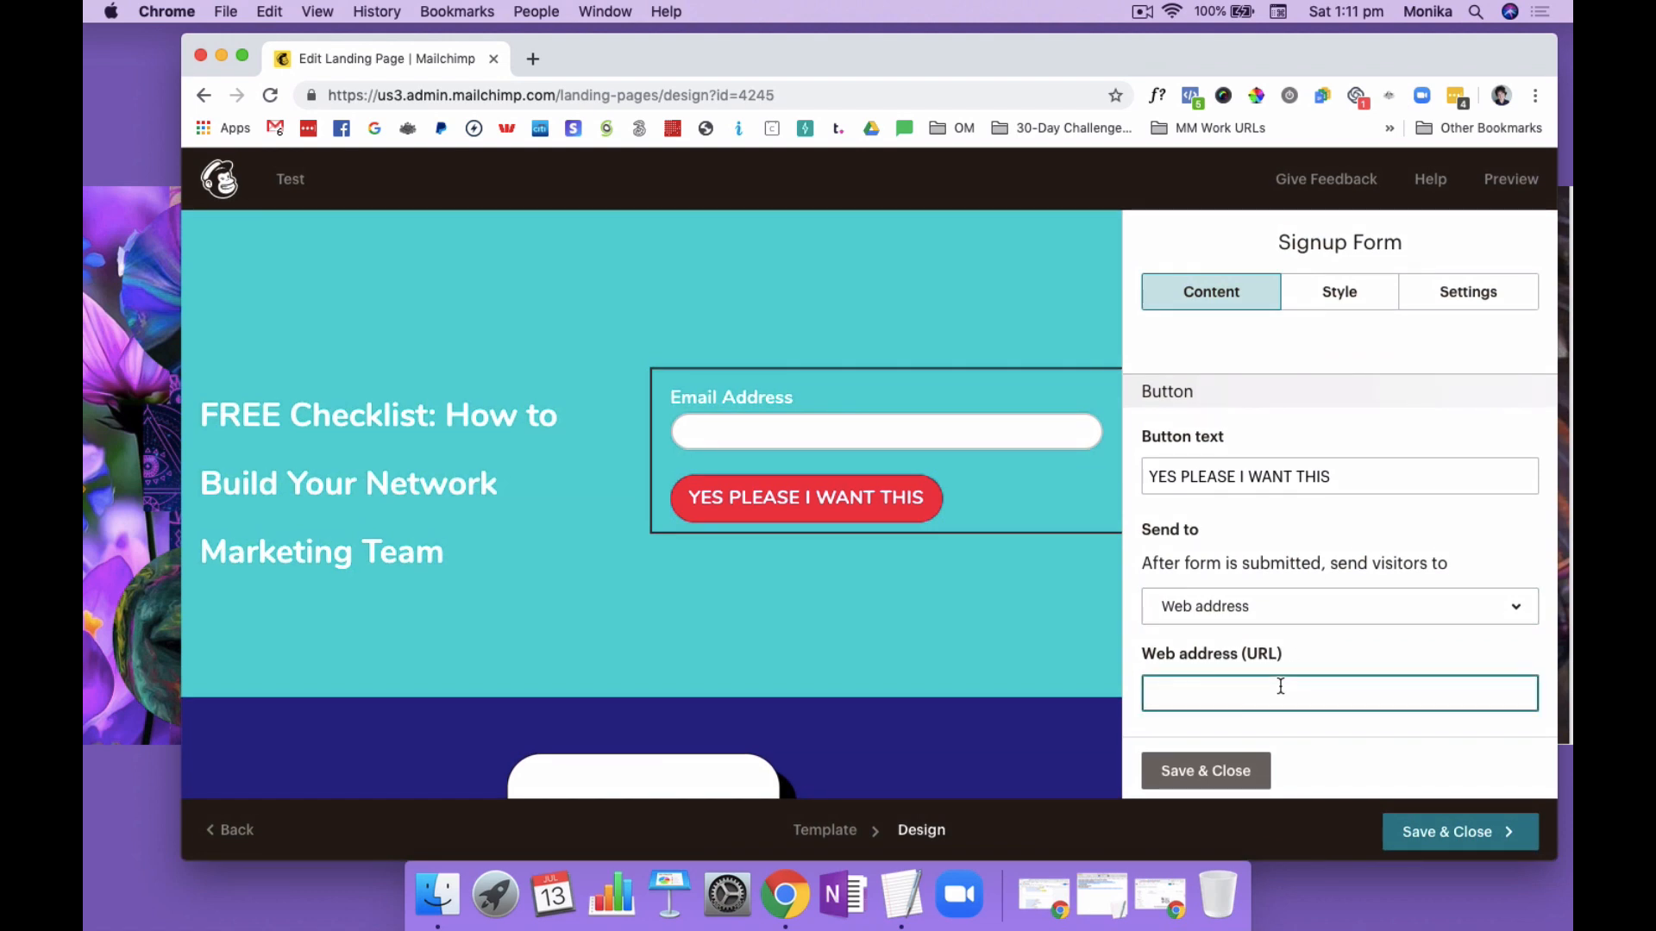
{"action": "left_click", "coordinate": [1312, 610]}
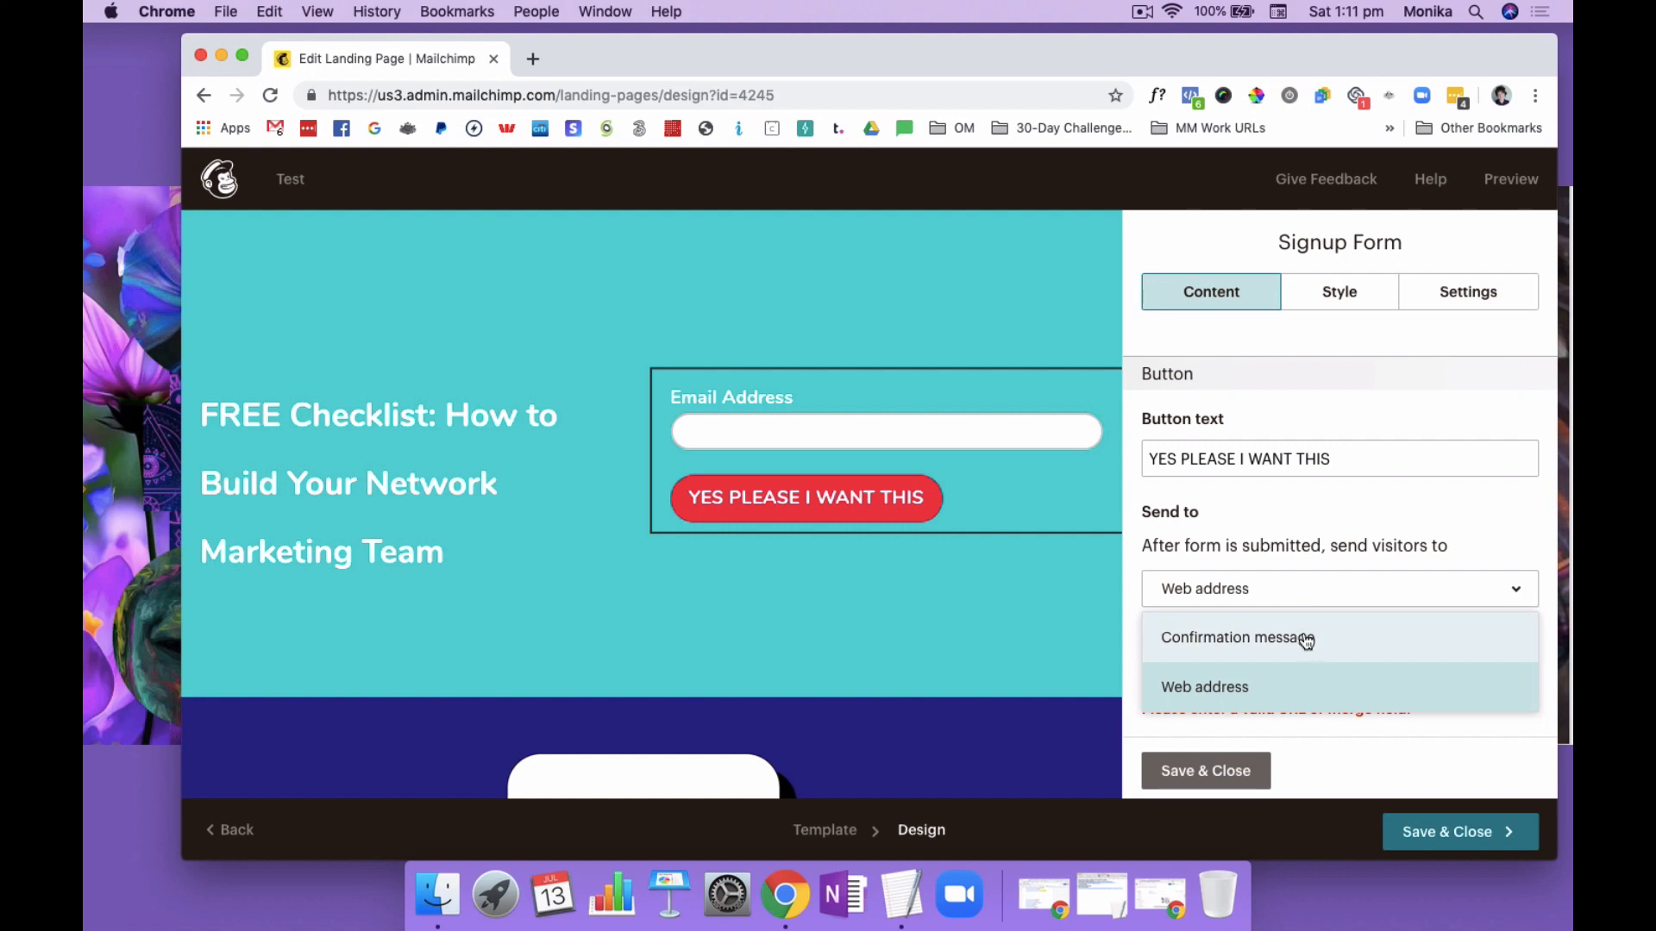
{"action": "left_click", "coordinate": [1303, 635]}
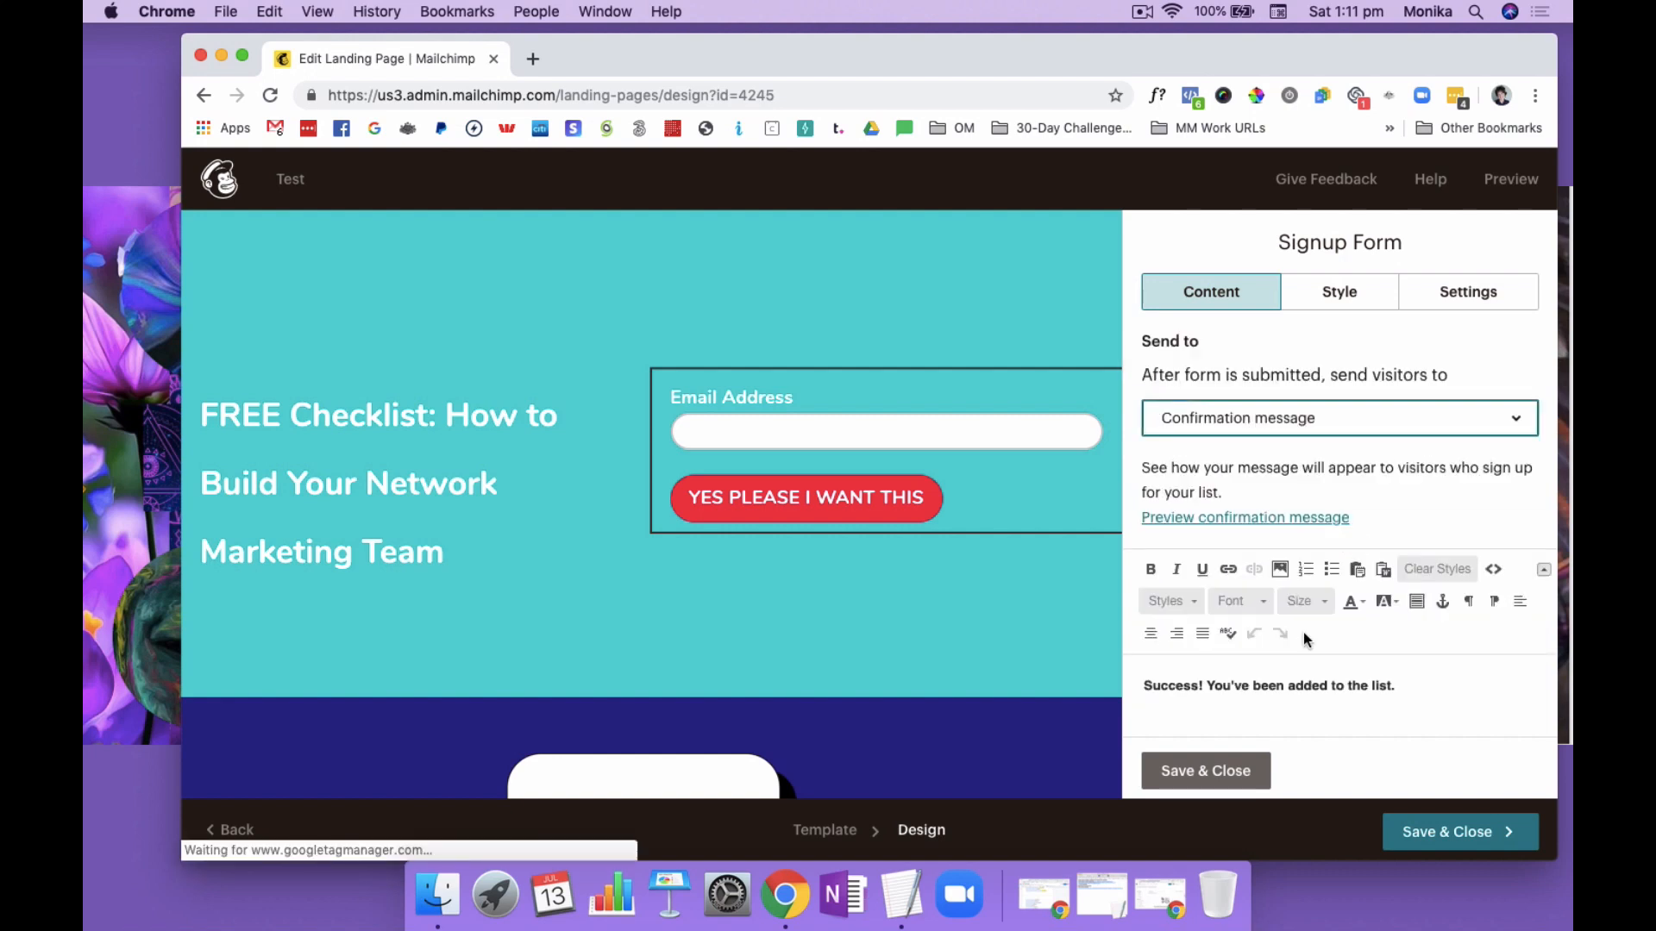
Set the signup form to send visitors to a web address after submission
{"action": "left_click", "coordinate": [1336, 427]}
{"action": "left_click", "coordinate": [1296, 515]}
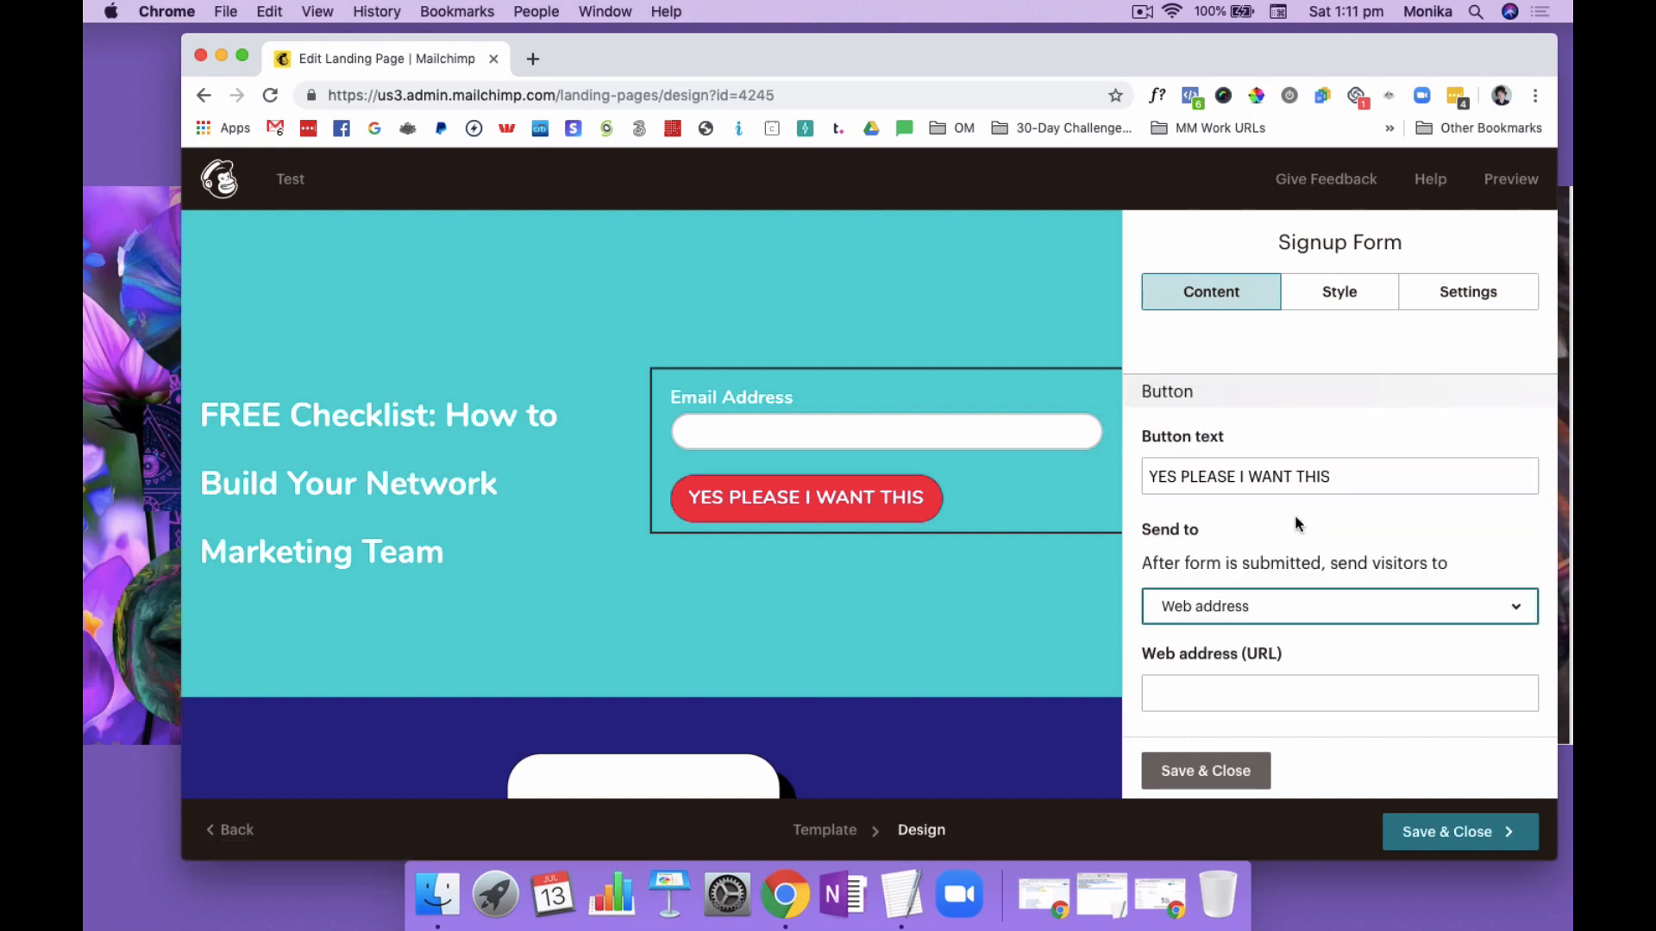
{"action": "left_click", "coordinate": [1252, 686]}
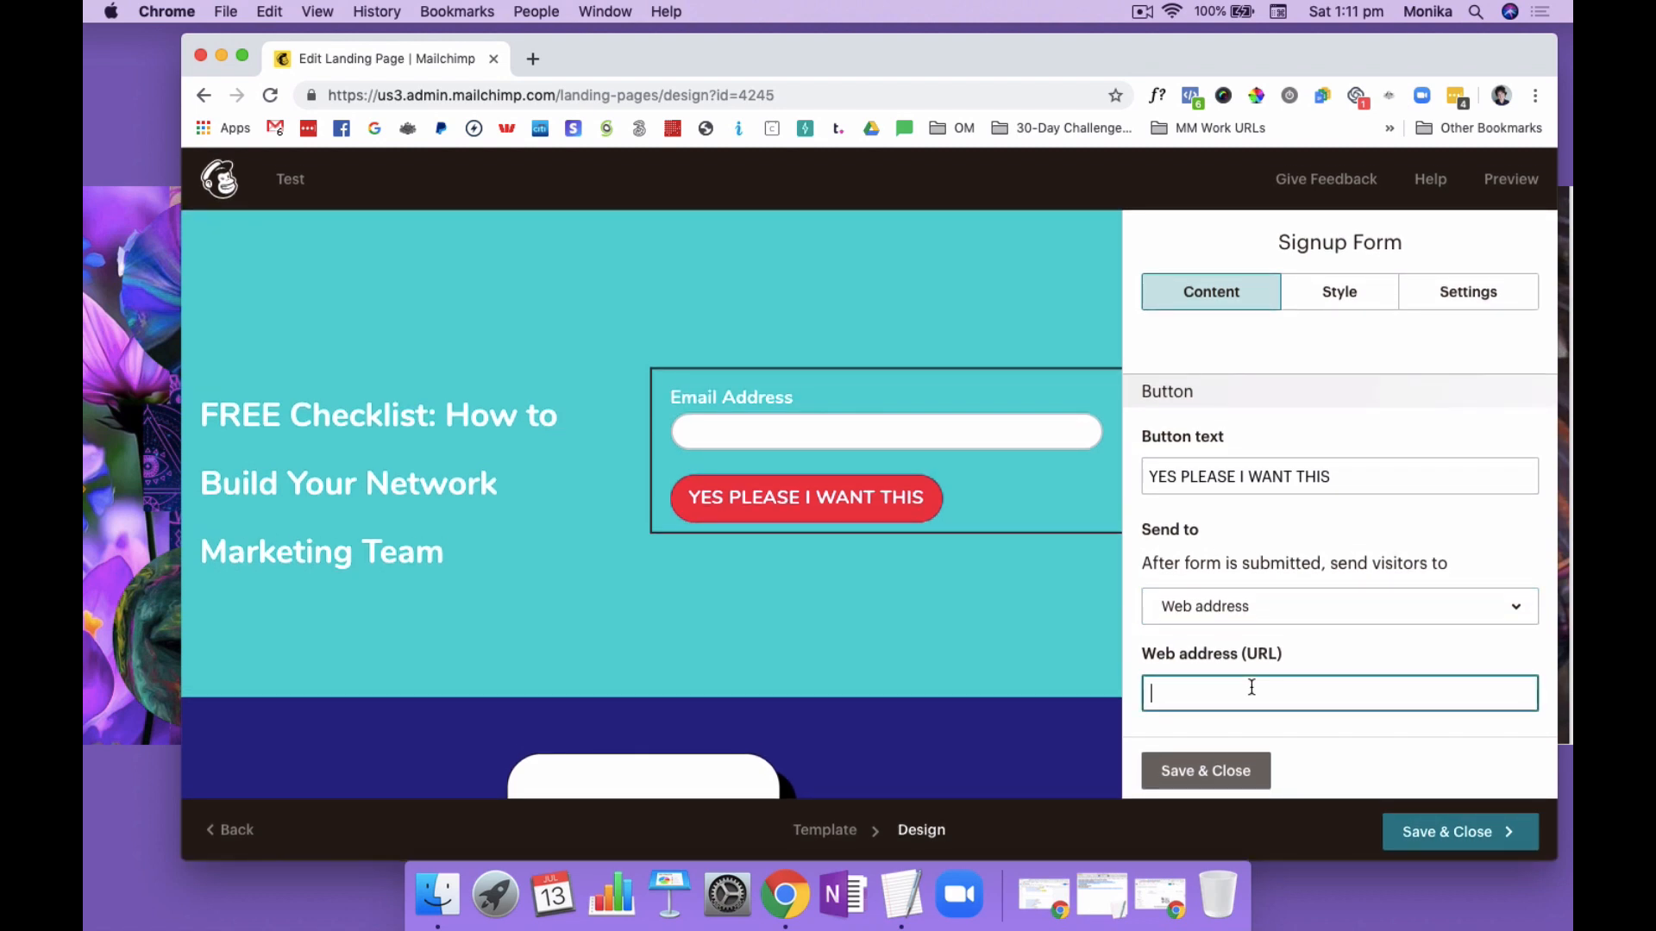
{"action": "type", "text": "HTTP"}
{"action": "key", "text": "BackSpace"}
{"action": "key", "text": "BackSpace"}
{"action": "key", "text": "BackSpace"}
{"action": "key", "text": "BackSpace"}
Open the Google homepage in a new browser tab and copy its address
{"action": "left_click", "coordinate": [537, 58]}
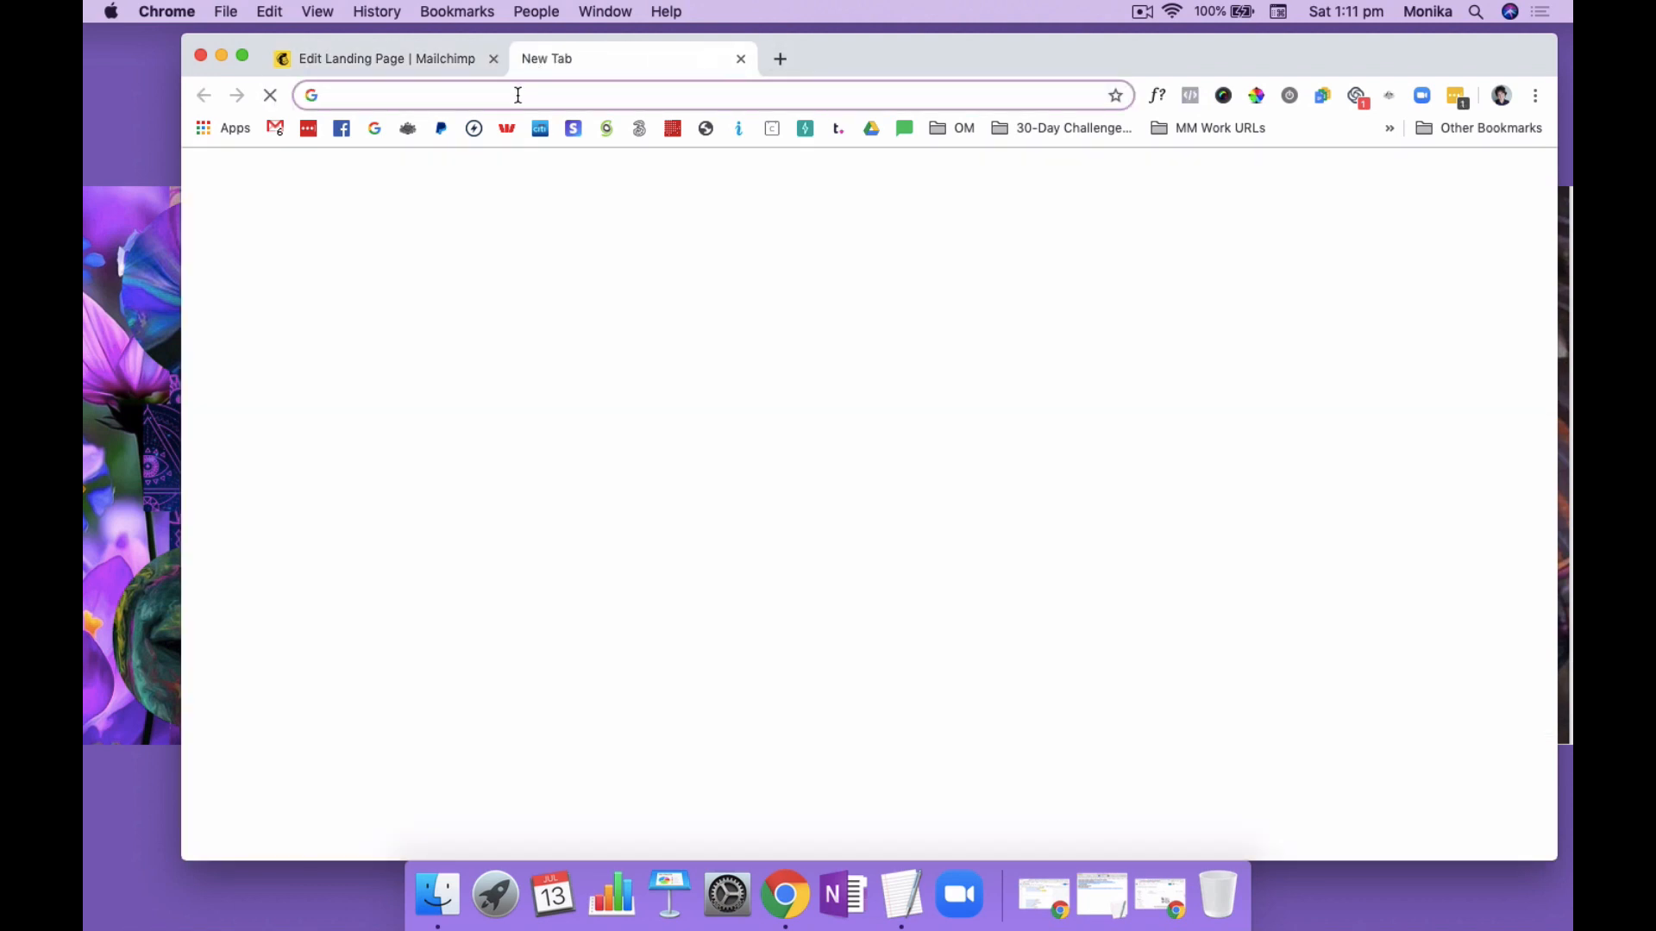
{"action": "type", "text": "GOOGLE"}
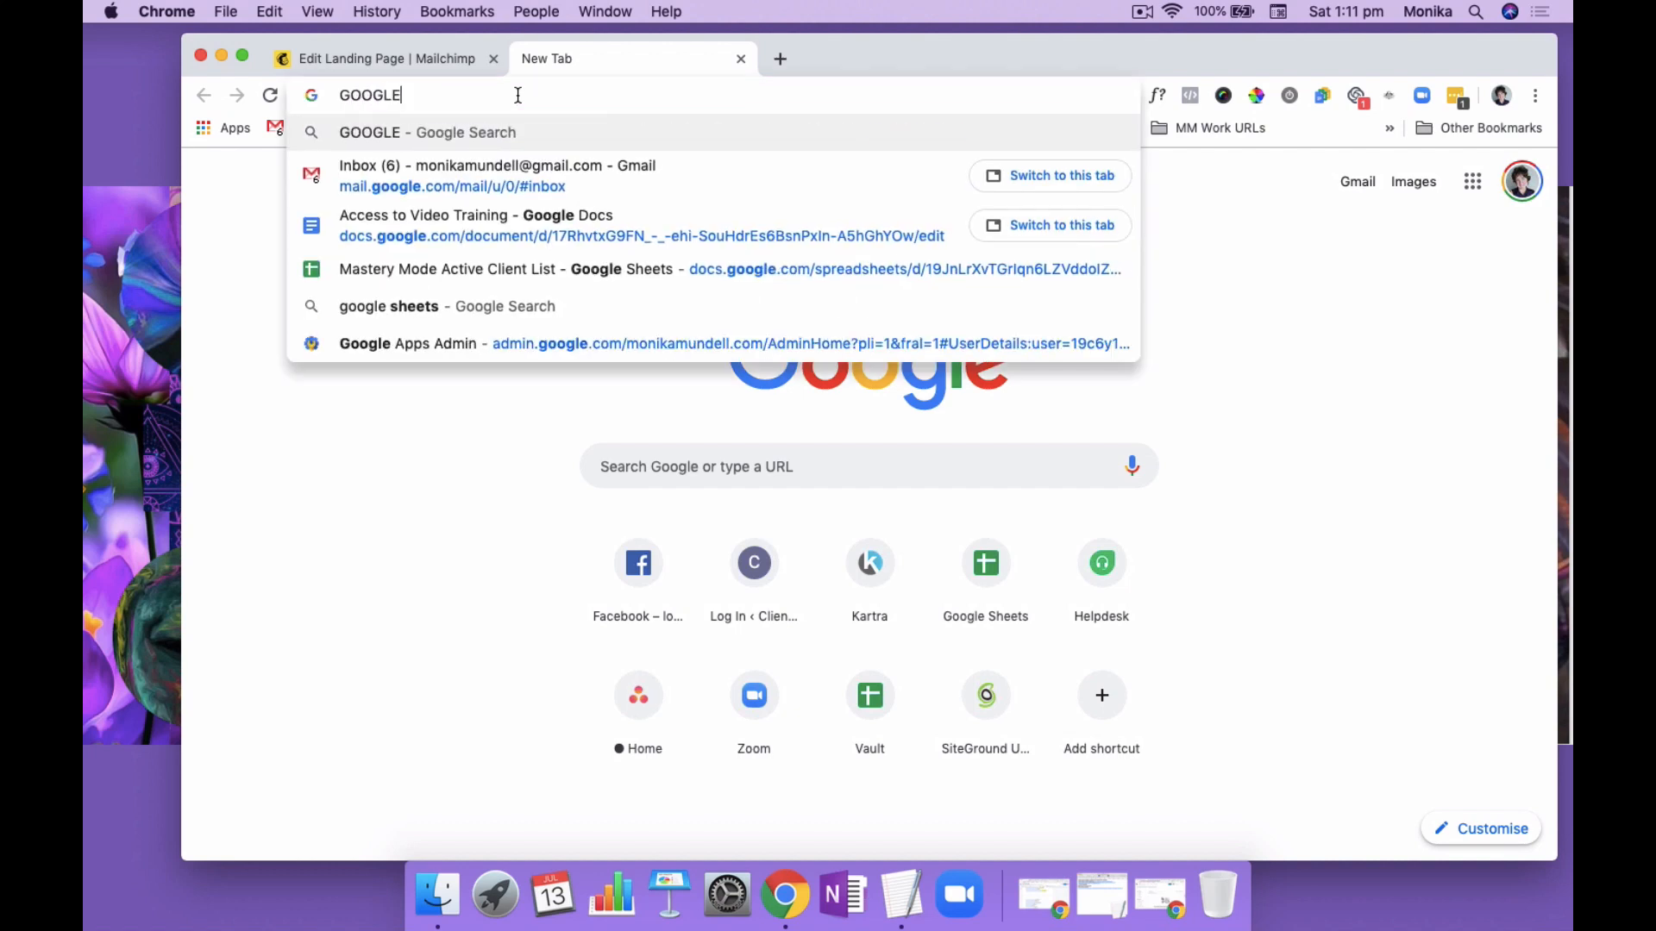
{"action": "key", "text": "Return"}
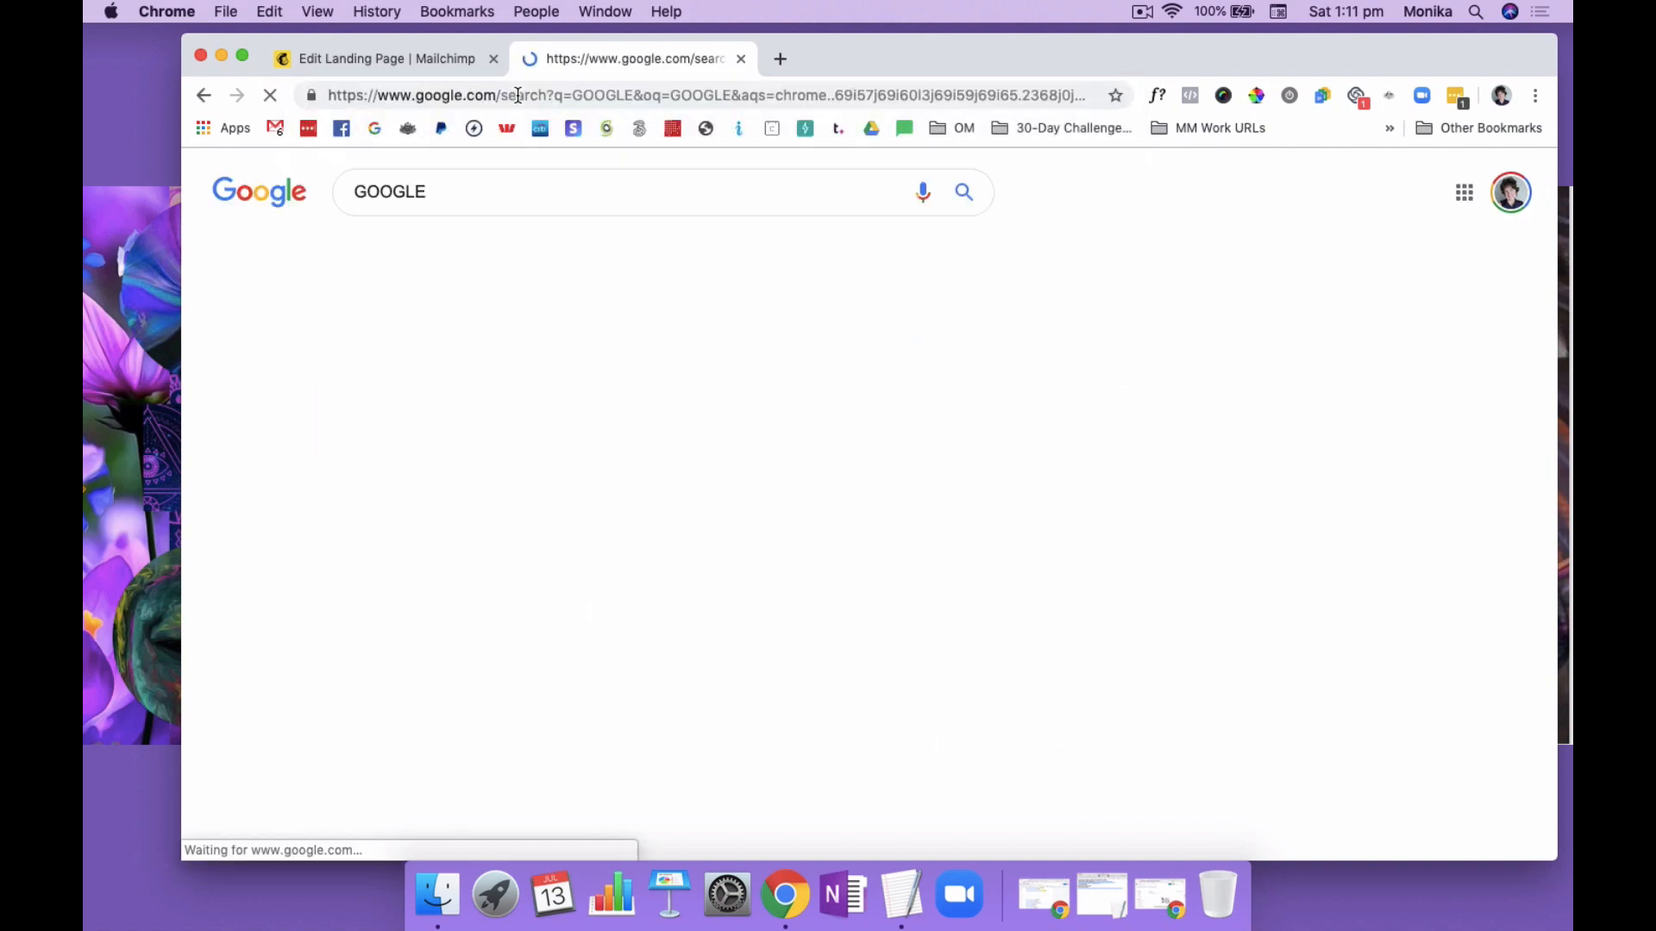
{"action": "left_click", "coordinate": [382, 337]}
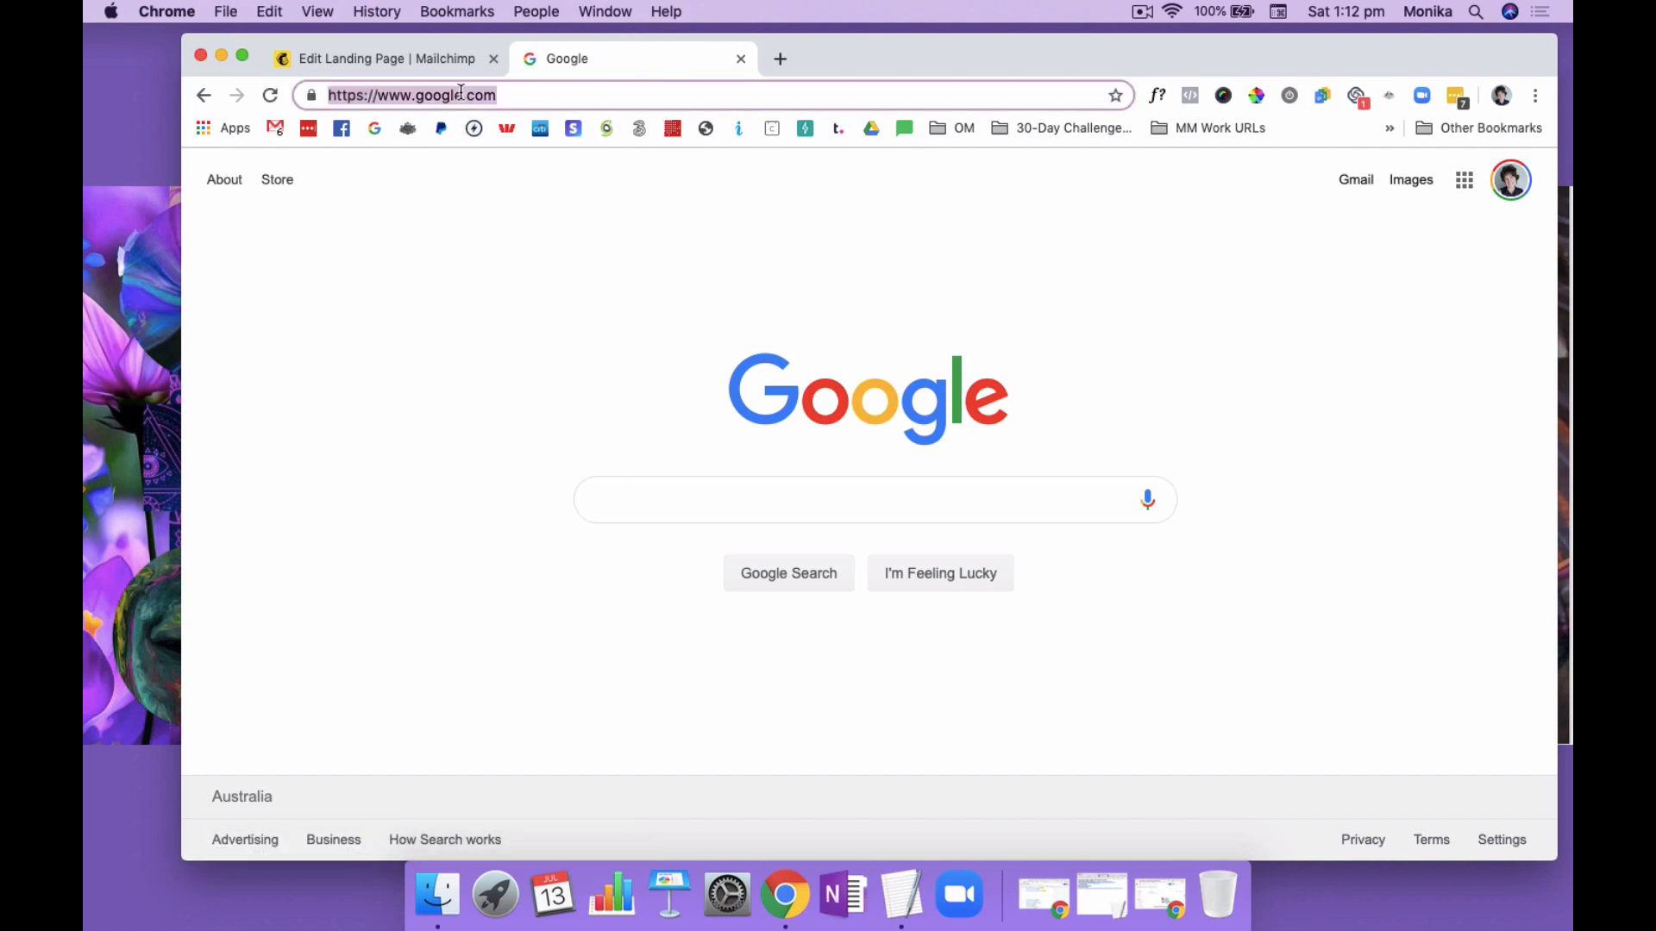
{"action": "left_click", "coordinate": [403, 63]}
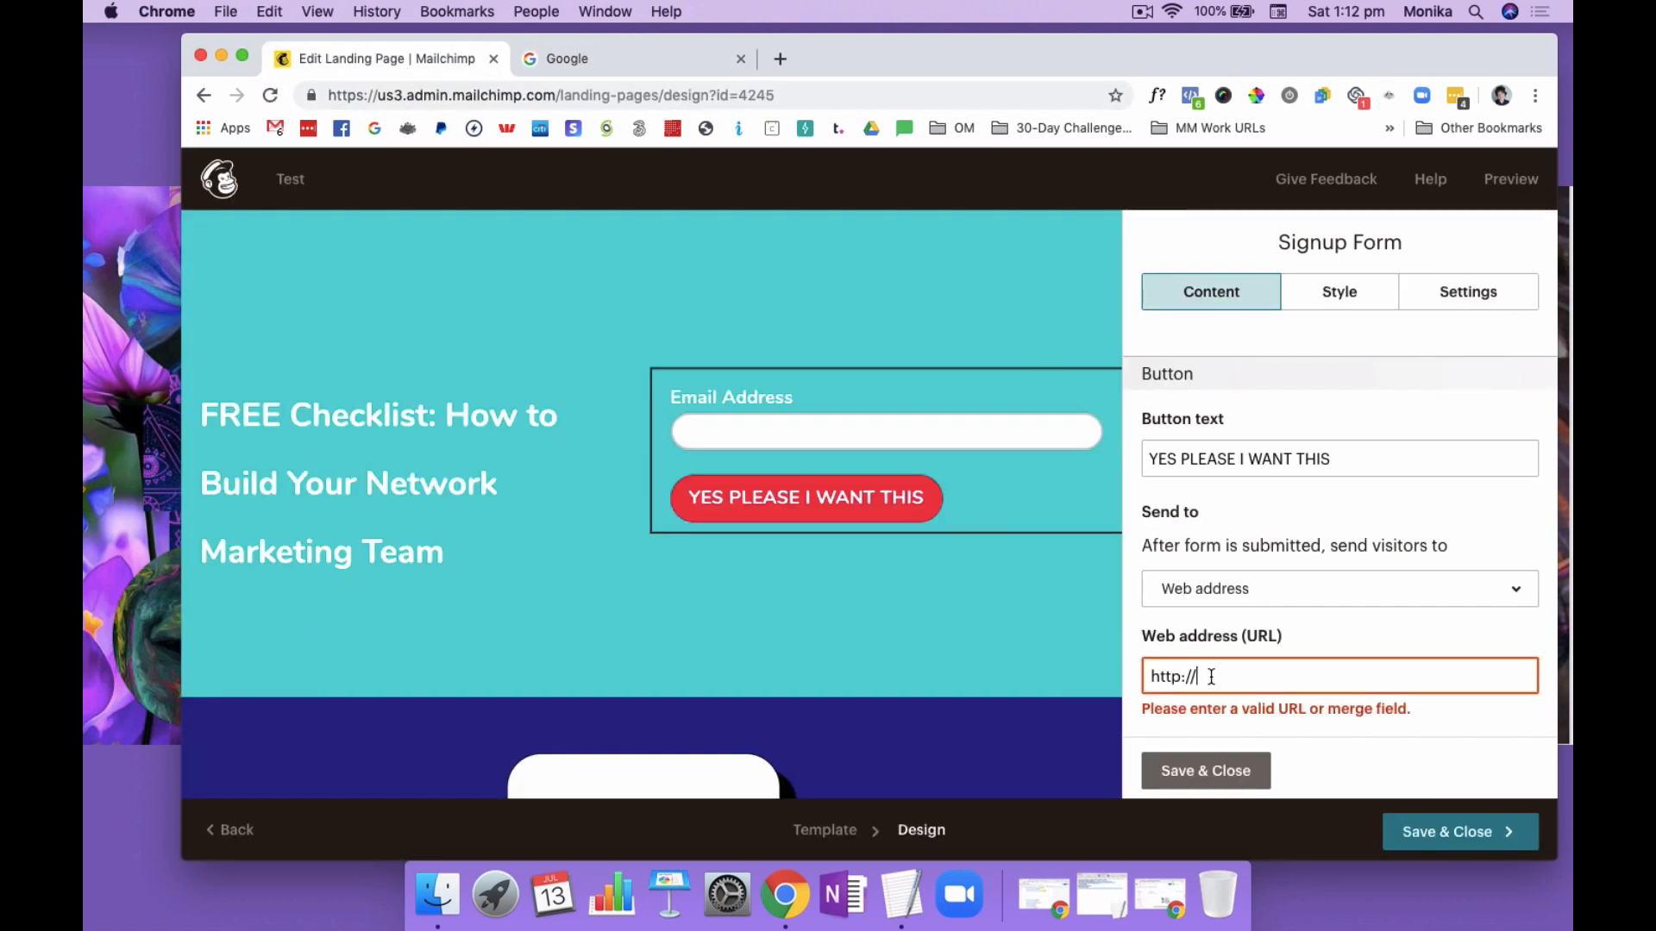
{"action": "left_click_drag", "start_coordinate": [1212, 678], "coordinate": [1146, 677]}
{"action": "type", "text": "https://www.google.com/"}
{"action": "scroll", "coordinate": [1306, 737], "scroll_direction": "down", "scroll_amount": 1}
{"action": "left_click", "coordinate": [1216, 769]}
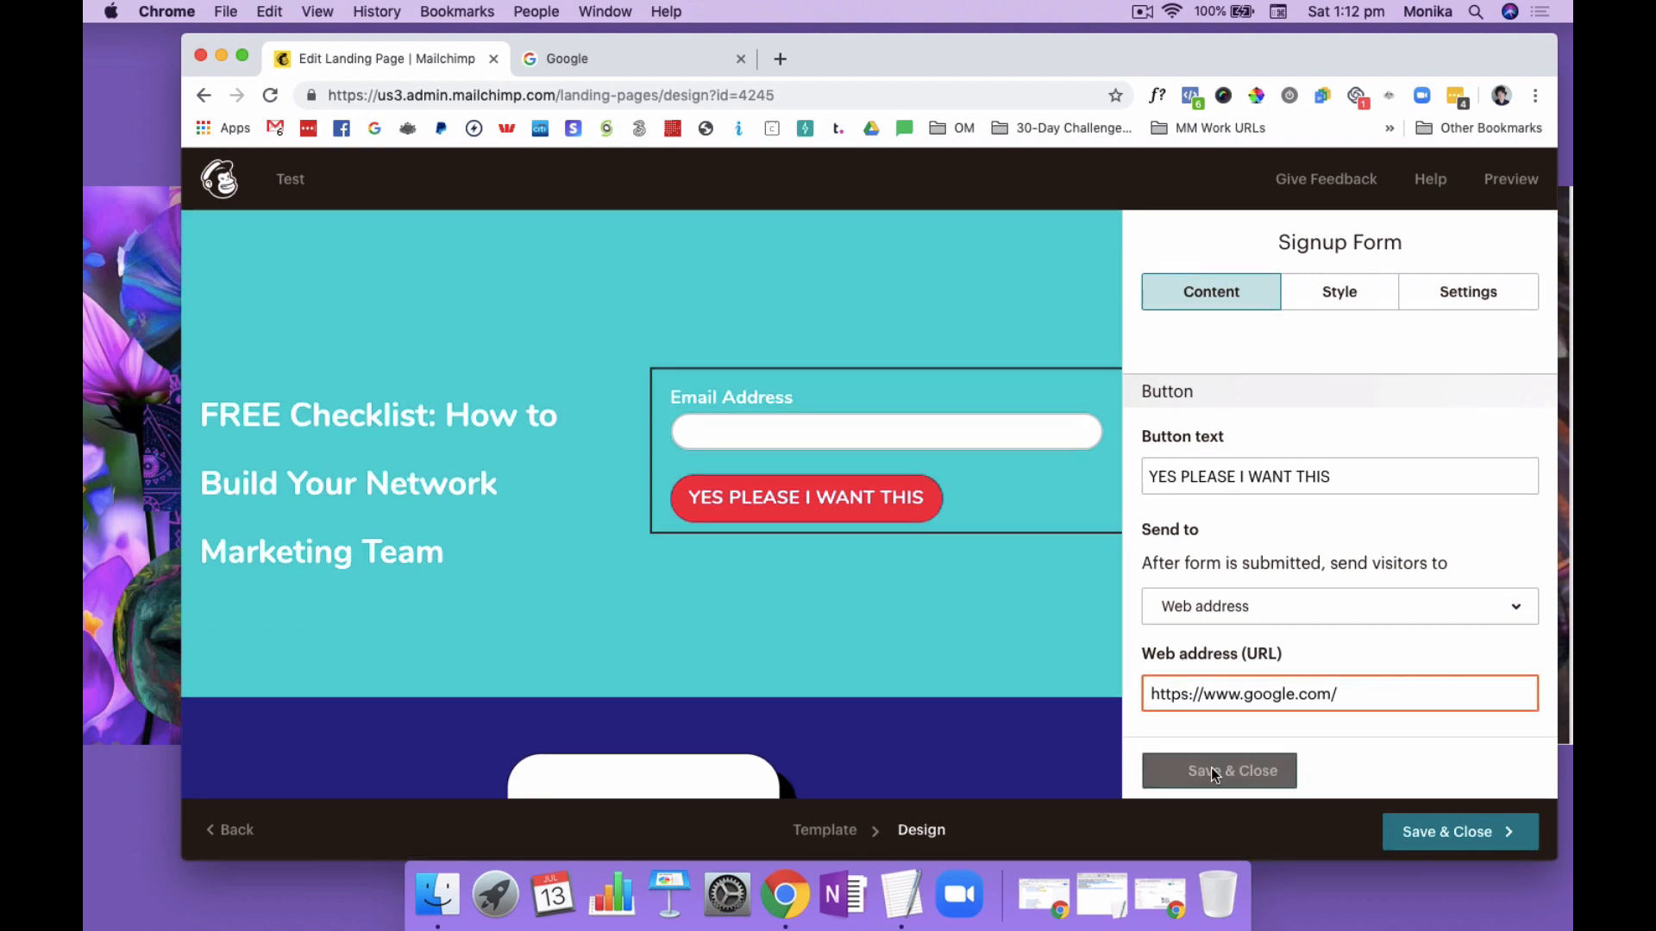
Reopen the signup form's styling and change the button font to Open Sans
{"action": "mouse_move", "coordinate": [945, 528]}
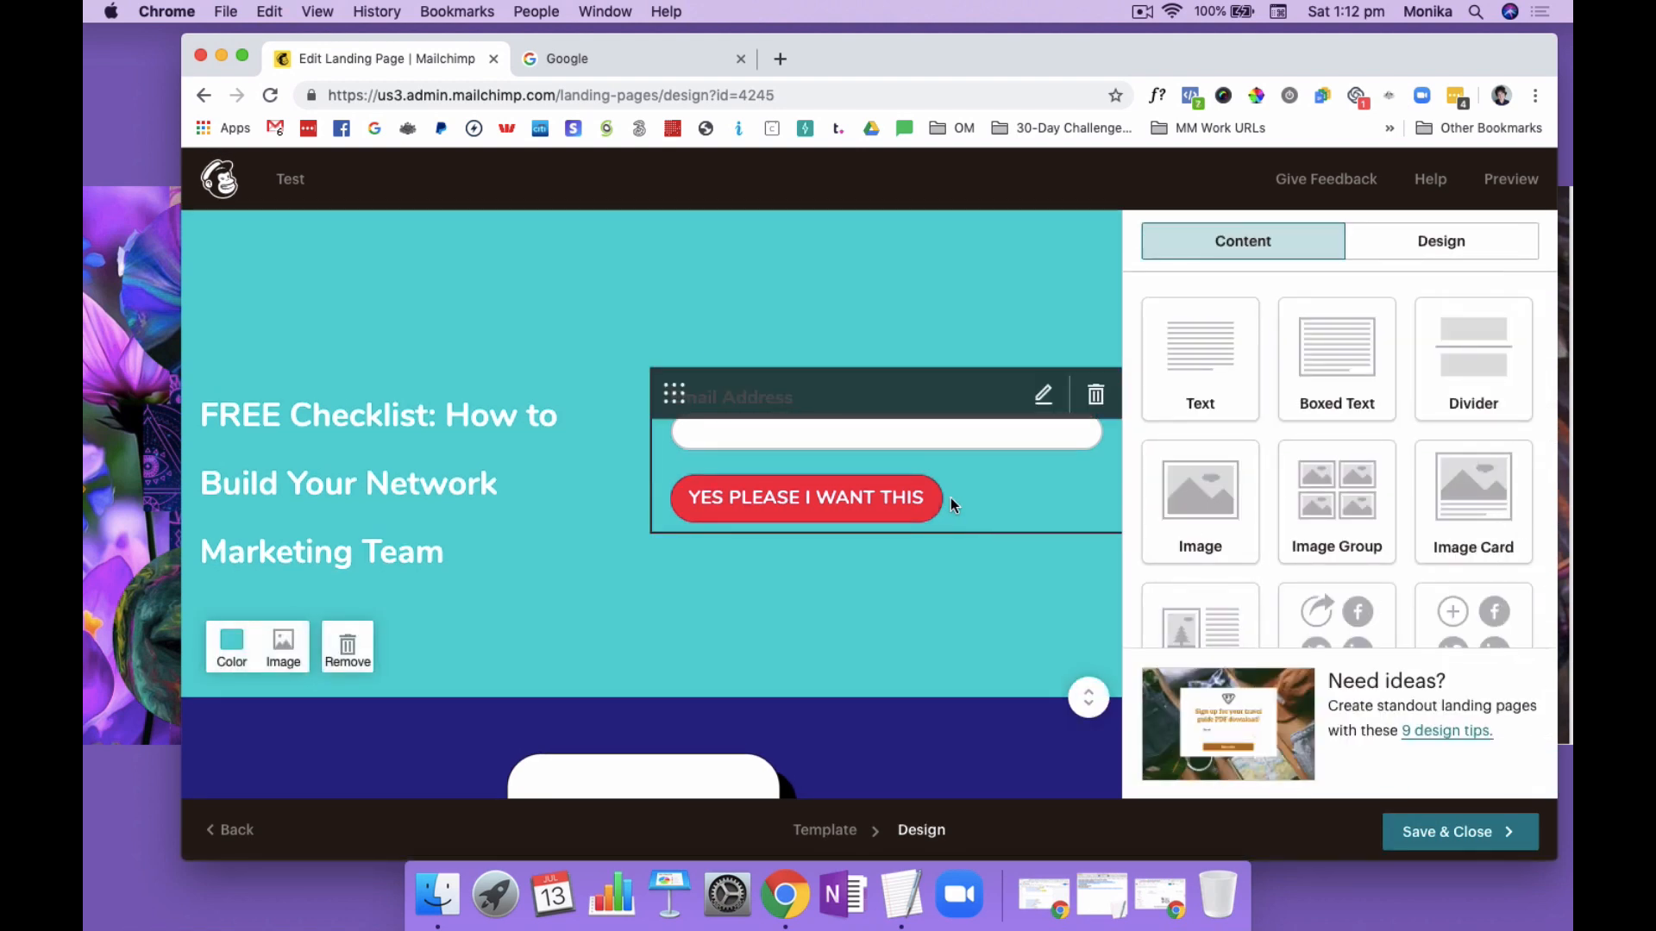
{"action": "left_click", "coordinate": [1042, 398]}
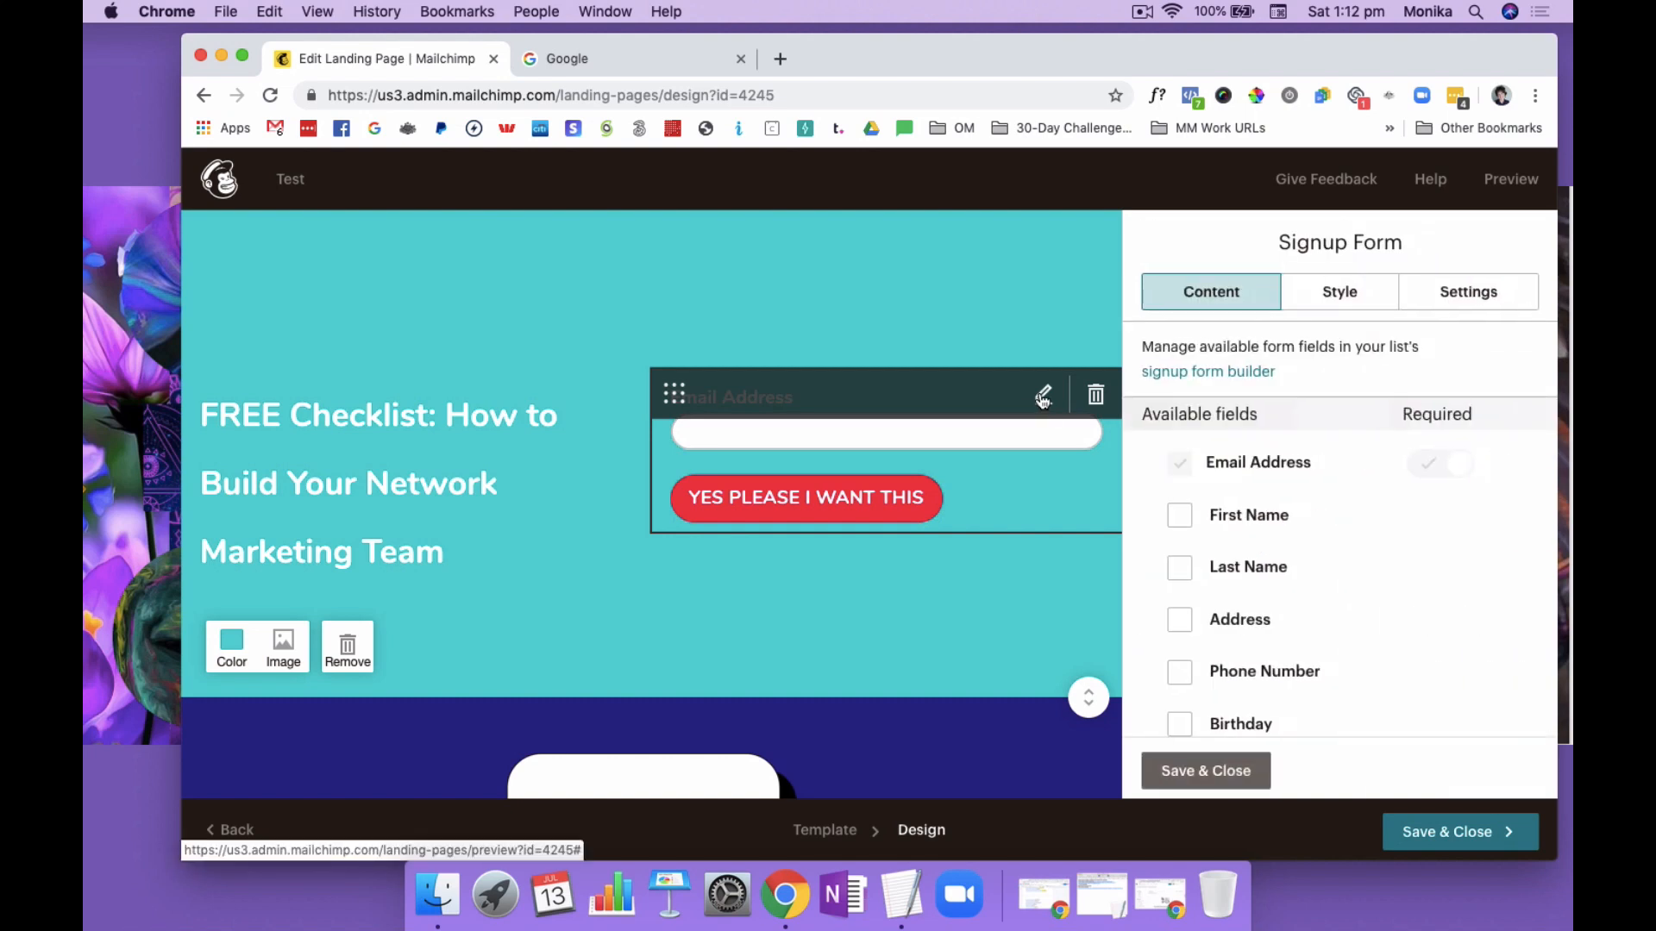
{"action": "left_click", "coordinate": [1341, 292]}
{"action": "scroll", "coordinate": [1342, 444], "scroll_direction": "down", "scroll_amount": 2}
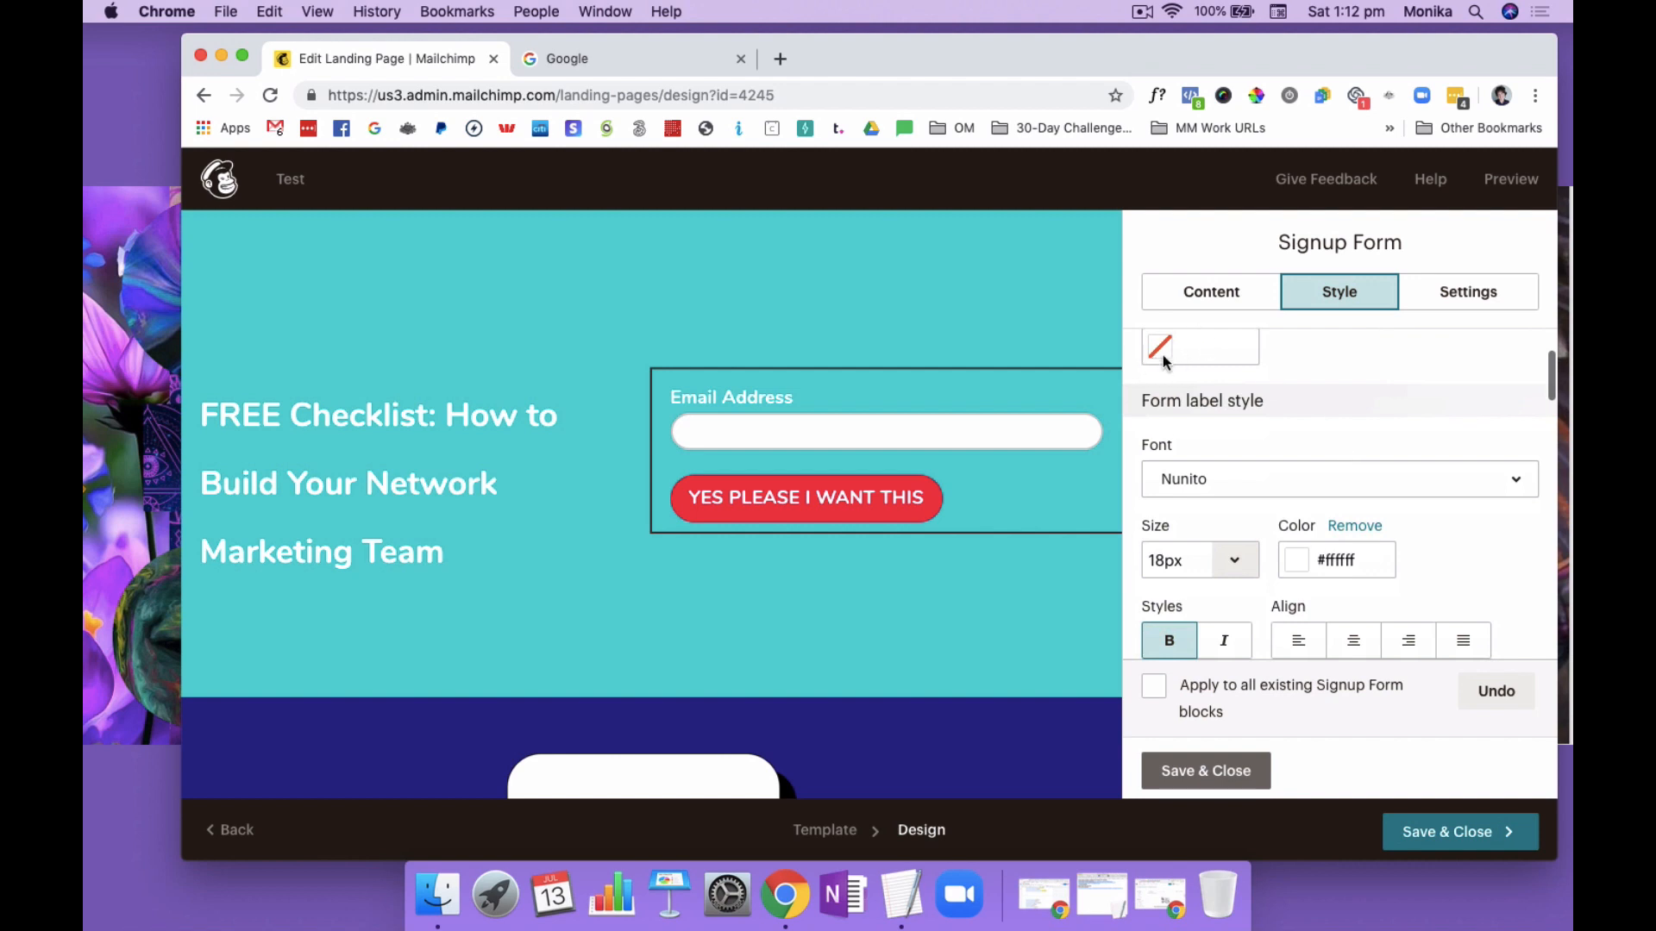
{"action": "scroll", "coordinate": [1349, 414], "scroll_direction": "down", "scroll_amount": 5}
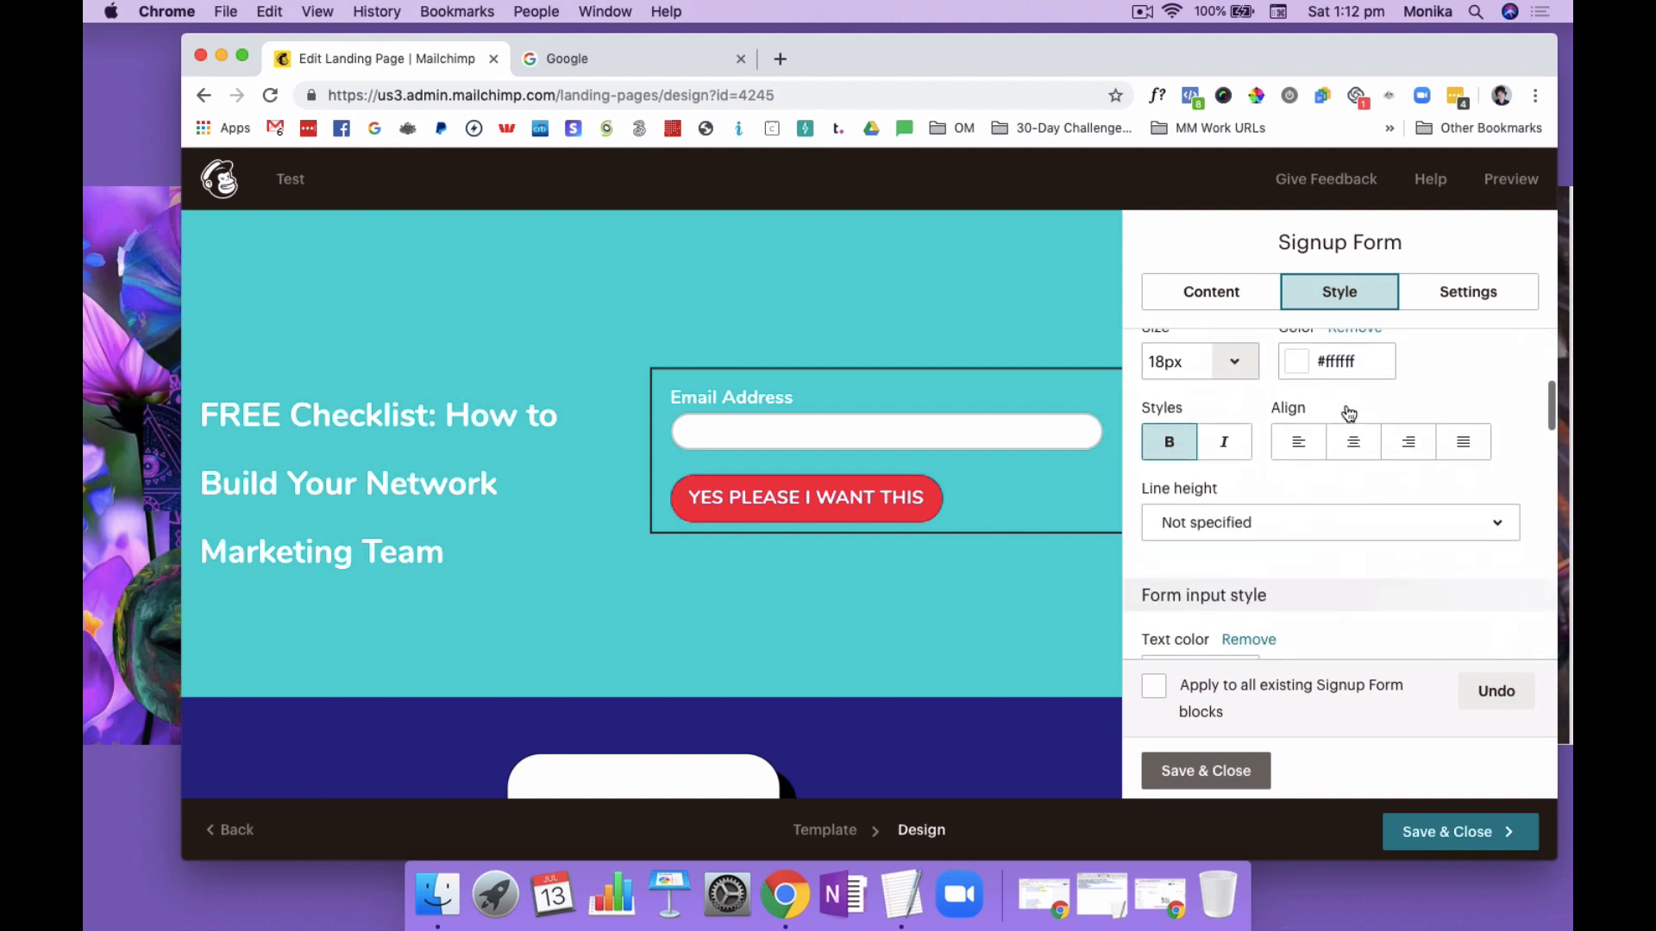
{"action": "scroll", "coordinate": [1349, 414], "scroll_direction": "down", "scroll_amount": 6}
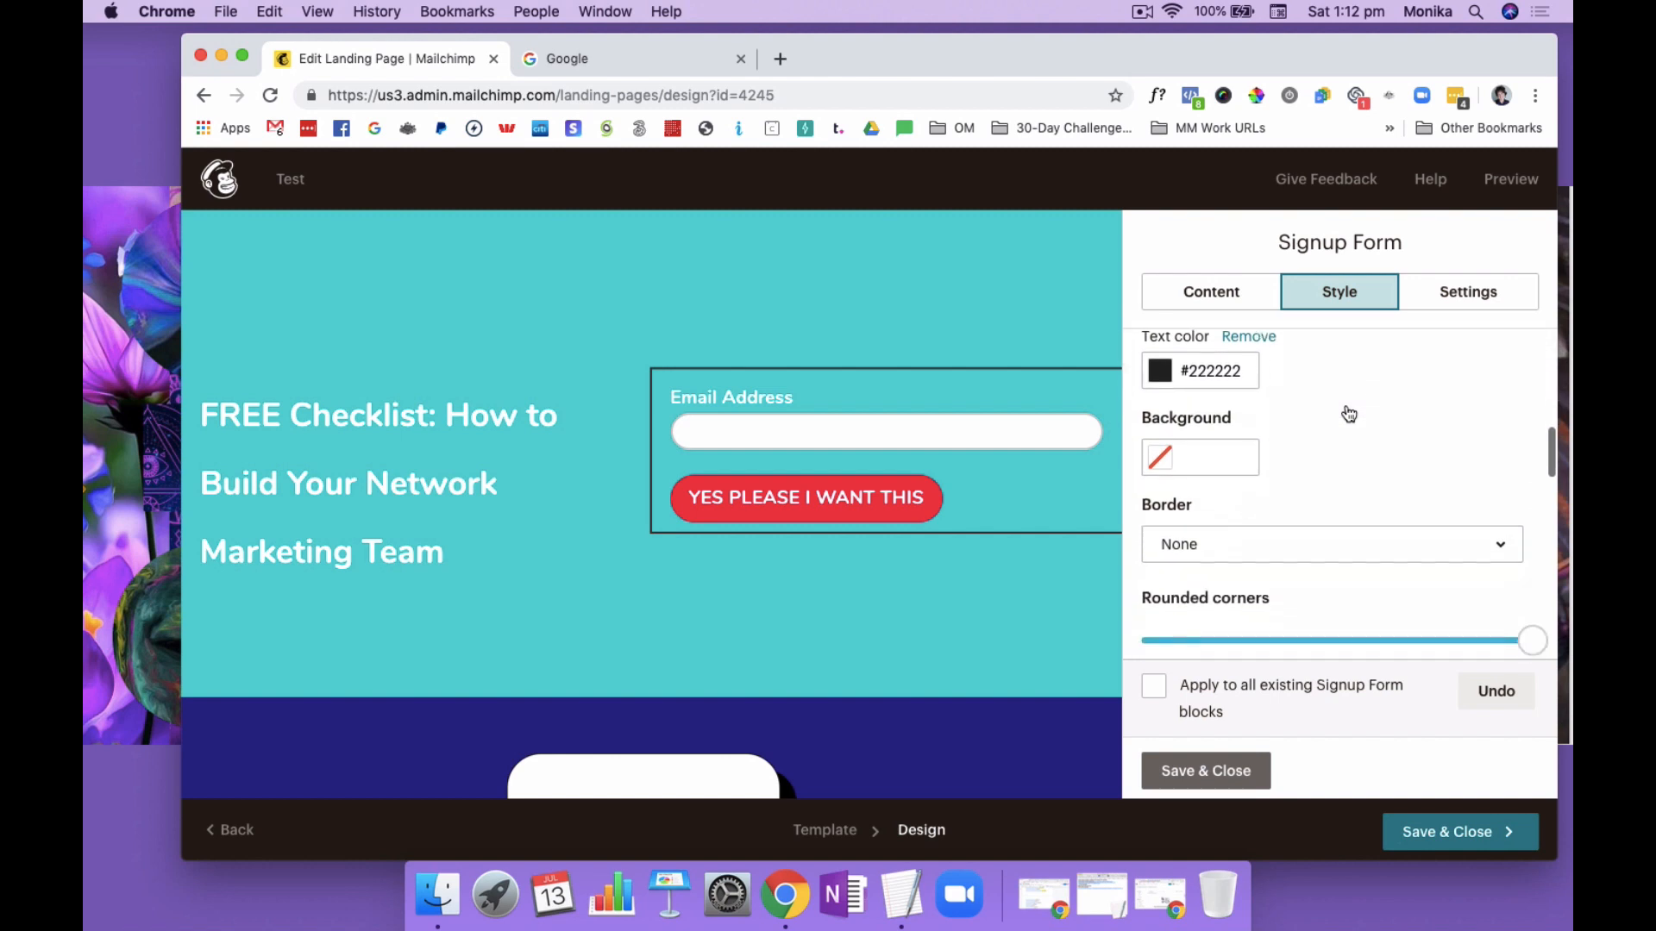
{"action": "scroll", "coordinate": [1349, 414], "scroll_direction": "down", "scroll_amount": 3}
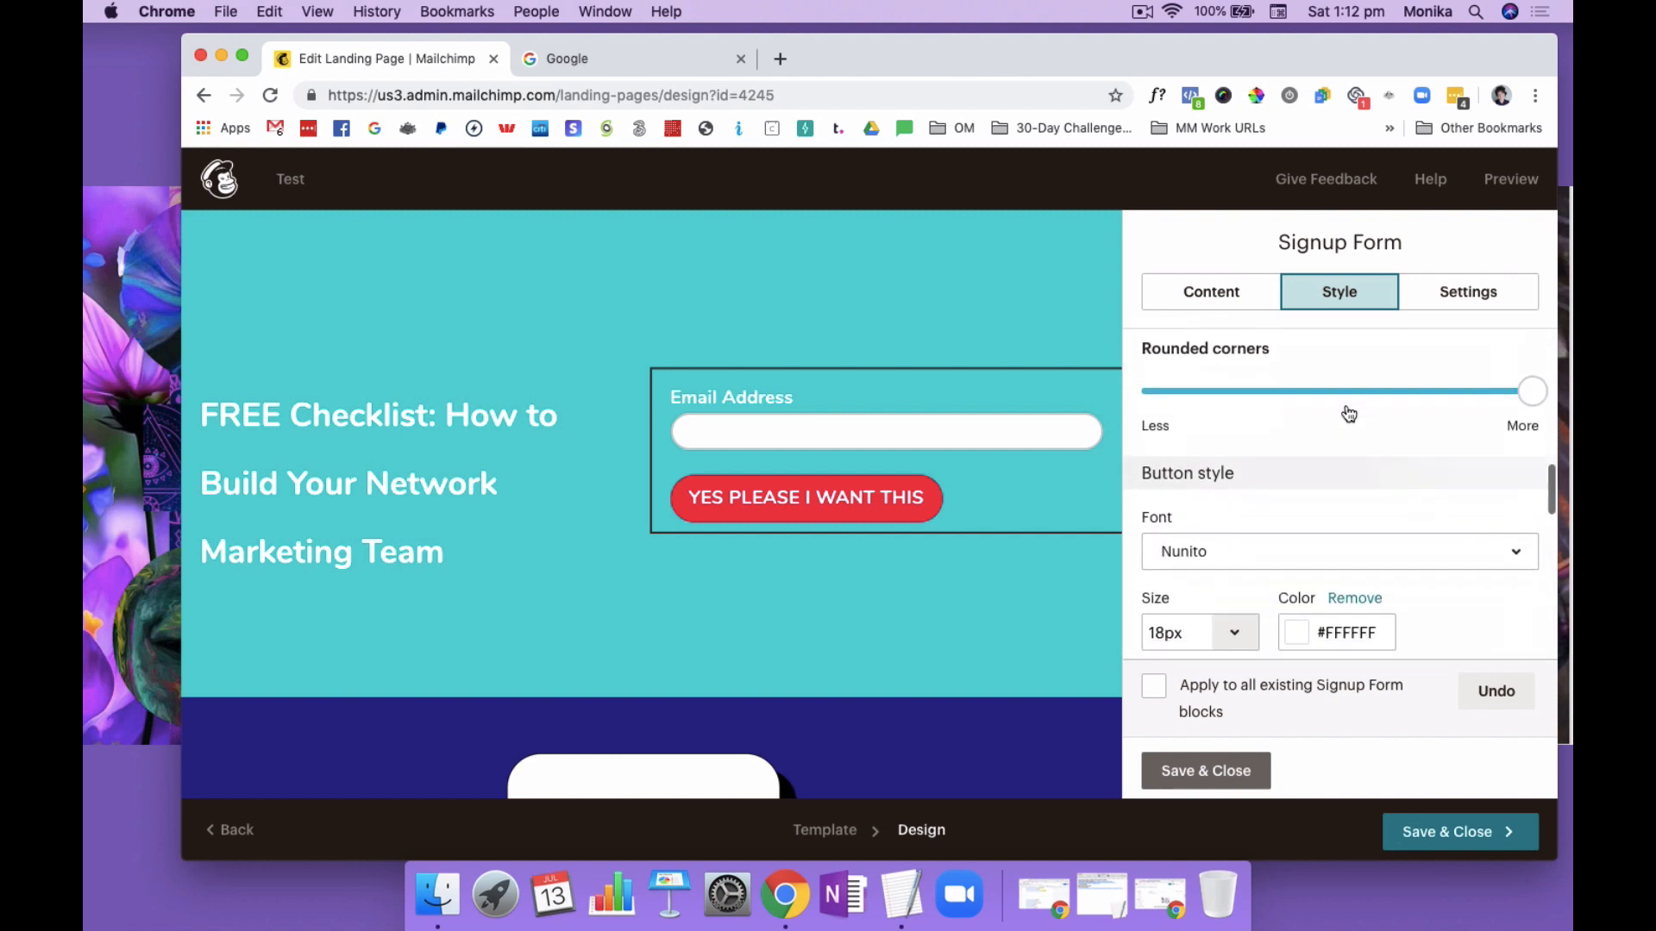
{"action": "scroll", "coordinate": [1349, 414], "scroll_direction": "down", "scroll_amount": 1}
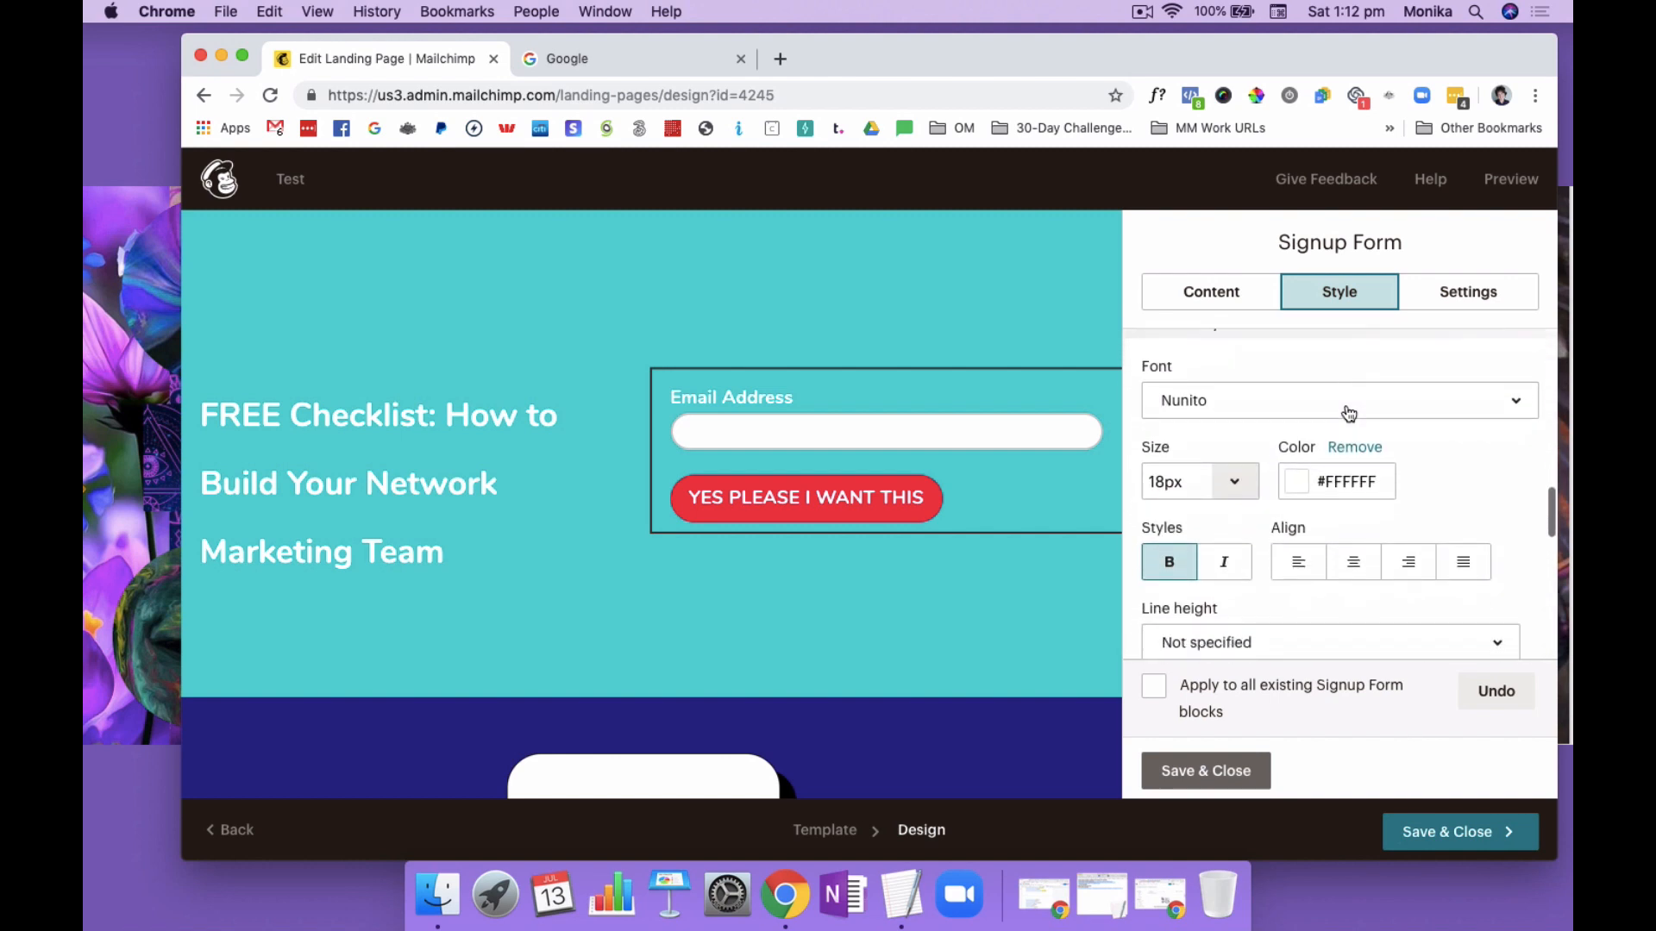
{"action": "left_click", "coordinate": [1362, 412]}
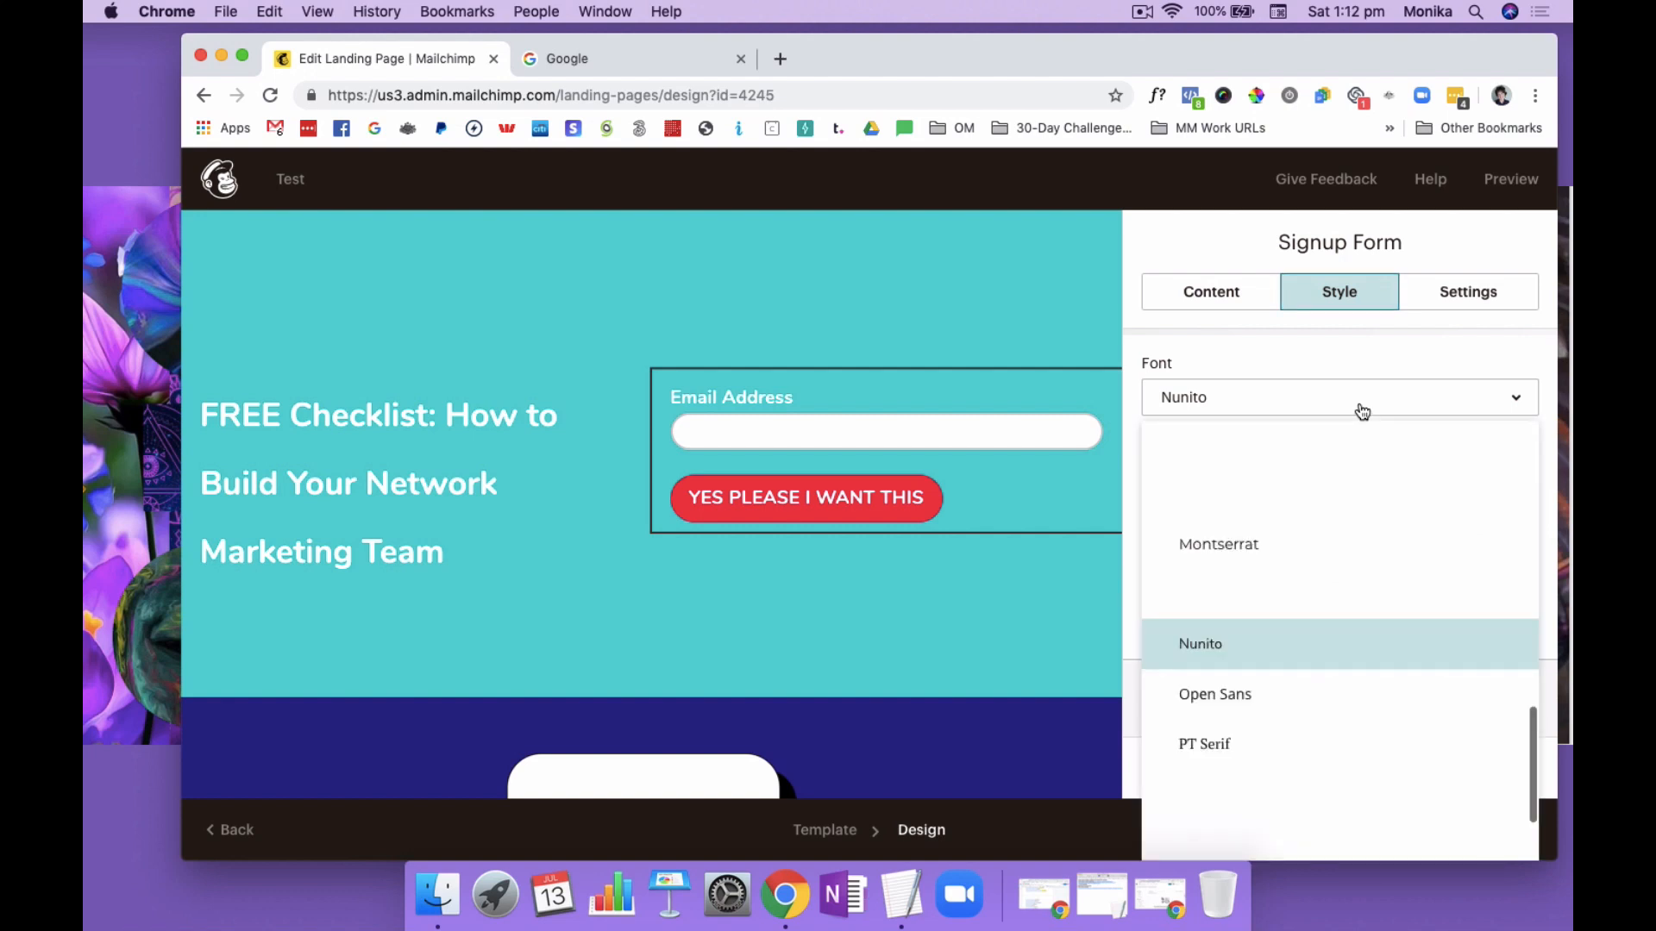
{"action": "left_click", "coordinate": [1273, 692]}
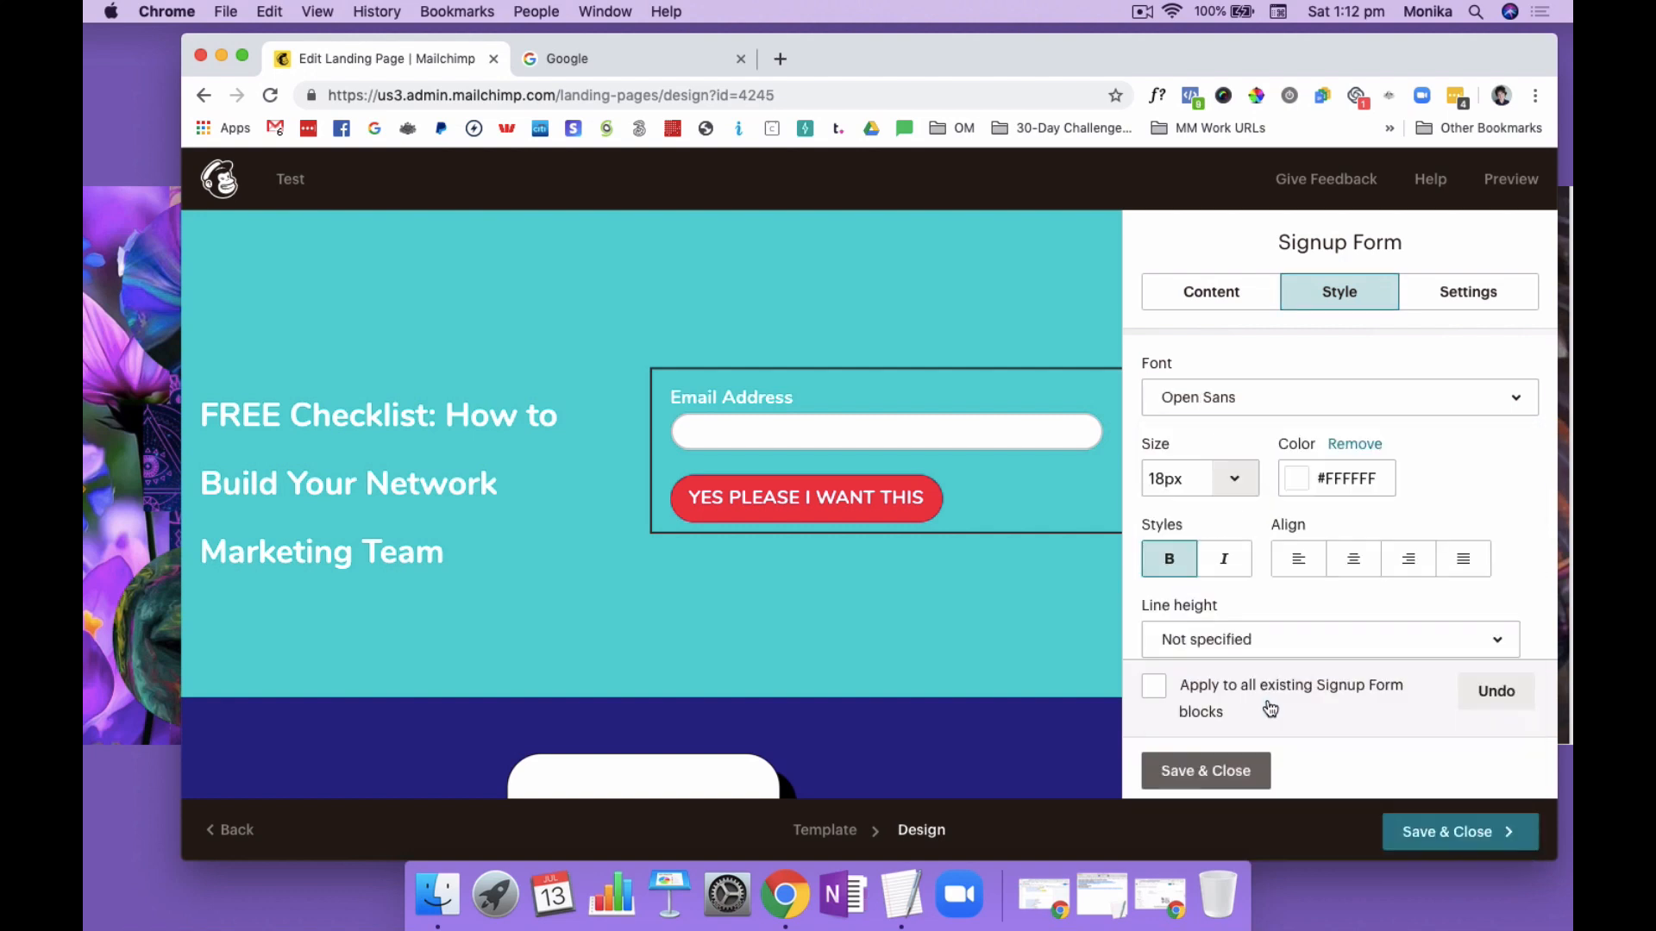
Set the signup button's text size to 24px
{"action": "scroll", "coordinate": [1448, 452], "scroll_direction": "down", "scroll_amount": 3}
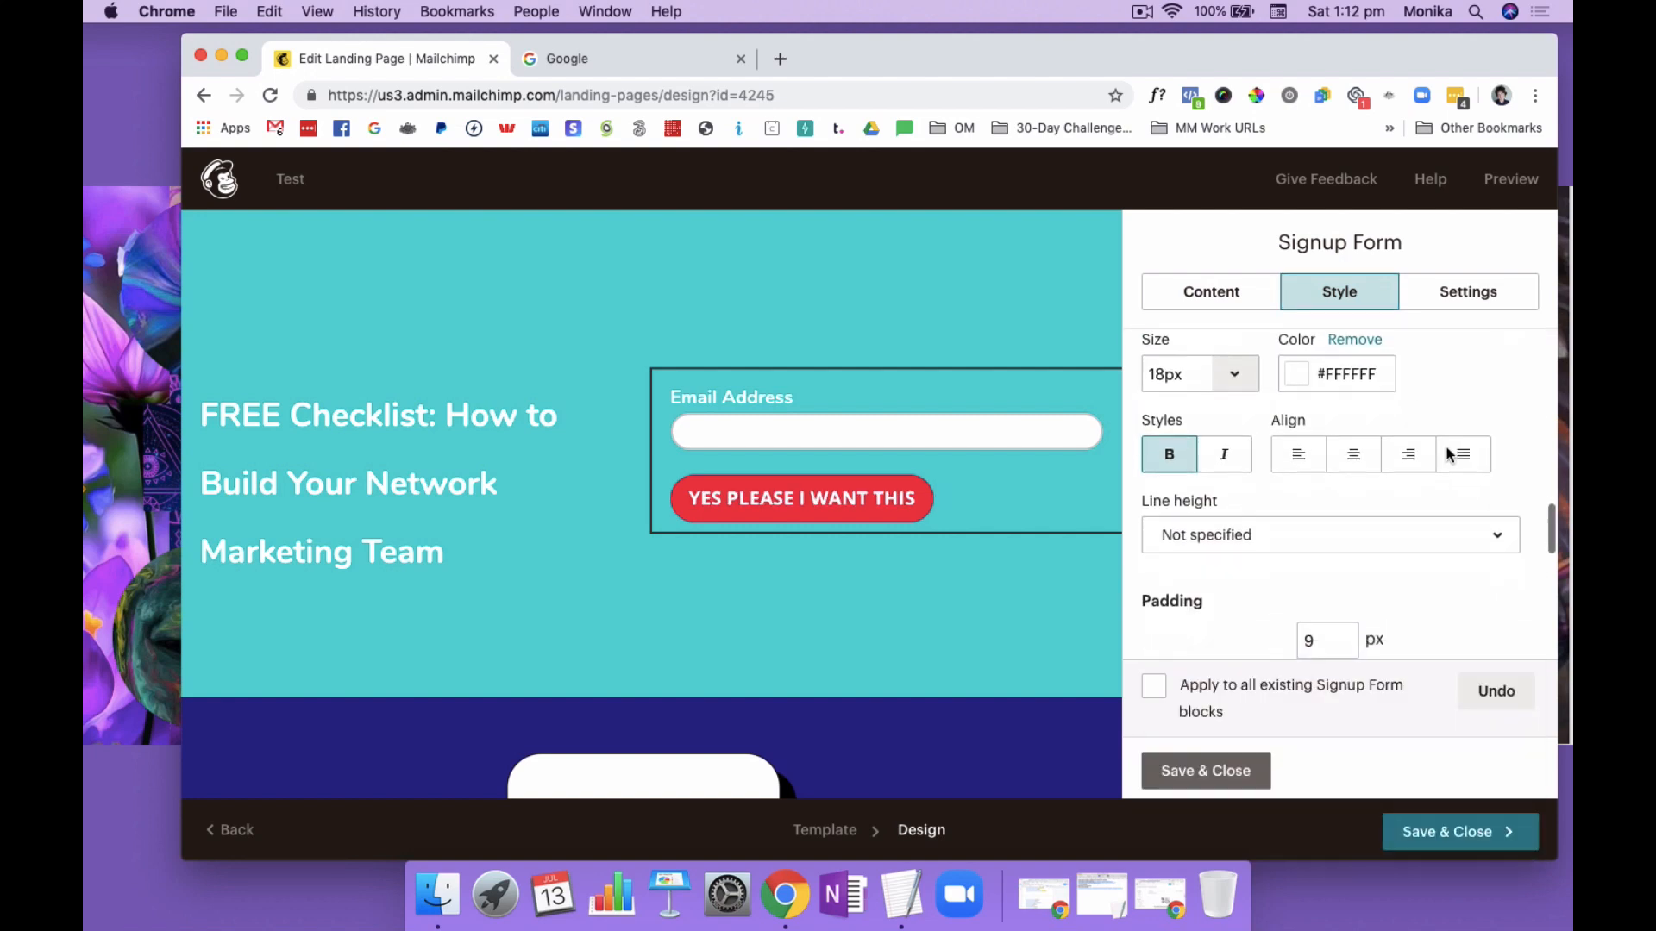
{"action": "left_click", "coordinate": [1239, 362]}
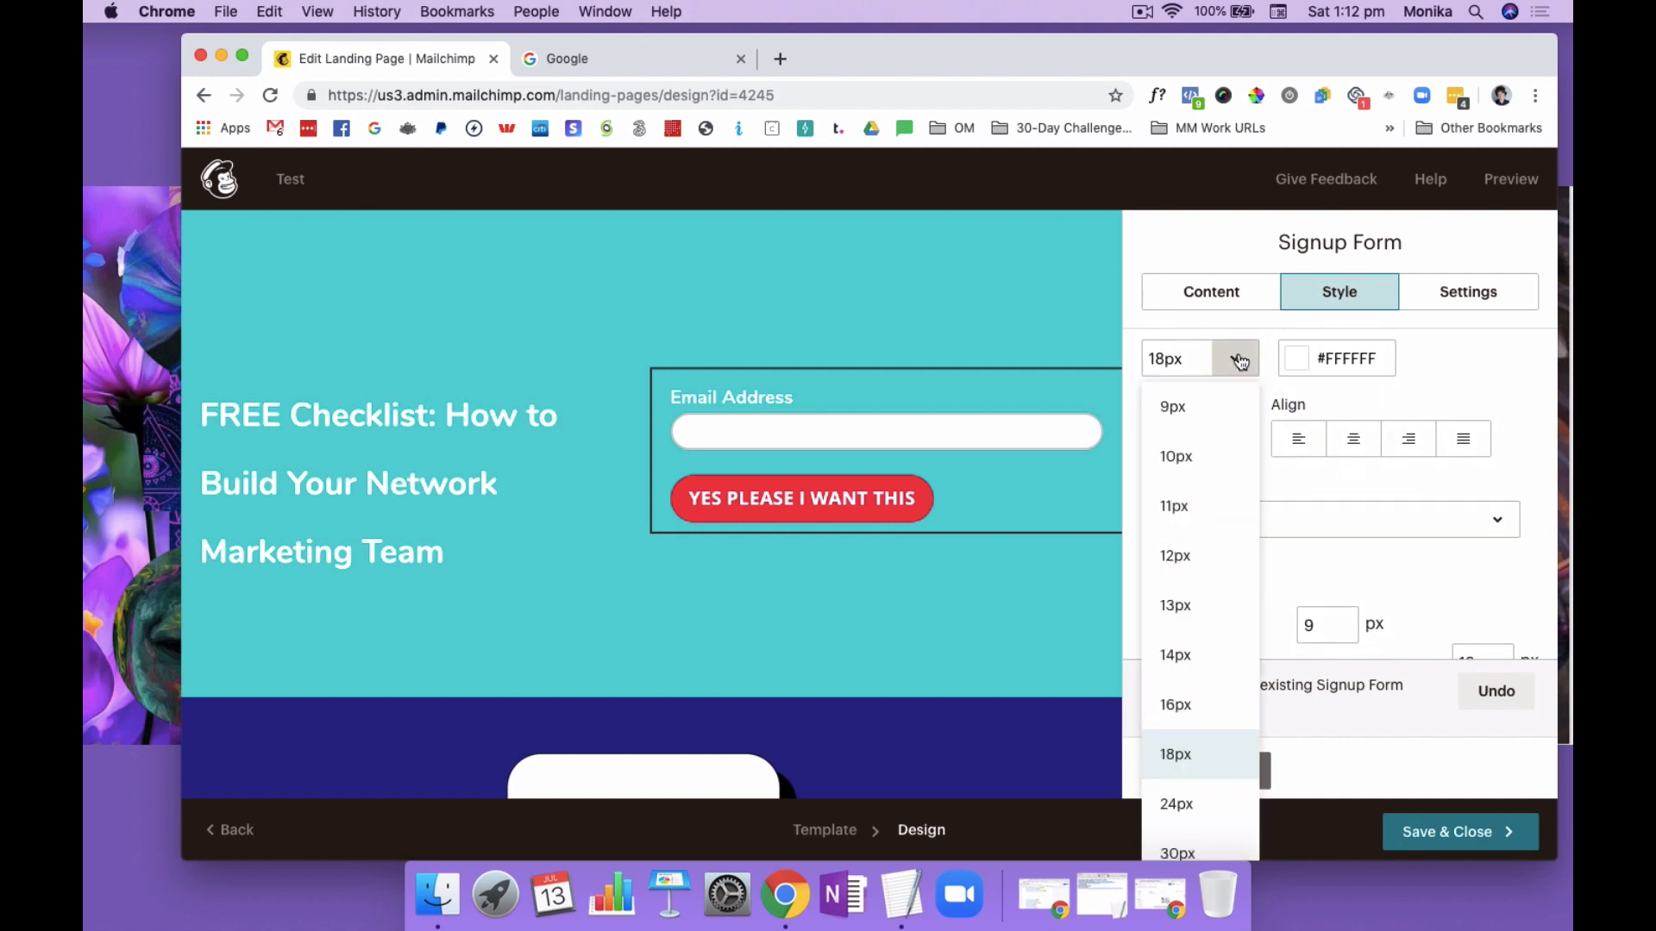
{"action": "scroll", "coordinate": [1195, 632], "scroll_direction": "down", "scroll_amount": 2}
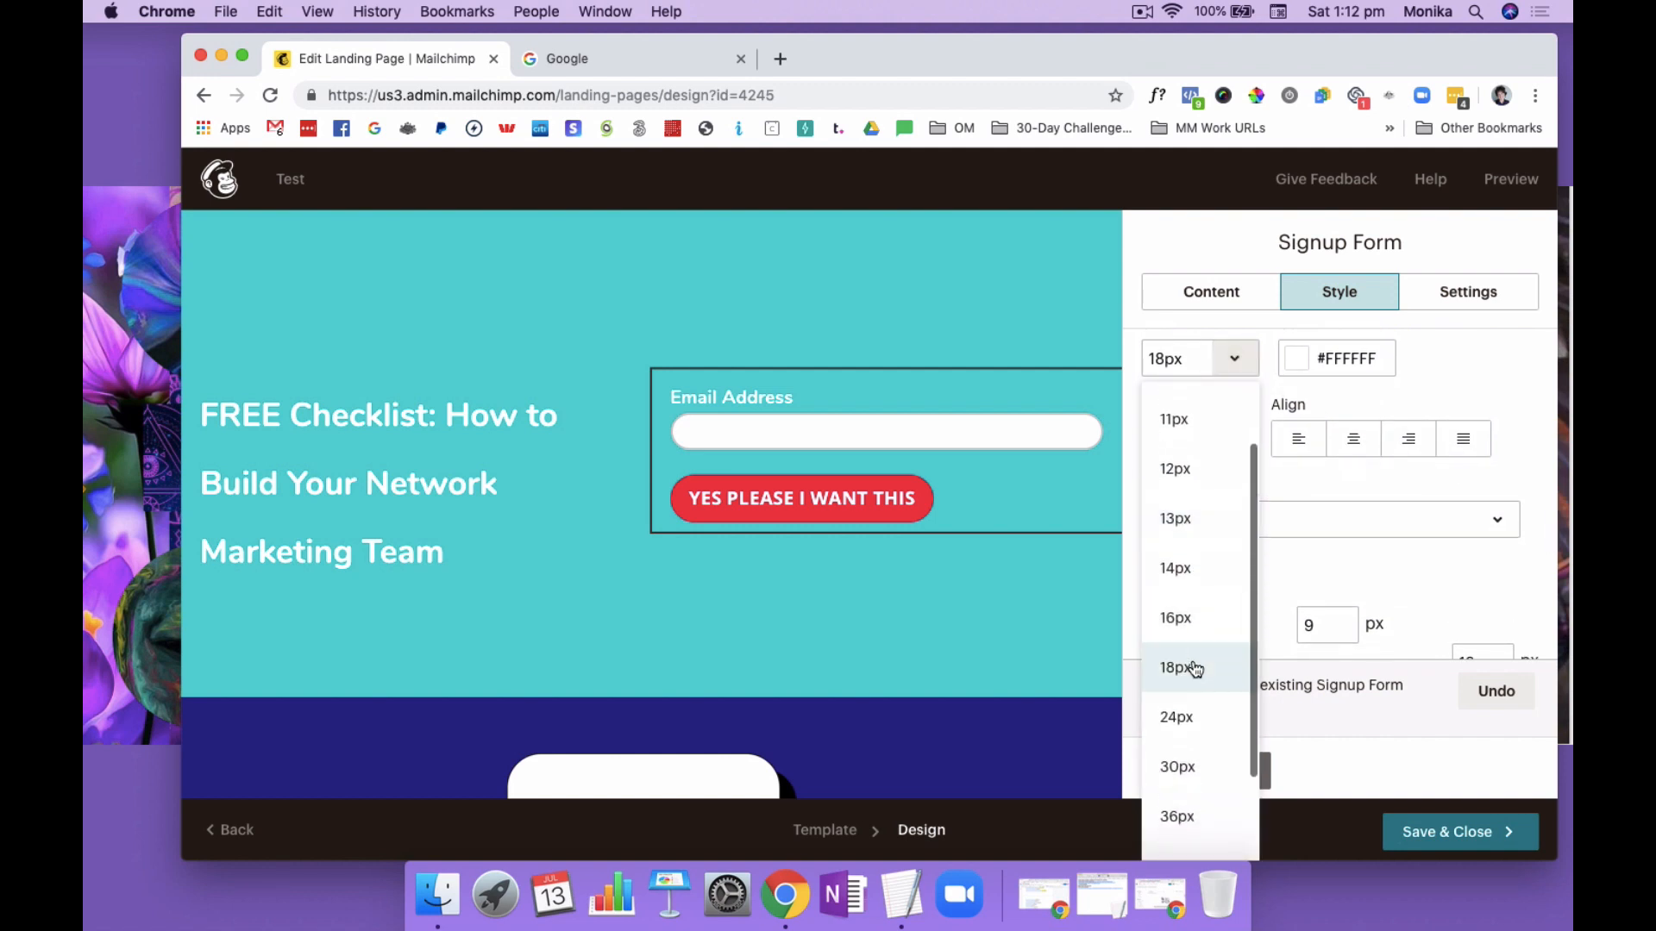
{"action": "left_click", "coordinate": [1195, 716]}
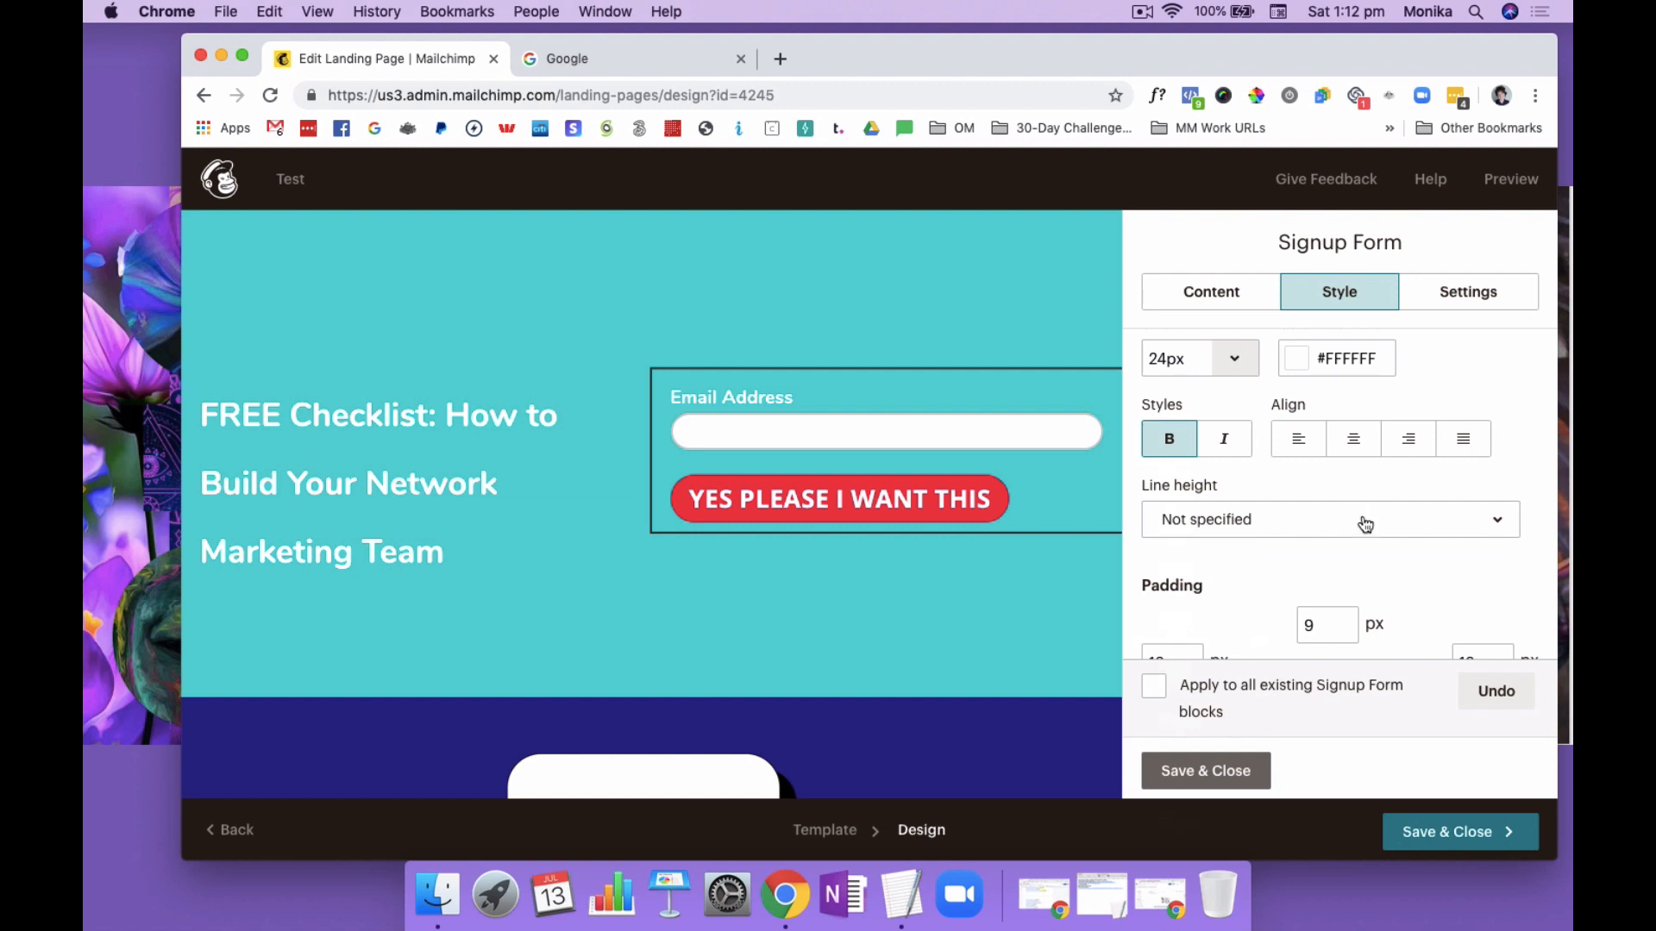
Change the signup button's background colour to blue #1946da
{"action": "scroll", "coordinate": [1371, 483], "scroll_direction": "down", "scroll_amount": 4}
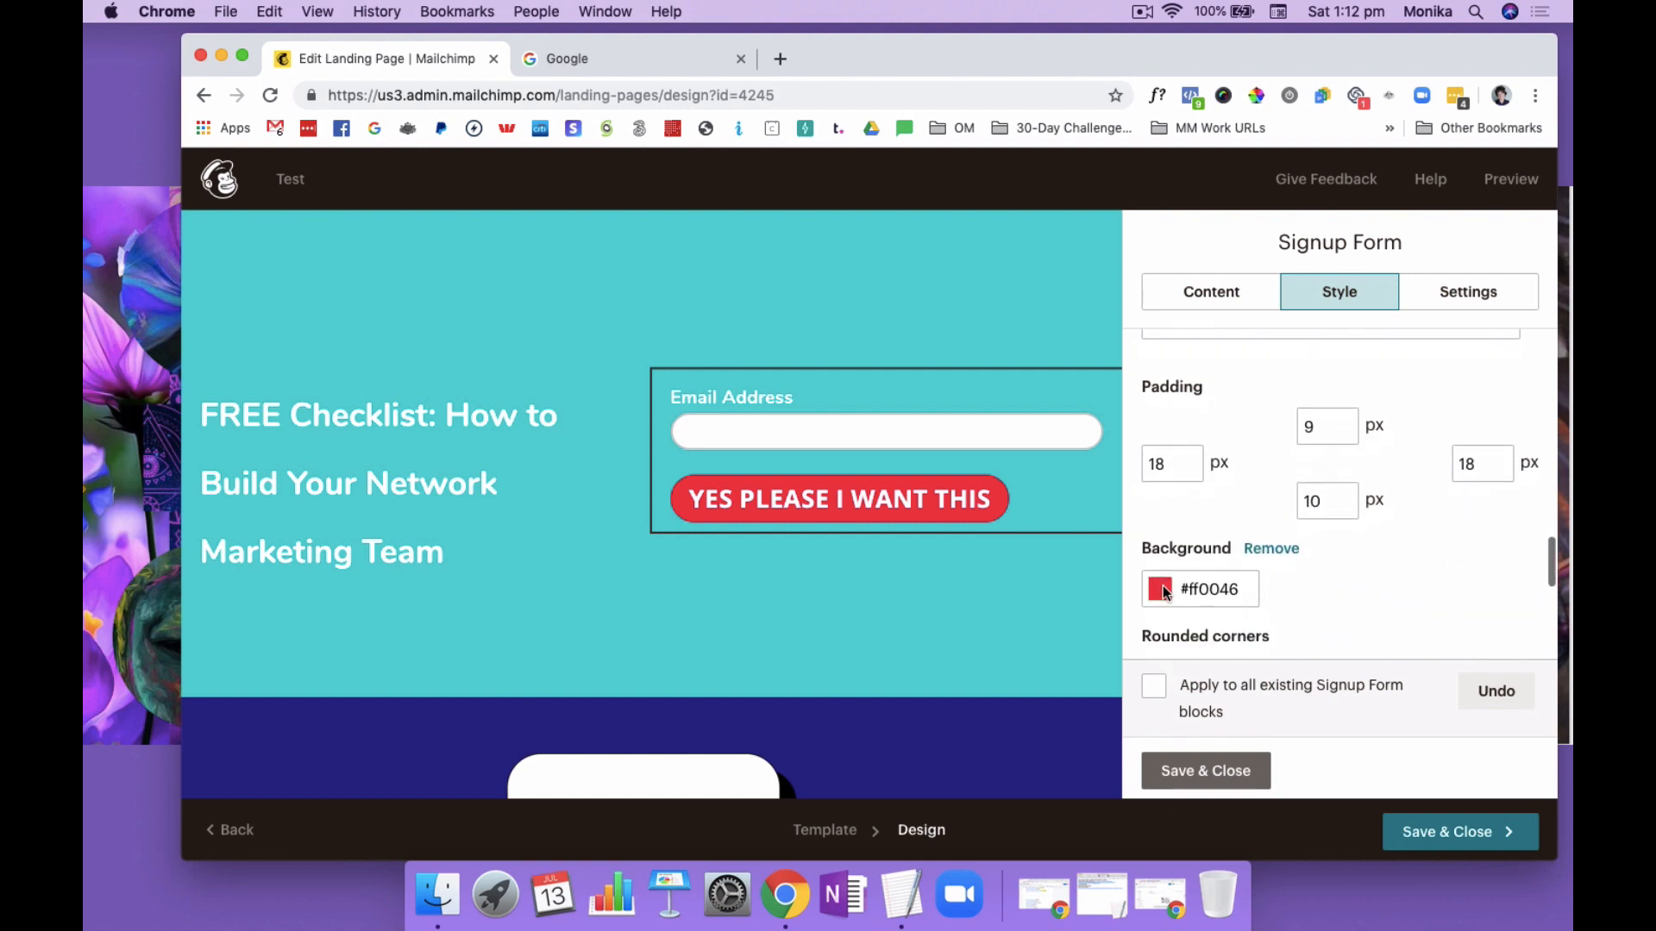
{"action": "left_click", "coordinate": [1161, 589]}
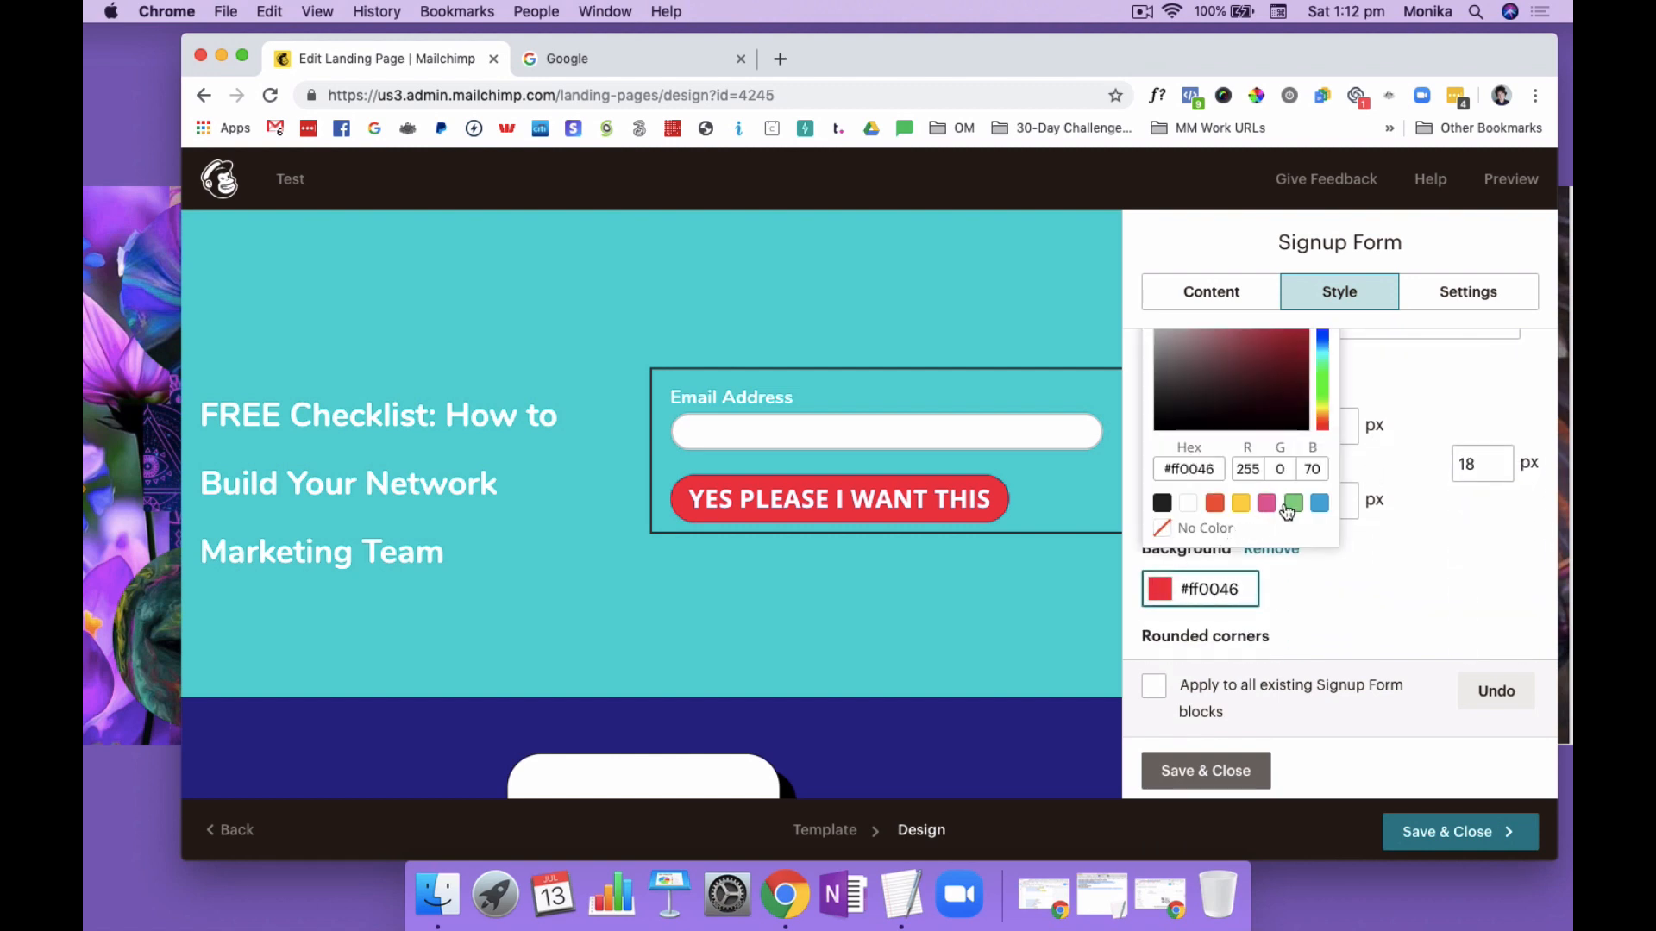
{"action": "scroll", "coordinate": [1285, 415], "scroll_direction": "up", "scroll_amount": 2}
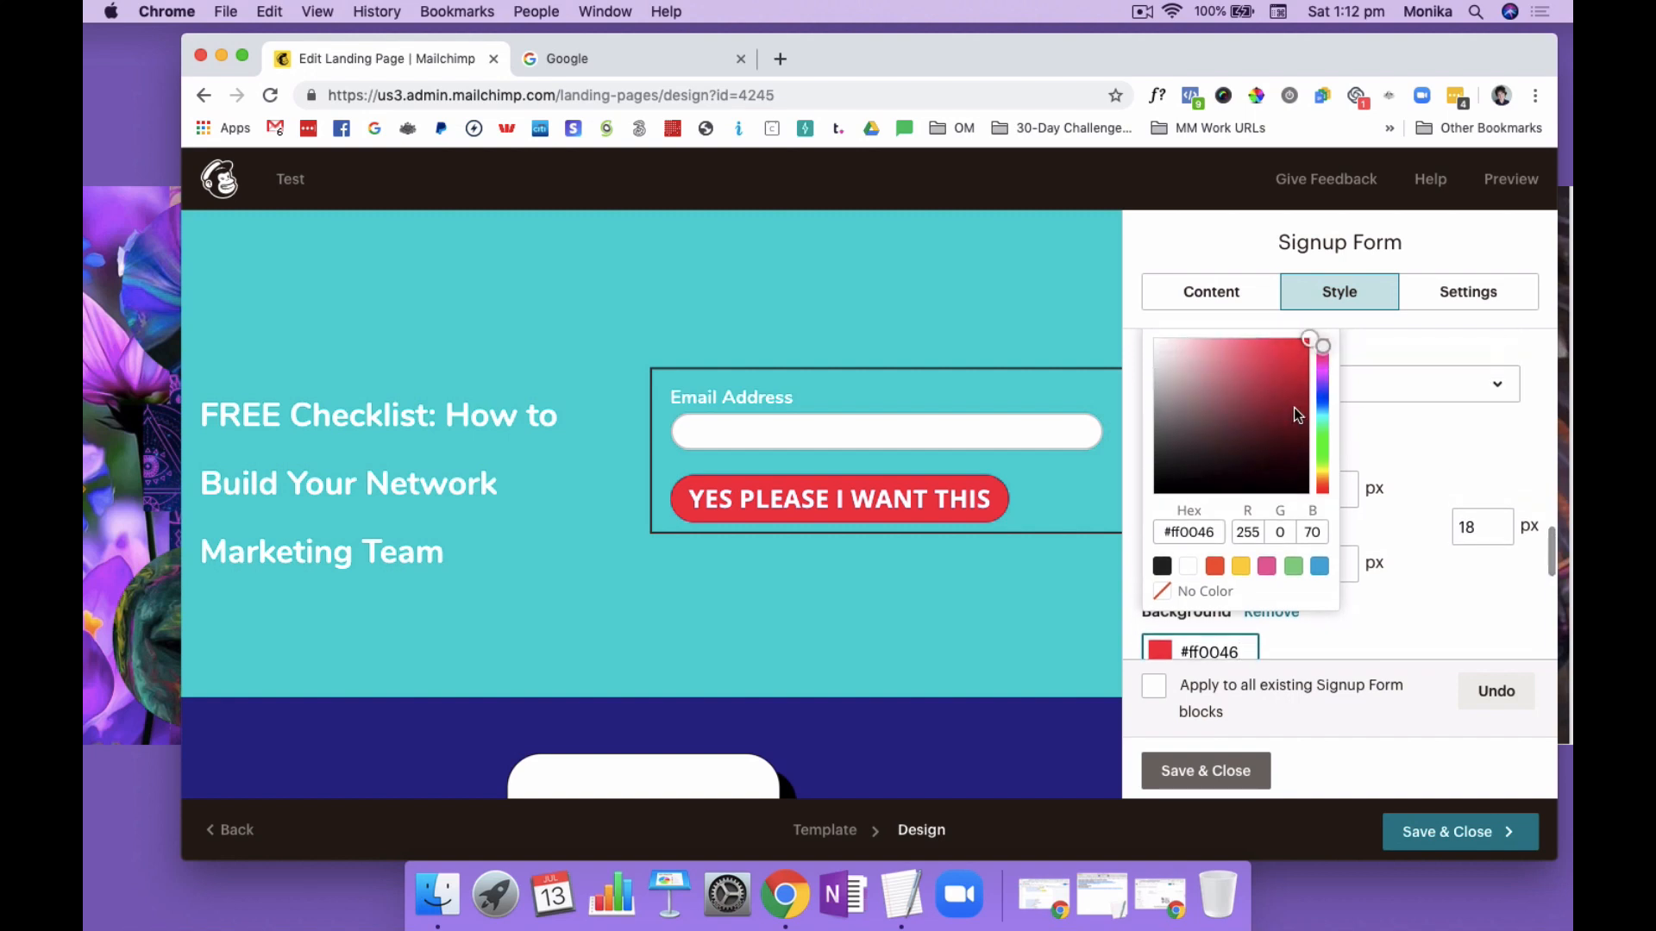
{"action": "left_click_drag", "start_coordinate": [1322, 346], "coordinate": [1293, 367]}
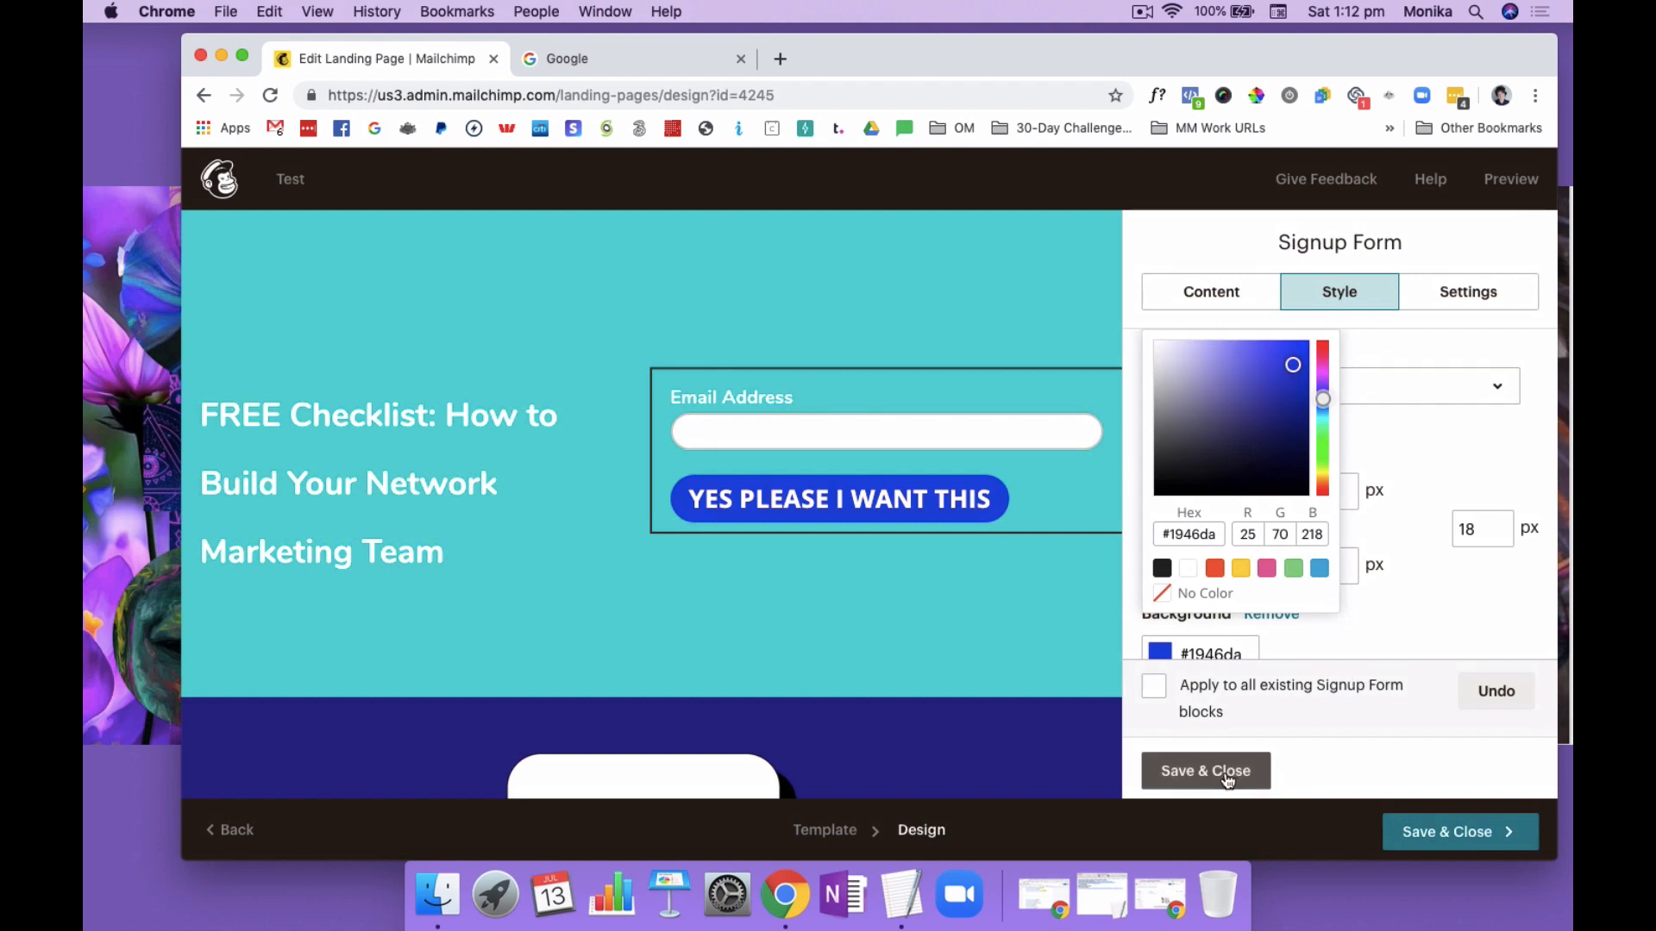
Change the background colour in the button hover style to dark blue #0f0396
{"action": "scroll", "coordinate": [1356, 617], "scroll_direction": "down", "scroll_amount": 5}
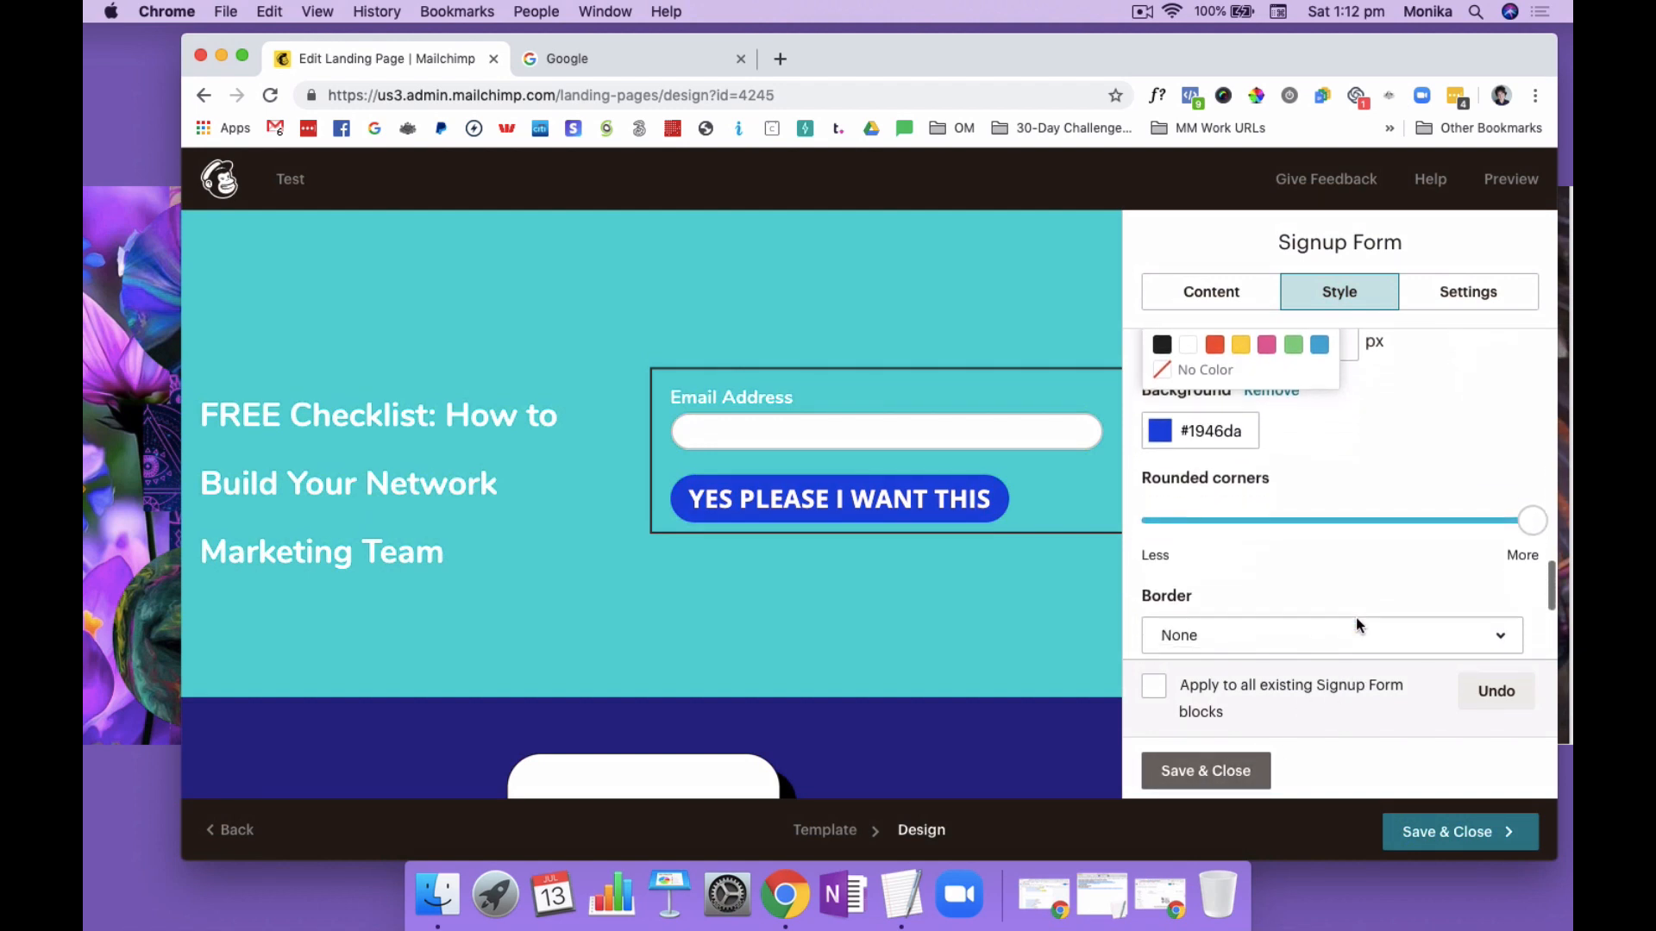
{"action": "scroll", "coordinate": [1356, 617], "scroll_direction": "down", "scroll_amount": 4}
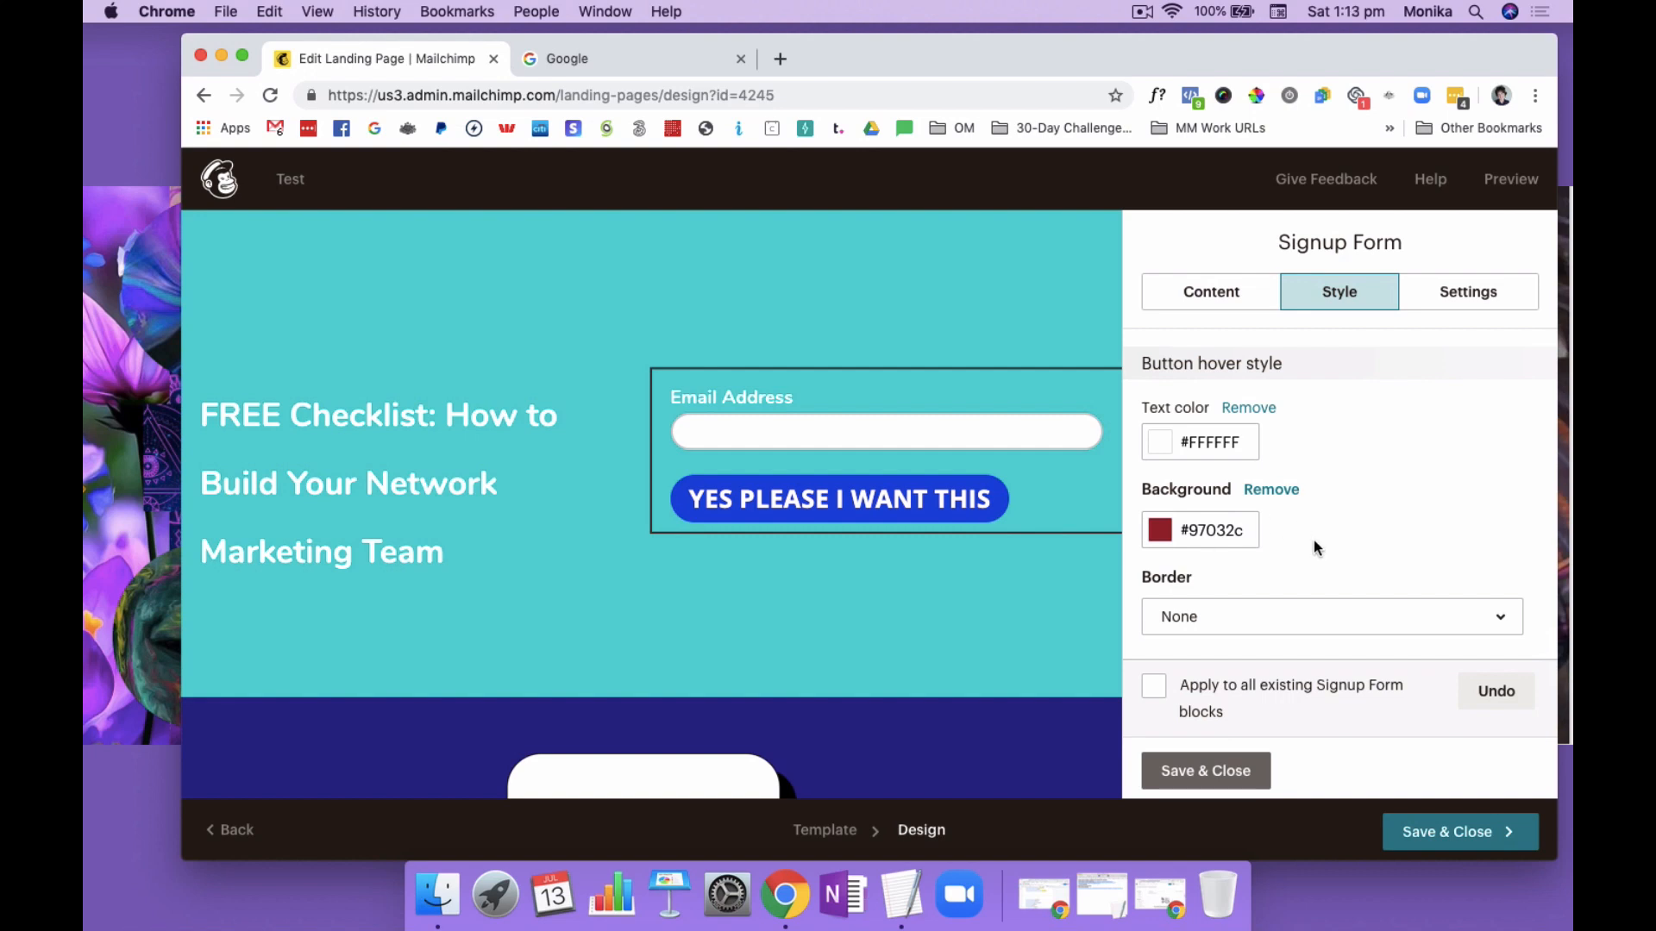
{"action": "left_click", "coordinate": [1160, 529]}
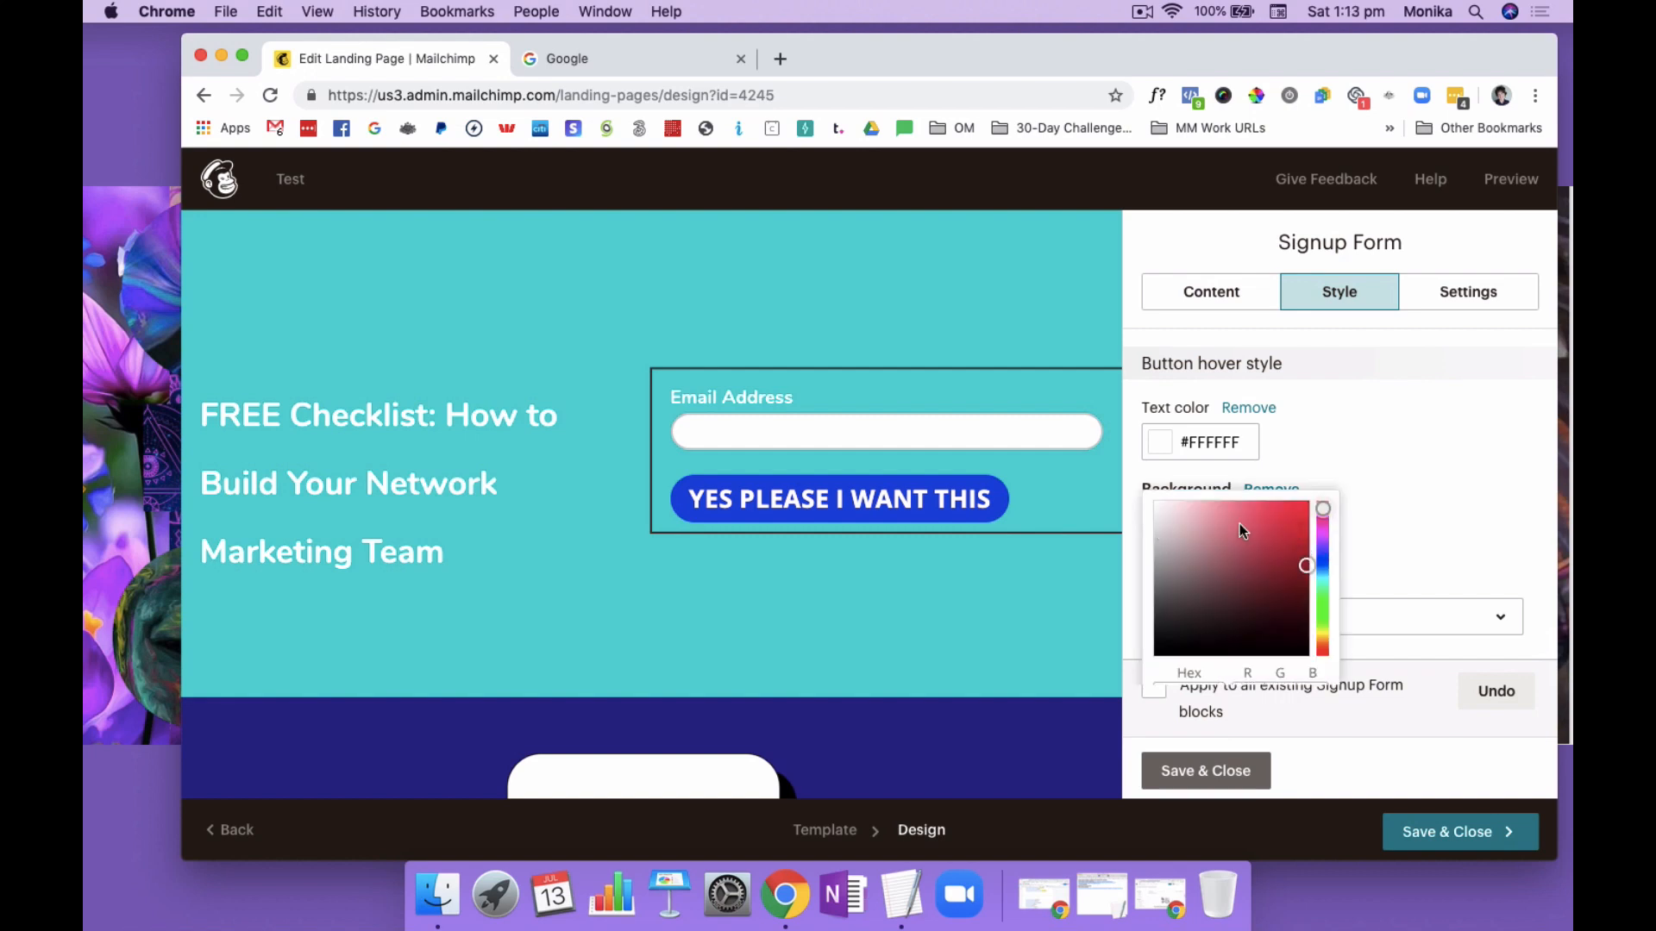
{"action": "left_click_drag", "start_coordinate": [1320, 509], "coordinate": [1320, 560]}
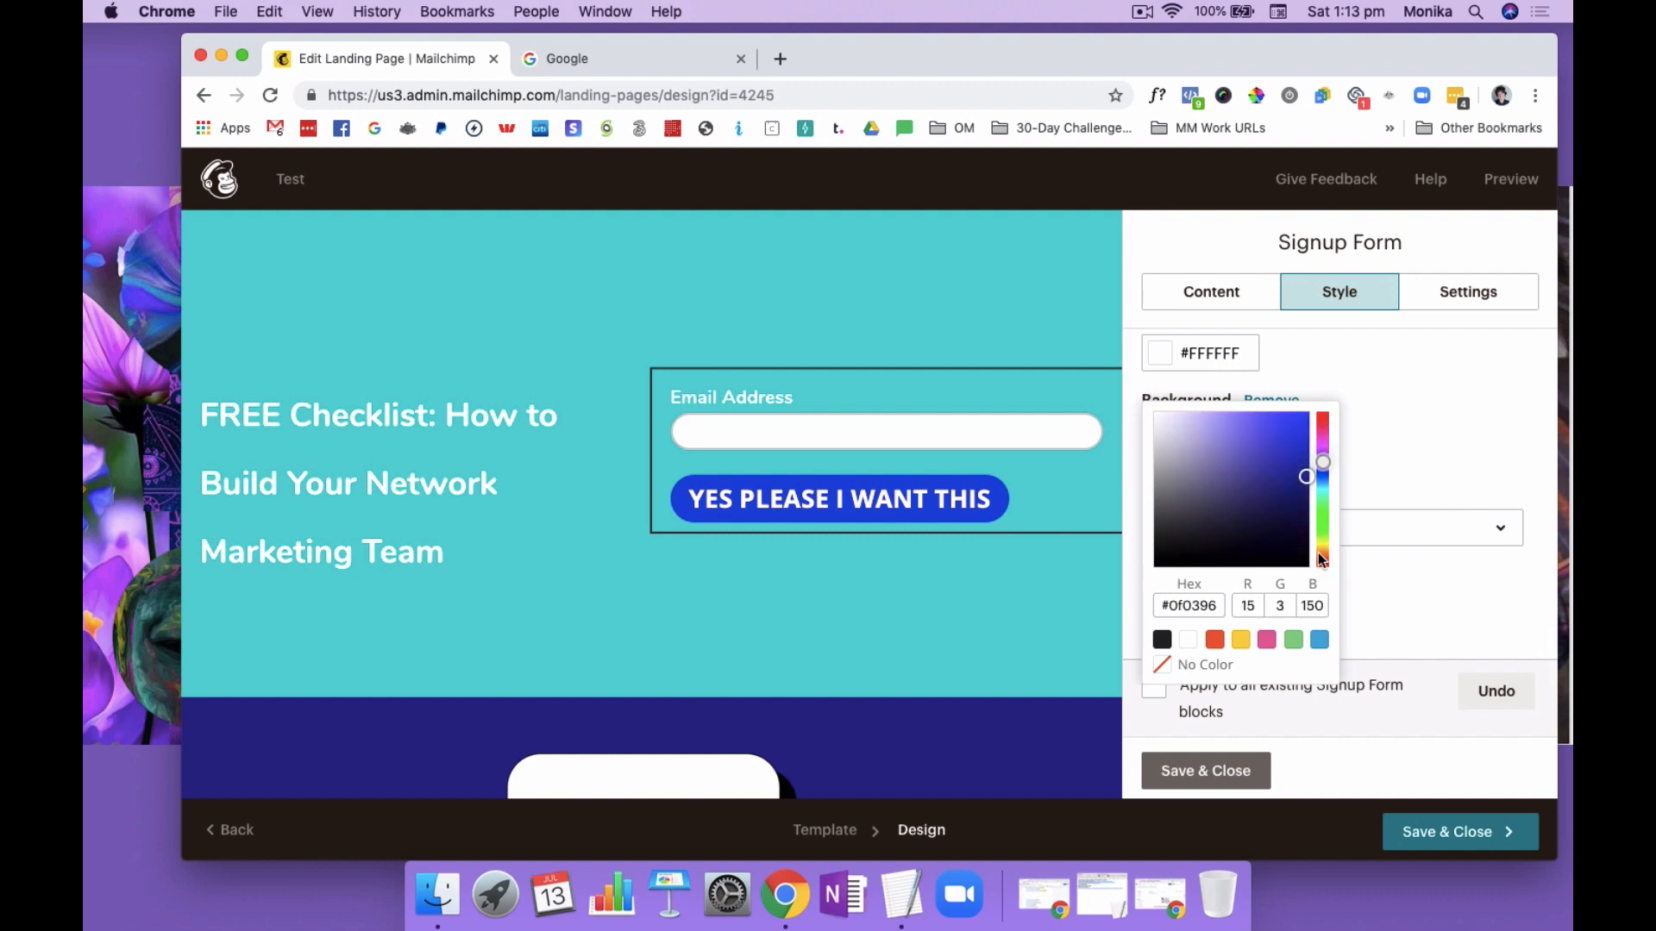
Change the background colour in the button hover style to blue #2b1ebb and save the signup form
{"action": "left_click_drag", "start_coordinate": [1307, 477], "coordinate": [1285, 454]}
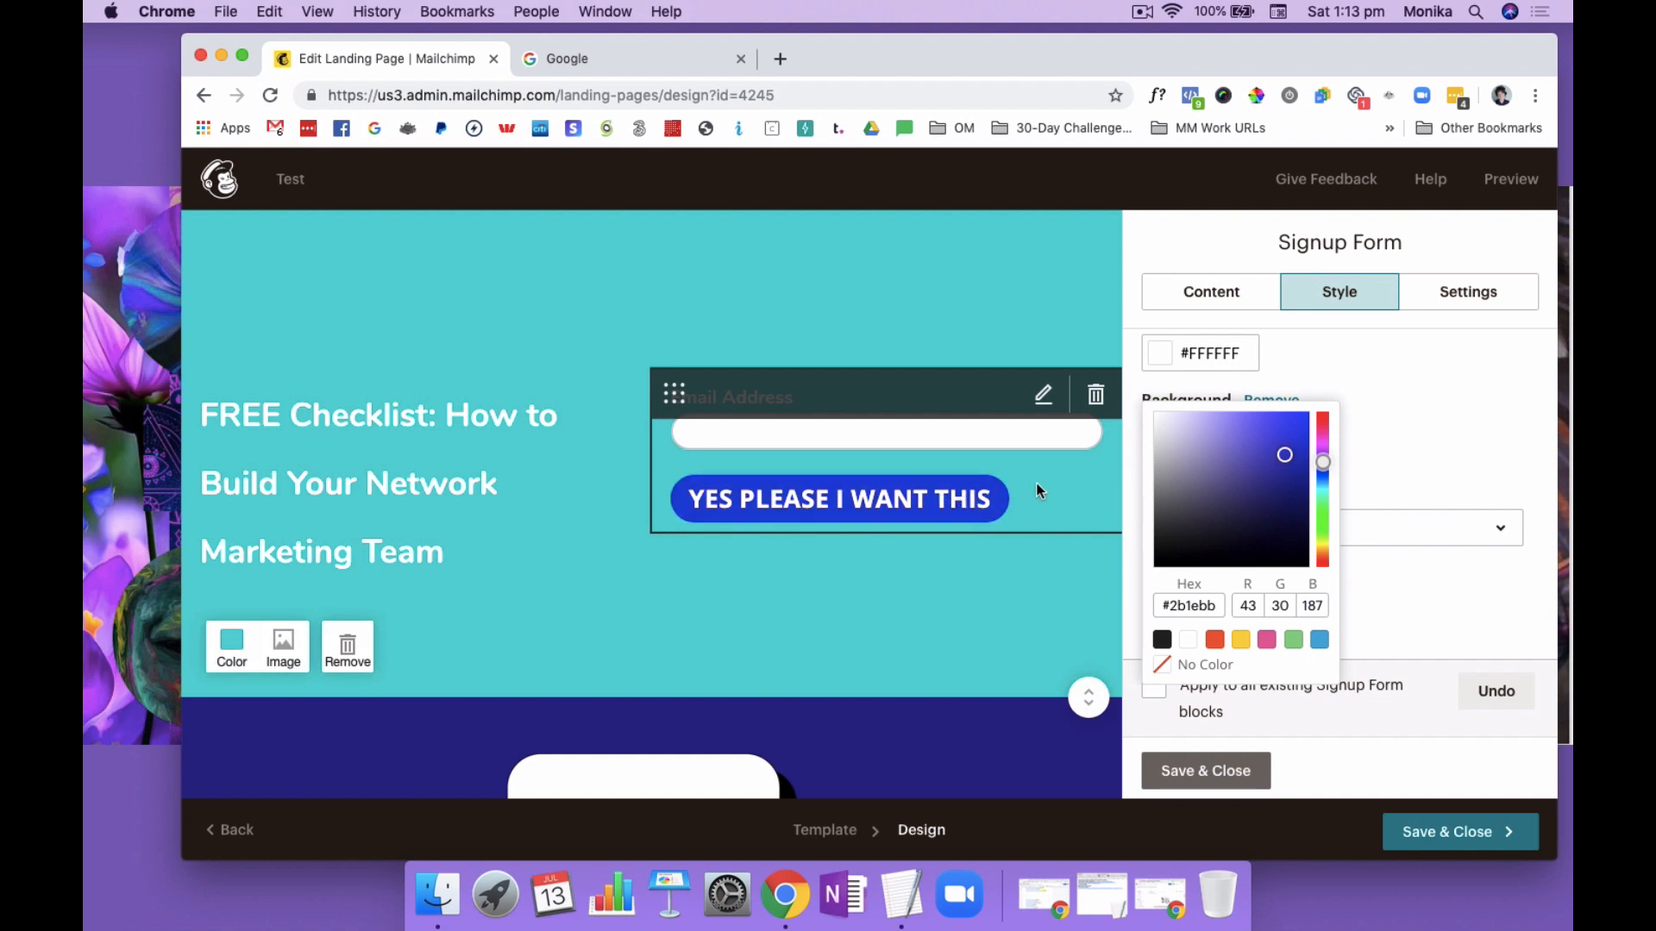
{"action": "left_click", "coordinate": [1397, 626]}
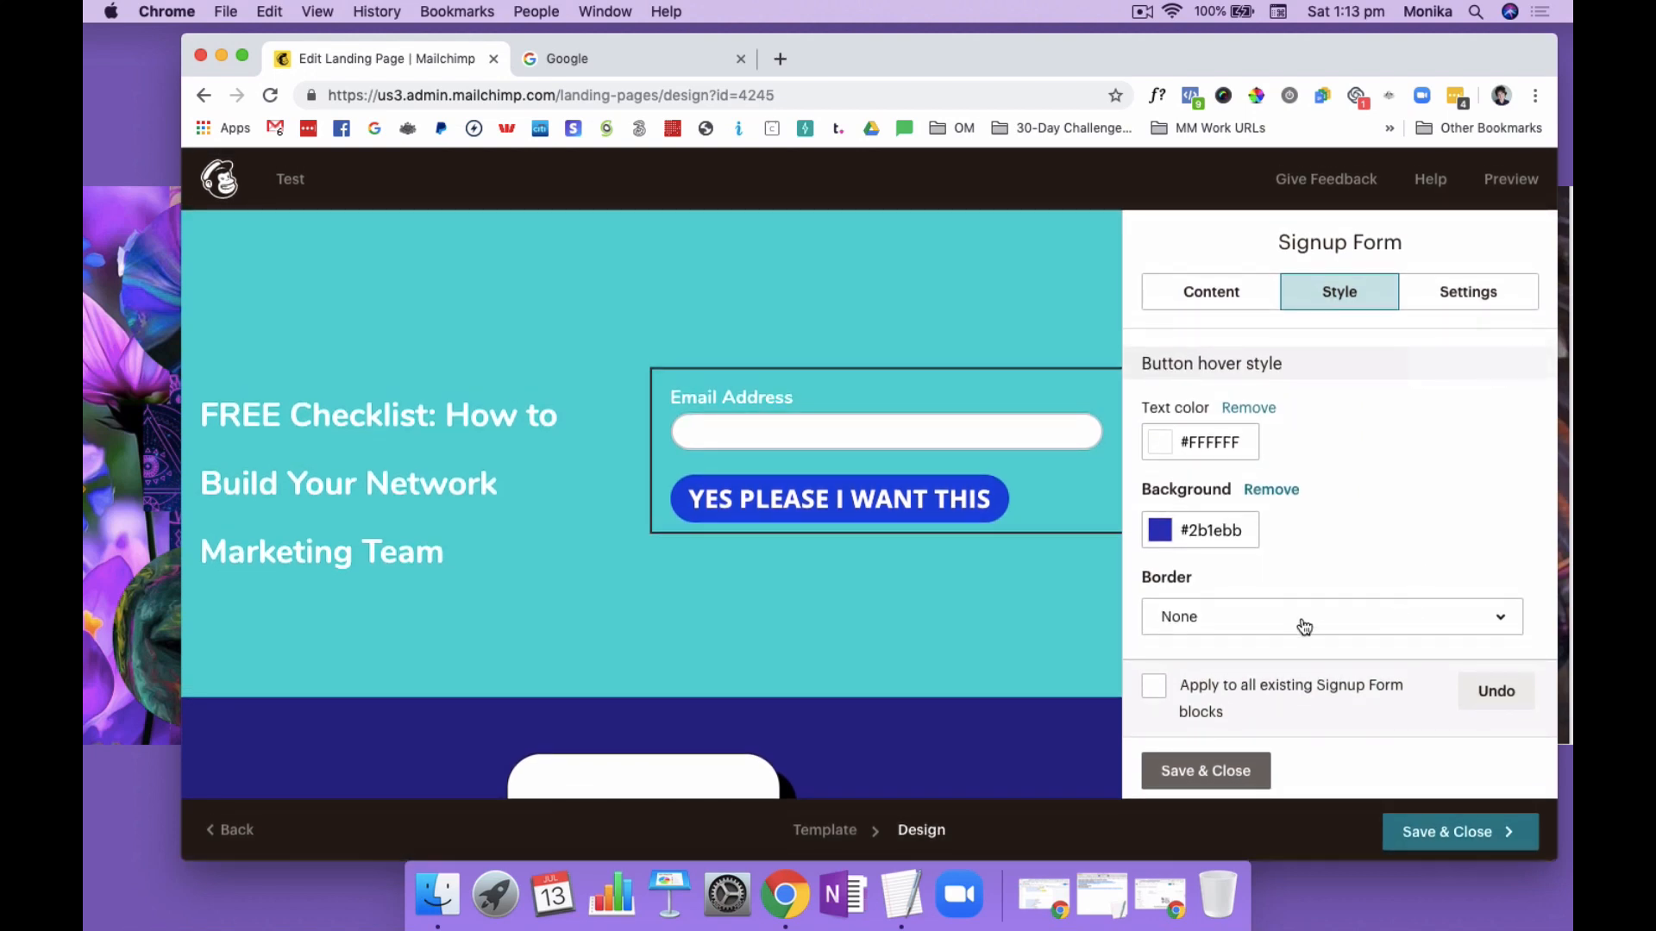
{"action": "left_click", "coordinate": [1216, 771]}
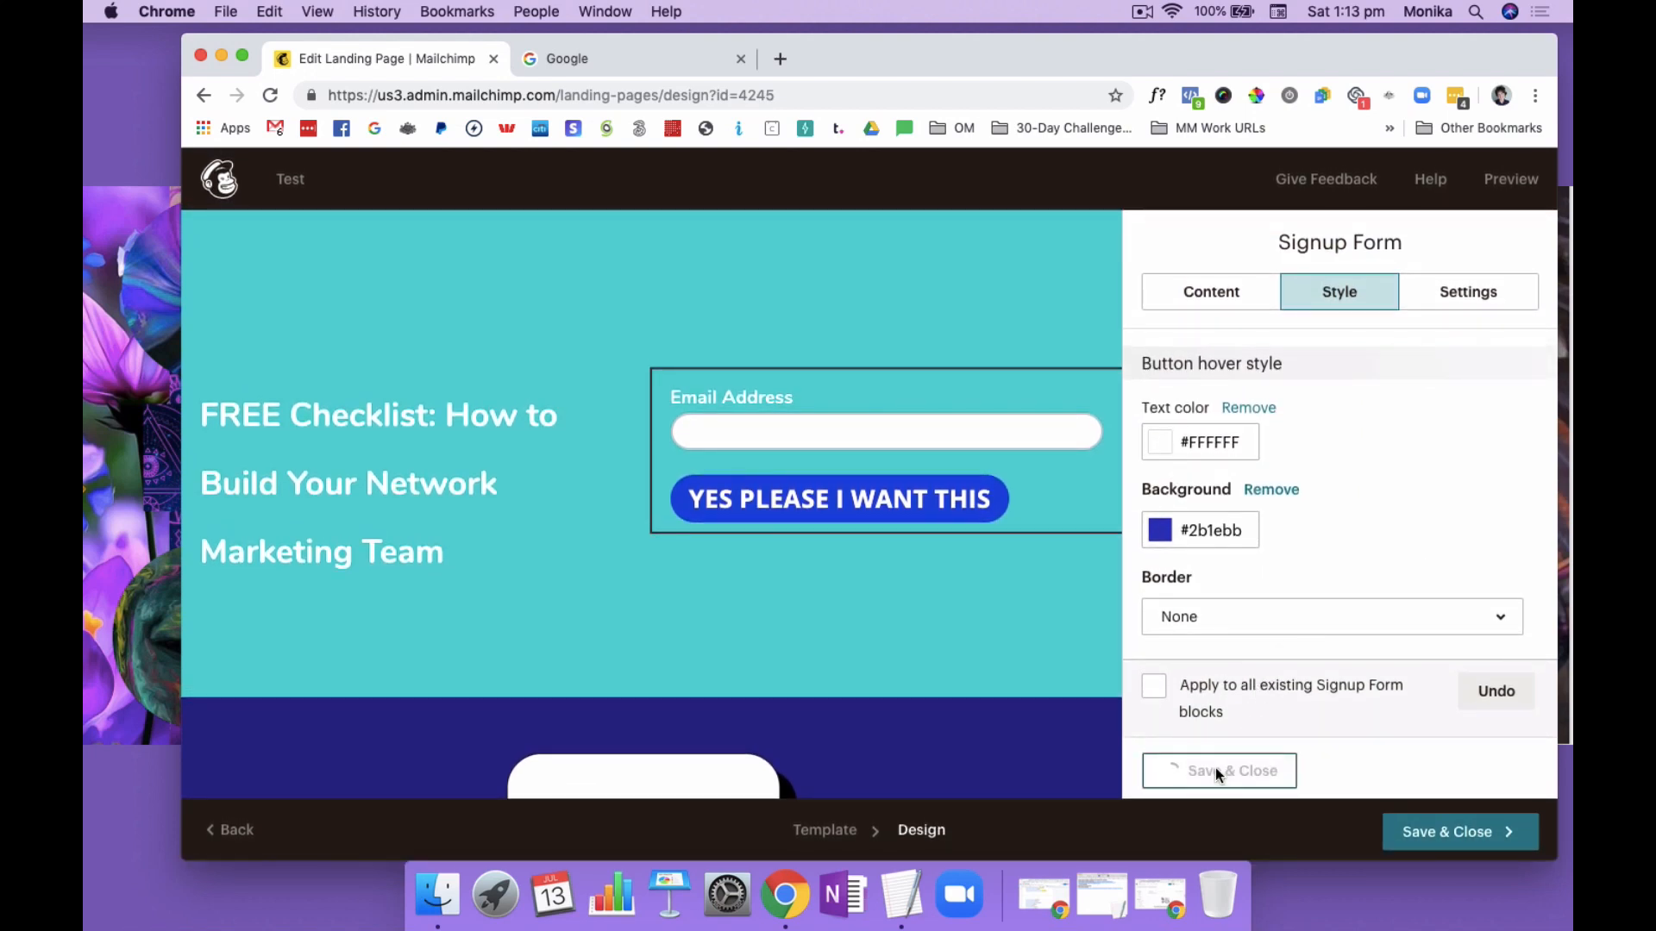
Replace the phone illustration in the dark blue section with the portrait JPEG uploaded from the Downloads folder
{"action": "scroll", "coordinate": [931, 664], "scroll_direction": "down", "scroll_amount": 5}
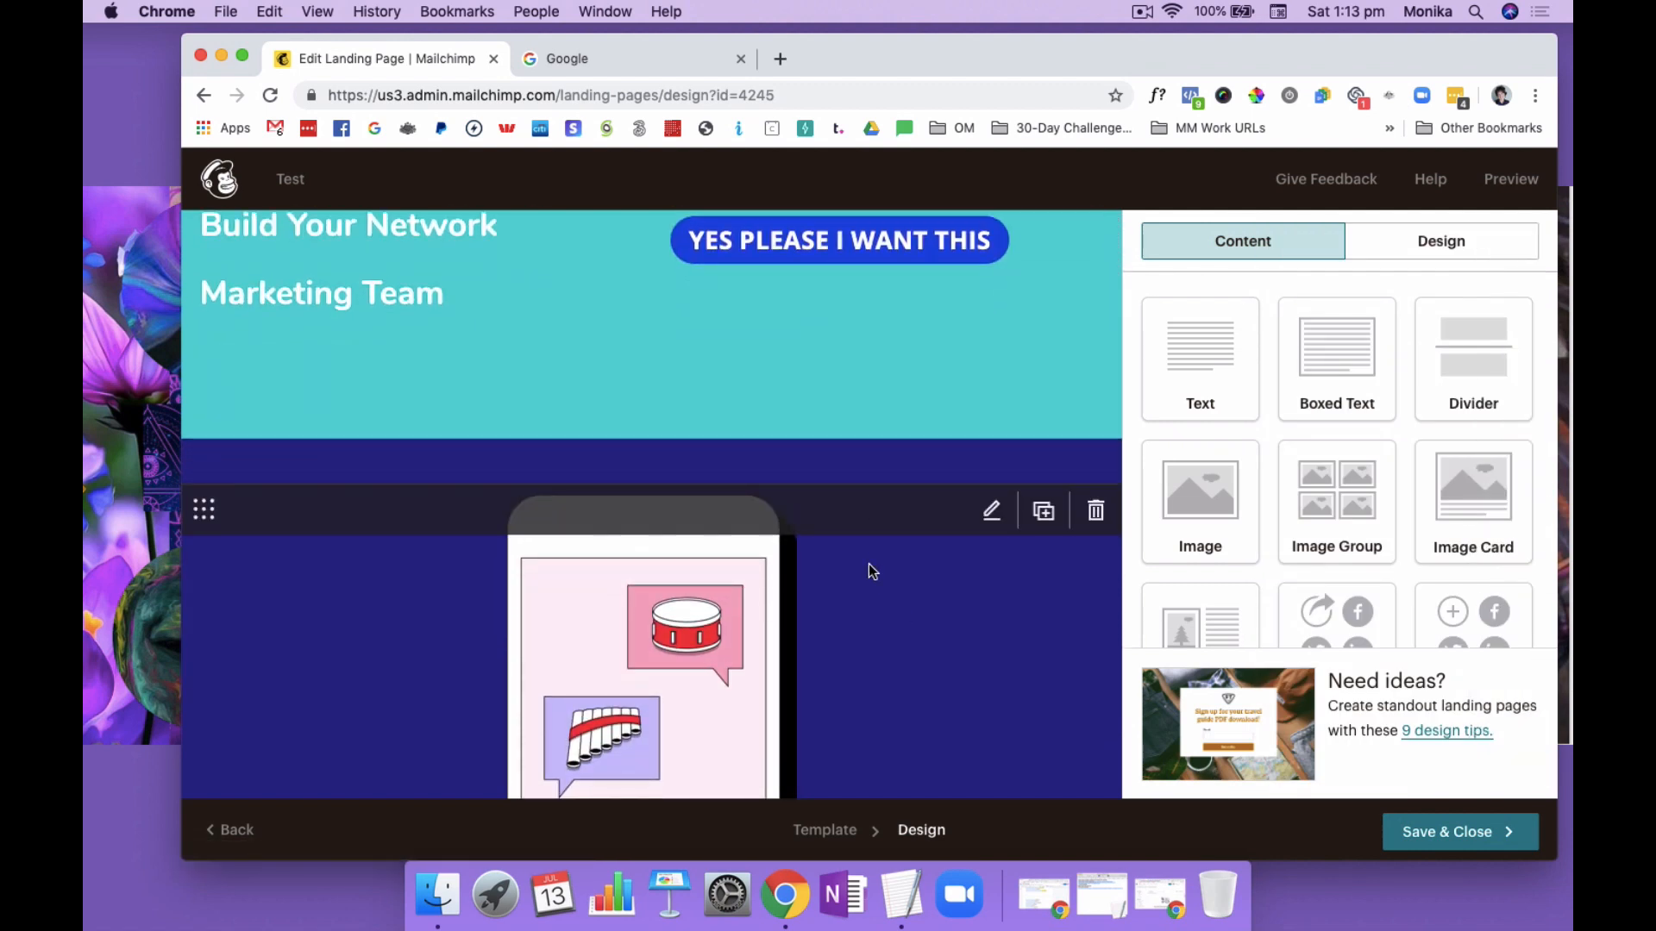
{"action": "scroll", "coordinate": [871, 571], "scroll_direction": "down", "scroll_amount": 3}
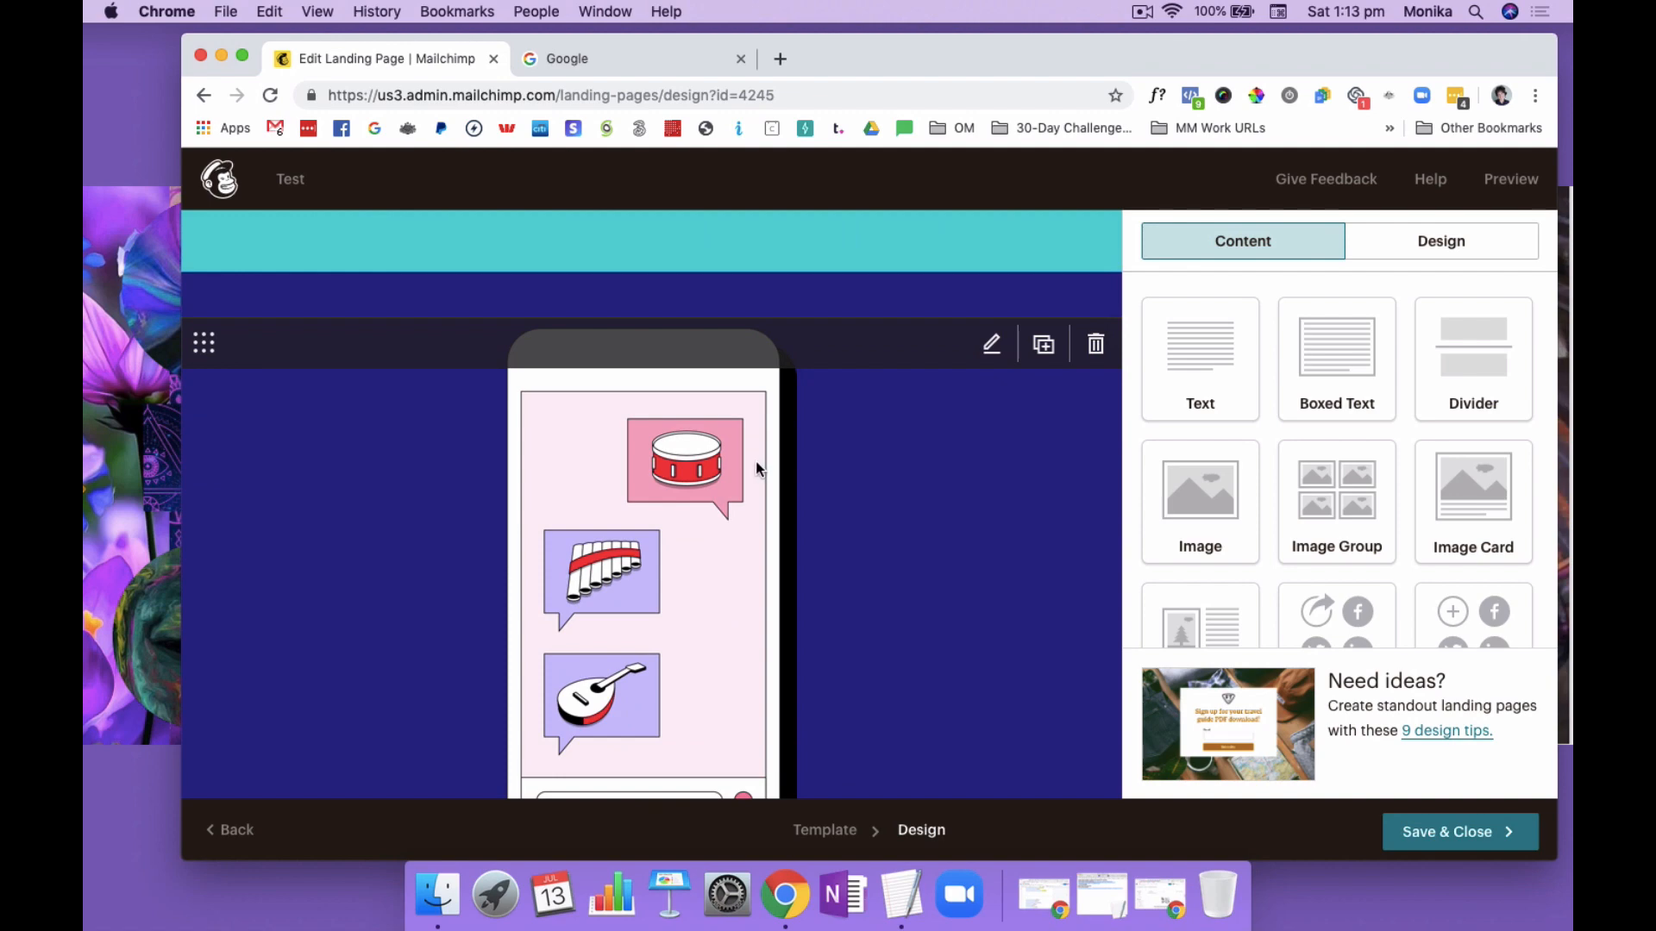
{"action": "left_click", "coordinate": [990, 347]}
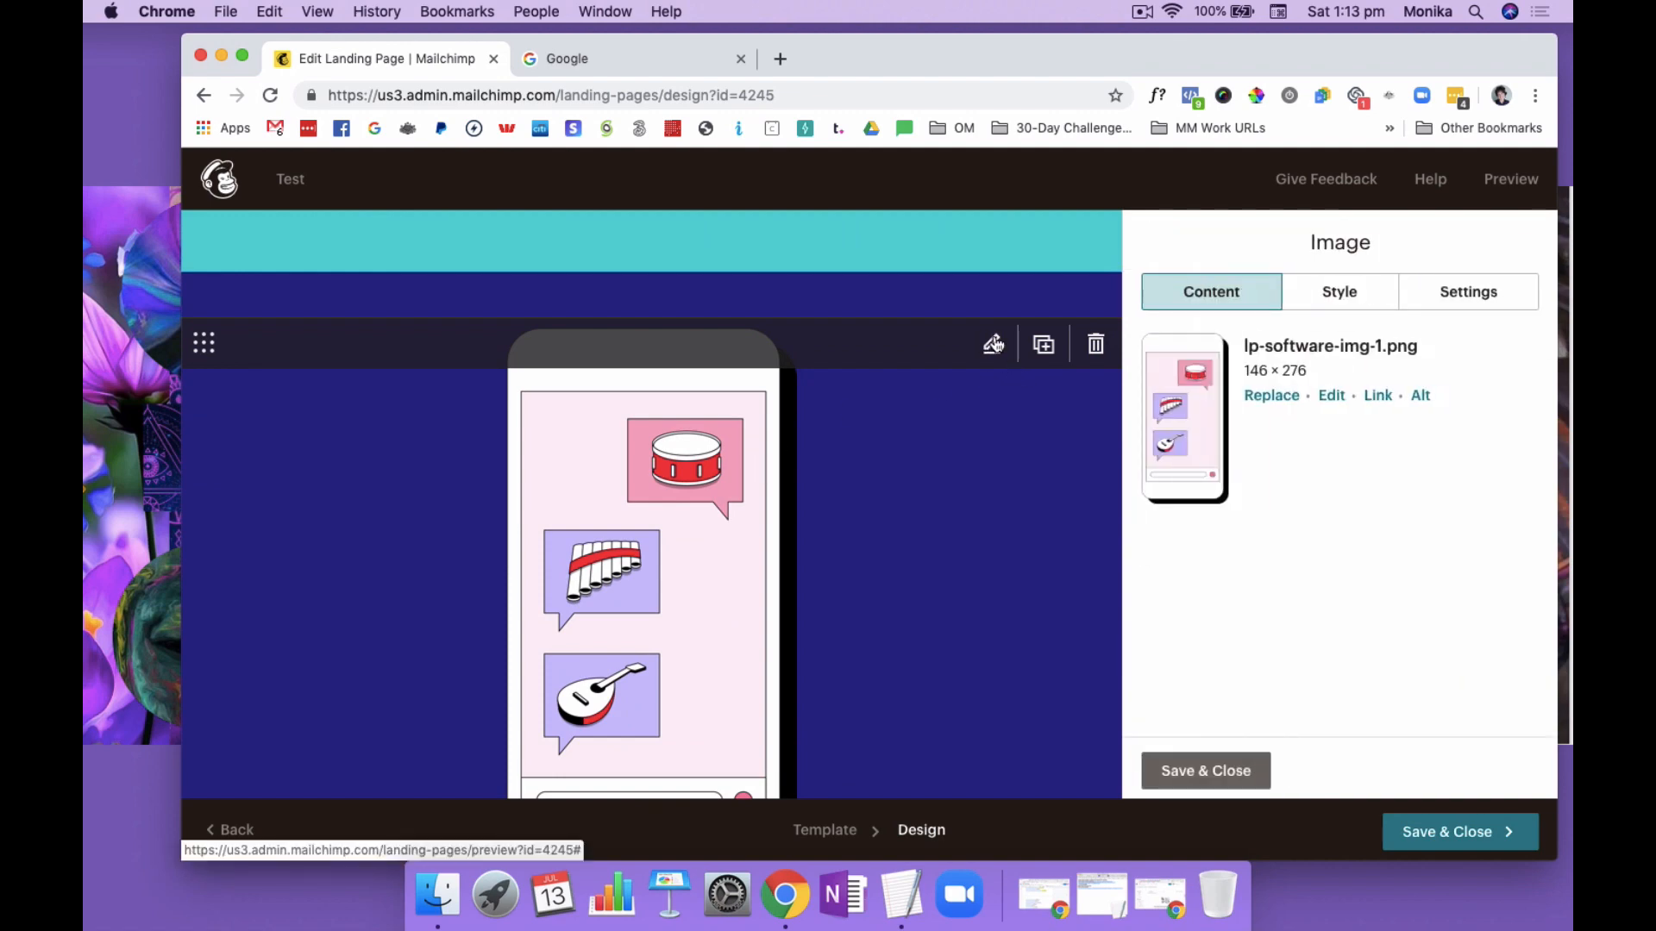
{"action": "left_click", "coordinate": [1270, 396]}
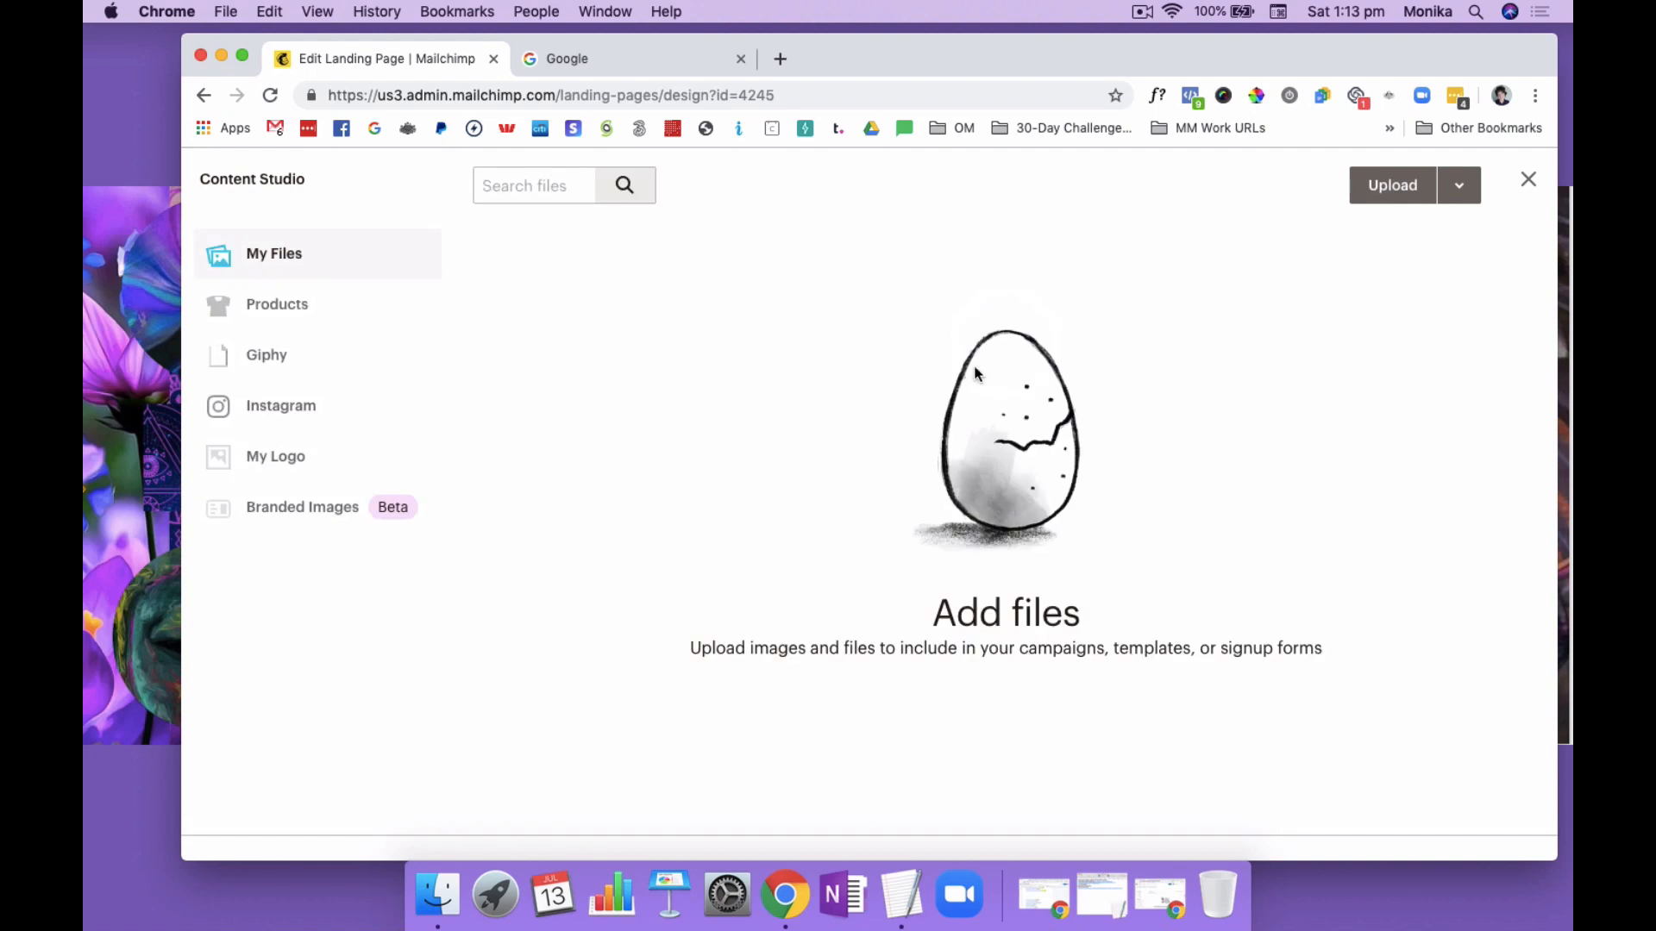
{"action": "left_click", "coordinate": [1393, 186]}
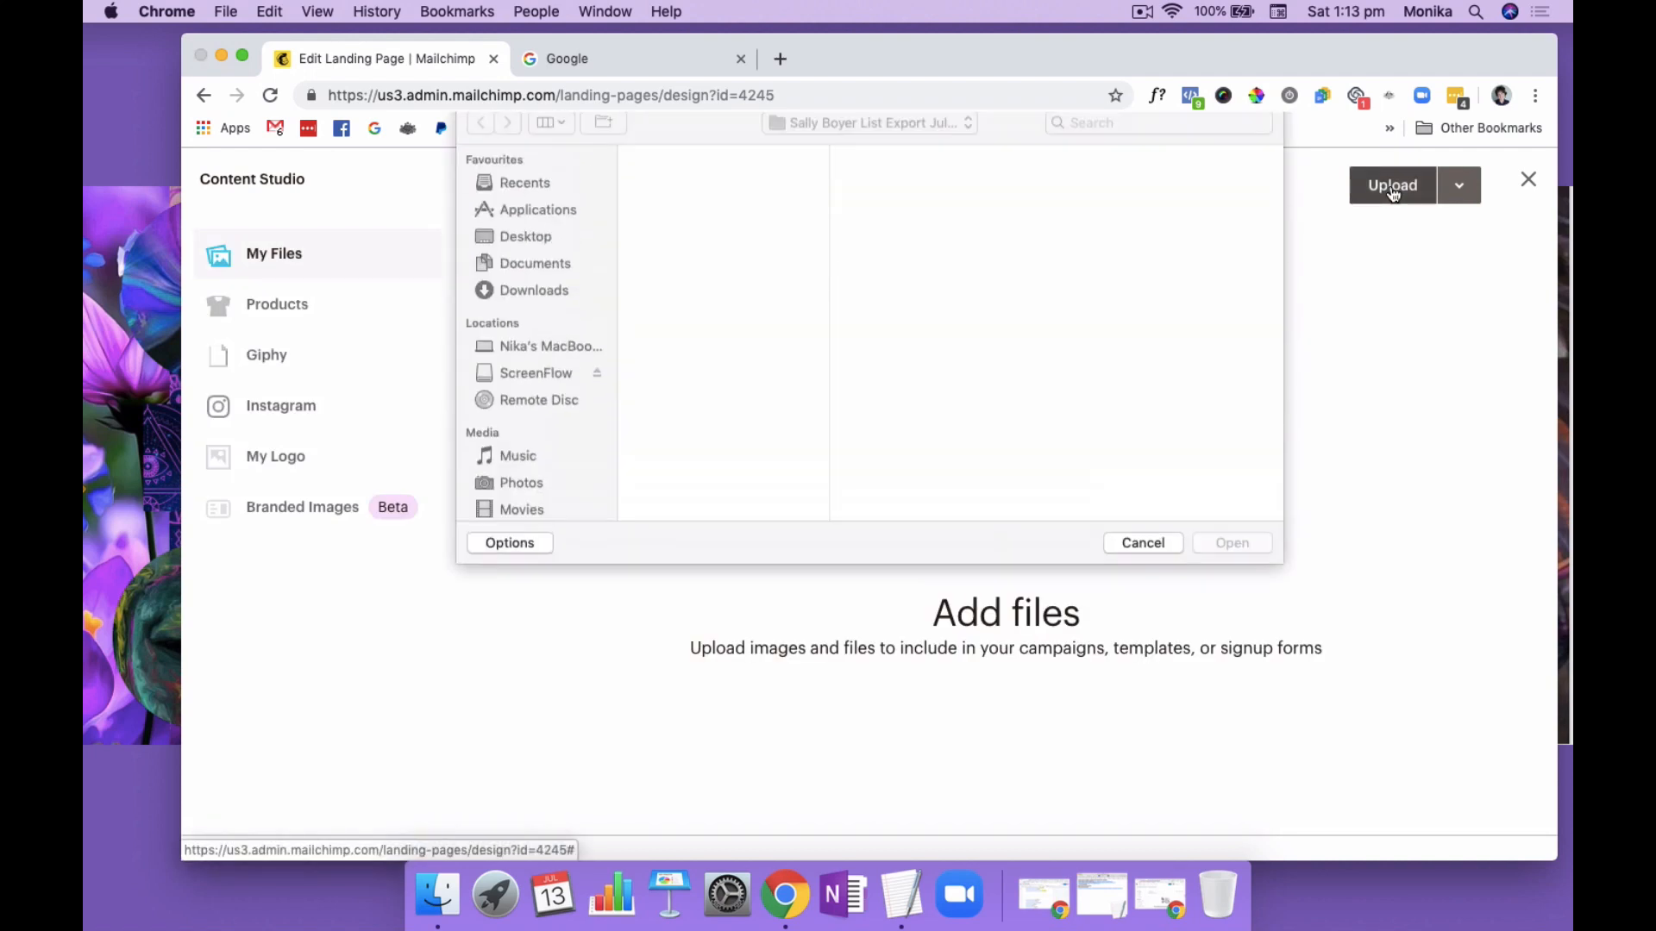
{"action": "left_click", "coordinate": [536, 302]}
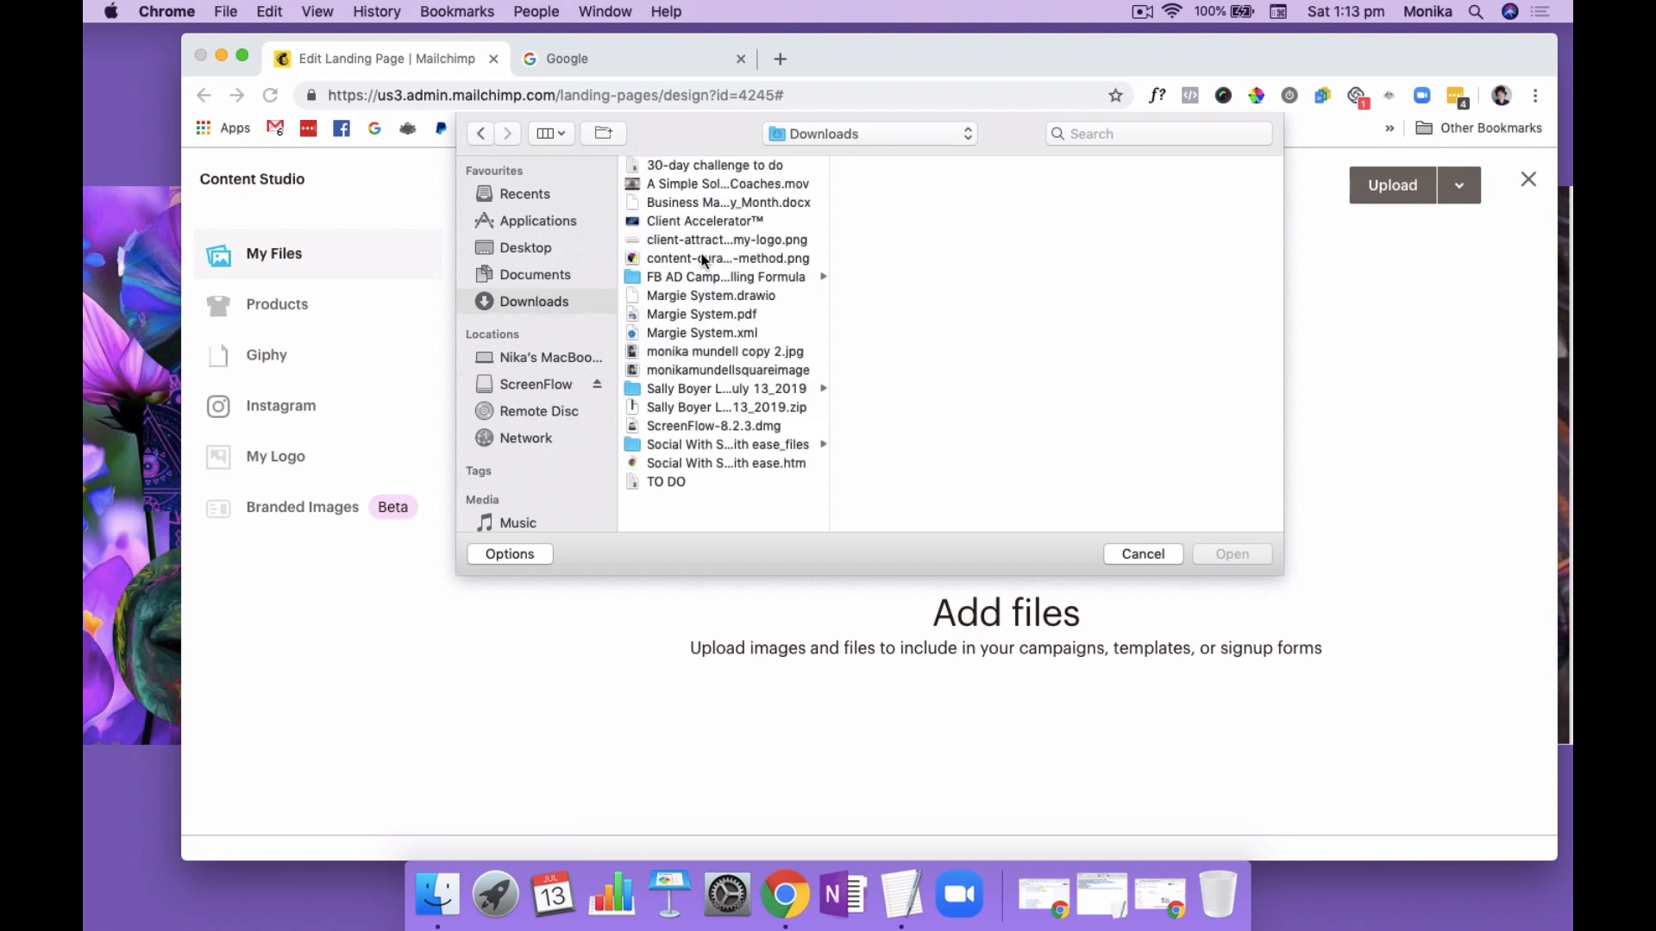
{"action": "left_click", "coordinate": [703, 351]}
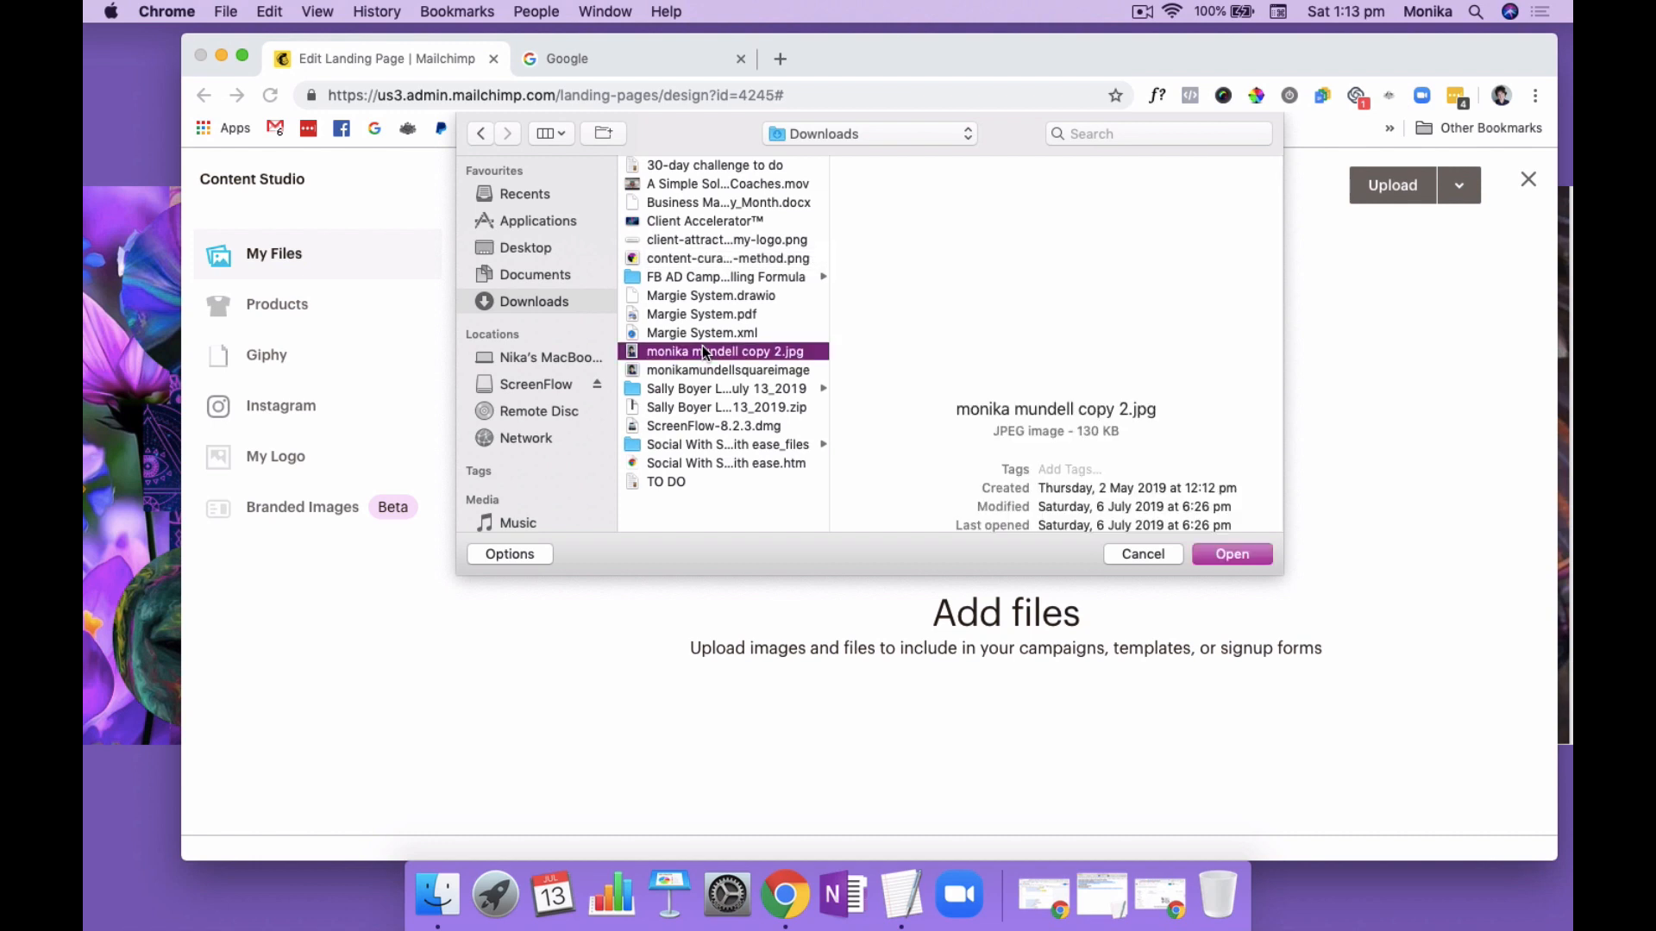
{"action": "left_click", "coordinate": [1223, 549]}
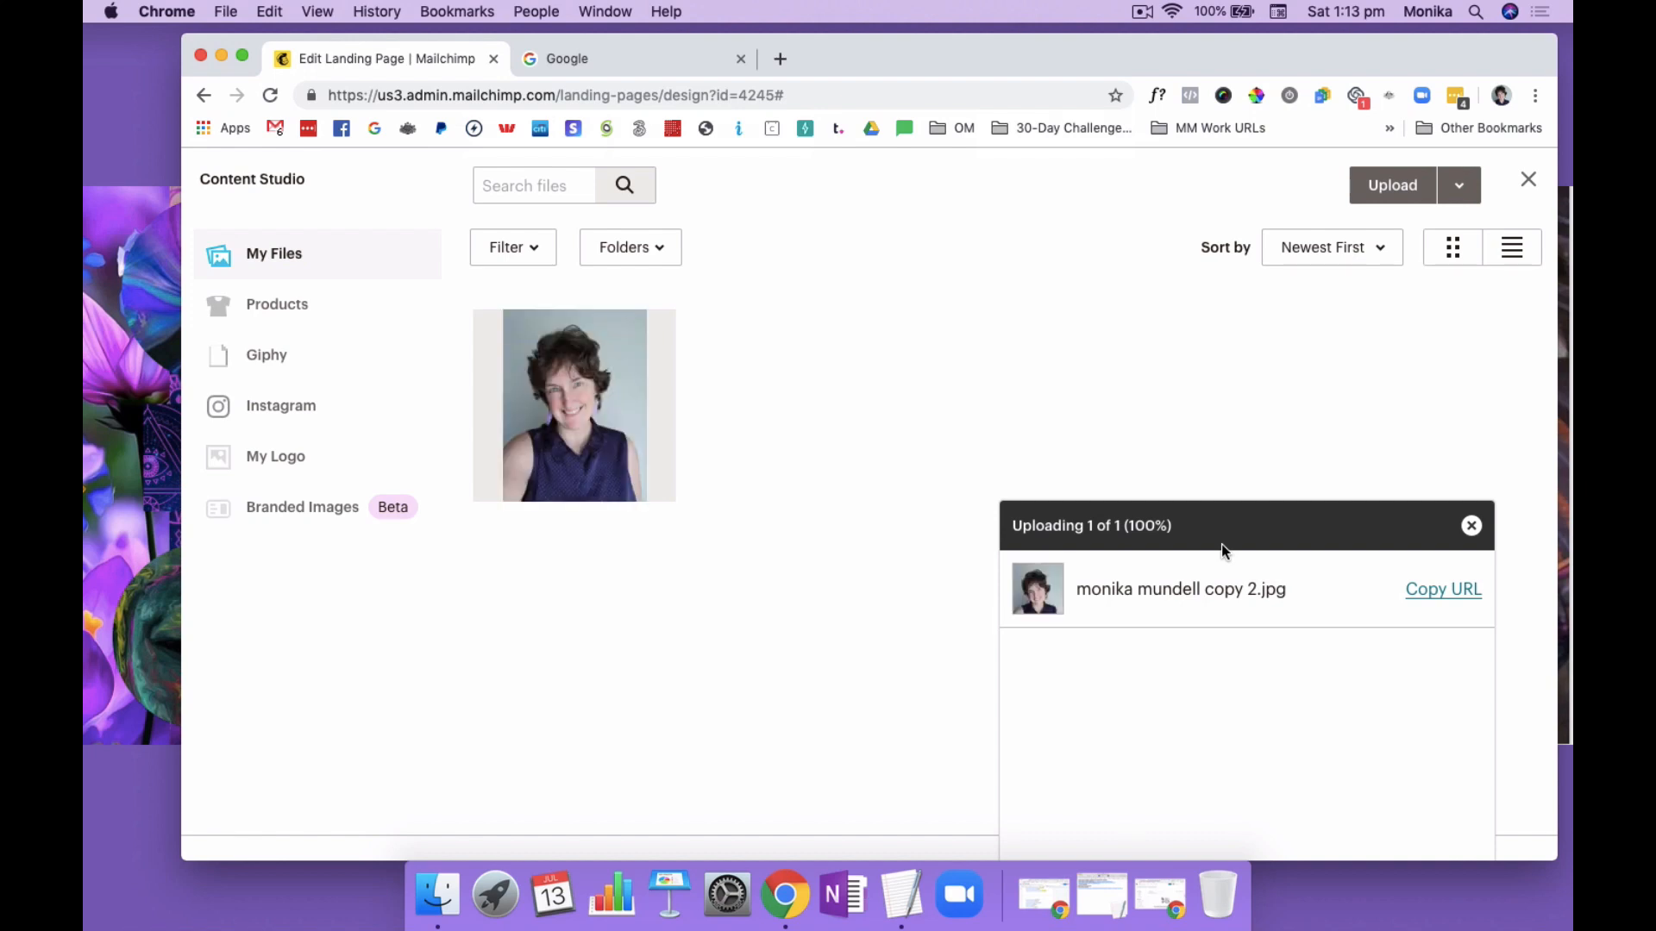
{"action": "left_click", "coordinate": [578, 408]}
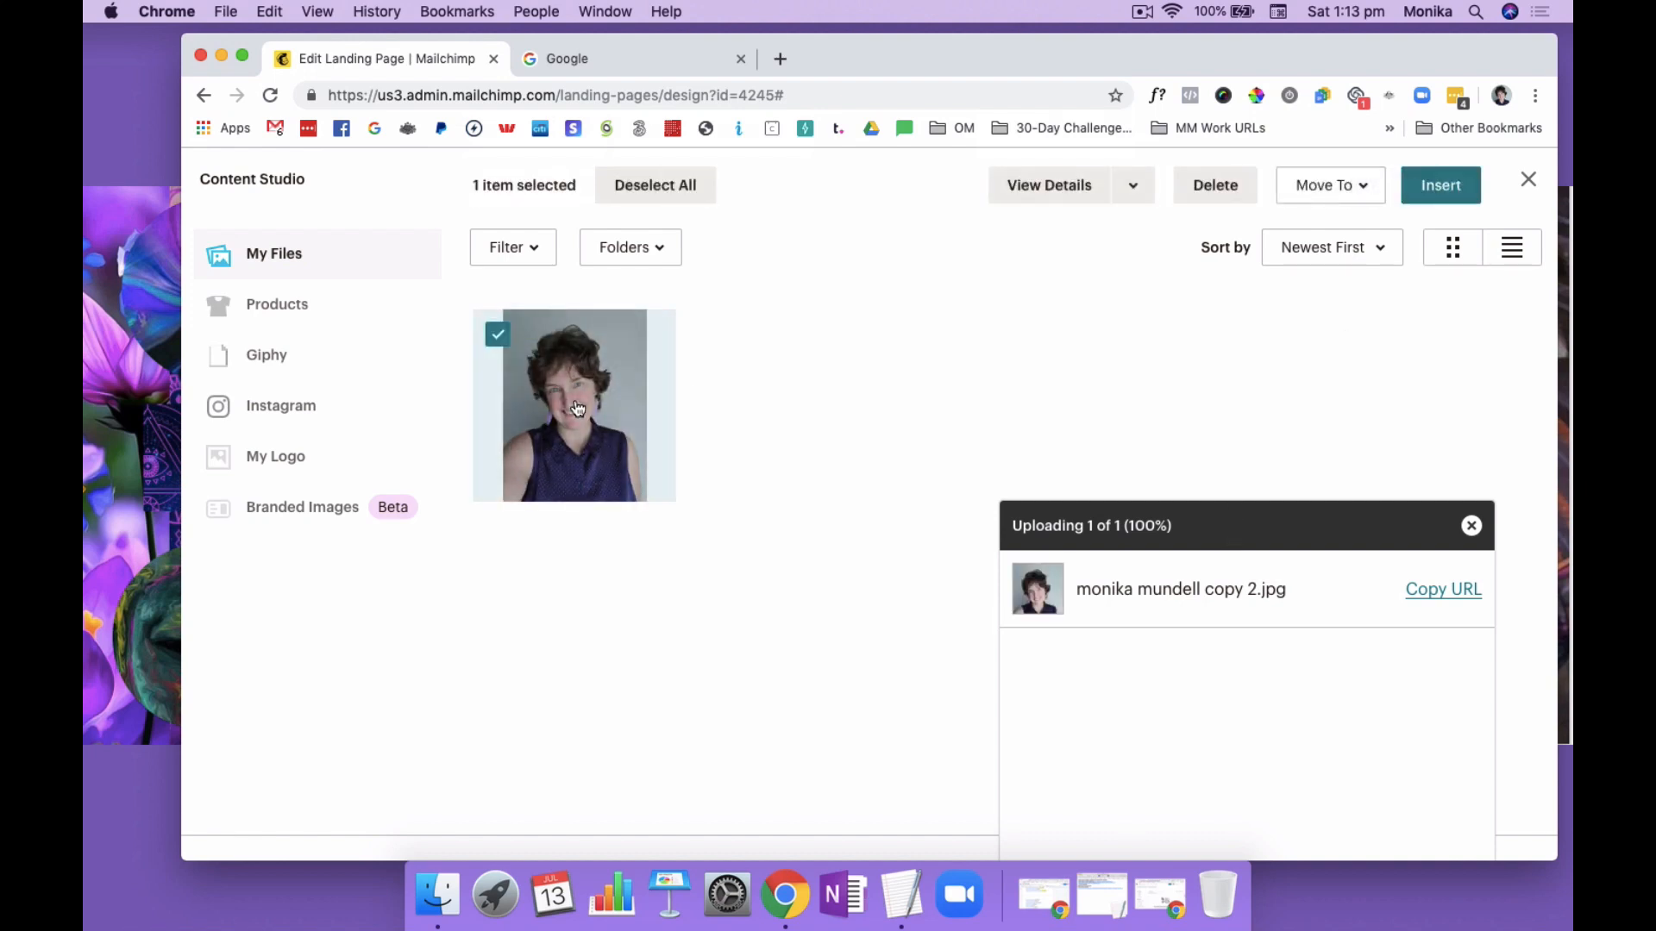
{"action": "left_click", "coordinate": [1467, 184]}
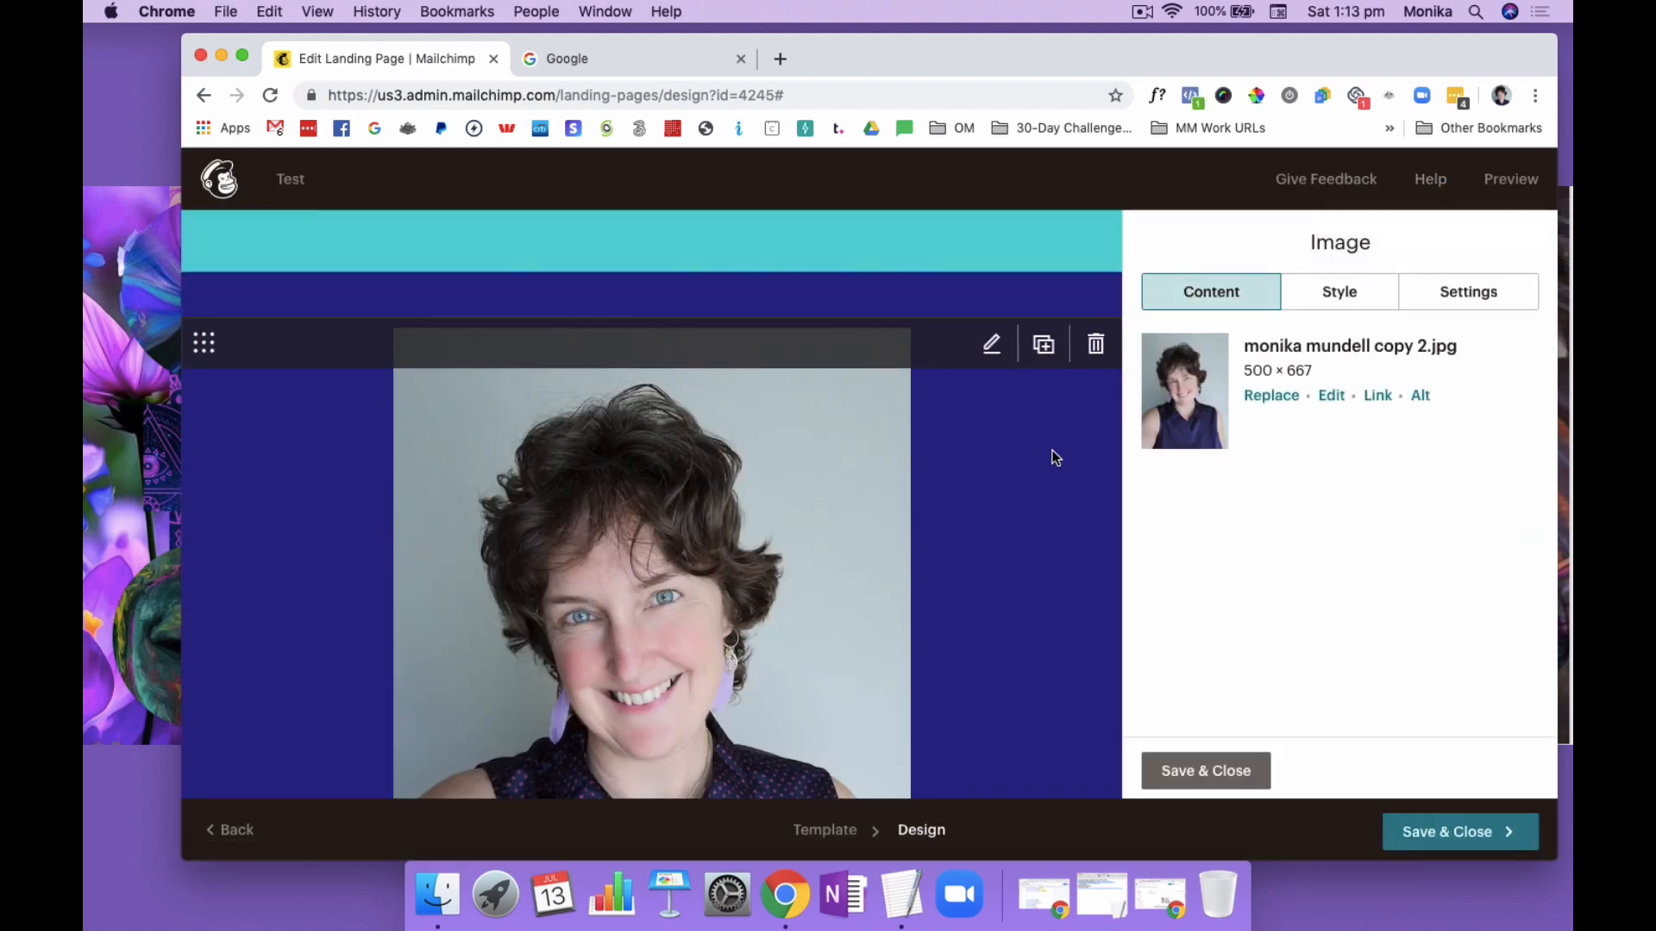
Resize the portrait image to 300 × 400 with locked dimensions and save the edit
{"action": "scroll", "coordinate": [1083, 431], "scroll_direction": "down", "scroll_amount": 4}
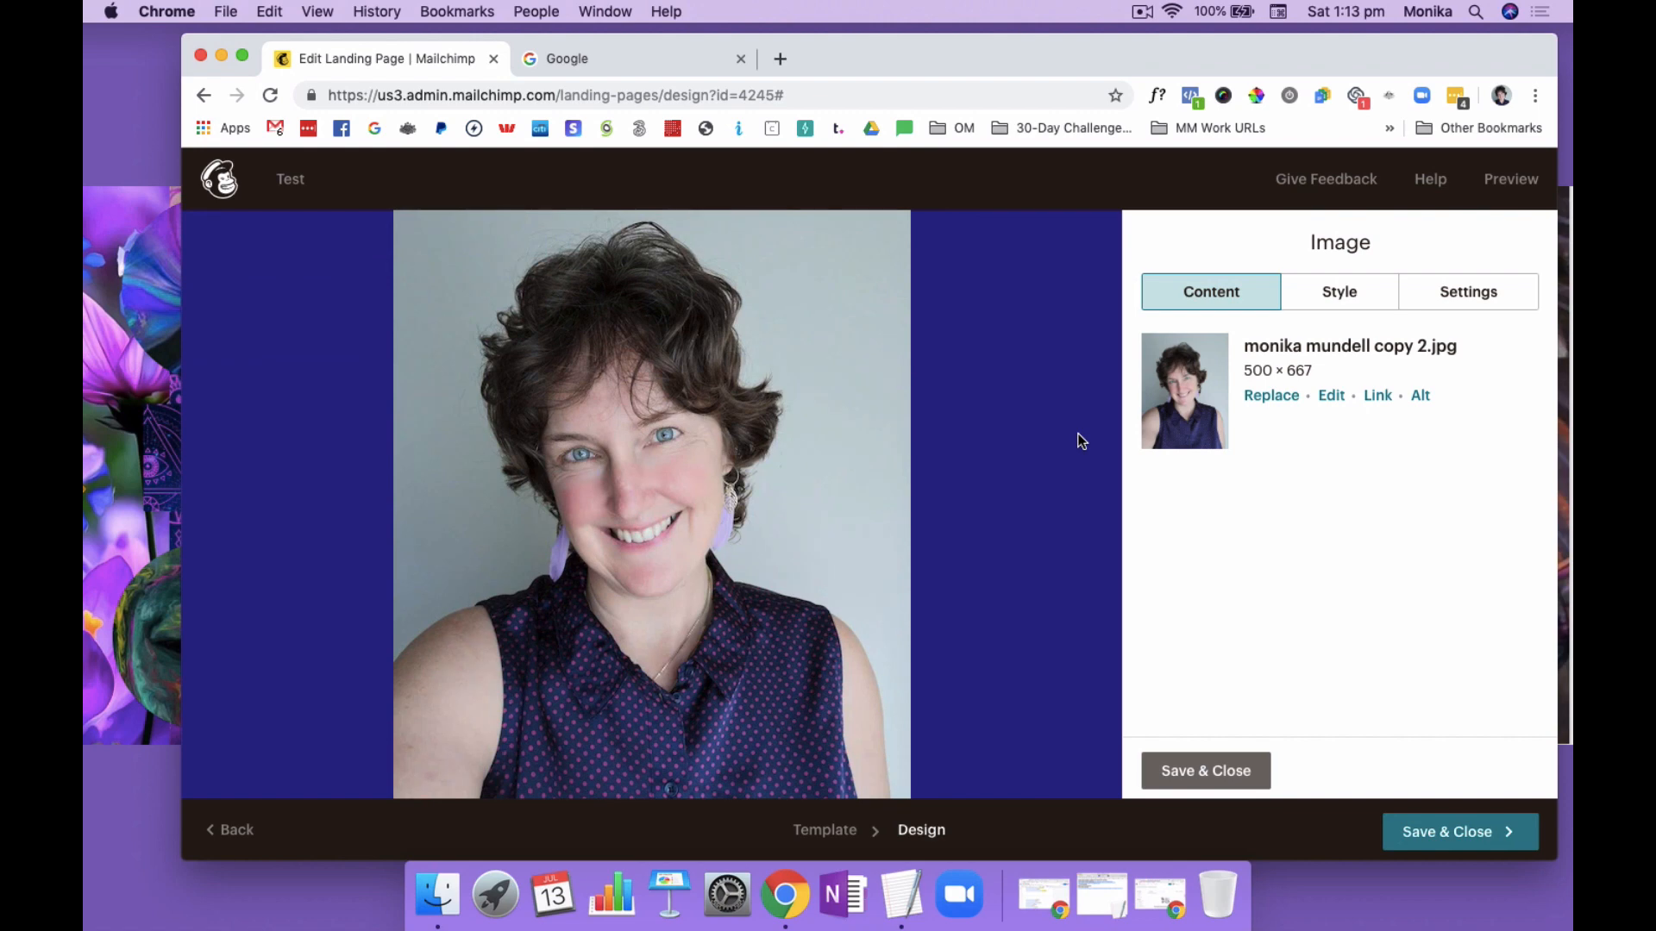
{"action": "left_click", "coordinate": [1331, 397]}
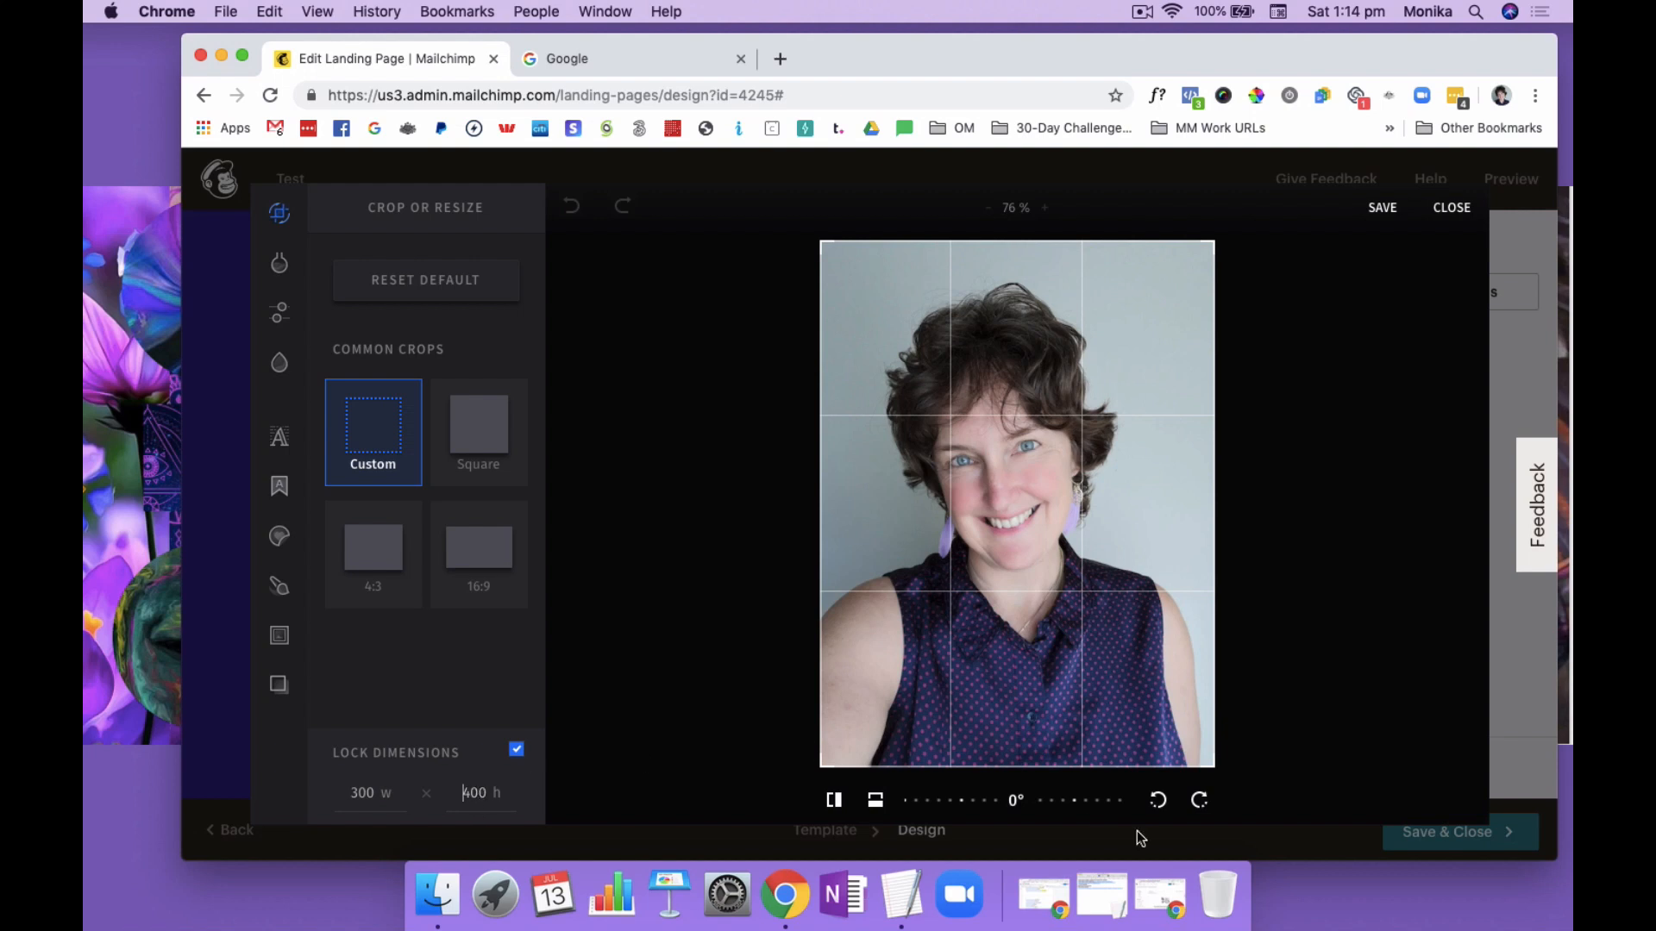
{"action": "left_click", "coordinate": [1382, 208]}
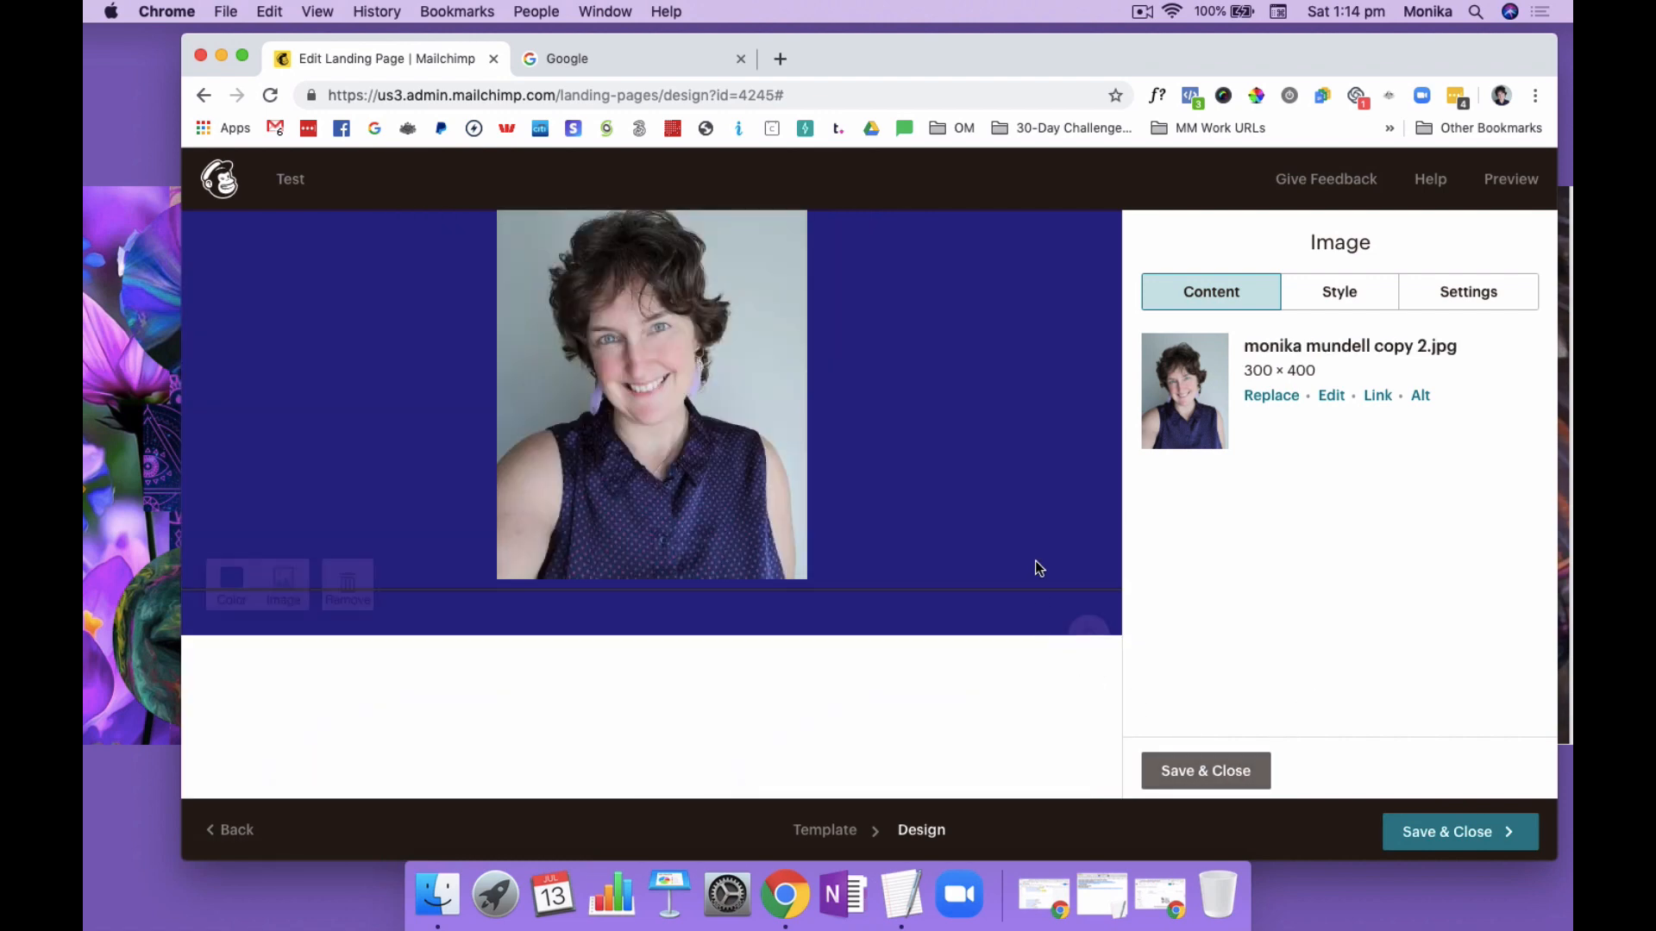
{"action": "scroll", "coordinate": [1035, 547], "scroll_direction": "down", "scroll_amount": 5}
{"action": "scroll", "coordinate": [1035, 544], "scroll_direction": "up", "scroll_amount": 2}
{"action": "scroll", "coordinate": [1035, 541], "scroll_direction": "up", "scroll_amount": 5}
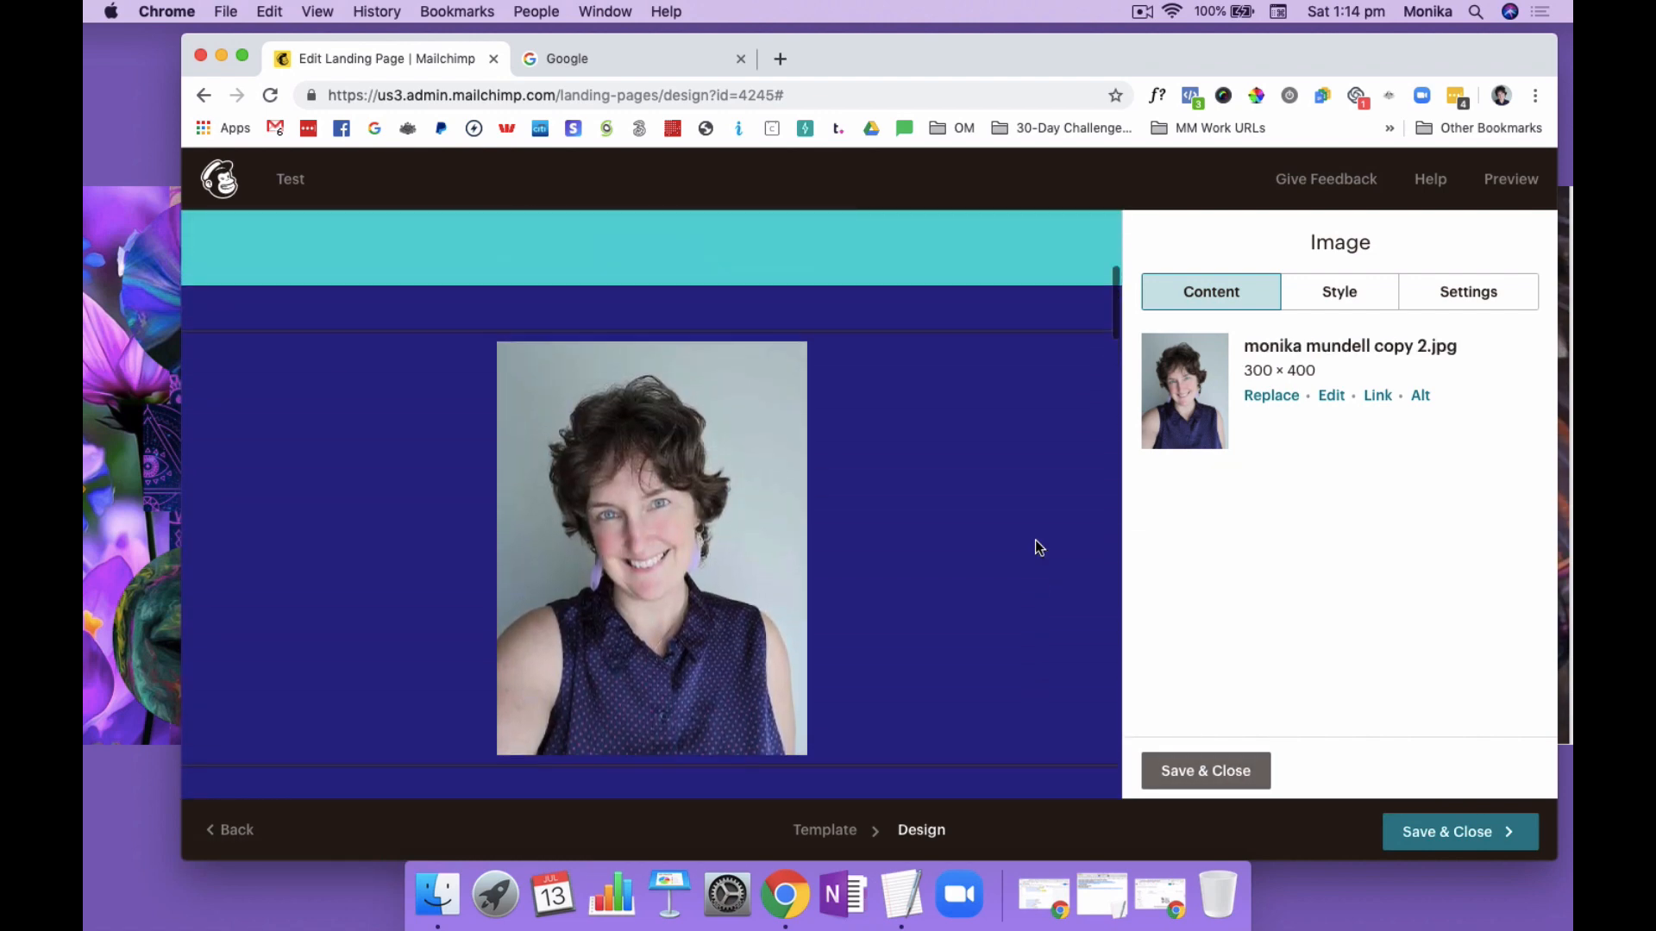
Replace the "Start a band, book a show, or explore new music." heading with "A Sub Heading Why They Need This"
{"action": "scroll", "coordinate": [1035, 541], "scroll_direction": "down", "scroll_amount": 4}
{"action": "scroll", "coordinate": [1035, 540], "scroll_direction": "down", "scroll_amount": 4}
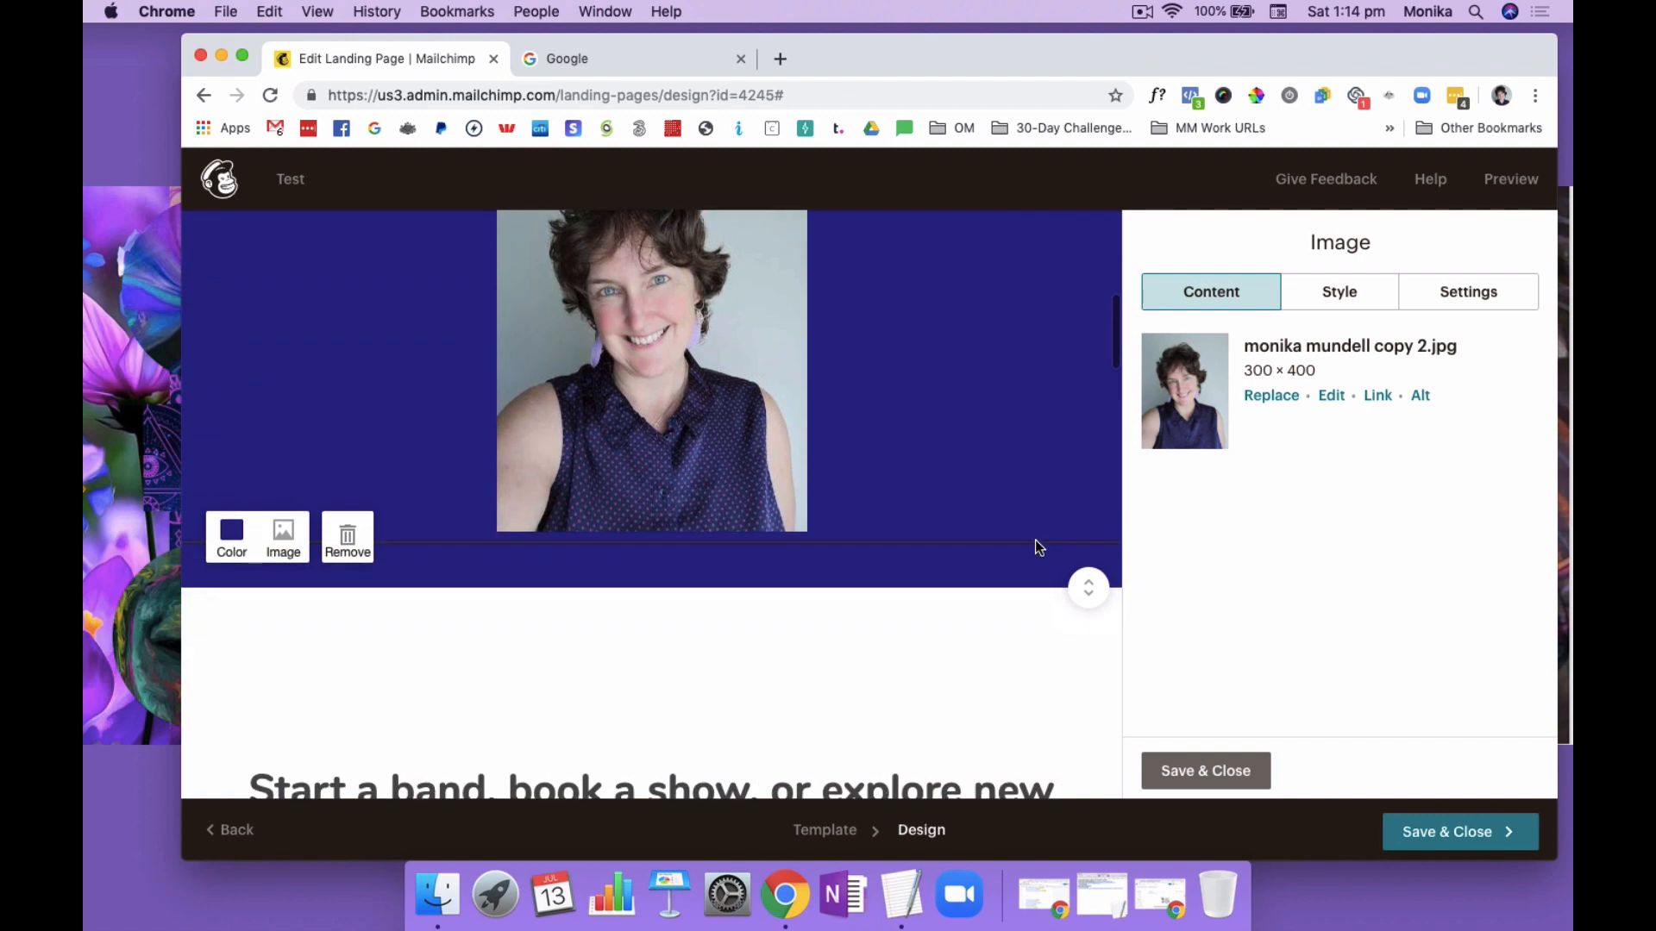
{"action": "scroll", "coordinate": [1039, 541], "scroll_direction": "down", "scroll_amount": 2}
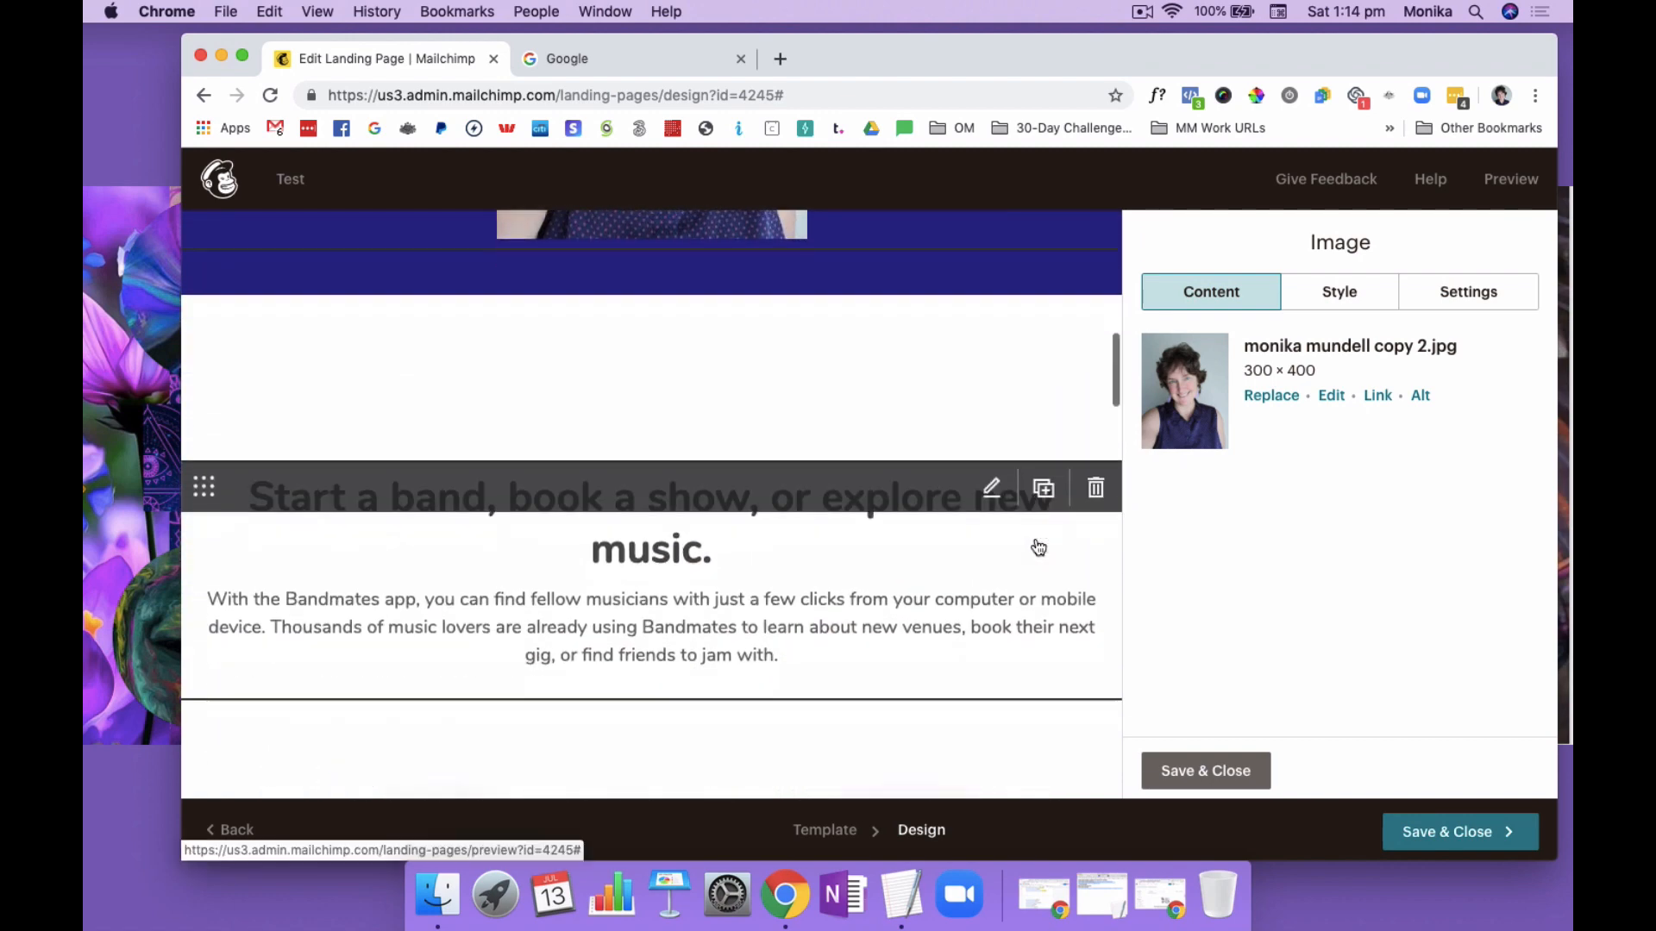
{"action": "left_click", "coordinate": [992, 377]}
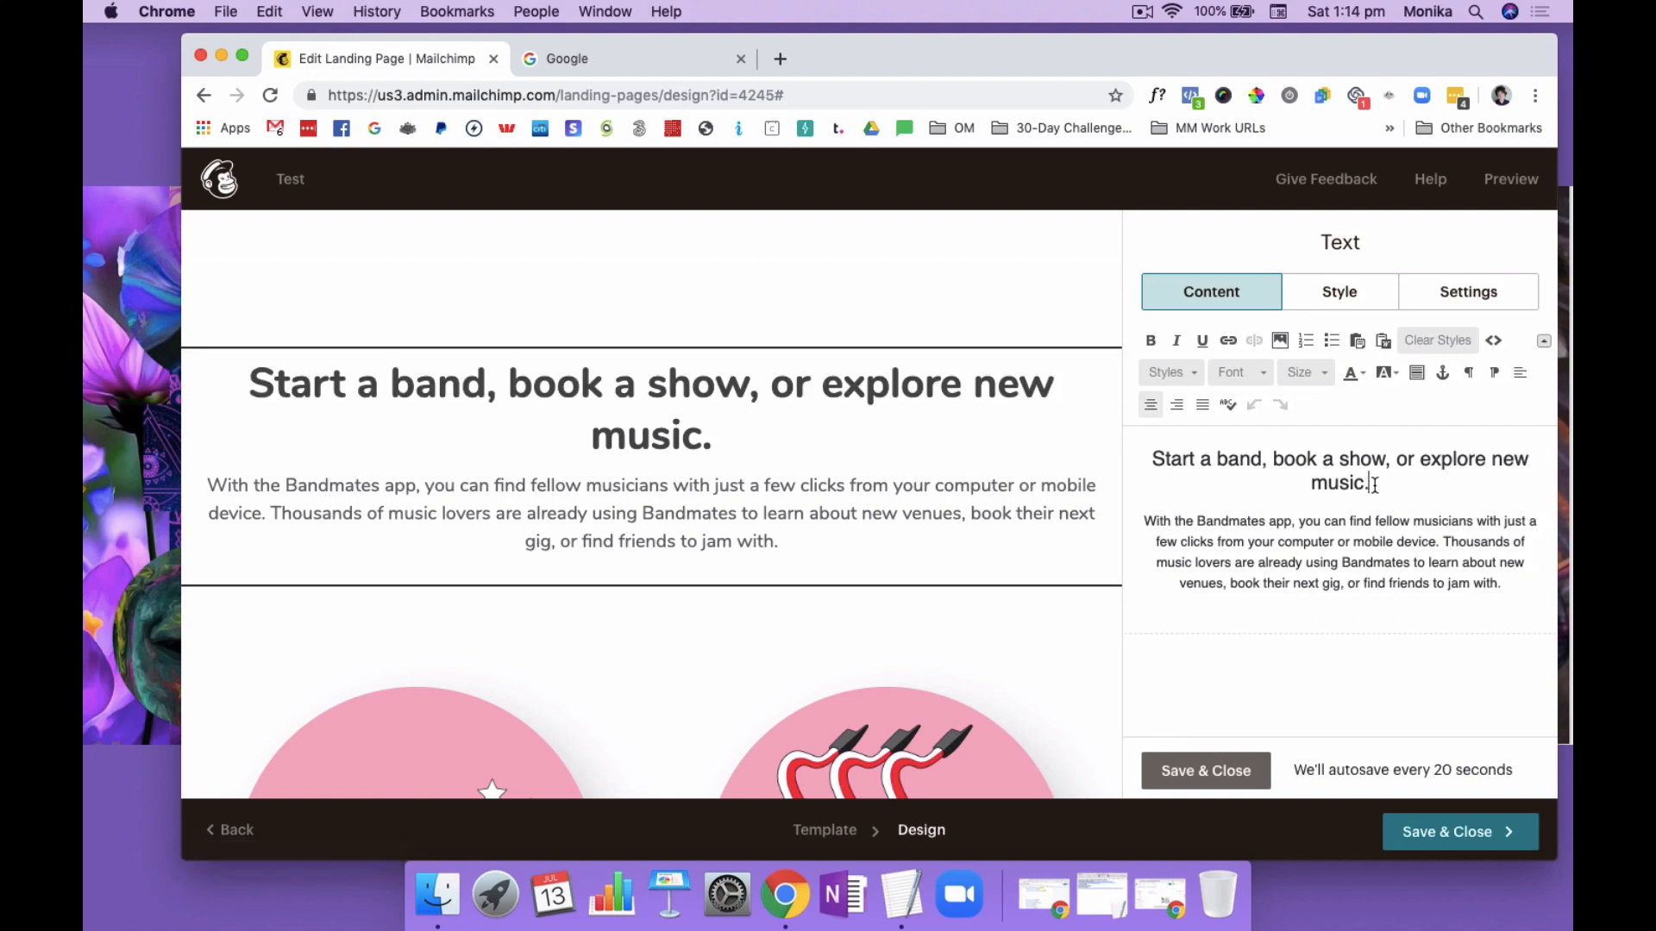
{"action": "left_click_drag", "start_coordinate": [1369, 484], "coordinate": [1150, 452]}
{"action": "type", "text": "W"}
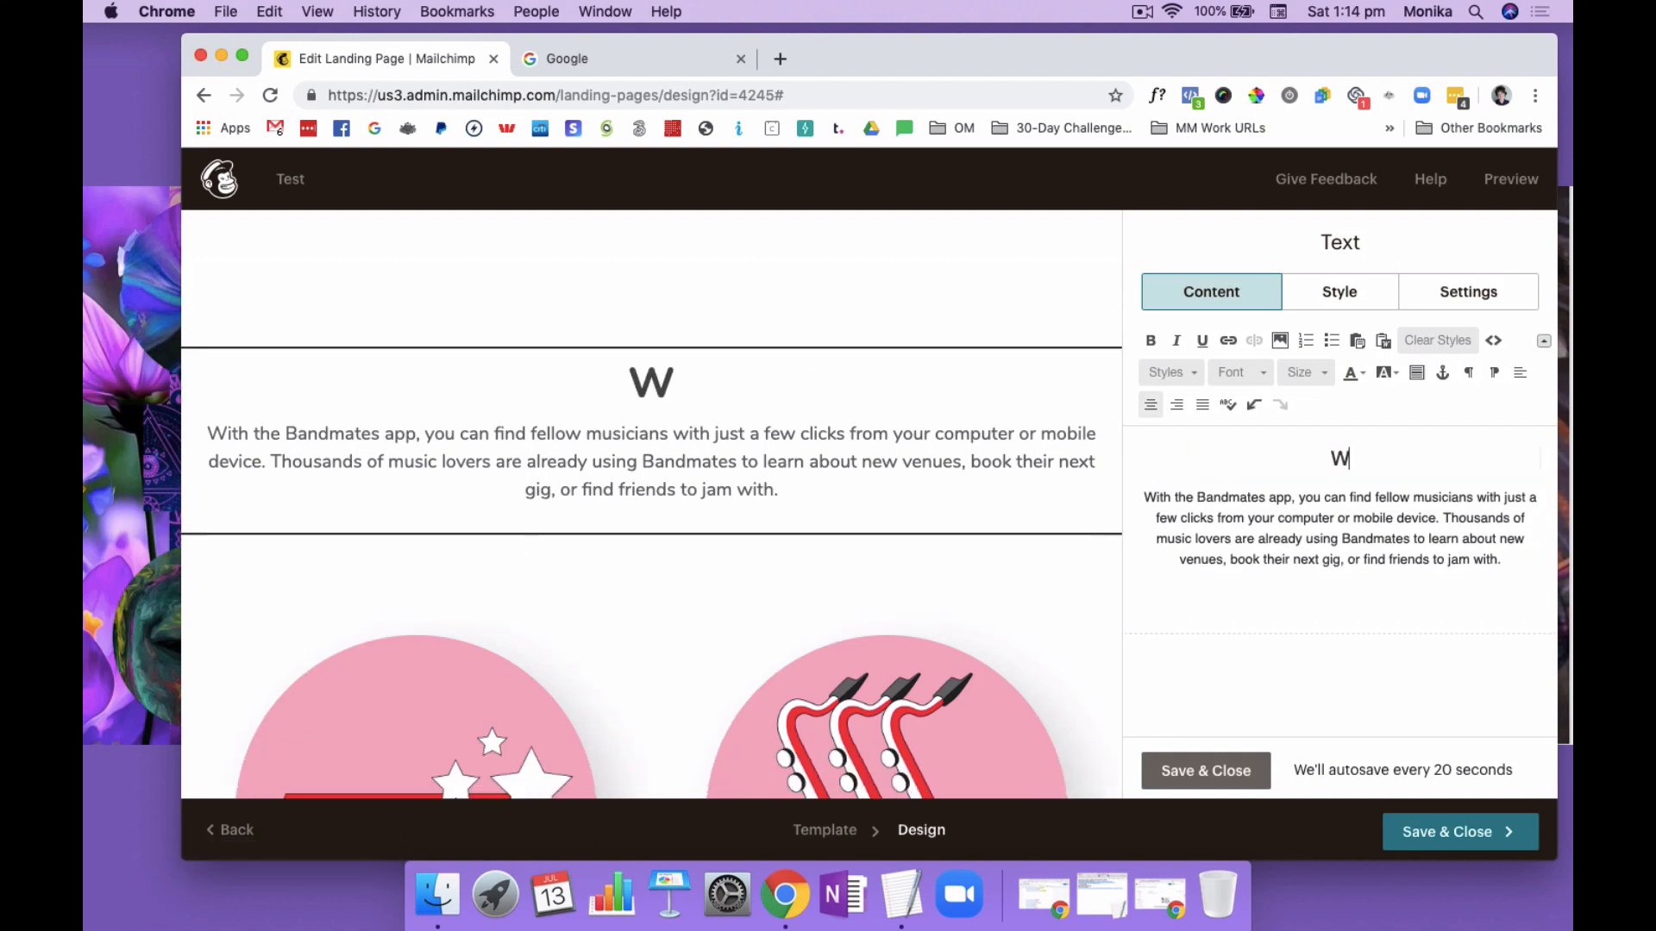
{"action": "type", "text": "Hy"}
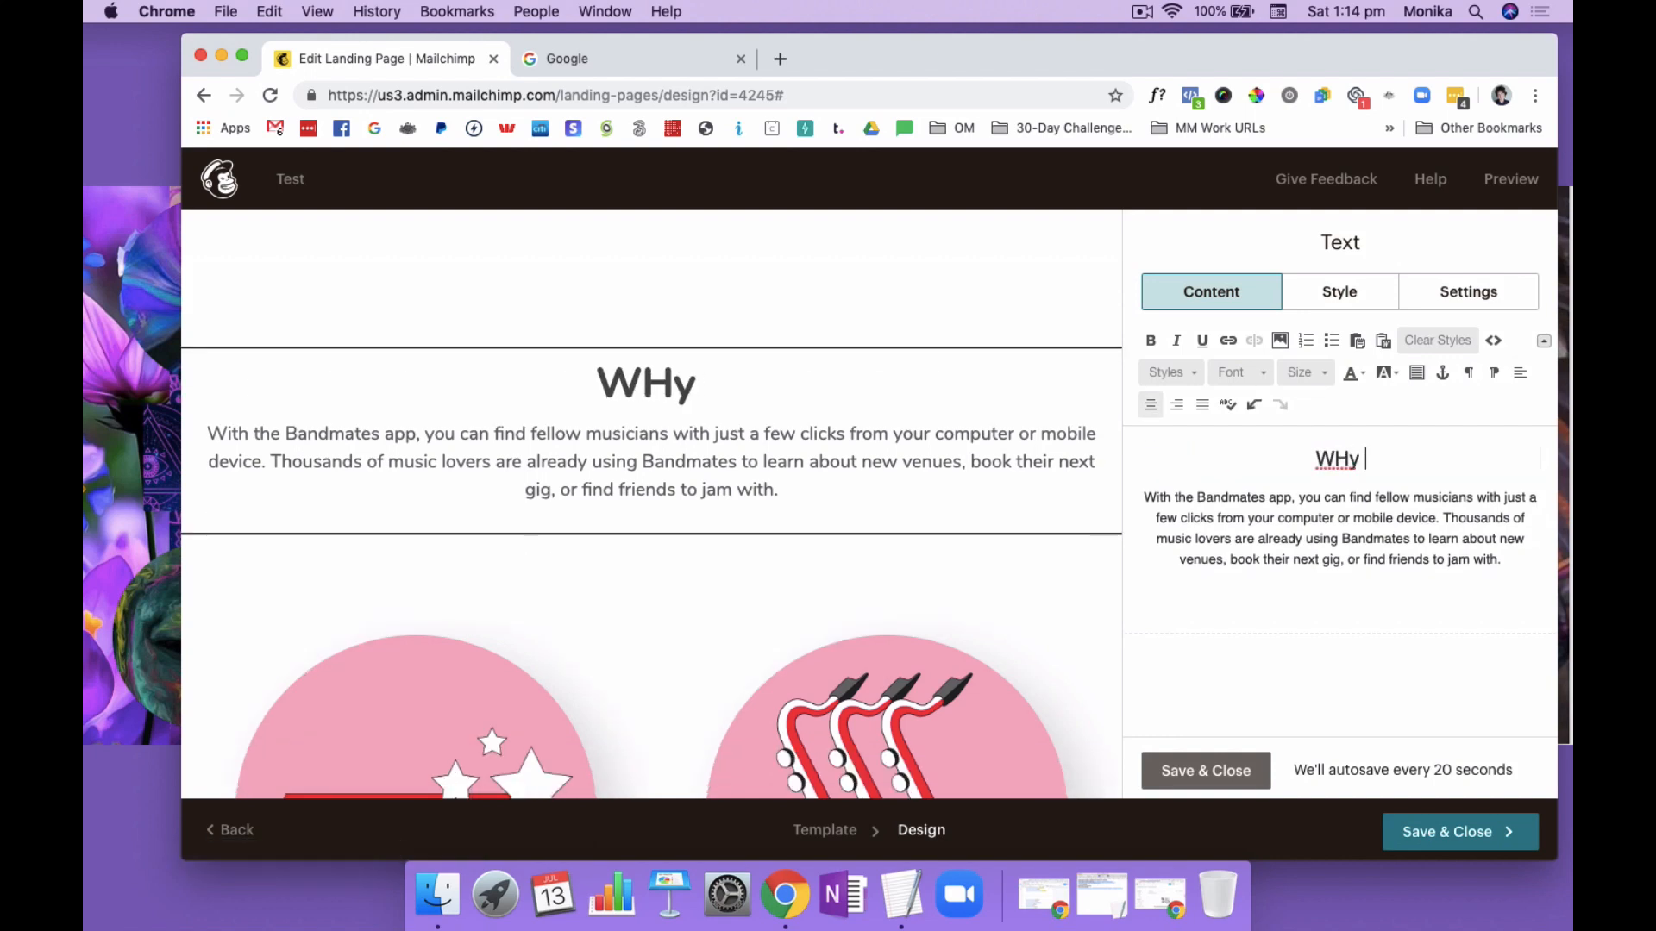
{"action": "key", "text": "BackSpace"}
{"action": "key", "text": "BackSpace"}
{"action": "key", "text": "BackSpace"}
{"action": "type", "text": "A"}
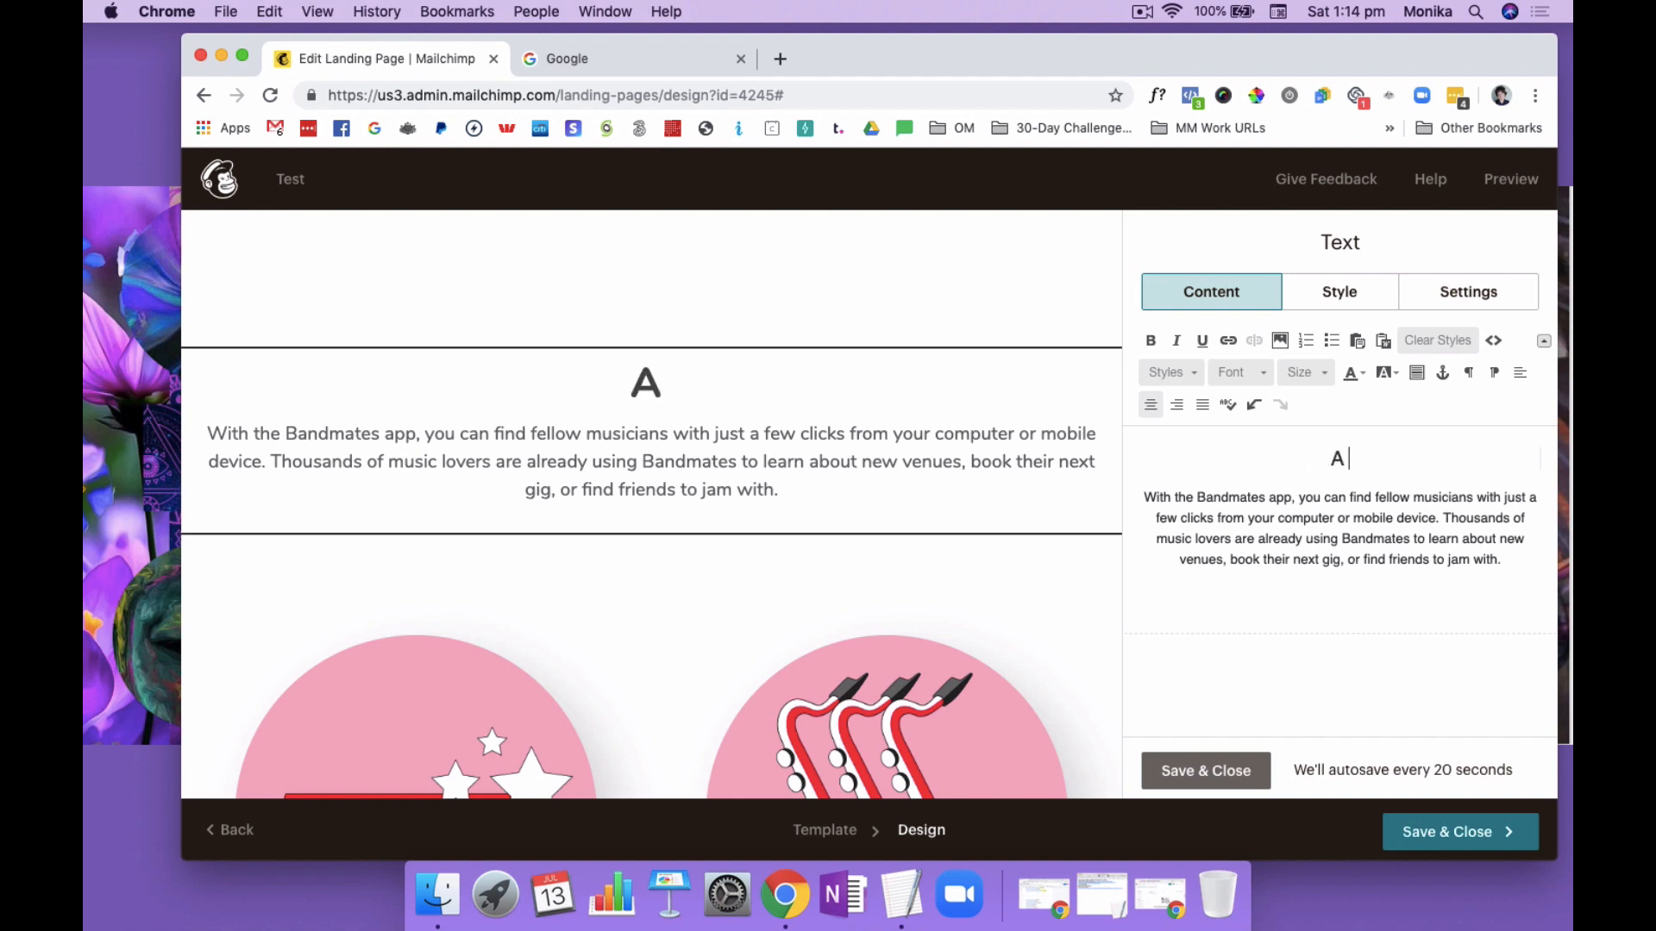
{"action": "type", "text": " Sub Head"}
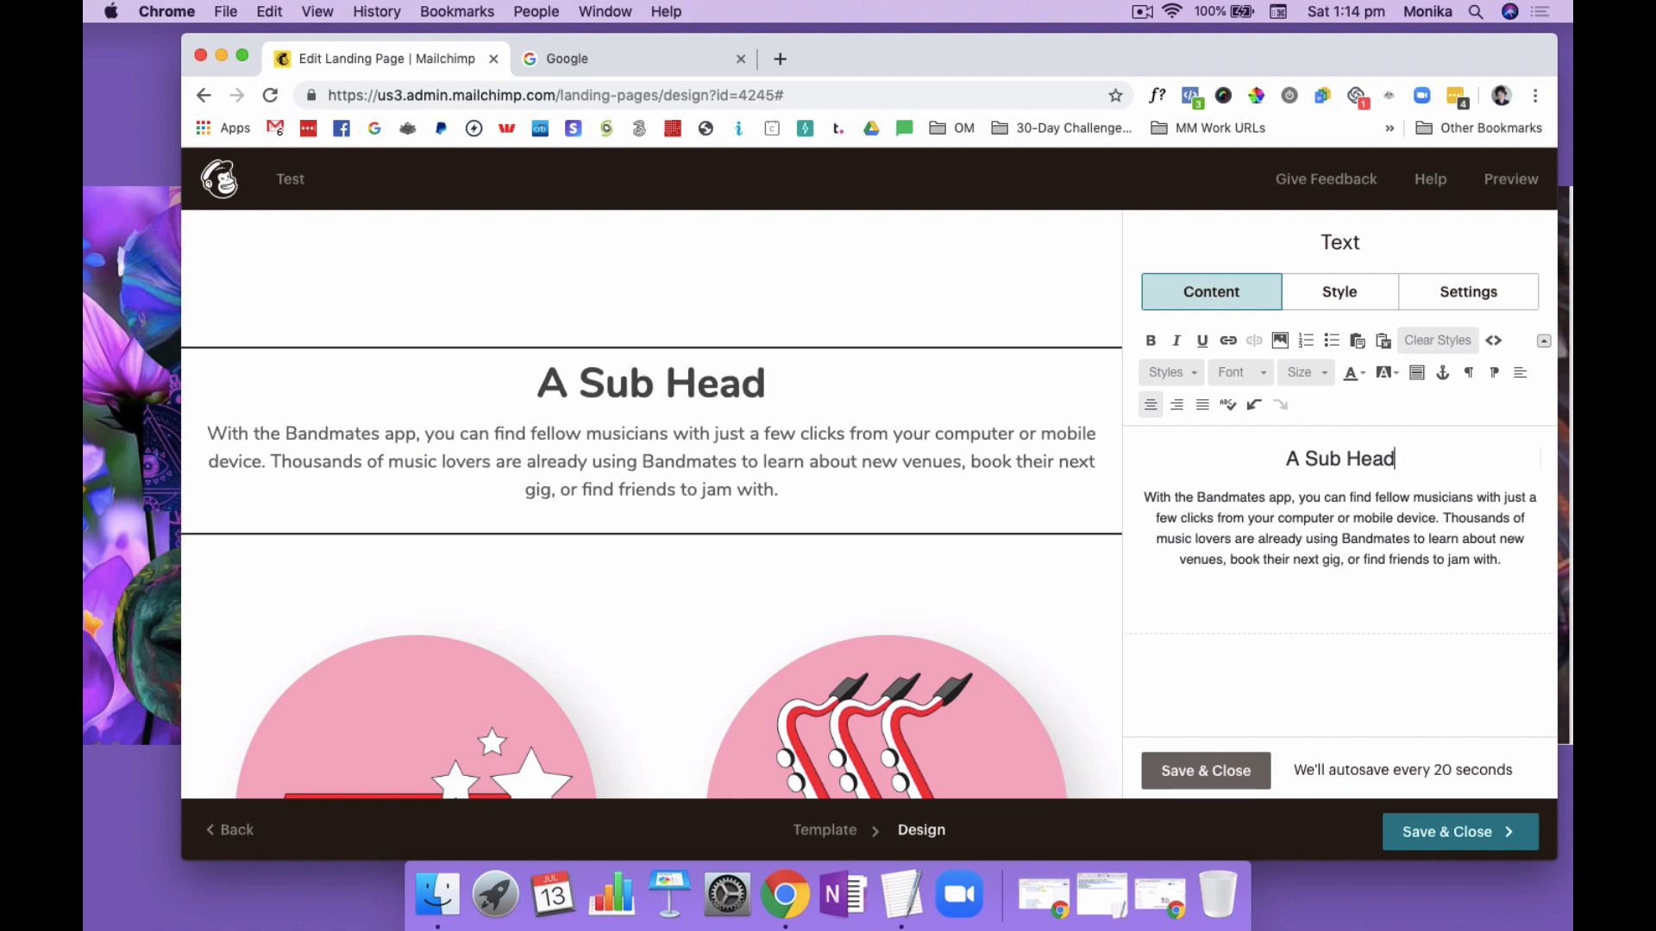
{"action": "type", "text": "ing Why They "}
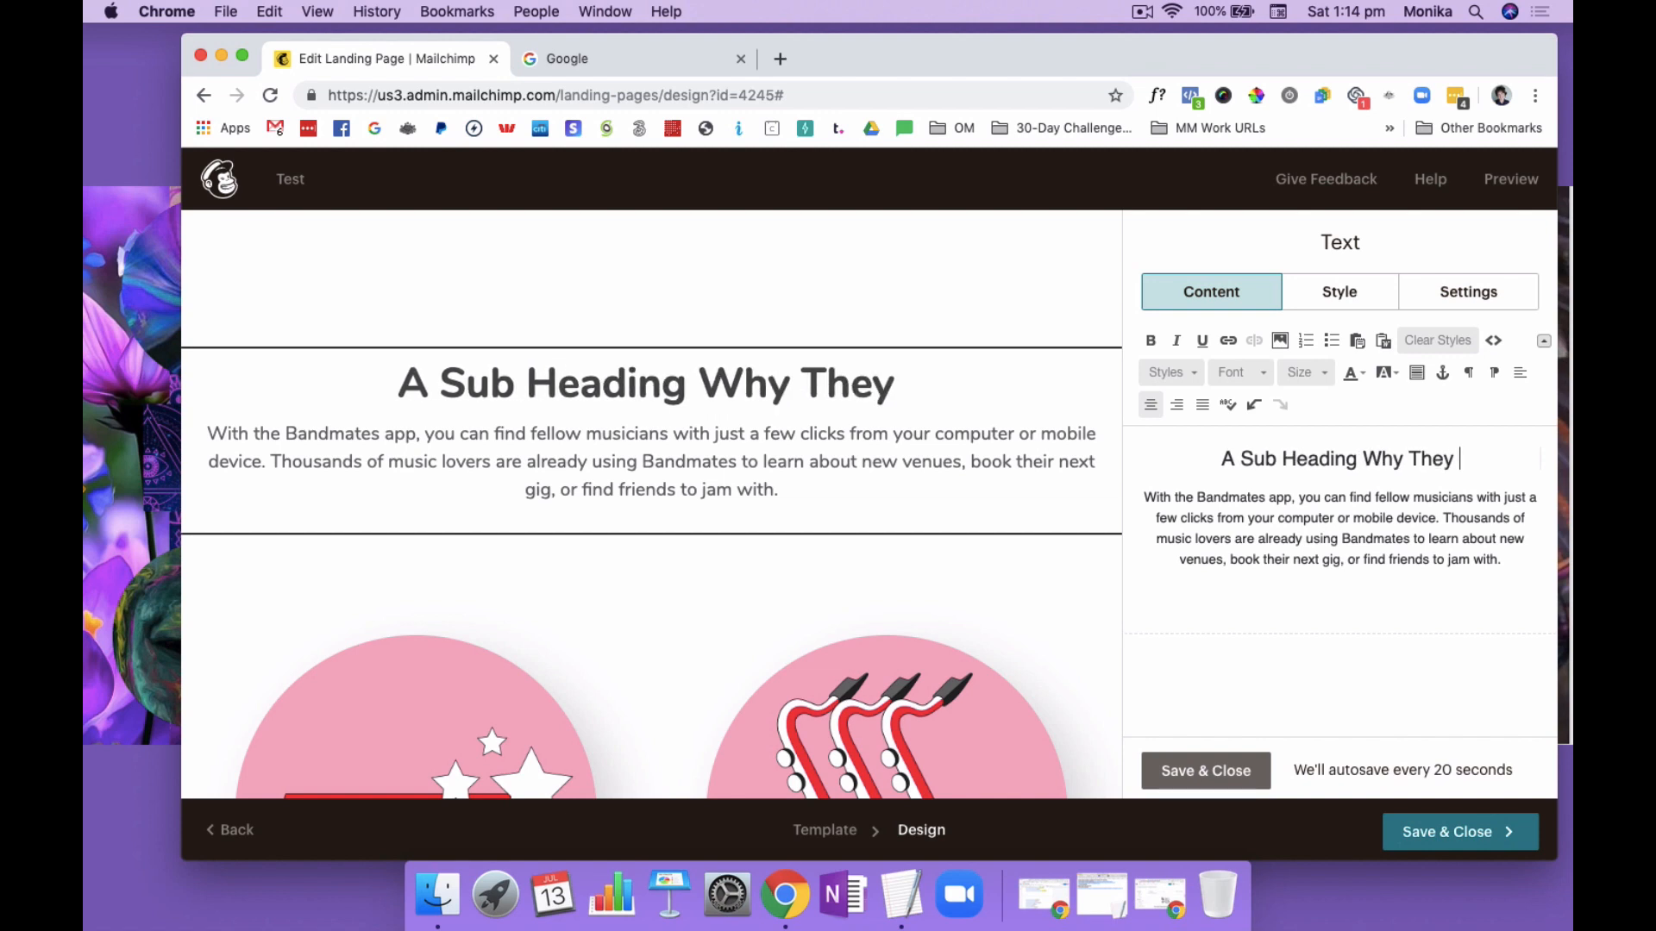
{"action": "type", "text": "Need This"}
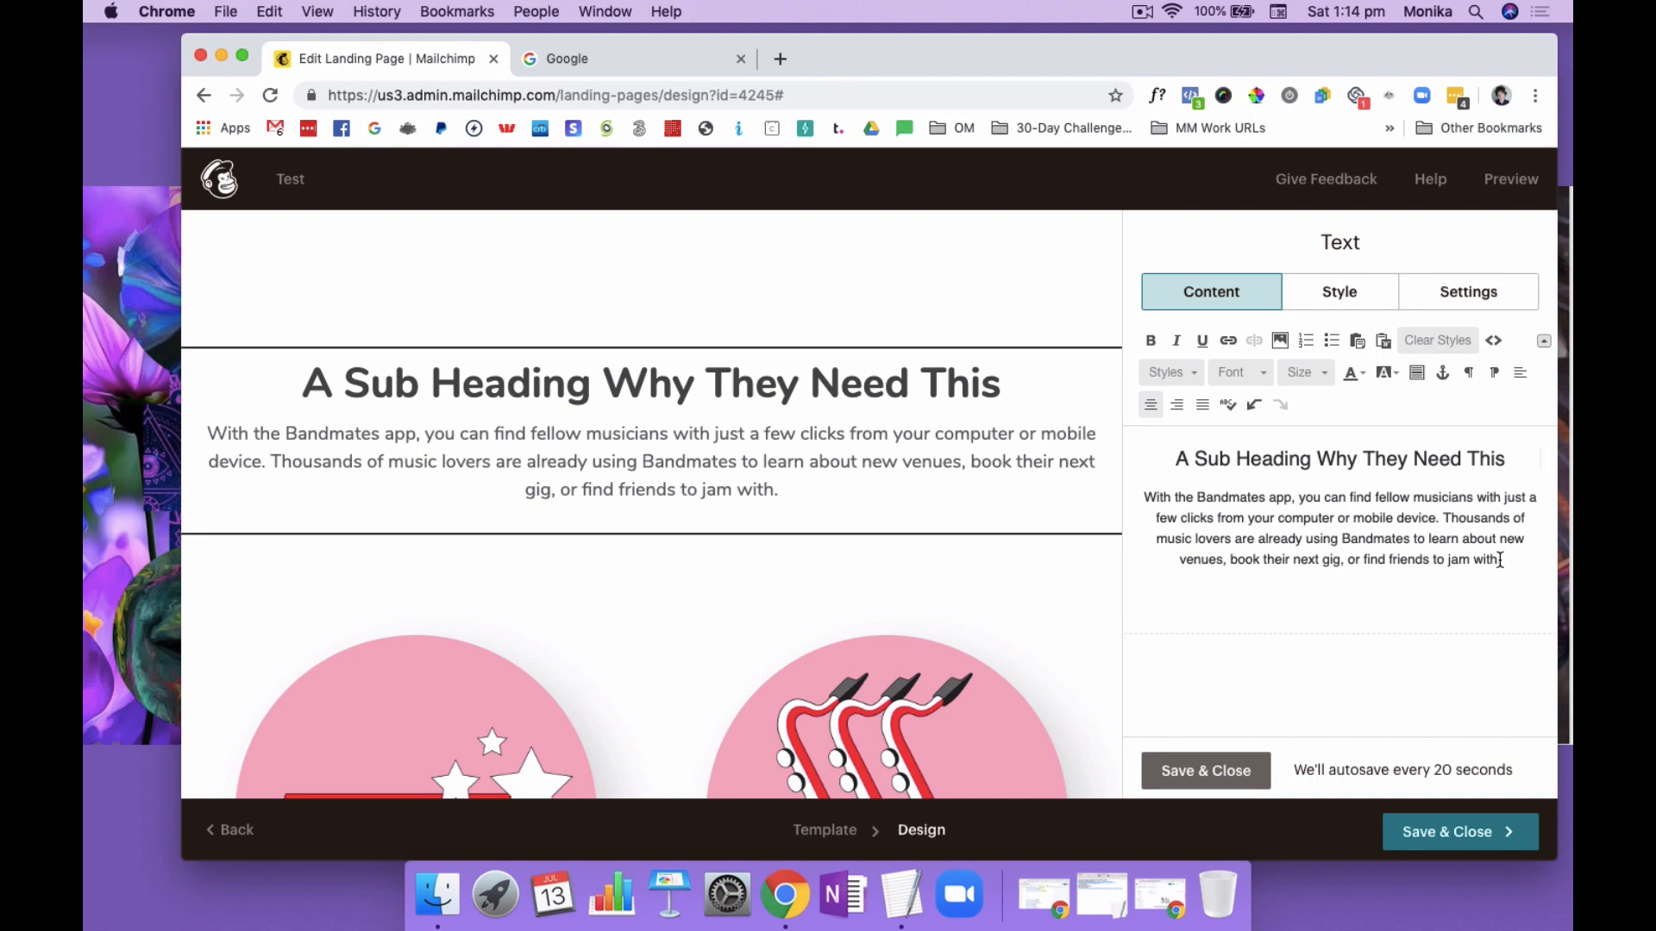
Replace the paragraph with "Blurb on the reasons why and how this freebie can change their life or business." and save the text block
{"action": "left_click_drag", "start_coordinate": [1500, 560], "coordinate": [1154, 491]}
{"action": "type", "text": "B"}
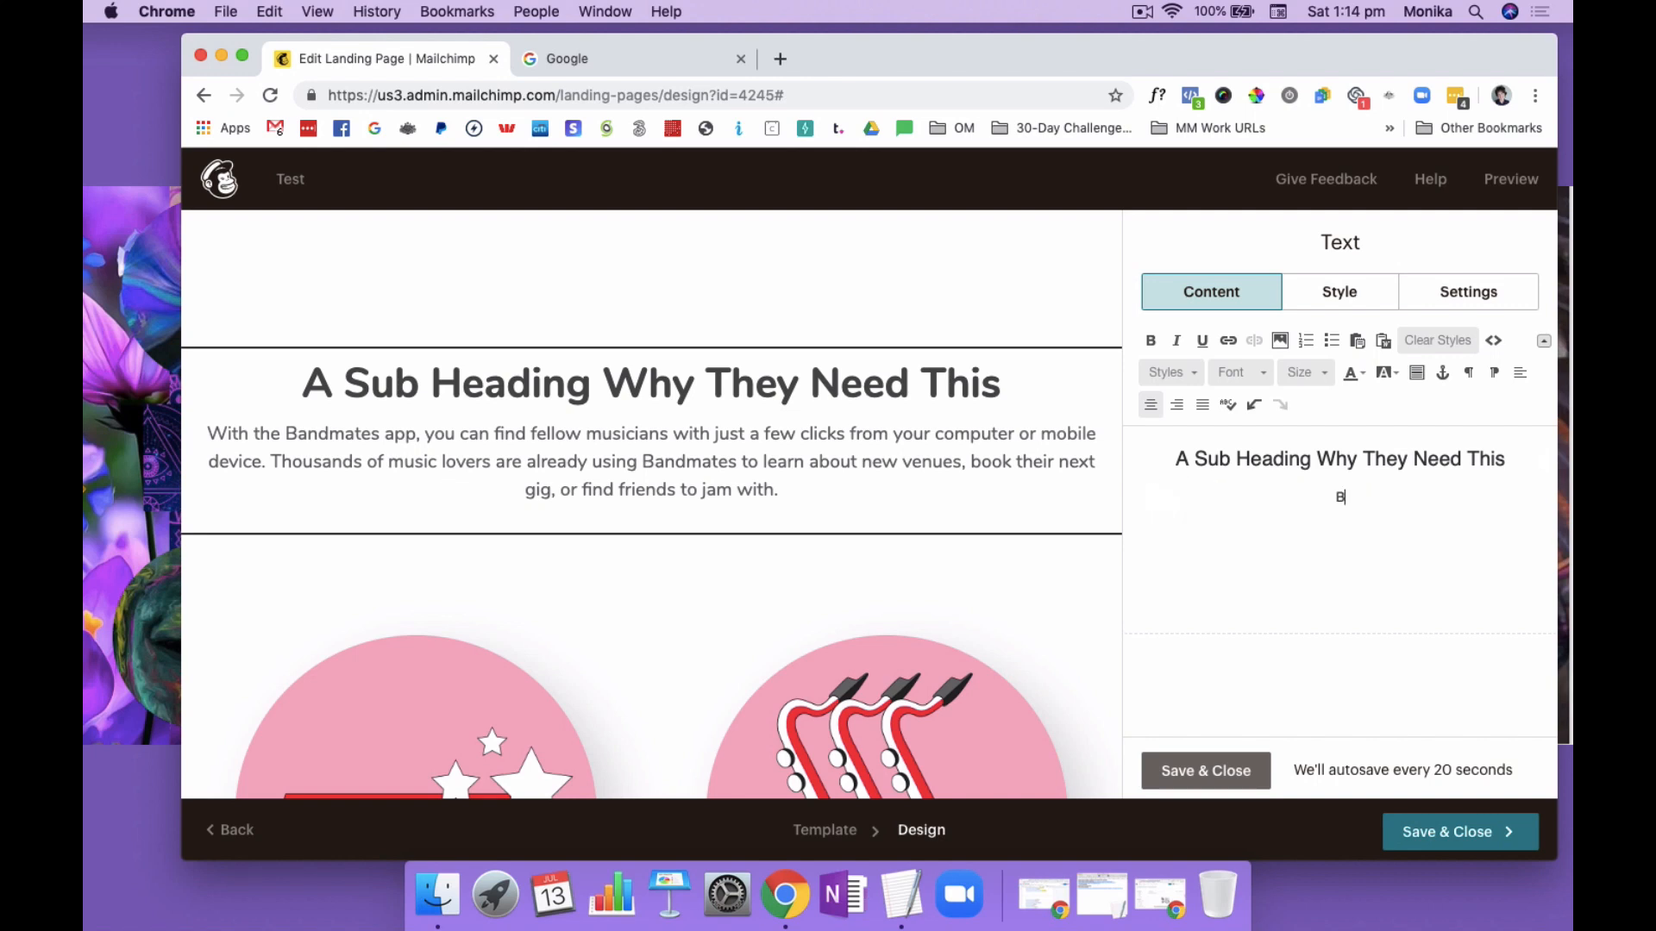
{"action": "type", "text": "lurb on the "}
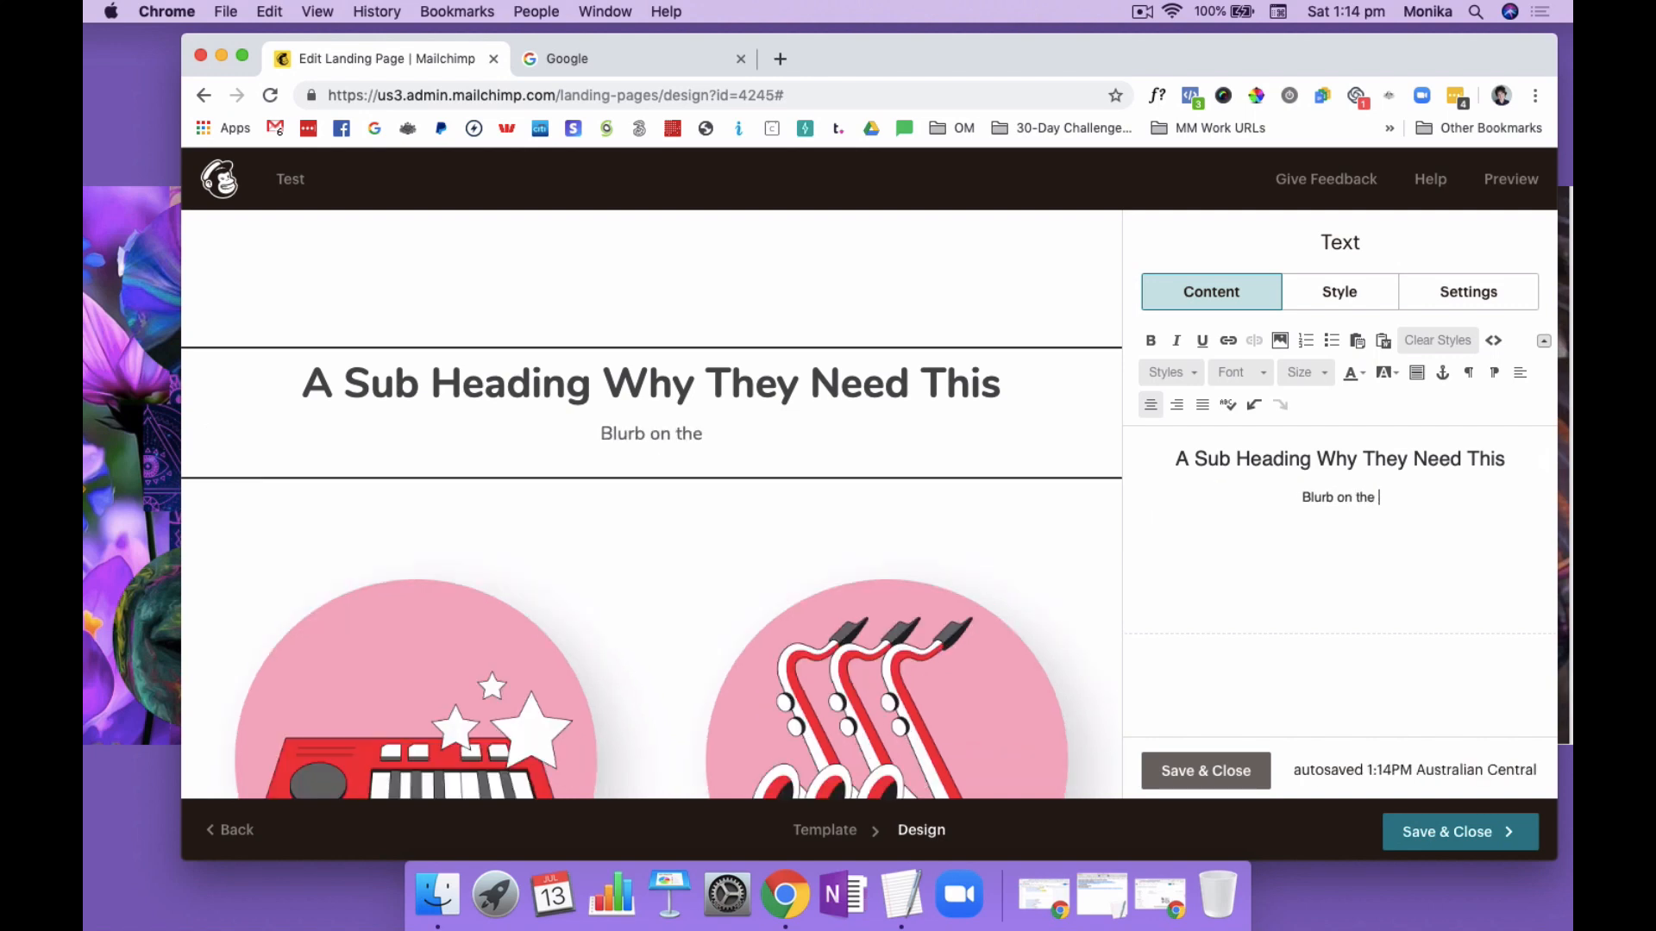
{"action": "type", "text": "reasons why and"}
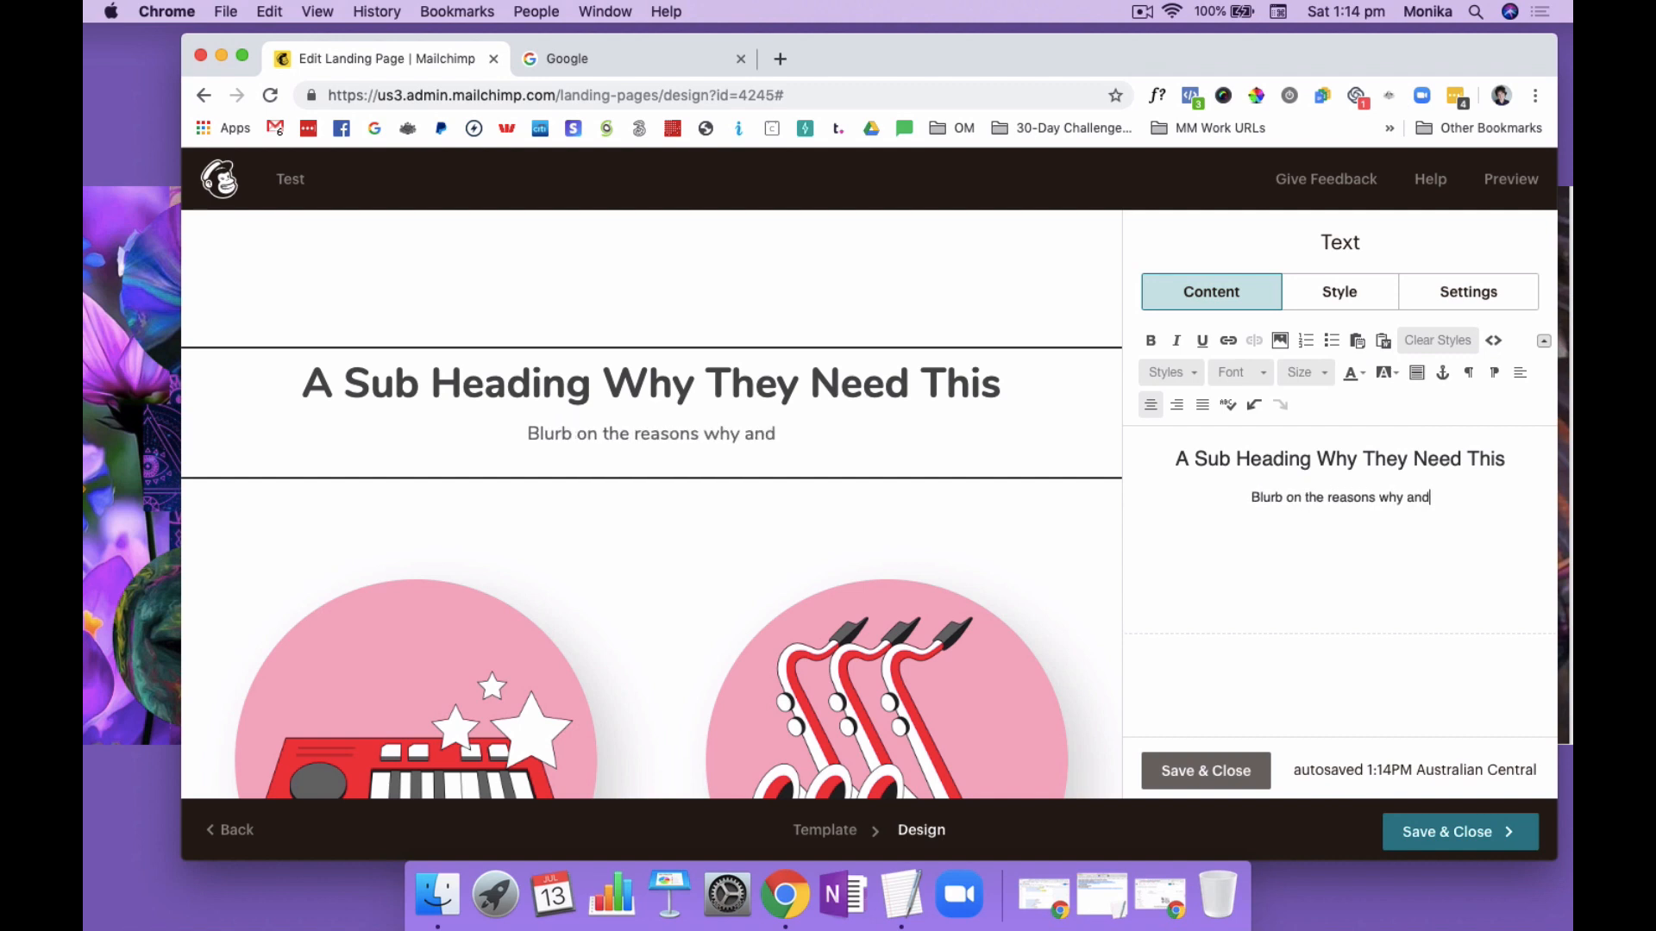
{"action": "type", "text": " how this "}
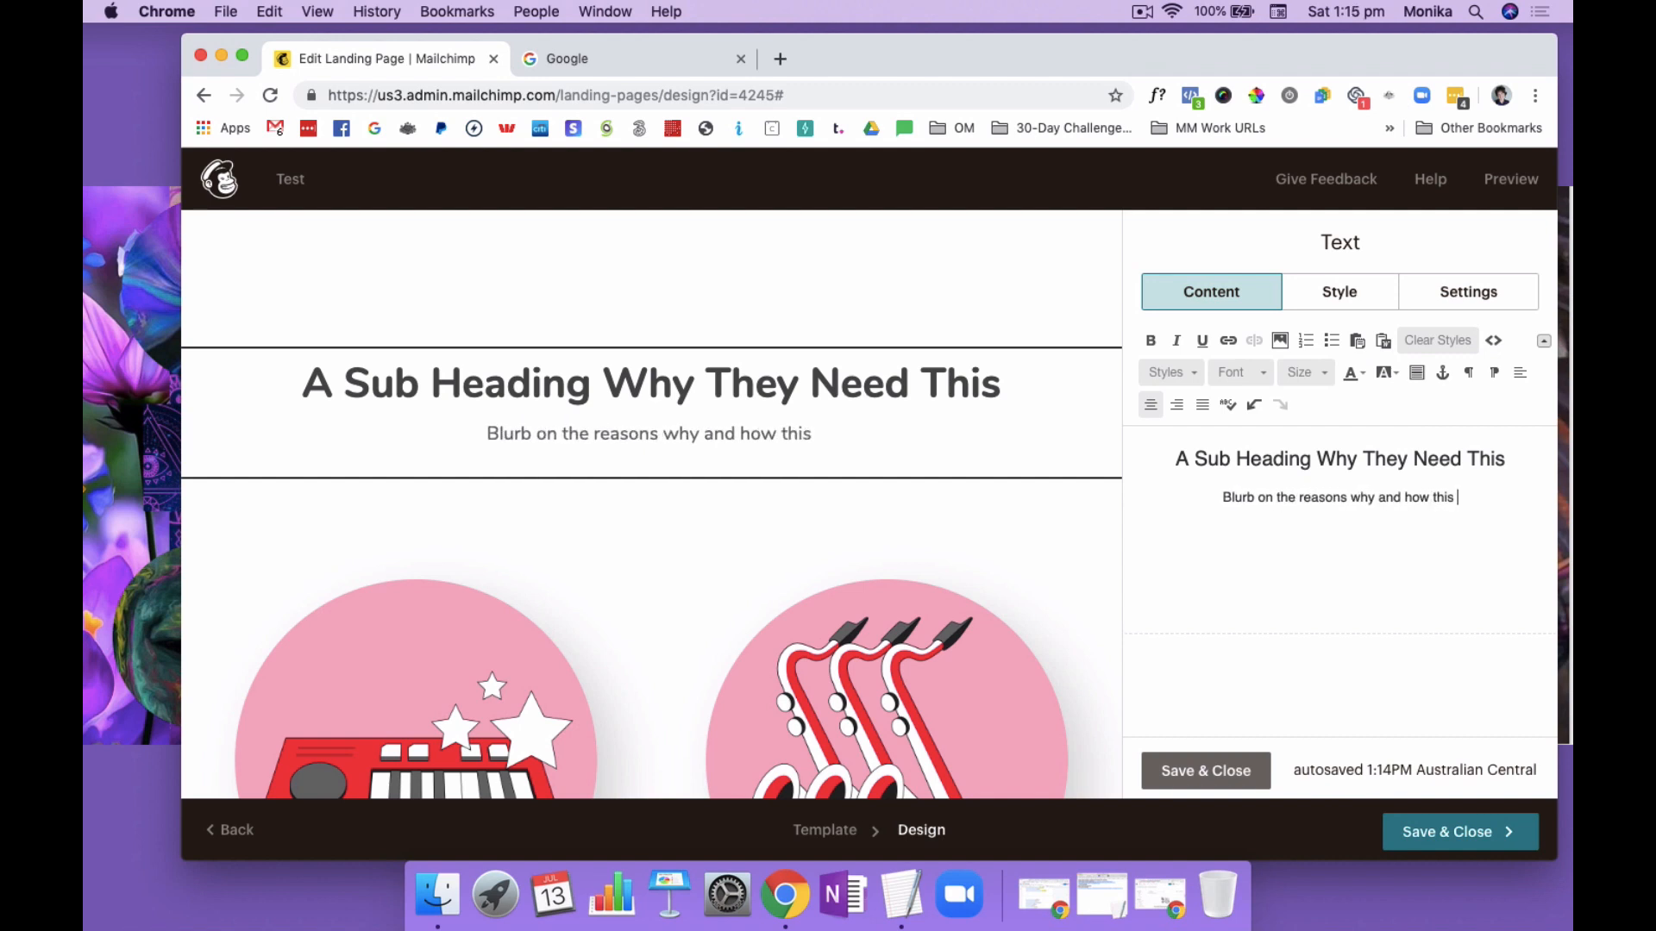
{"action": "type", "text": "freebie ca"}
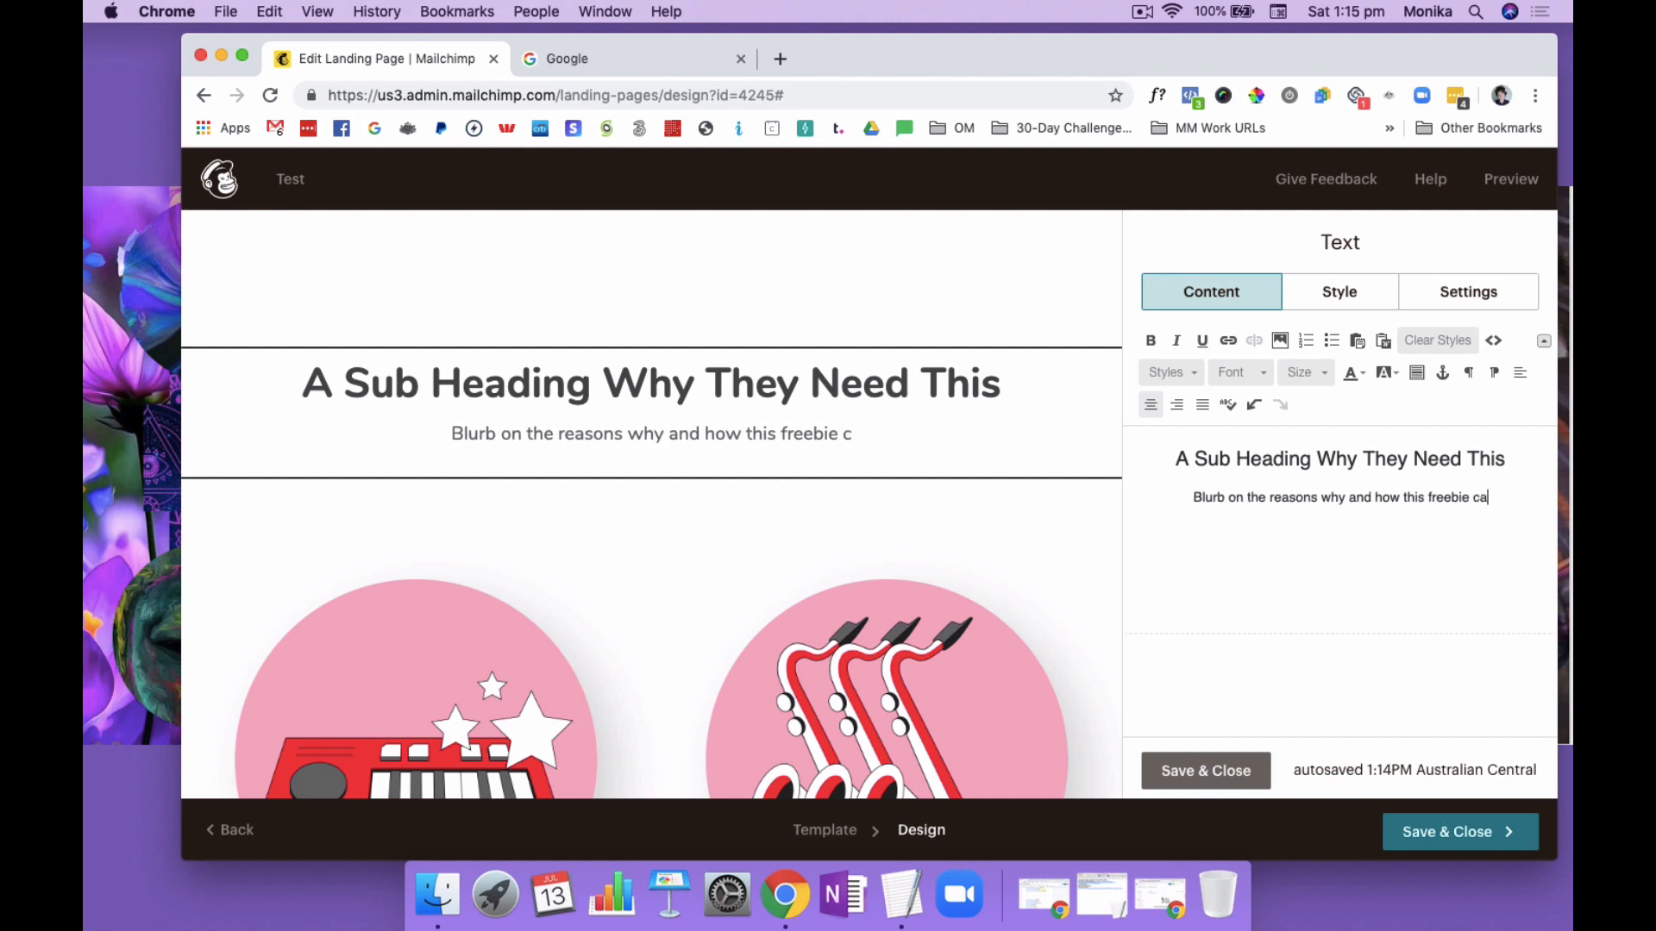
{"action": "type", "text": "n change their l"}
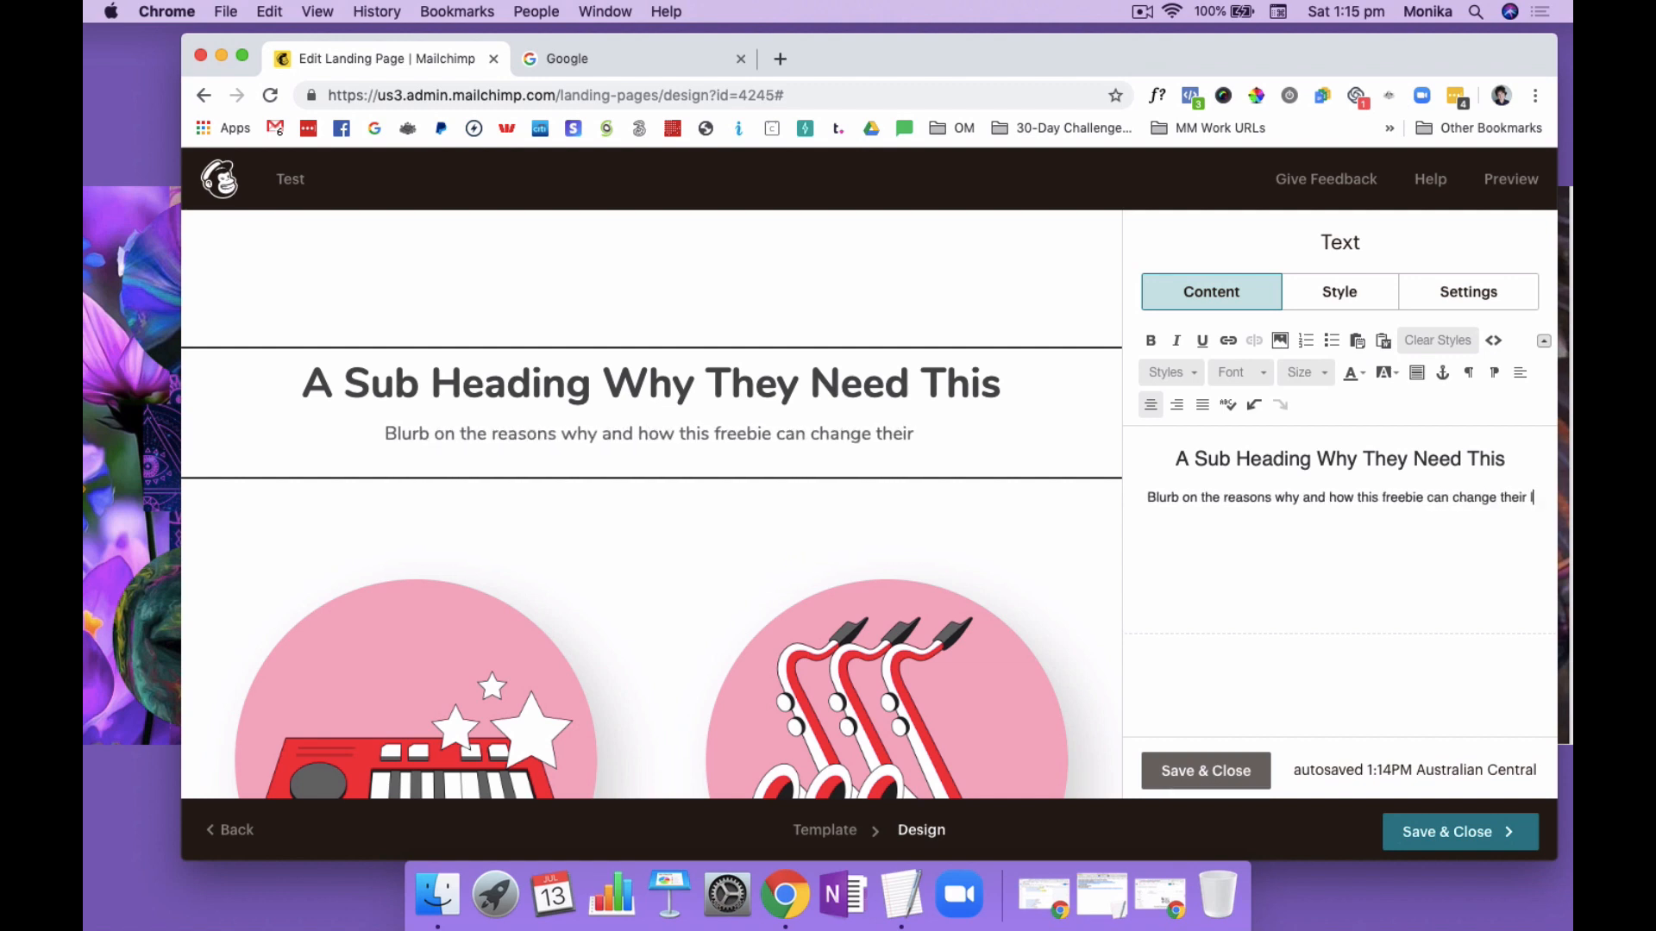
{"action": "type", "text": "ife or business."}
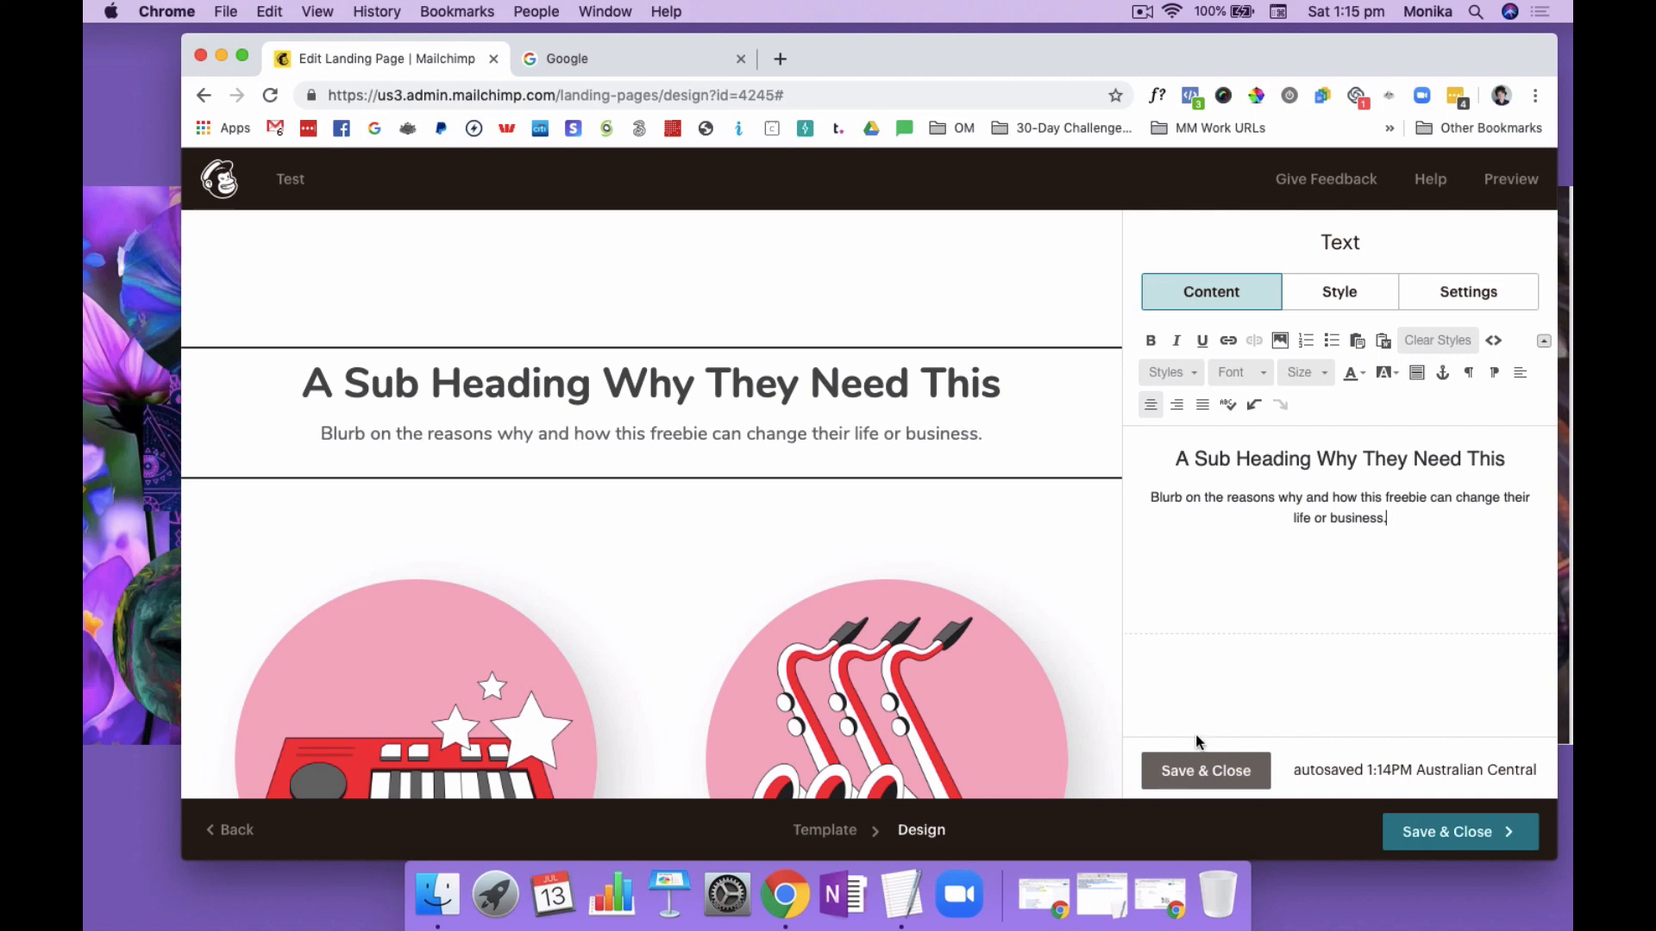
{"action": "left_click", "coordinate": [1197, 769]}
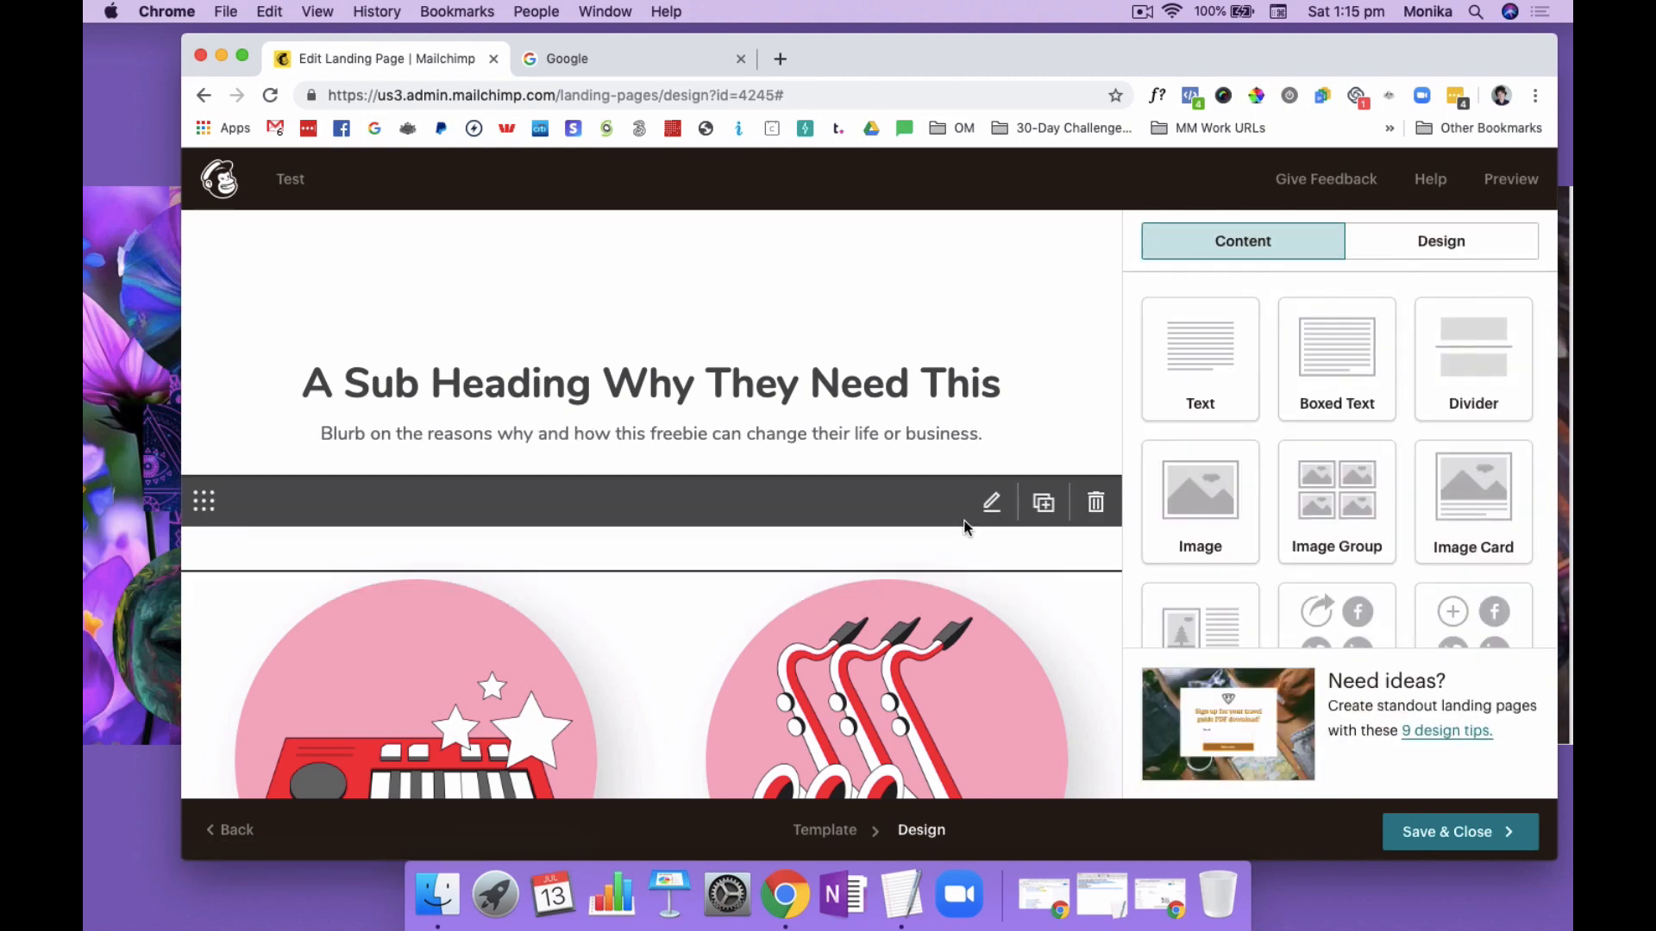
{"action": "scroll", "coordinate": [966, 527], "scroll_direction": "down", "scroll_amount": 3}
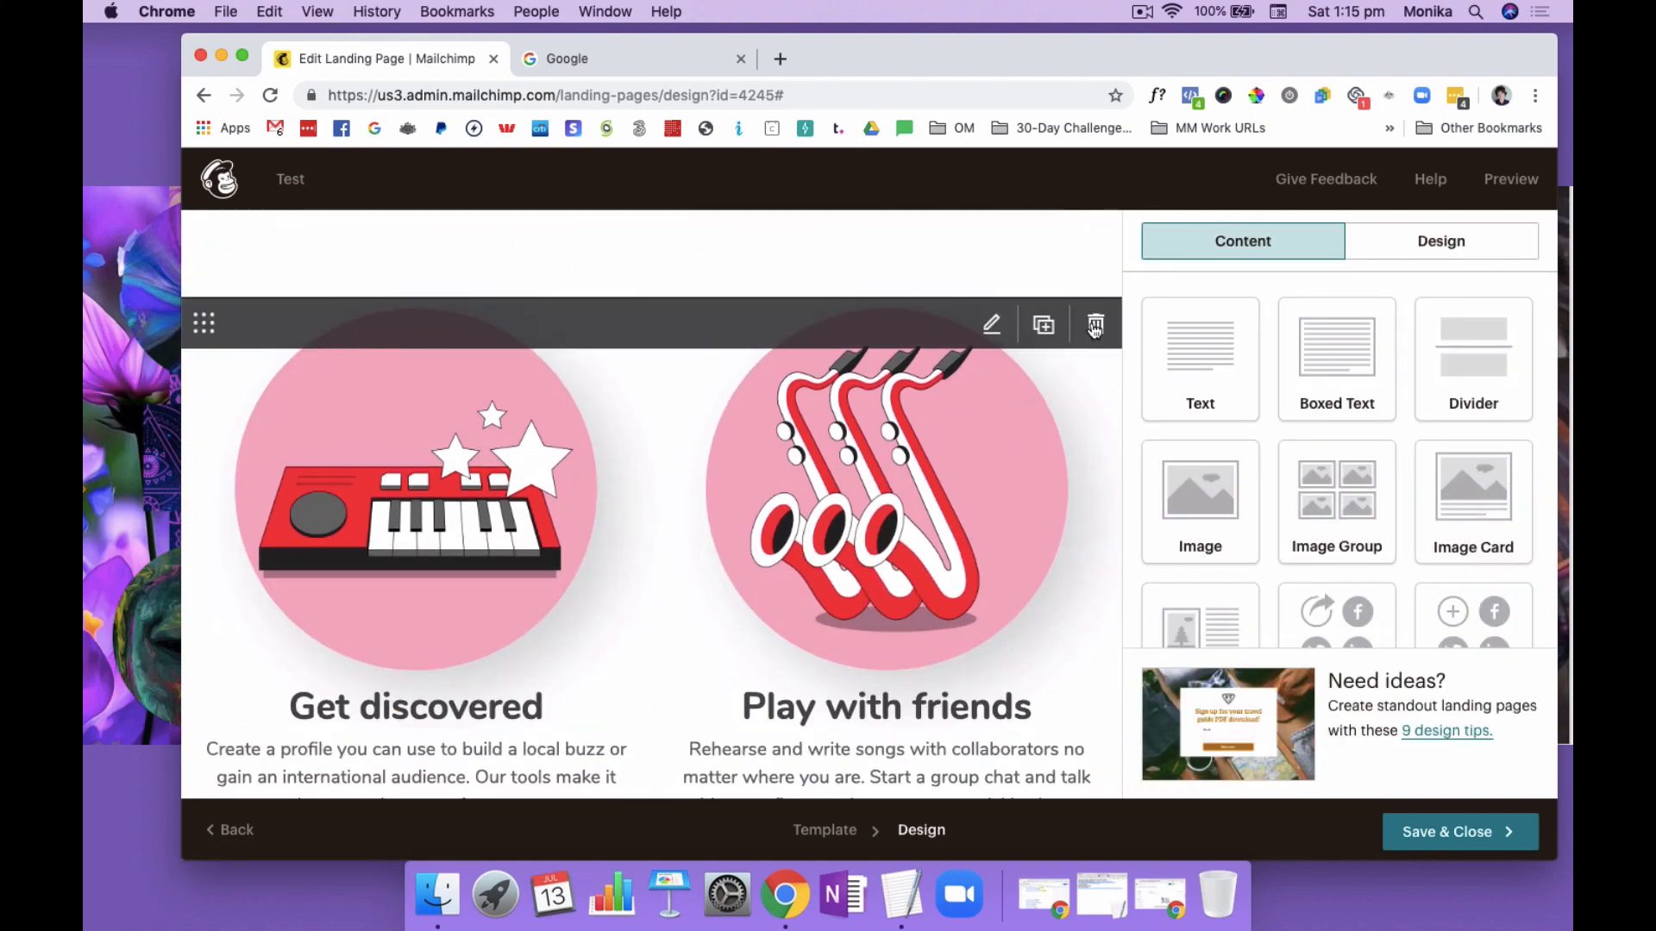
Delete the content block containing the "Get discovered" and "Play with friends" images and captions
{"action": "left_click", "coordinate": [1094, 326]}
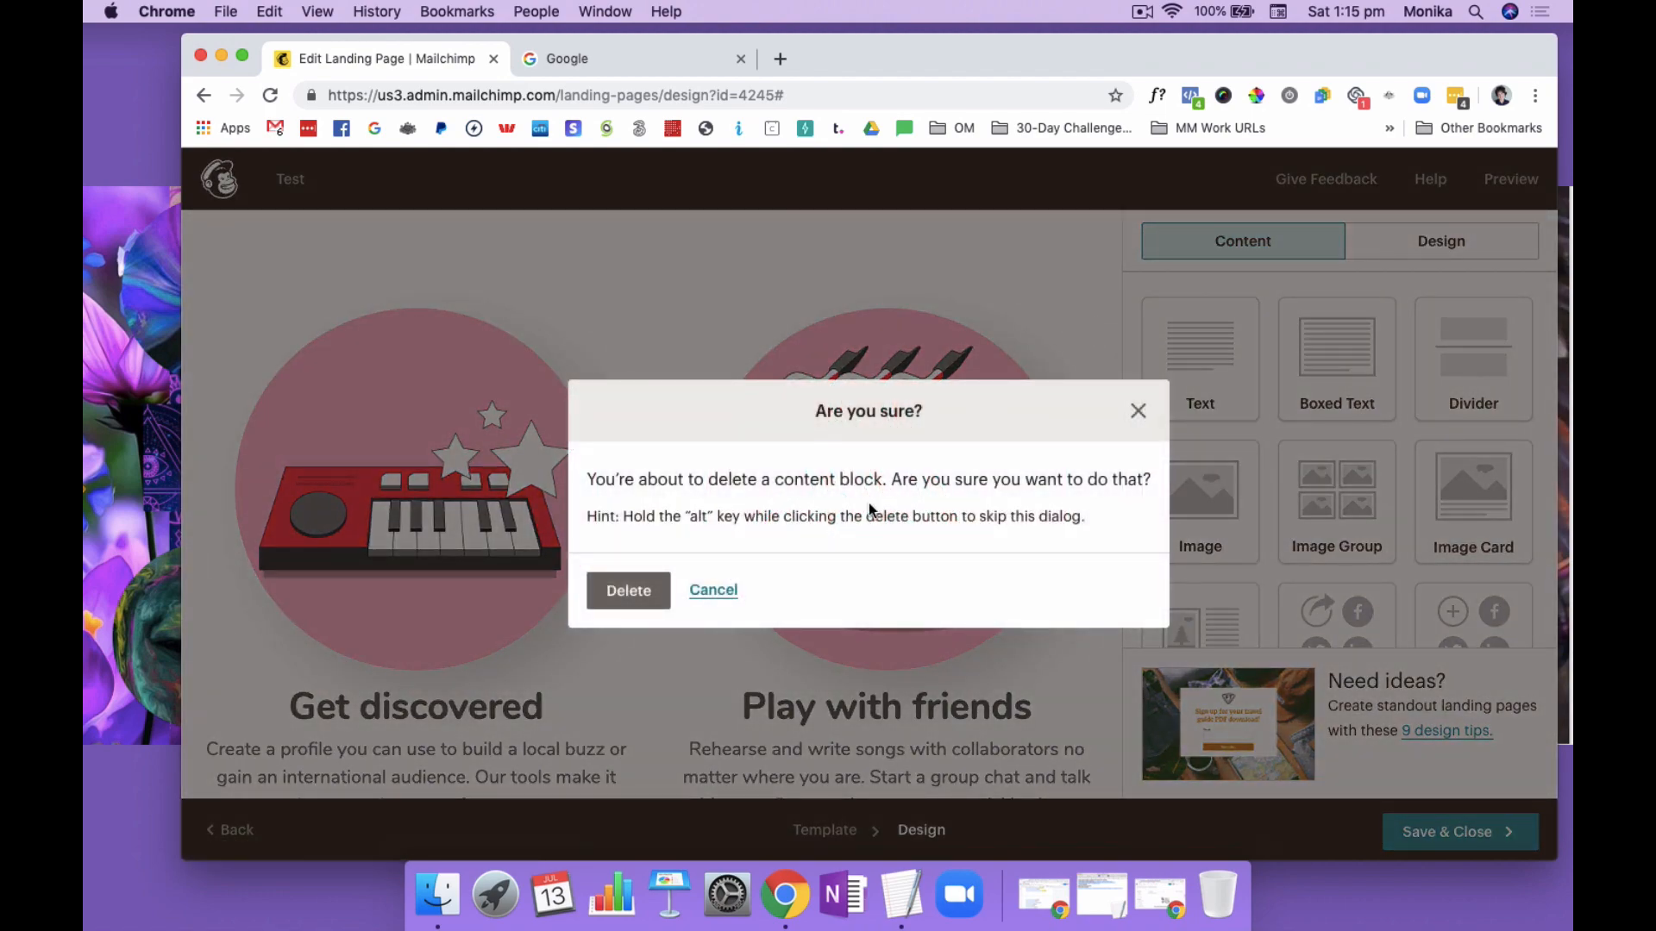
{"action": "left_click", "coordinate": [713, 589]}
{"action": "scroll", "coordinate": [863, 449], "scroll_direction": "down", "scroll_amount": 2}
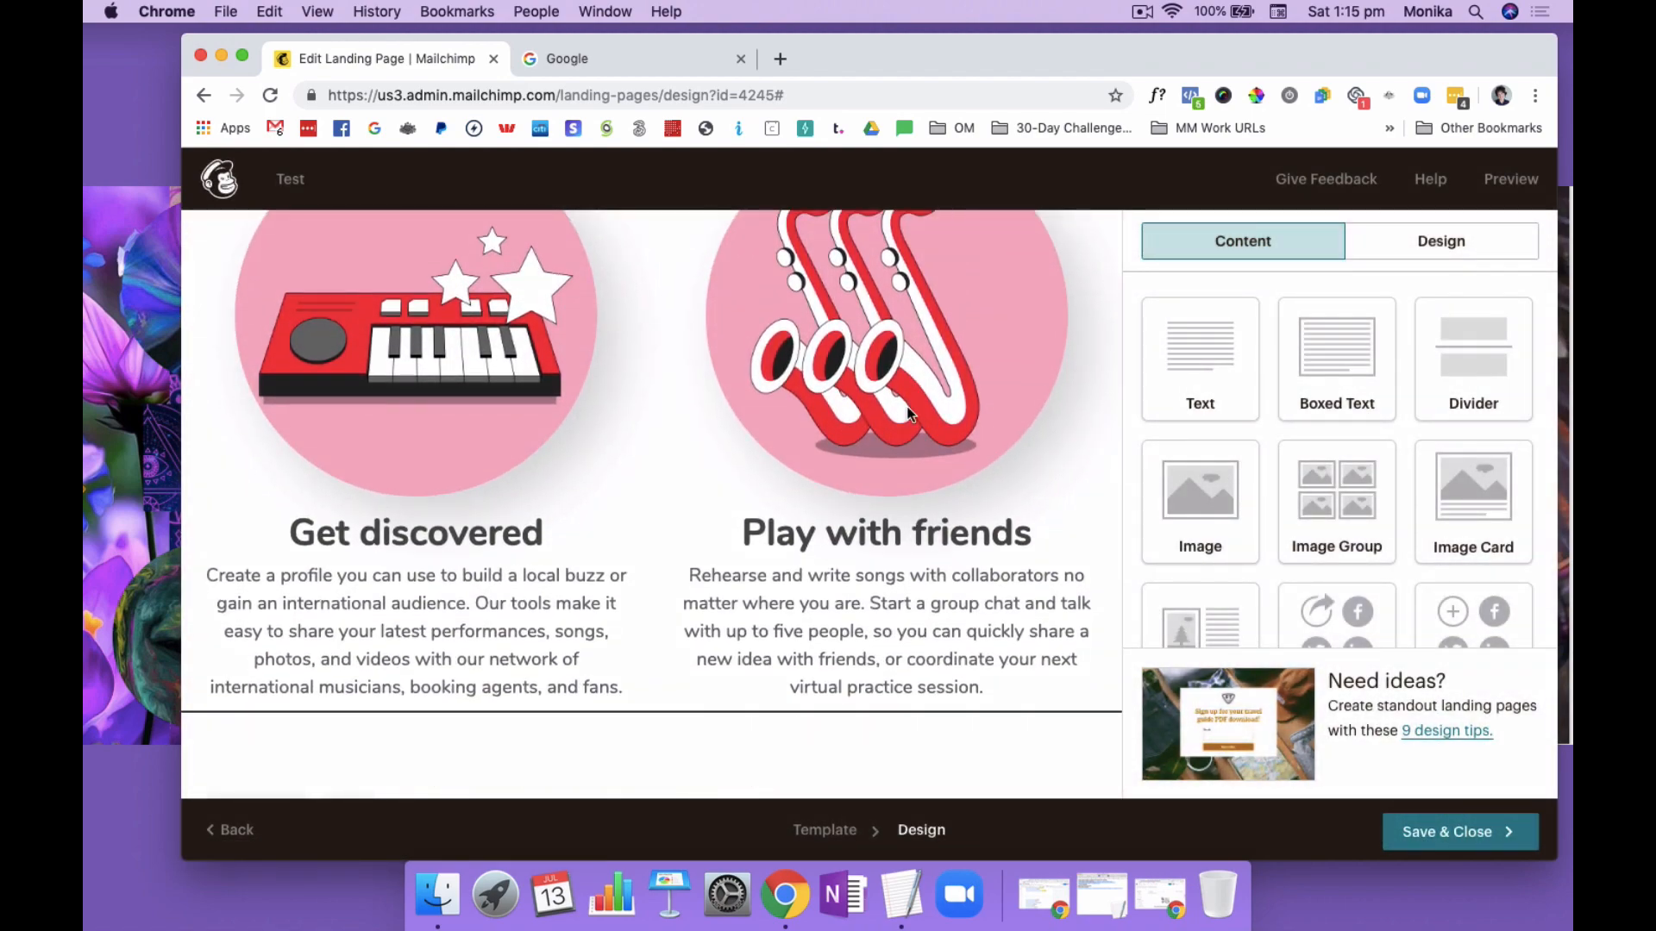
{"action": "scroll", "coordinate": [893, 418], "scroll_direction": "down", "scroll_amount": 2}
{"action": "scroll", "coordinate": [901, 427], "scroll_direction": "up", "scroll_amount": 2}
{"action": "scroll", "coordinate": [906, 431], "scroll_direction": "up", "scroll_amount": 1}
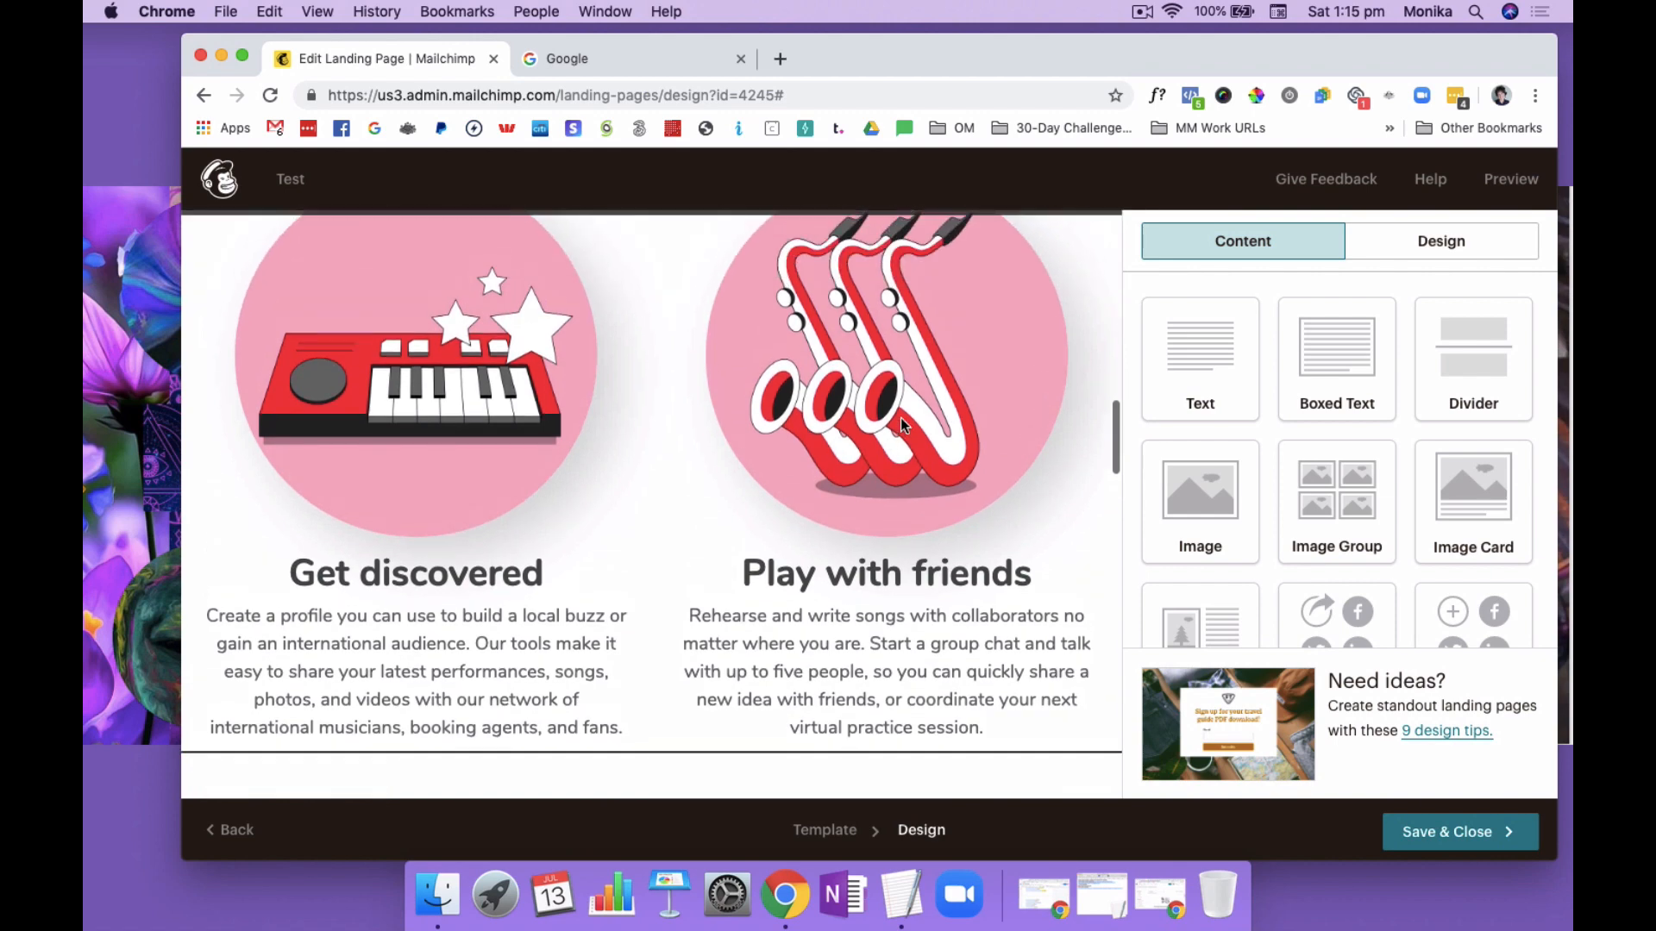
{"action": "scroll", "coordinate": [923, 442], "scroll_direction": "up", "scroll_amount": 2}
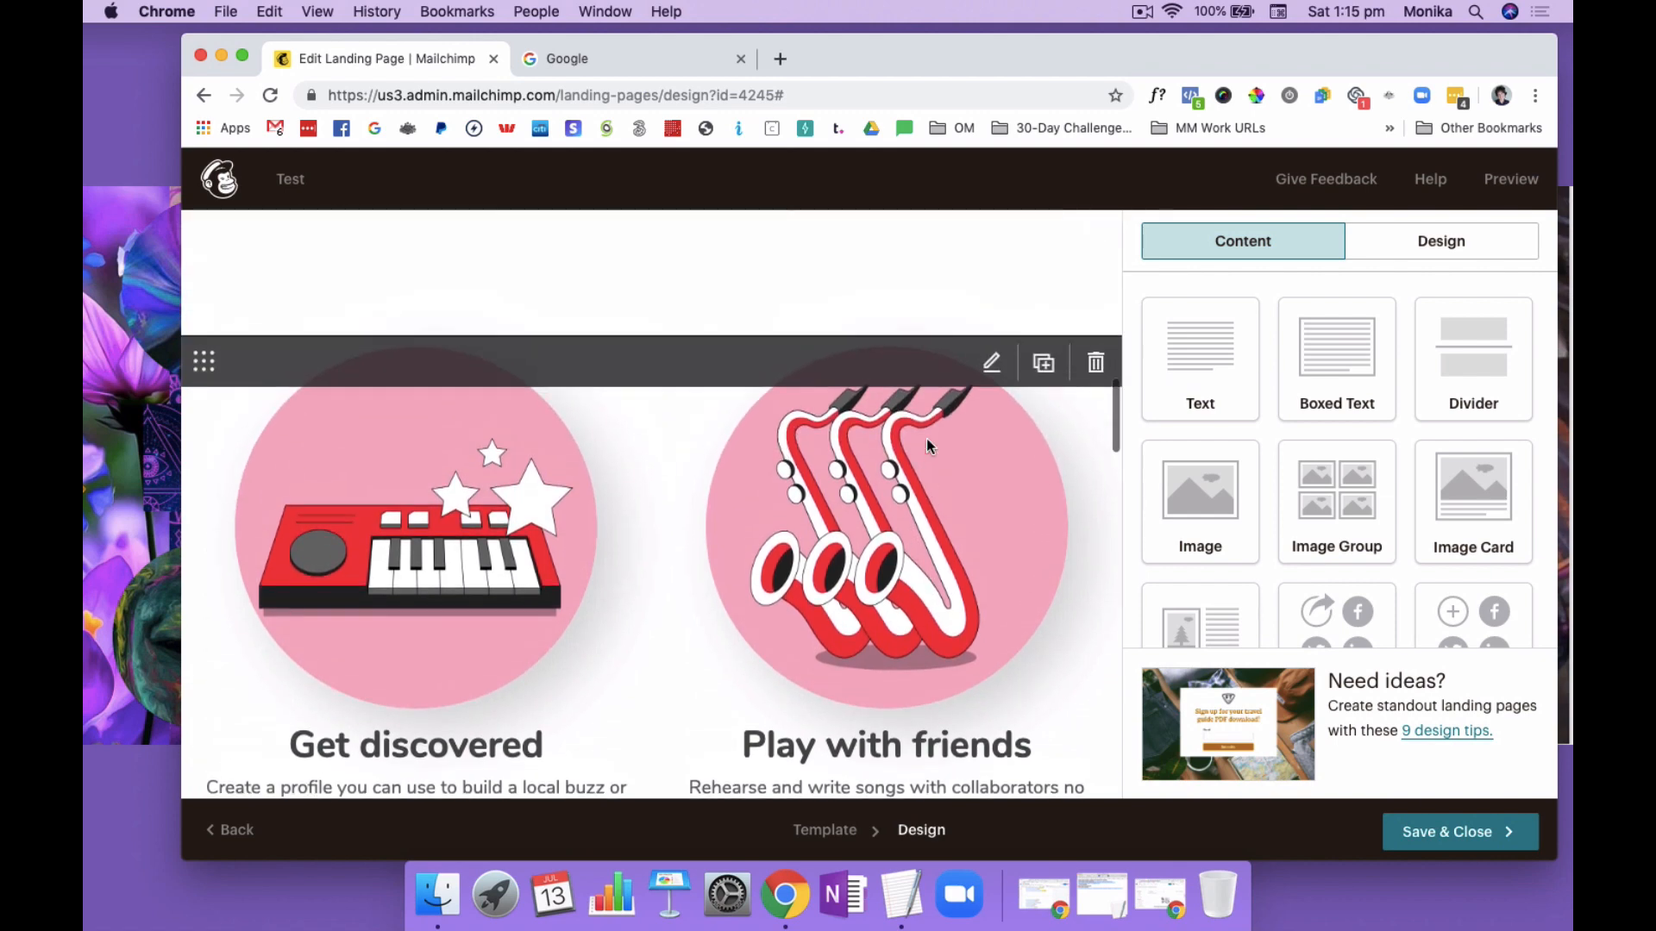
{"action": "left_click", "coordinate": [1095, 363]}
{"action": "left_click", "coordinate": [636, 590]}
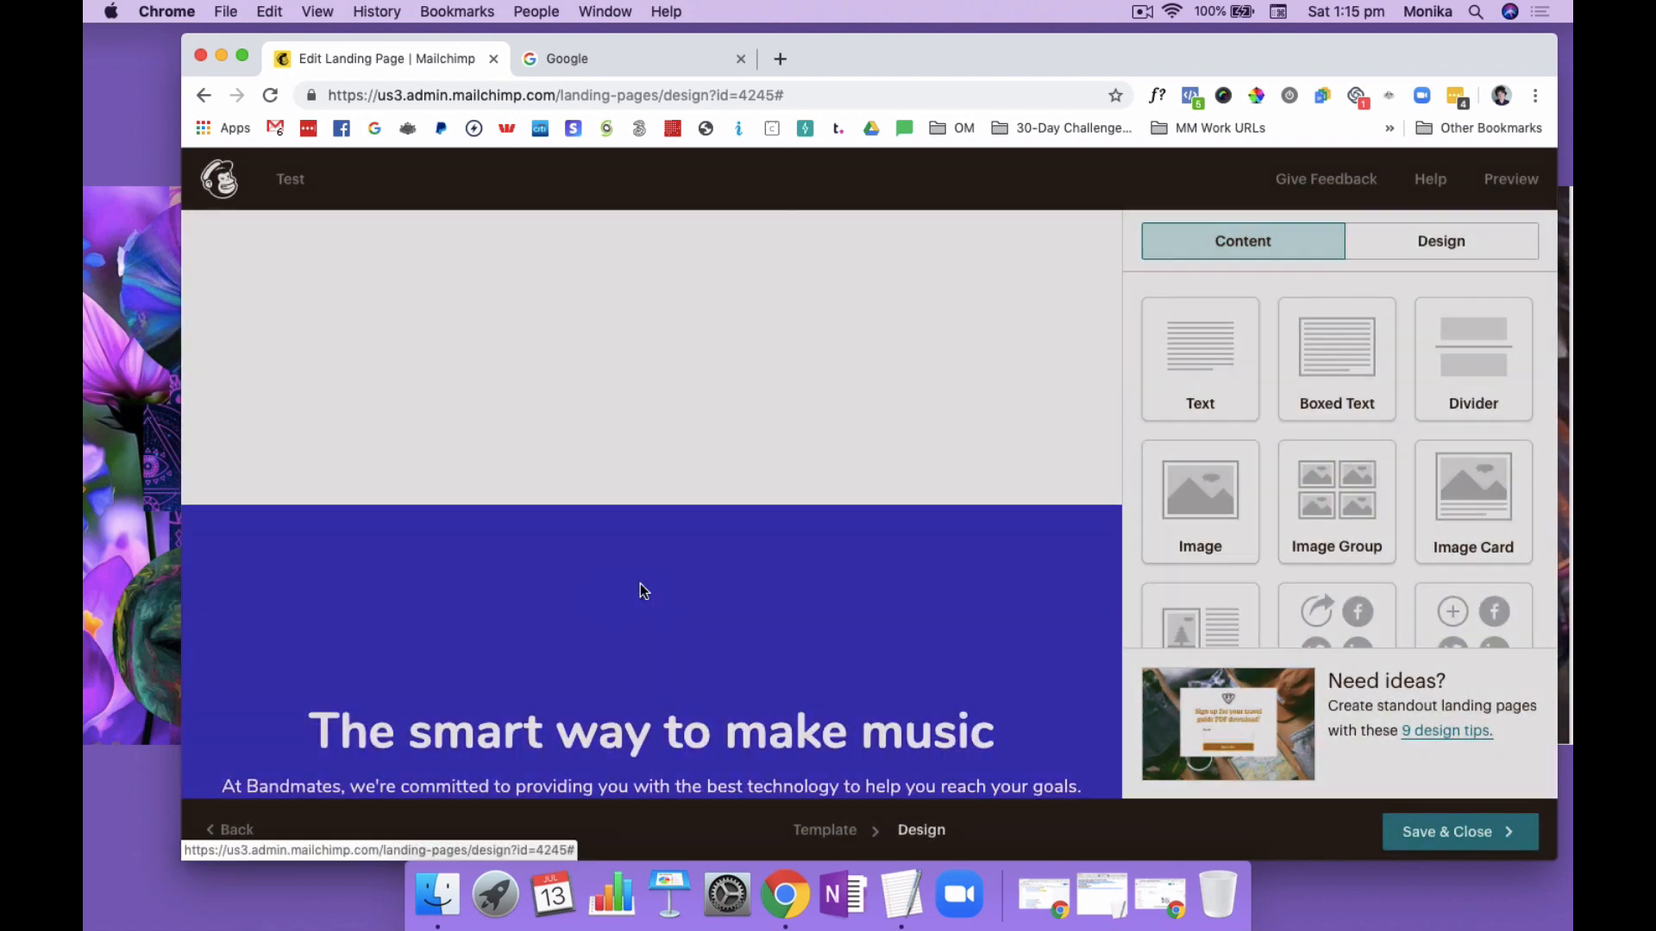
Delete the globe image block beside the "No borders and no limits" text
{"action": "scroll", "coordinate": [856, 532], "scroll_direction": "down", "scroll_amount": 7}
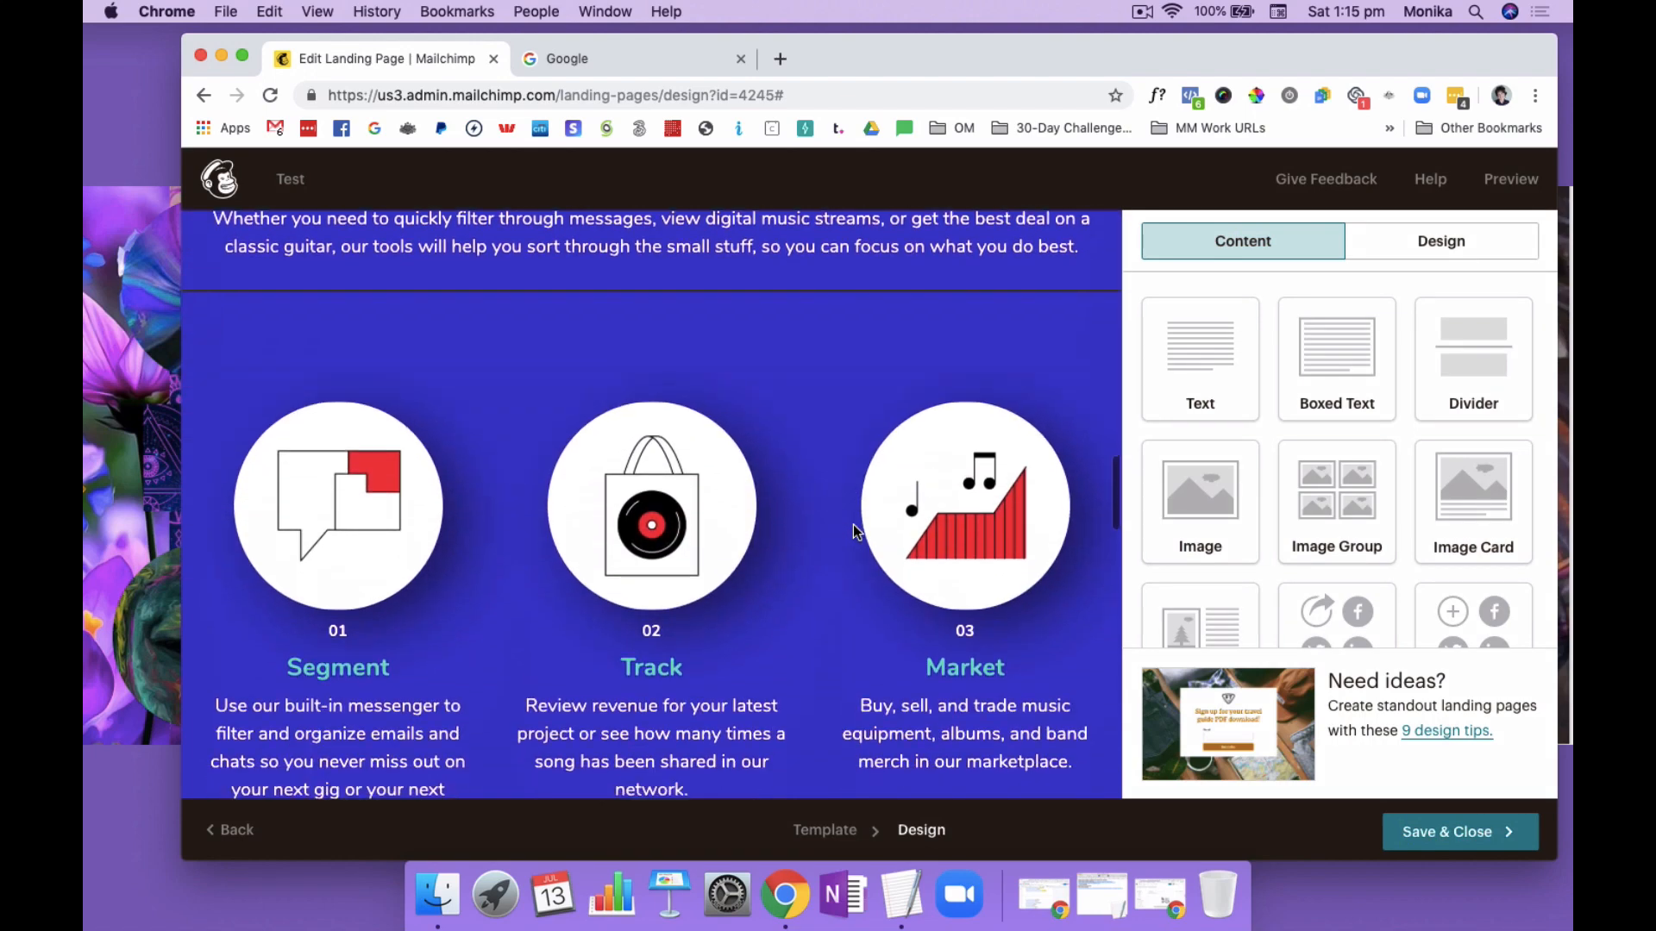
{"action": "scroll", "coordinate": [856, 532], "scroll_direction": "down", "scroll_amount": 5}
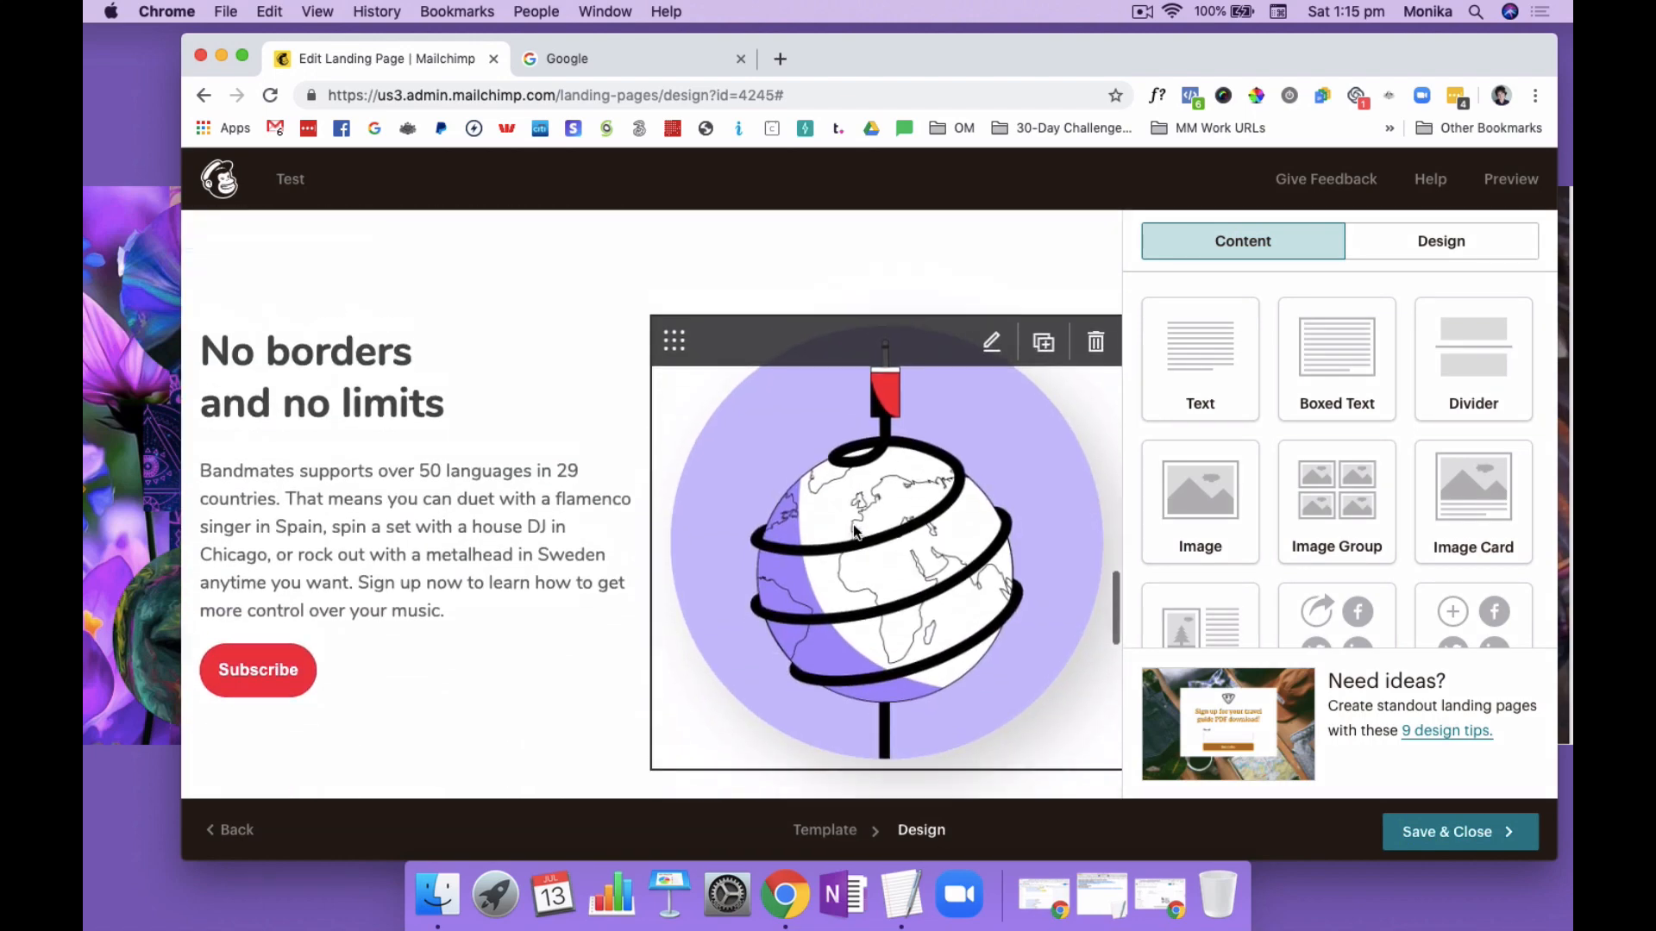
{"action": "scroll", "coordinate": [856, 532], "scroll_direction": "up", "scroll_amount": 10}
{"action": "scroll", "coordinate": [856, 532], "scroll_direction": "up", "scroll_amount": 3}
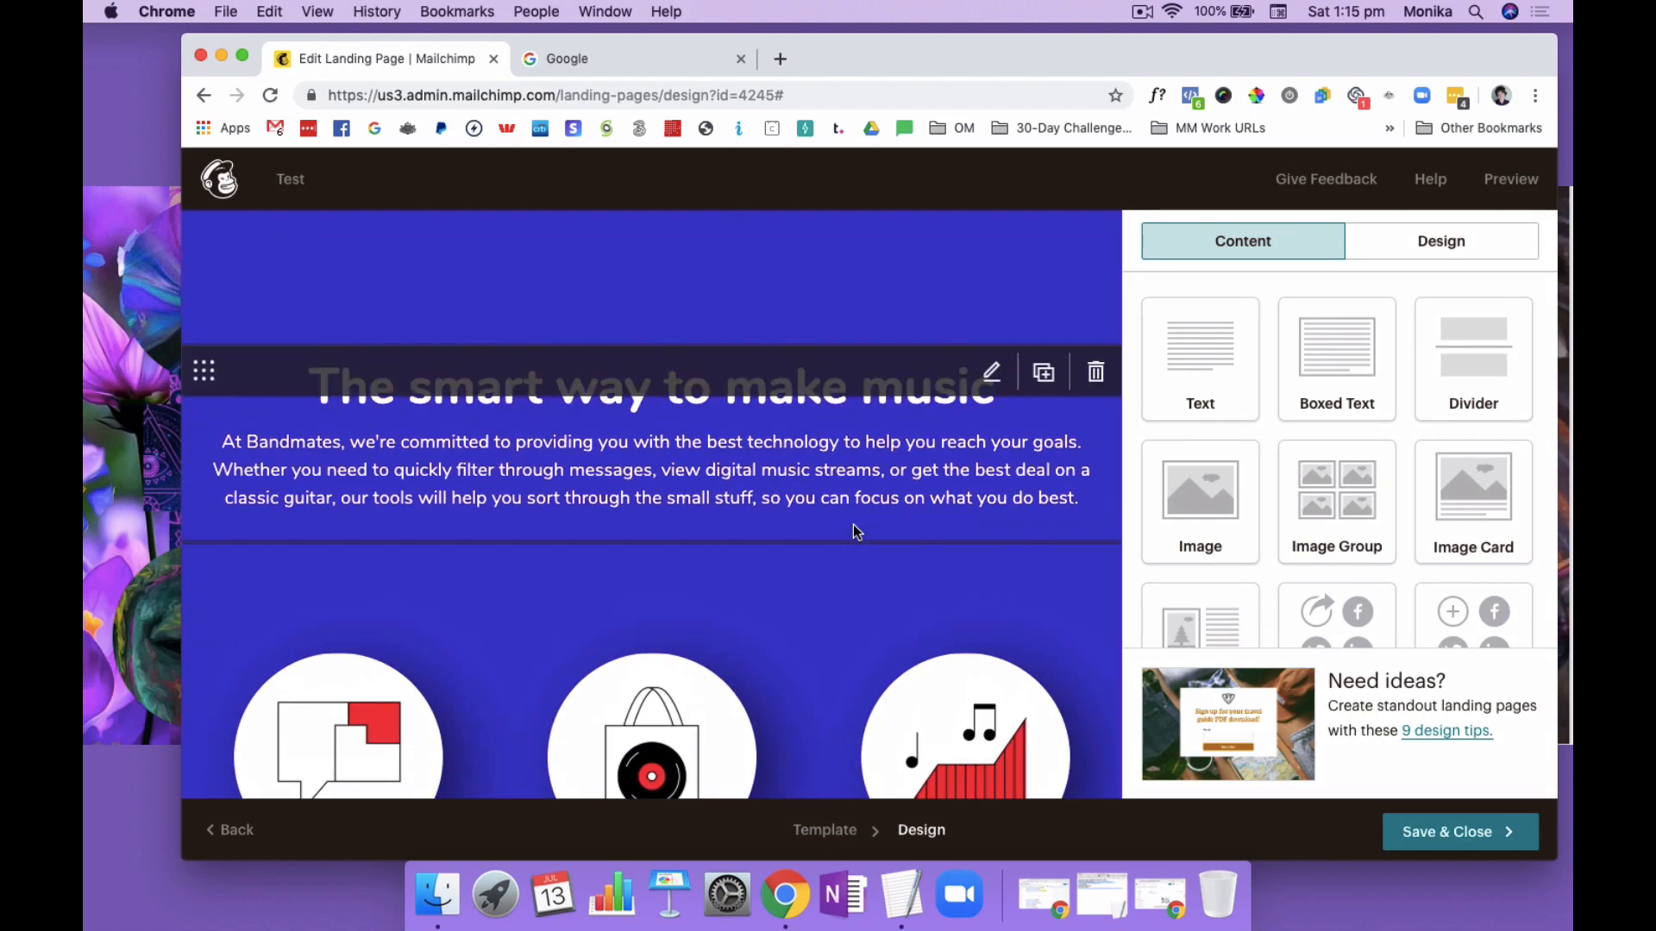
{"action": "scroll", "coordinate": [856, 532], "scroll_direction": "down", "scroll_amount": 6}
{"action": "scroll", "coordinate": [857, 532], "scroll_direction": "down", "scroll_amount": 3}
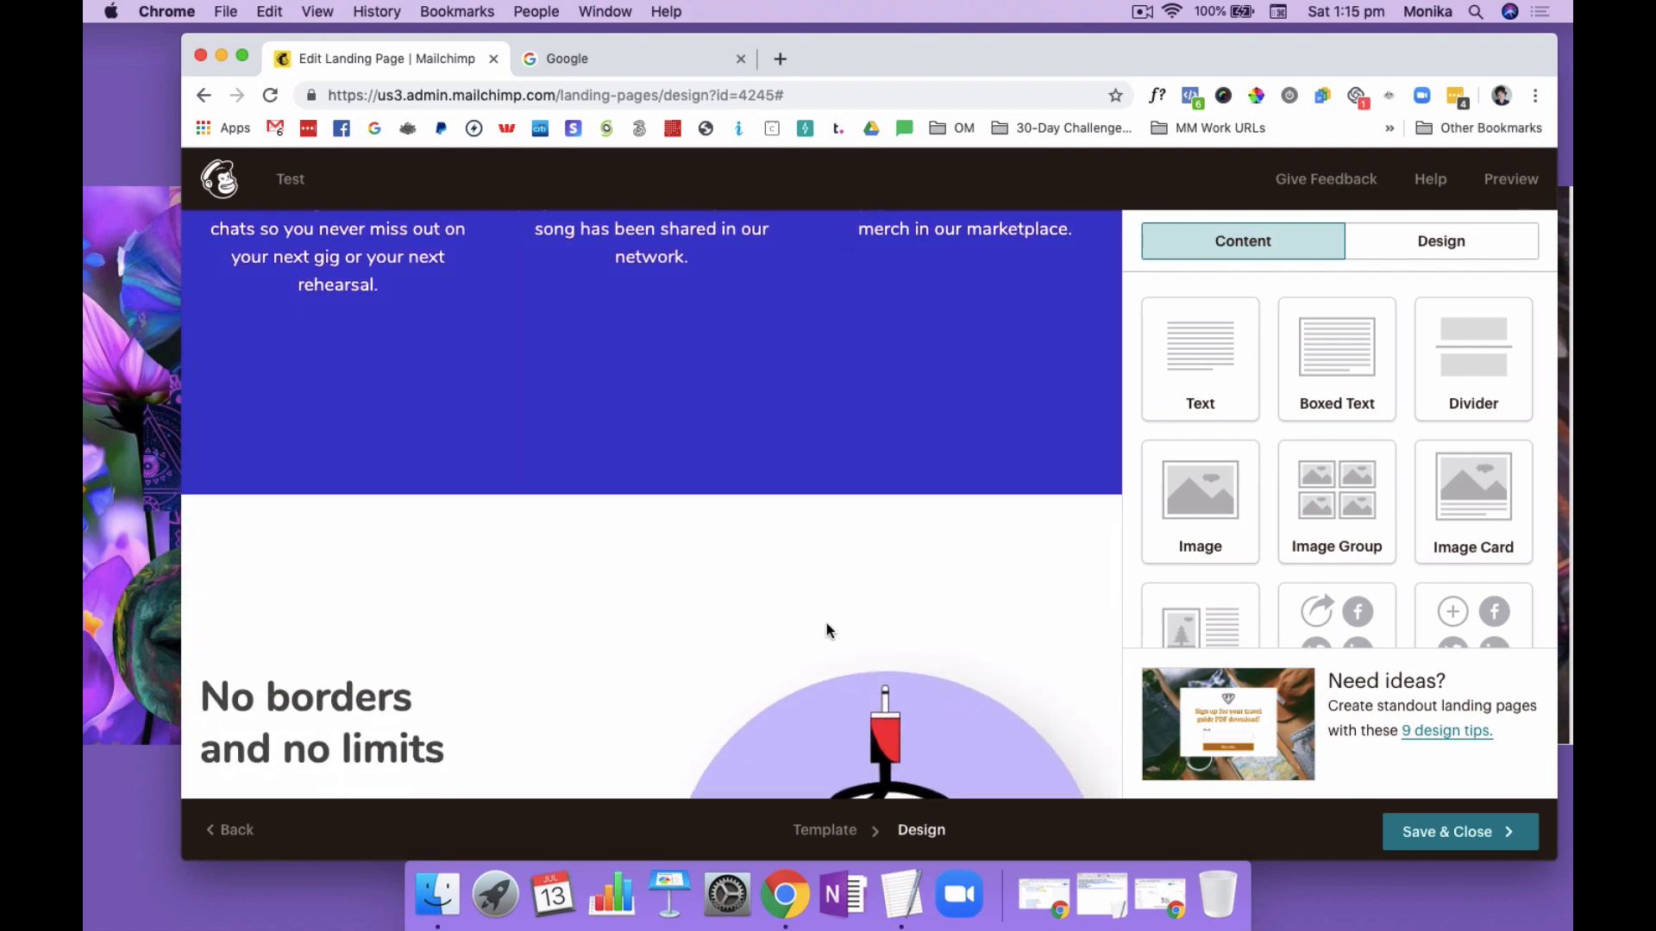
{"action": "mouse_move", "coordinate": [821, 732]}
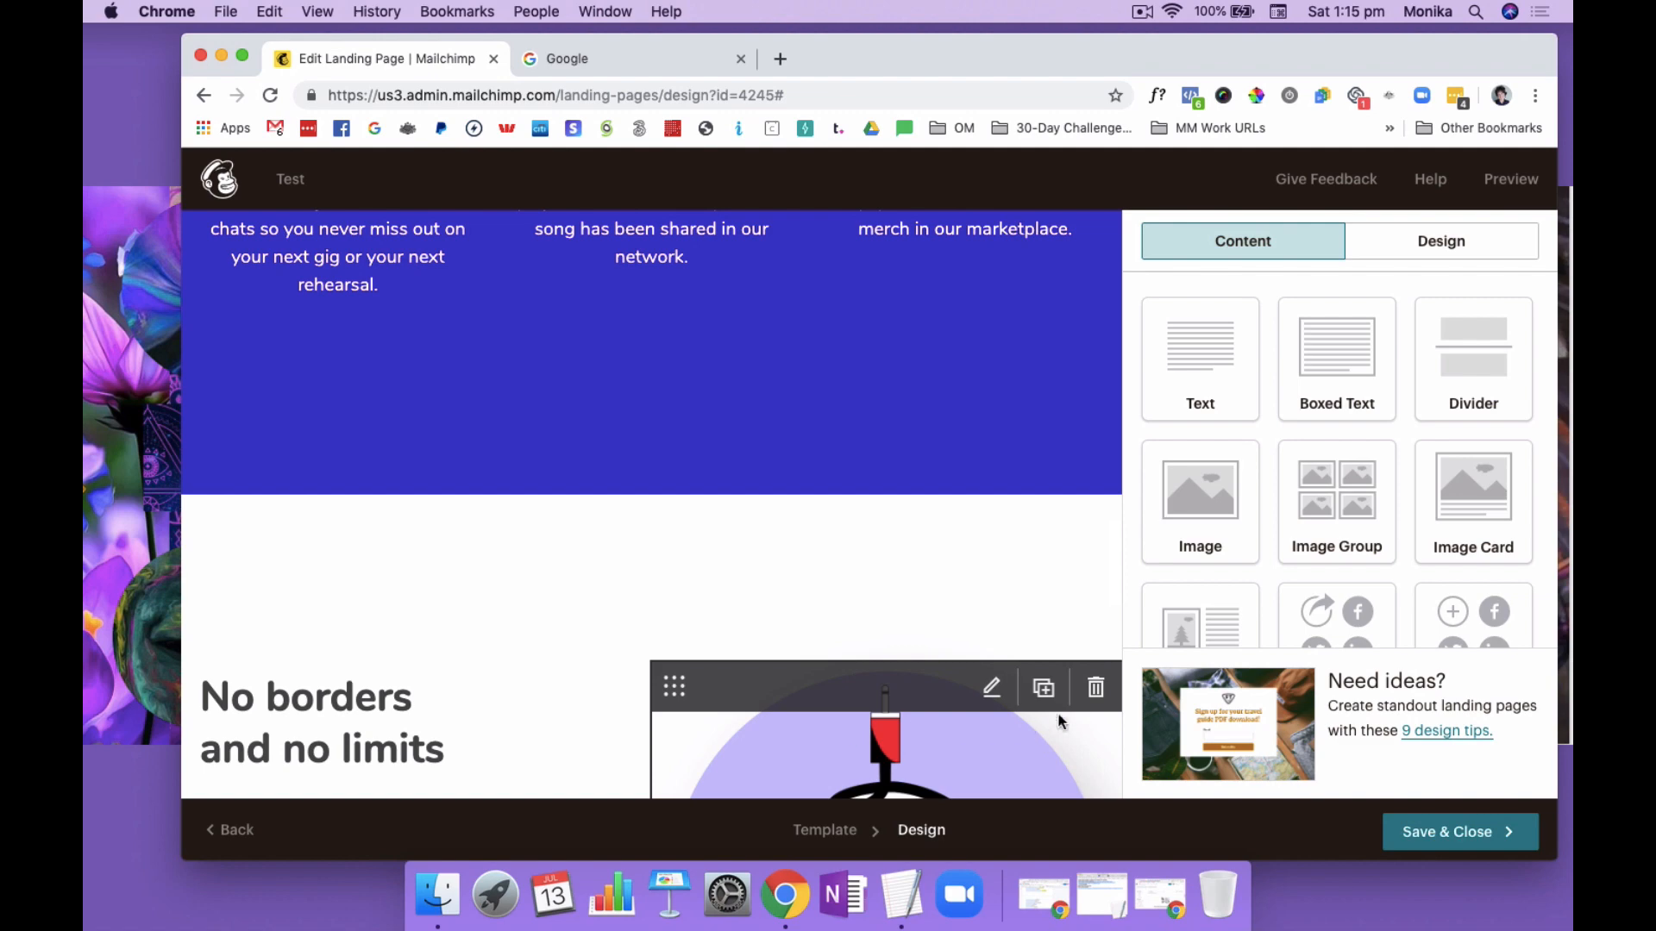
{"action": "left_click", "coordinate": [1095, 687]}
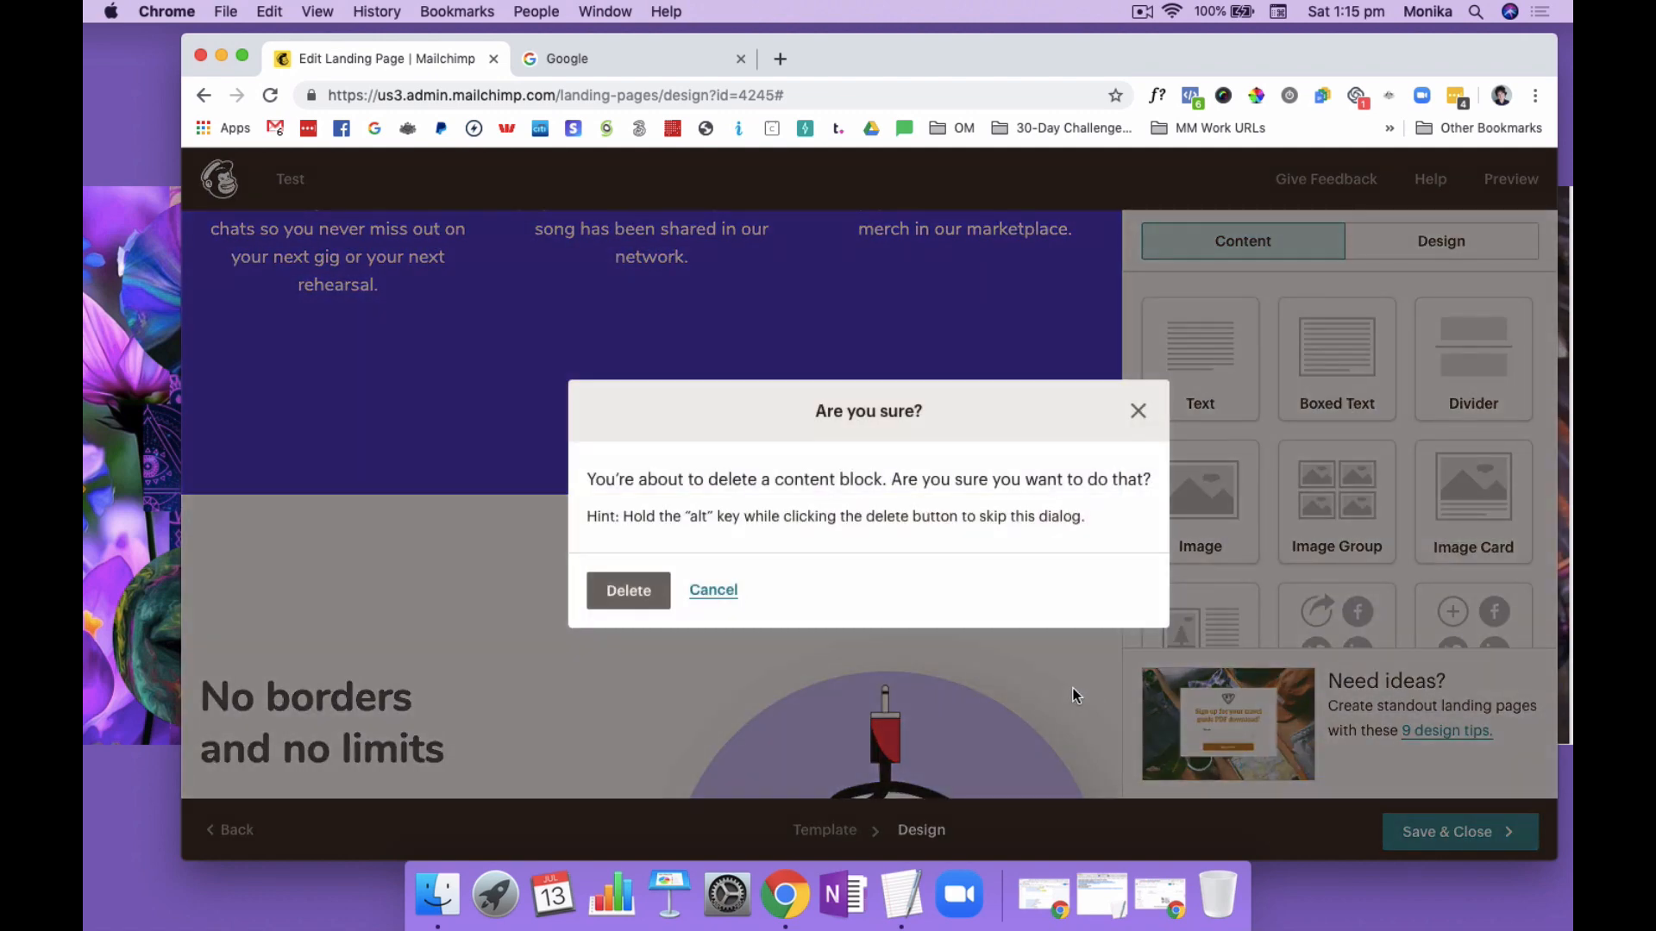
{"action": "left_click", "coordinate": [621, 594]}
Delete the "No borders and no limits" text block and the Subscribe button below it
{"action": "mouse_move", "coordinate": [410, 715]}
{"action": "left_click", "coordinate": [625, 687]}
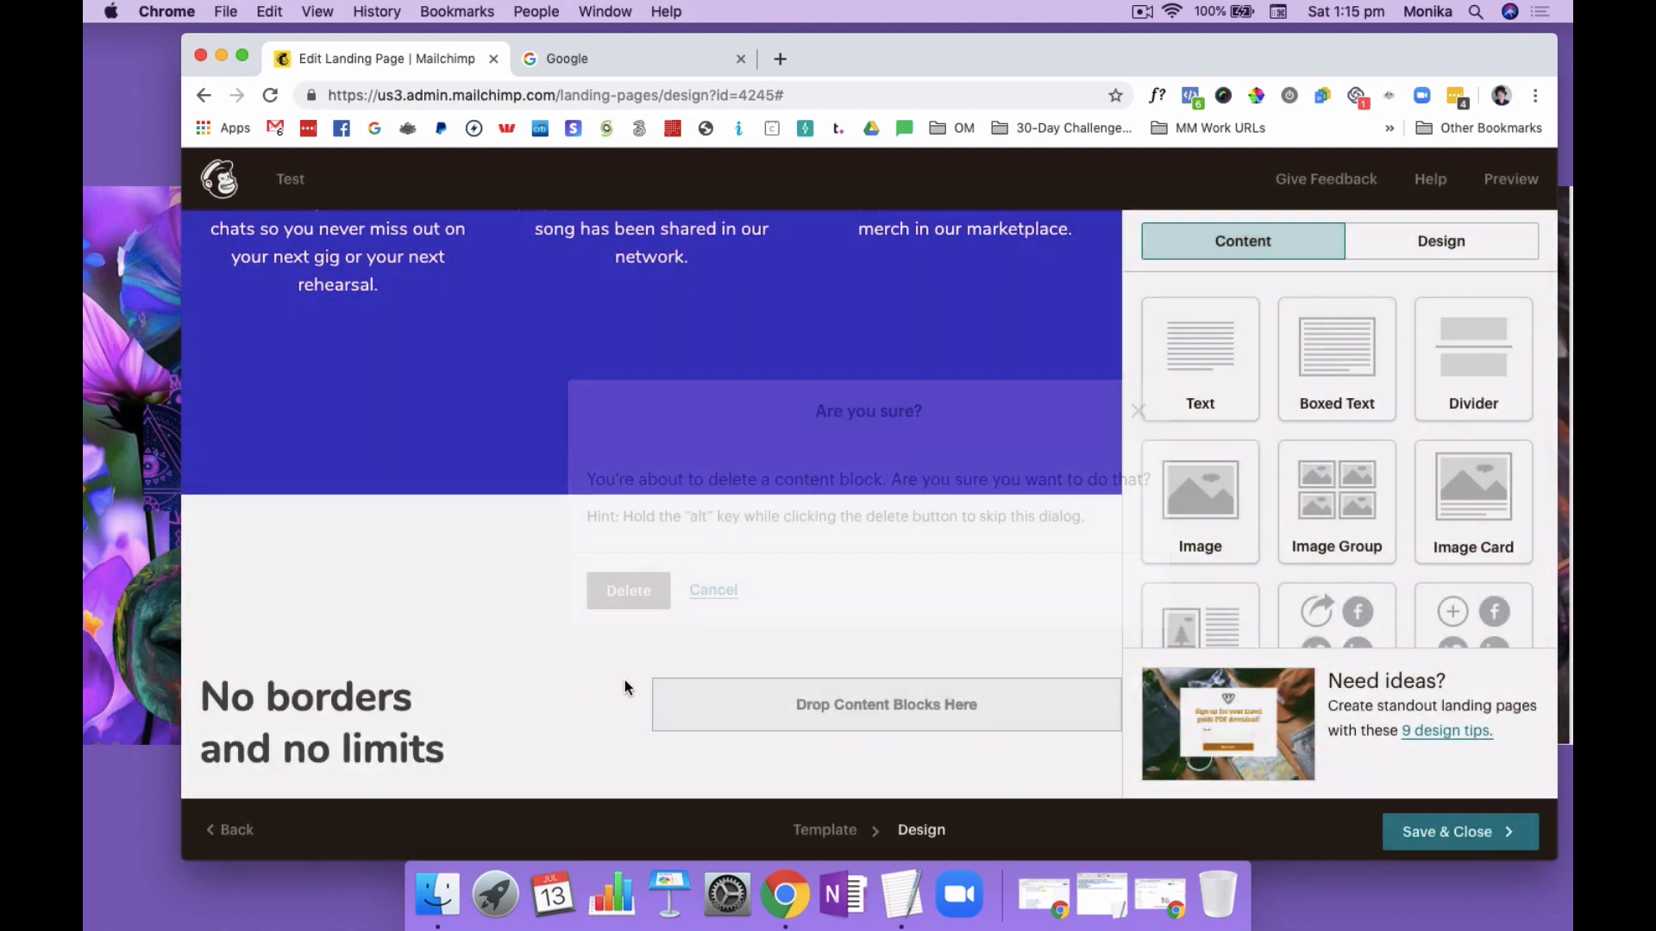
{"action": "left_click", "coordinate": [626, 586]}
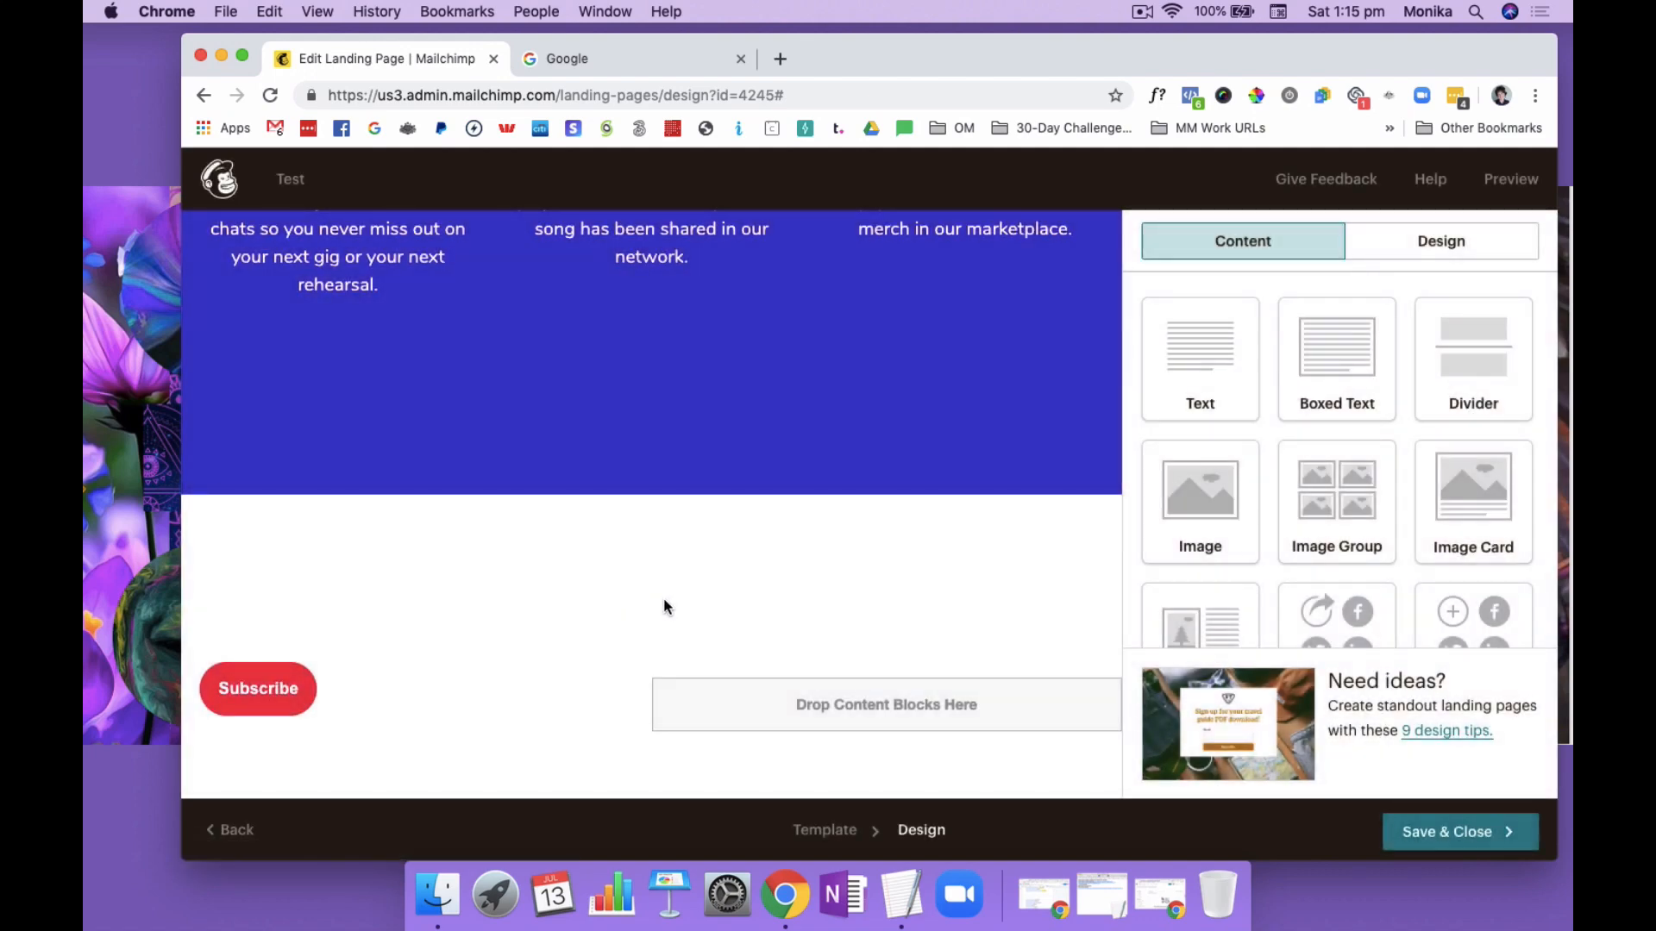
{"action": "mouse_move", "coordinate": [376, 676]}
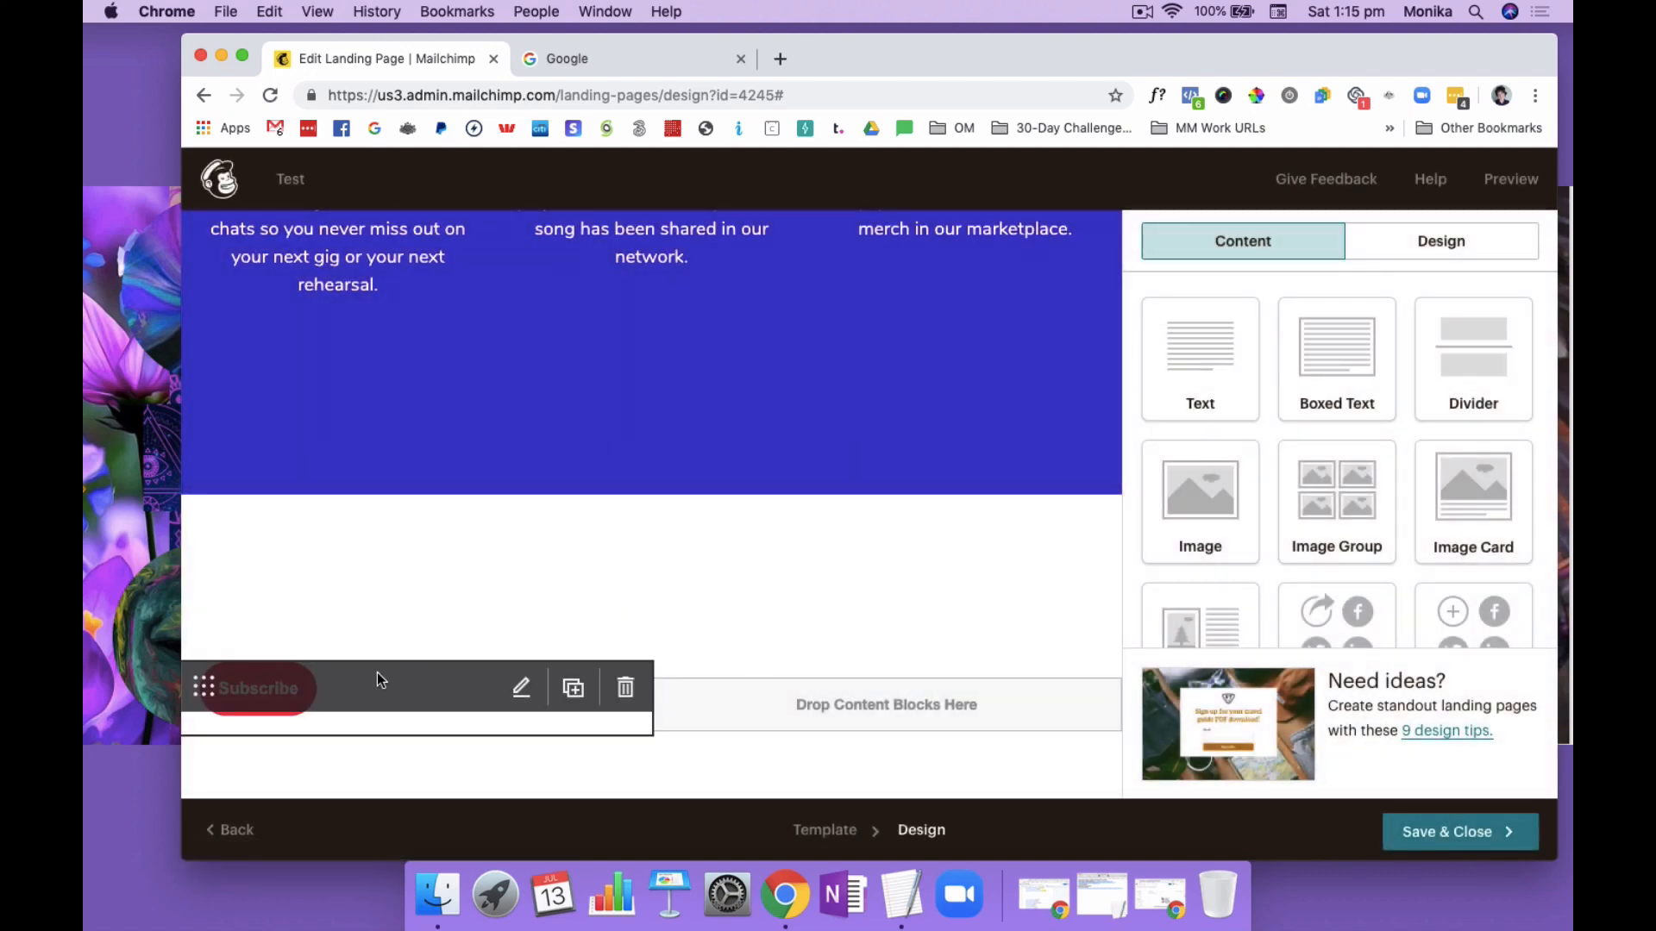
{"action": "left_click", "coordinate": [625, 687]}
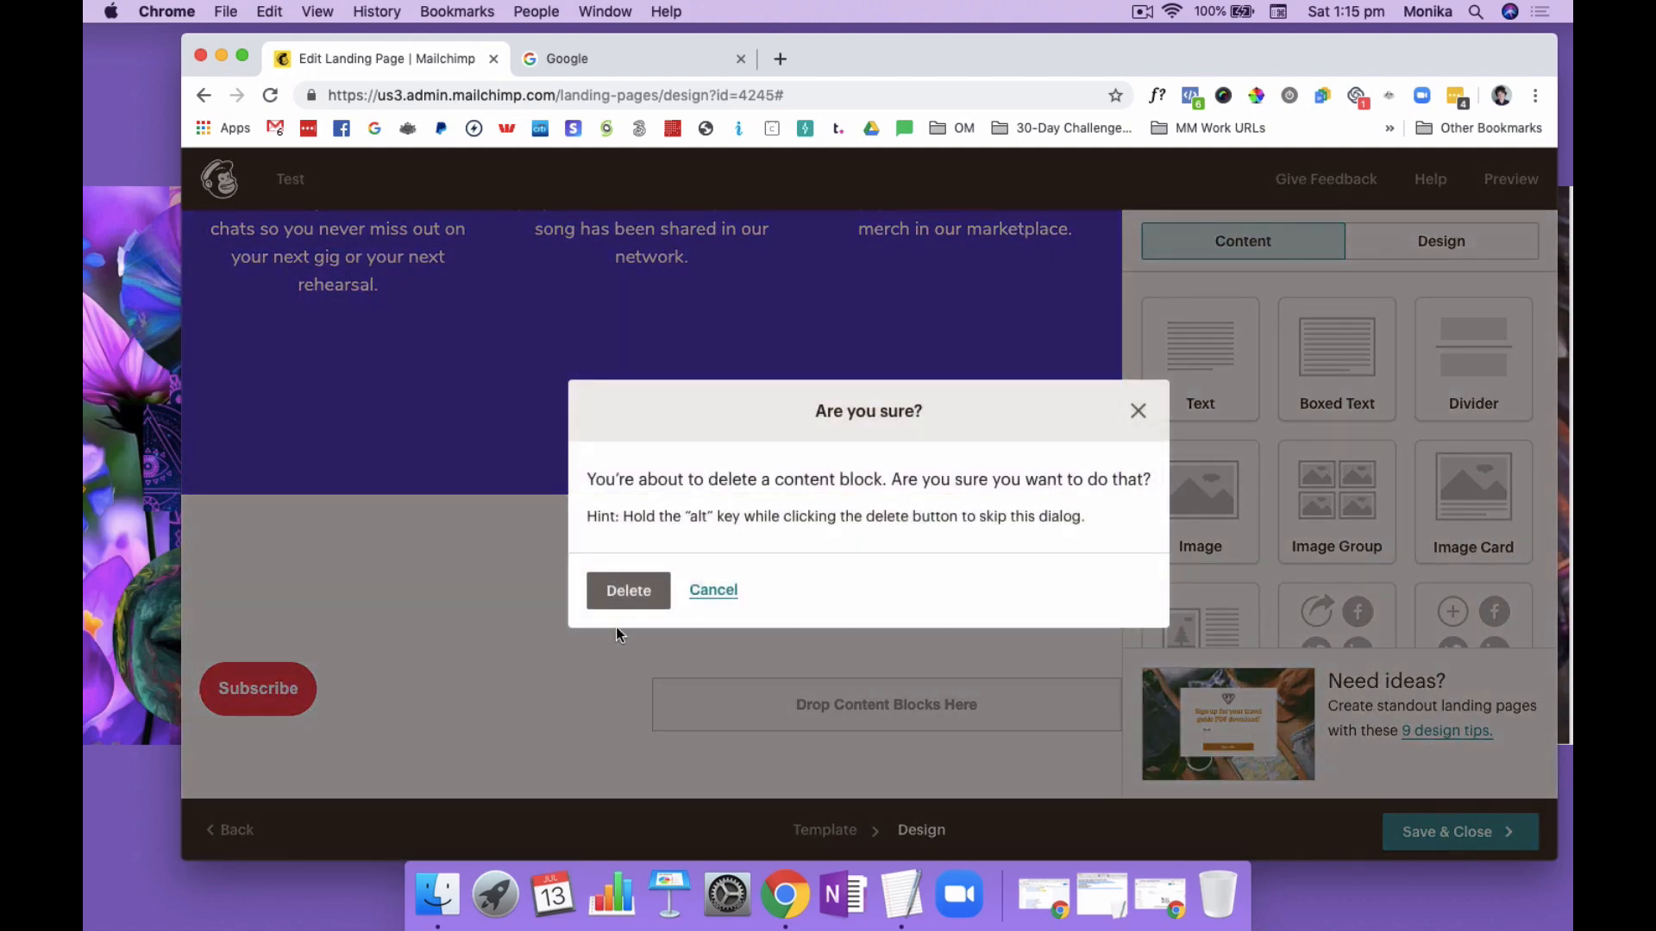
{"action": "left_click", "coordinate": [626, 592]}
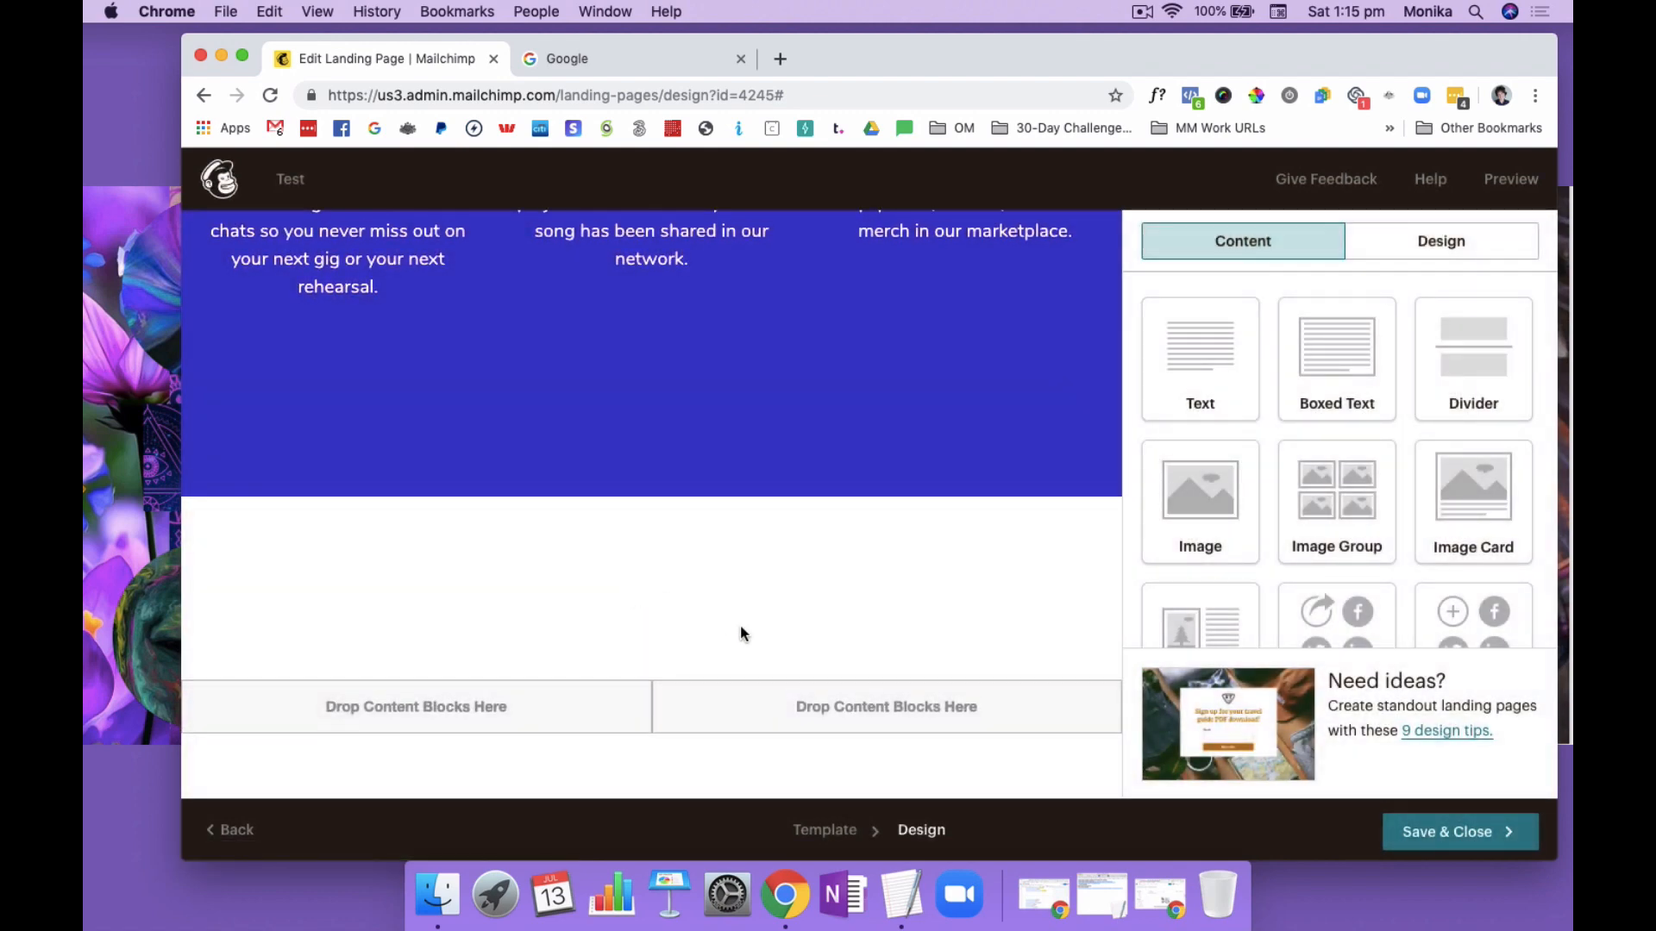
{"action": "scroll", "coordinate": [741, 630], "scroll_direction": "down", "scroll_amount": 5}
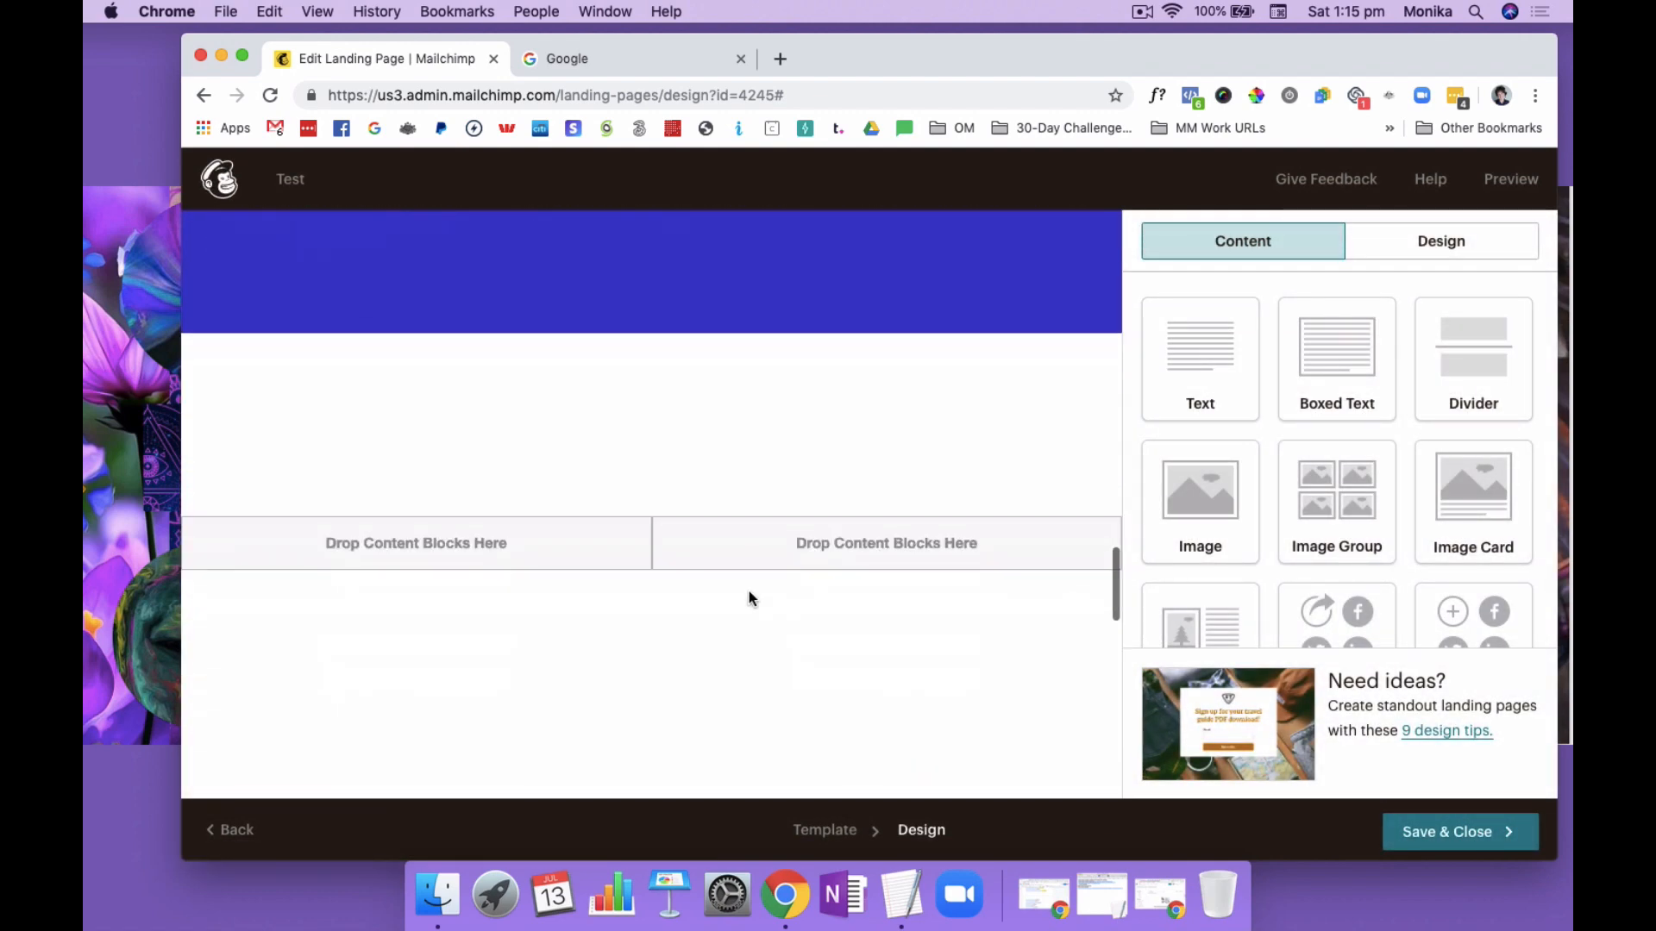
{"action": "scroll", "coordinate": [749, 597], "scroll_direction": "down", "scroll_amount": 3}
{"action": "scroll", "coordinate": [748, 596], "scroll_direction": "up", "scroll_amount": 6}
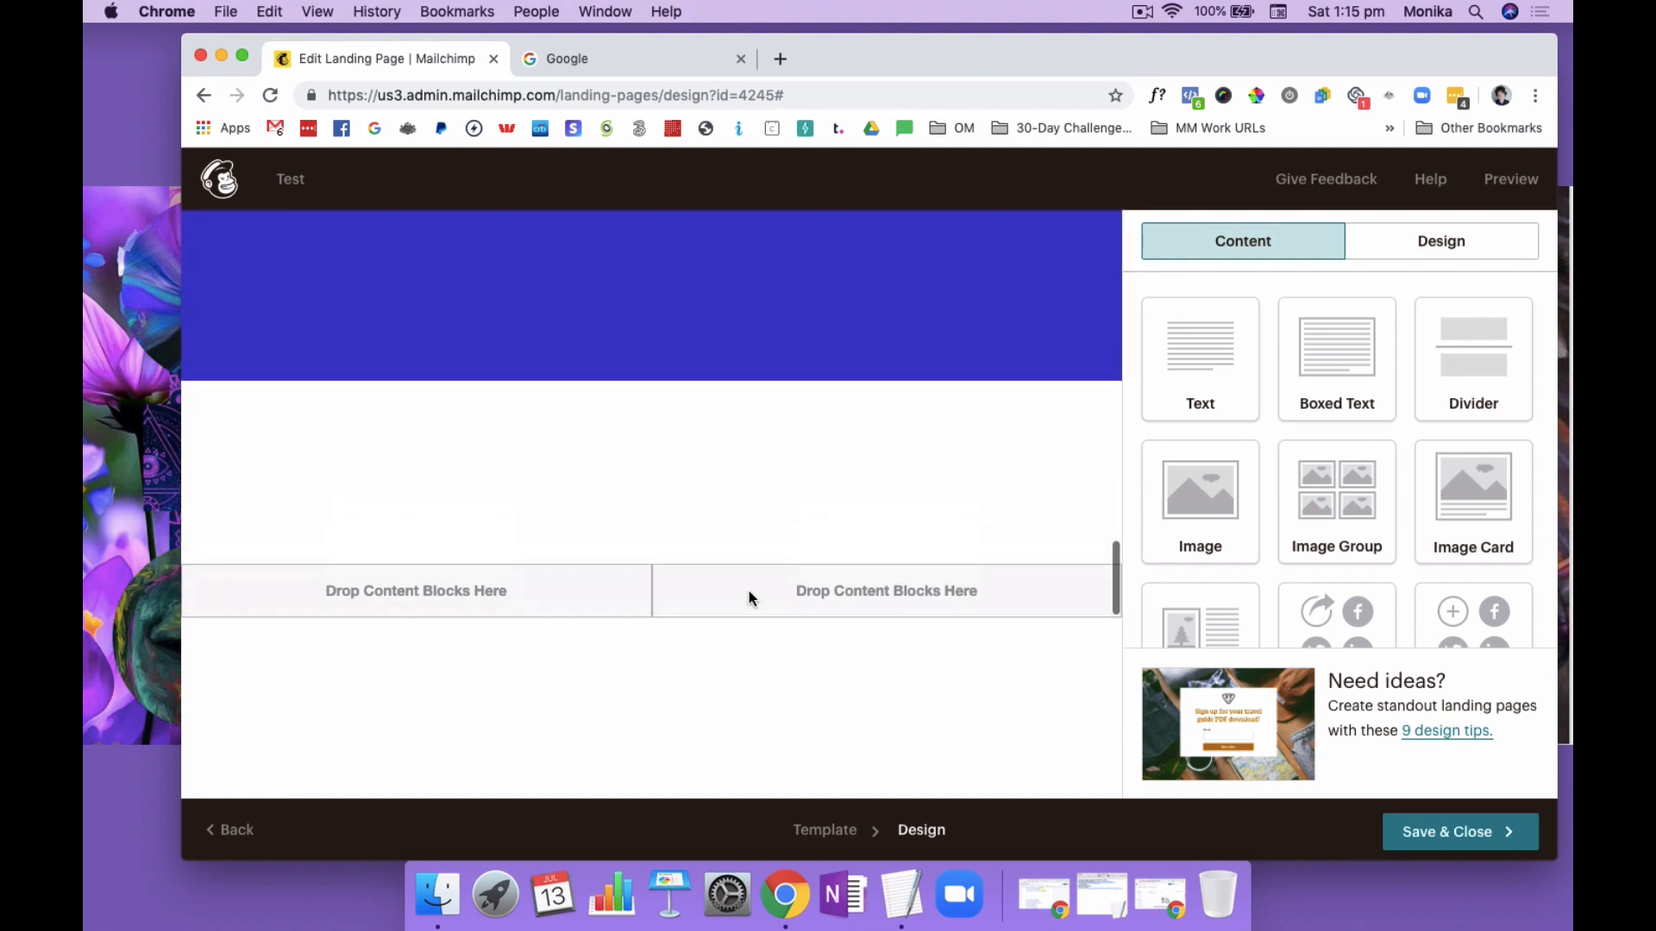
{"action": "scroll", "coordinate": [750, 597], "scroll_direction": "up", "scroll_amount": 3}
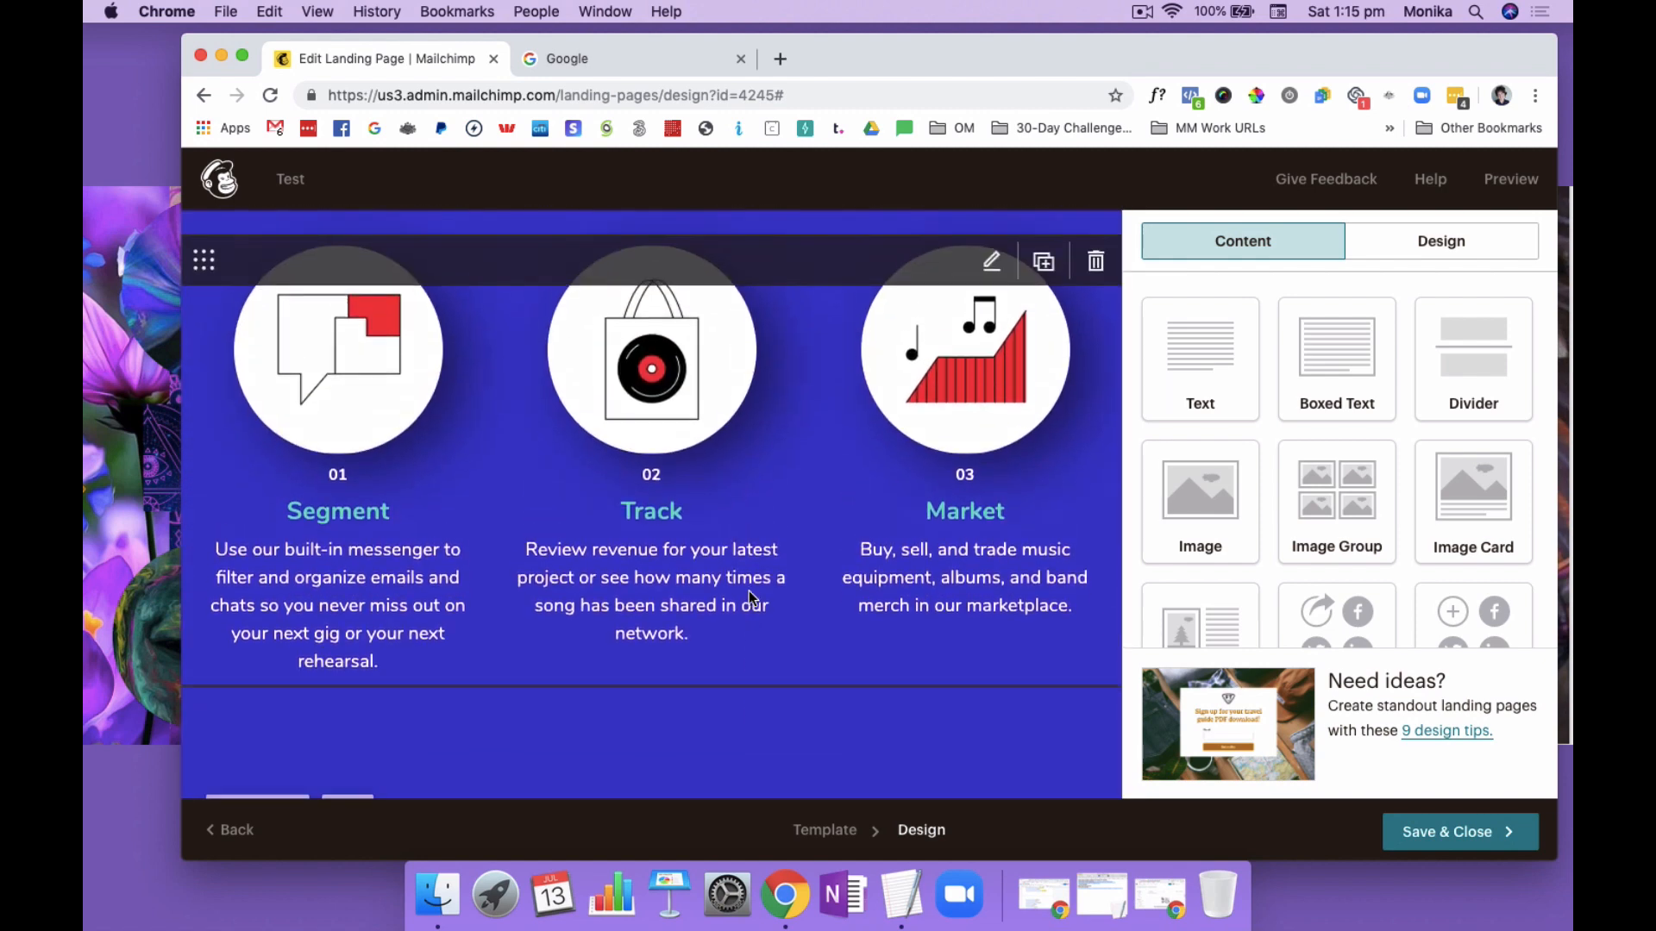
{"action": "right_click", "coordinate": [1439, 734]}
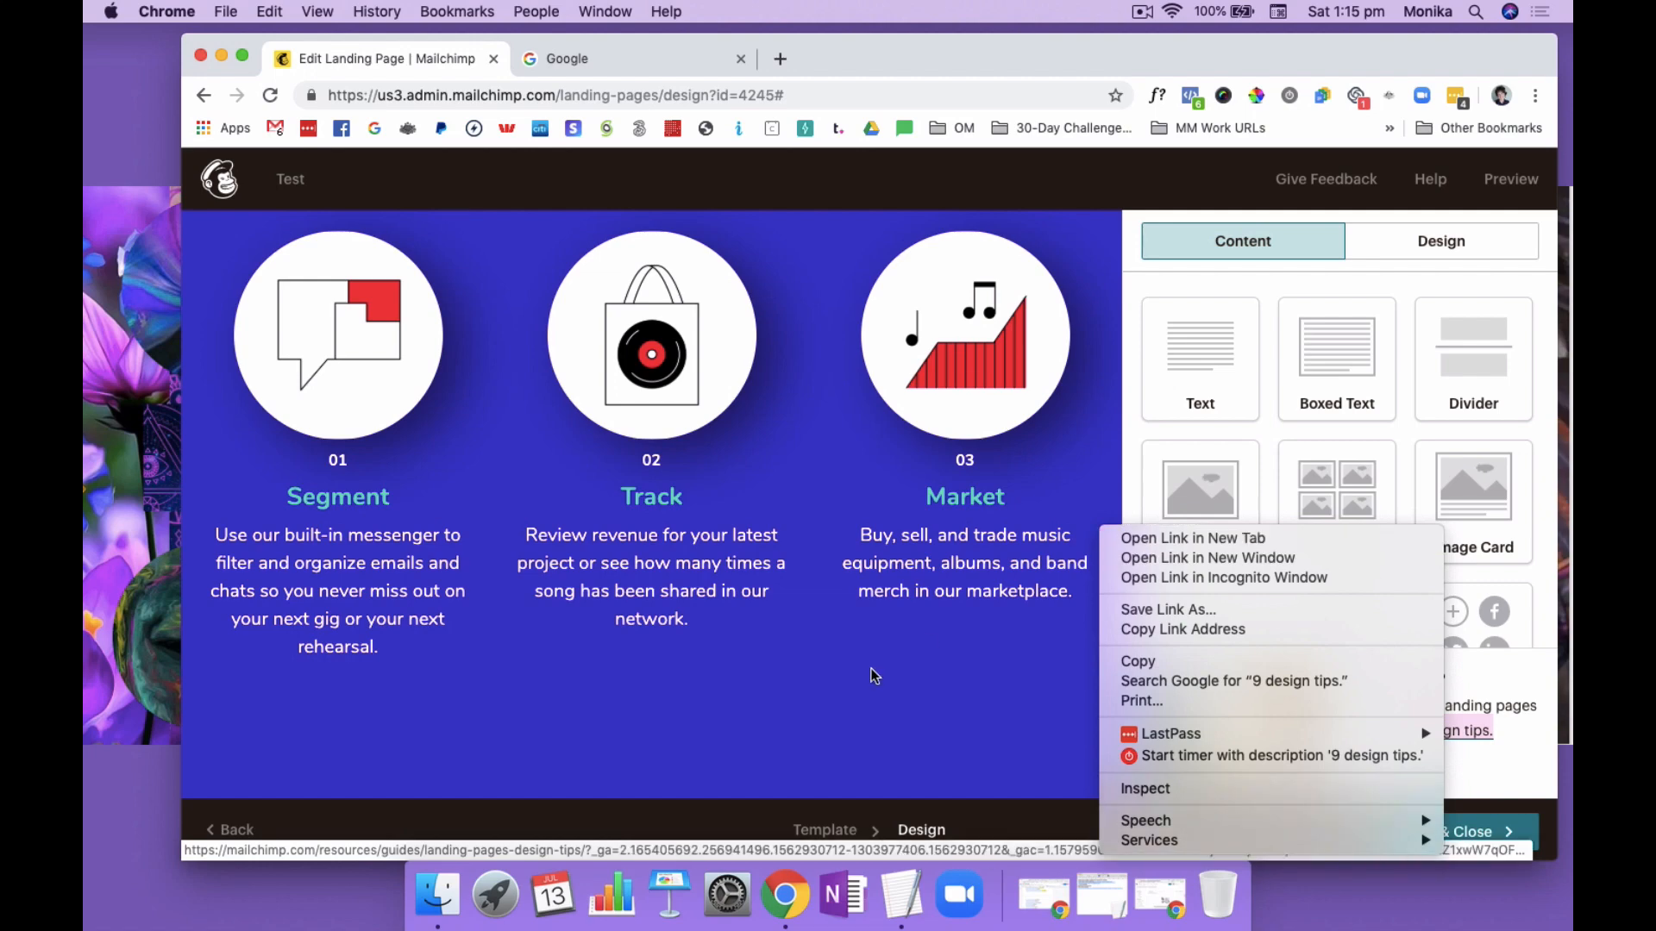
{"action": "left_click", "coordinate": [836, 700]}
Open the Segment, Track and Market caption block for editing and check the Segment image's dimensions in the image editor
{"action": "scroll", "coordinate": [837, 700], "scroll_direction": "up", "scroll_amount": 3}
{"action": "scroll", "coordinate": [837, 700], "scroll_direction": "up", "scroll_amount": 1}
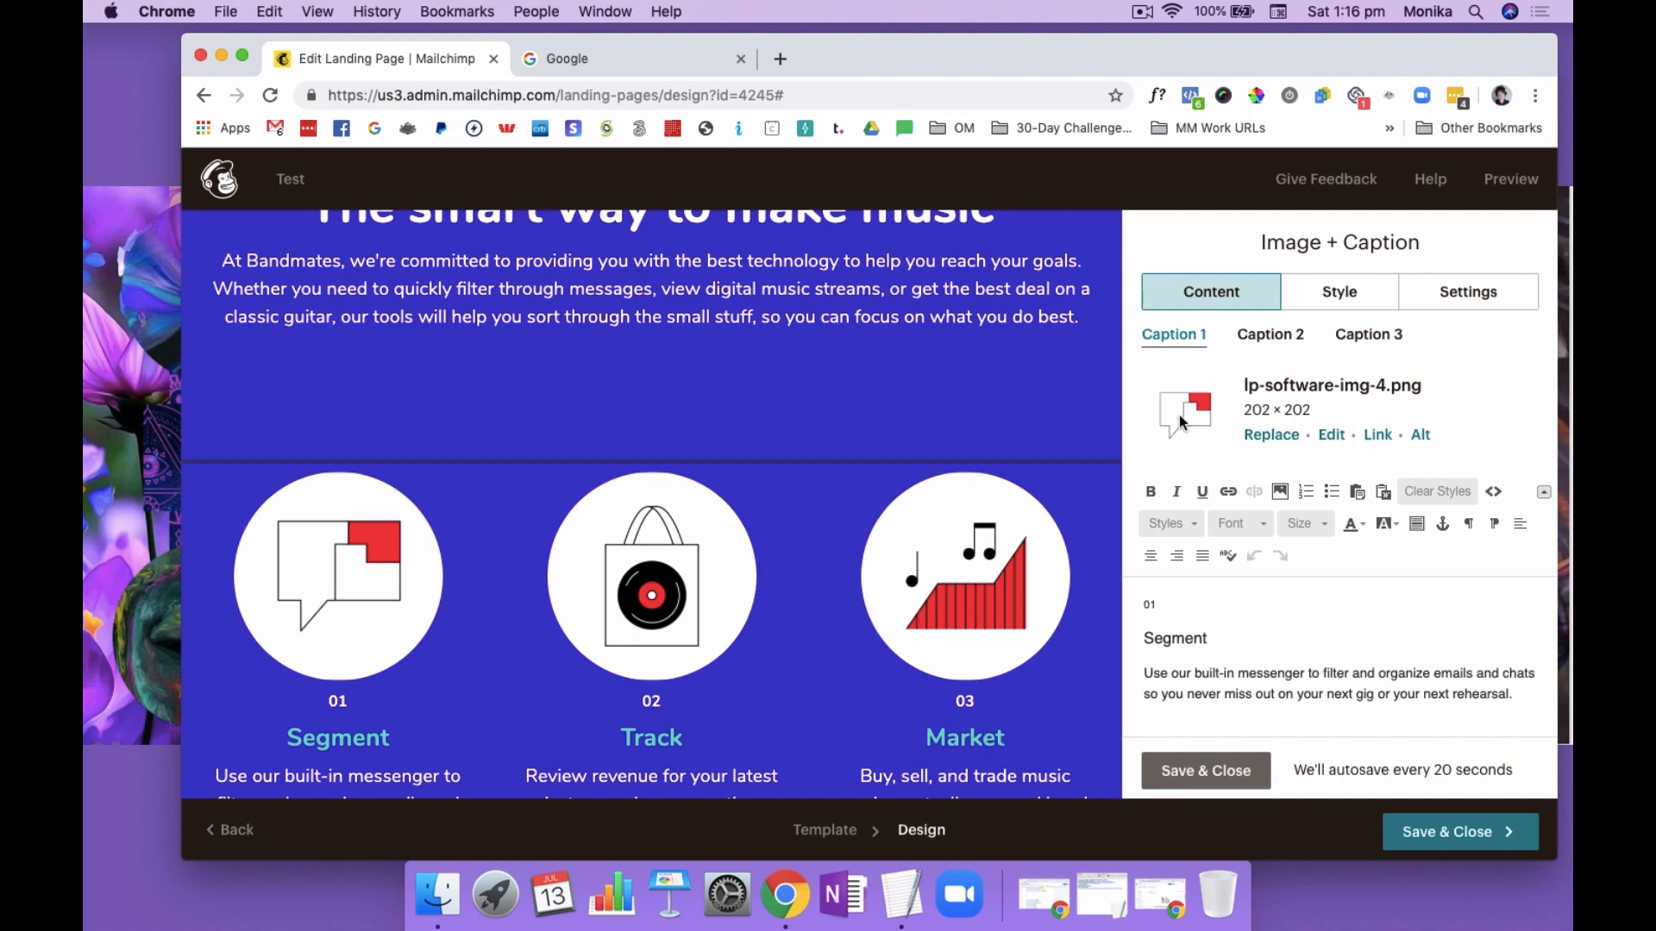
{"action": "scroll", "coordinate": [405, 557], "scroll_direction": "down", "scroll_amount": 5}
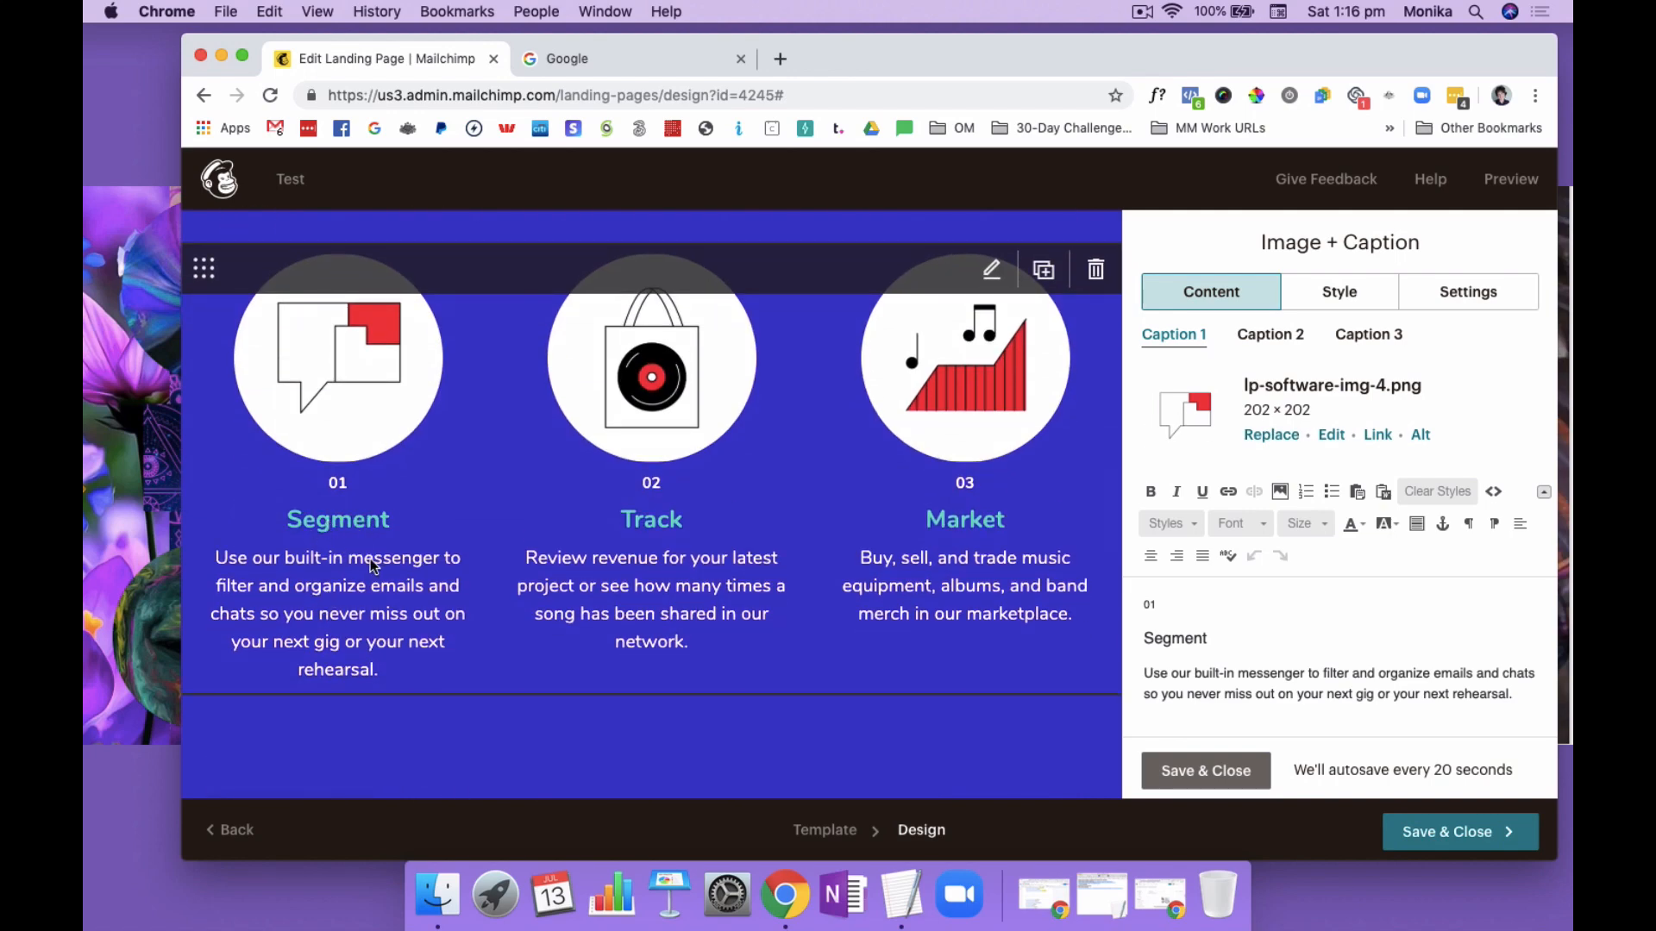
{"action": "scroll", "coordinate": [767, 574], "scroll_direction": "up", "scroll_amount": 3}
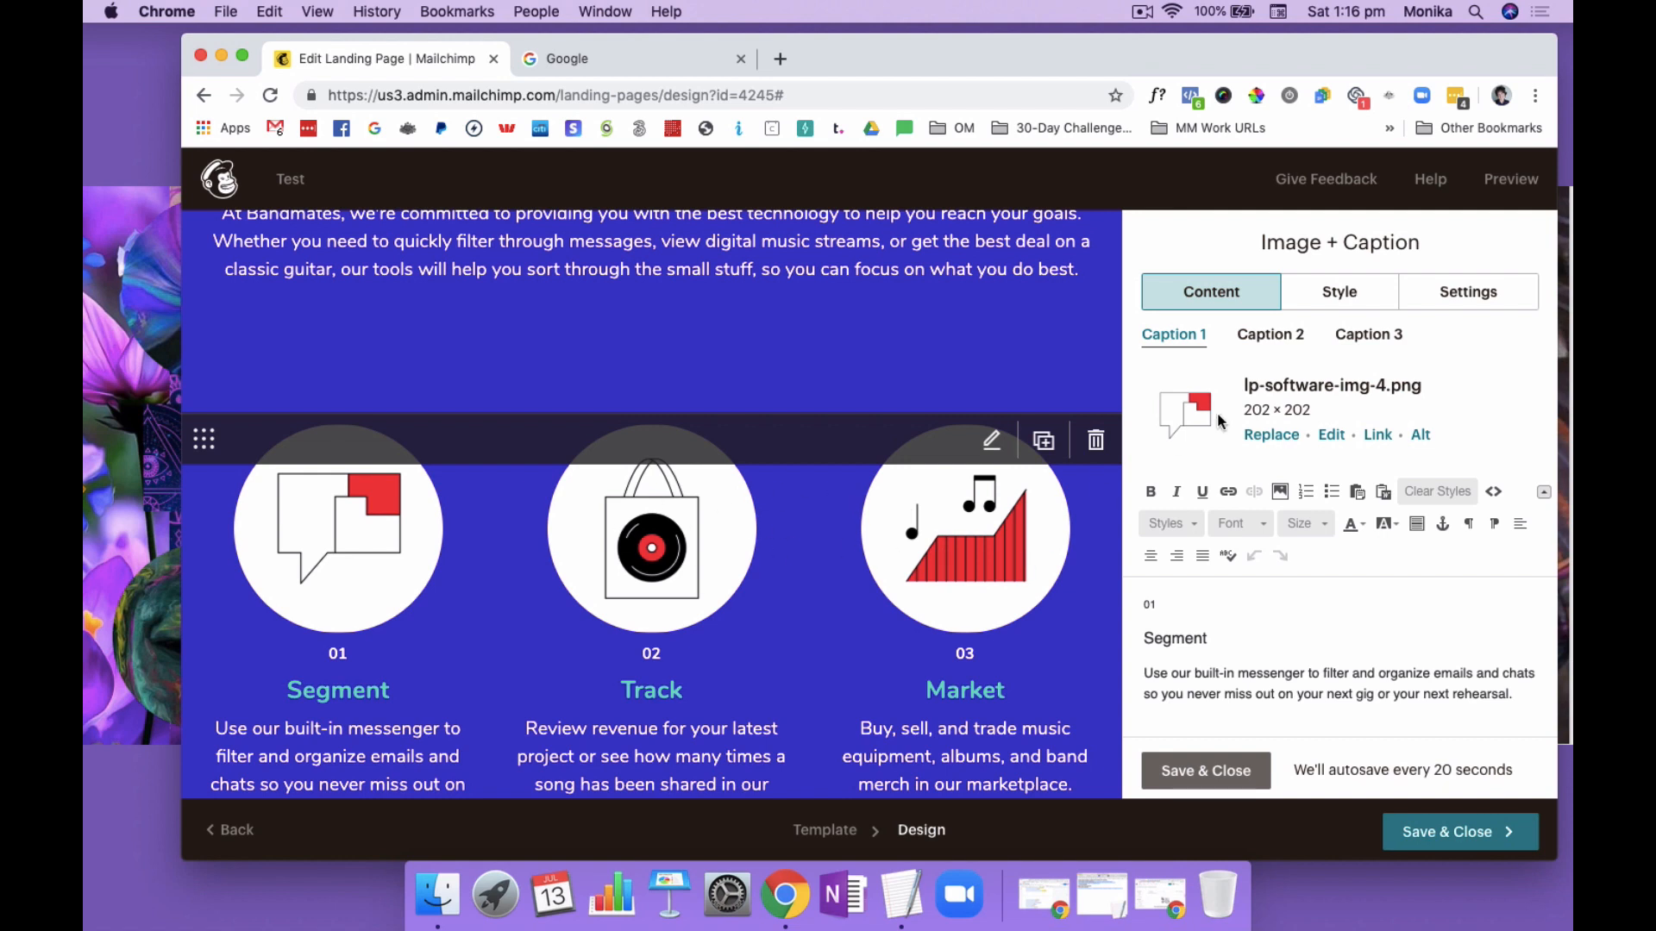
{"action": "left_click", "coordinate": [1332, 436]}
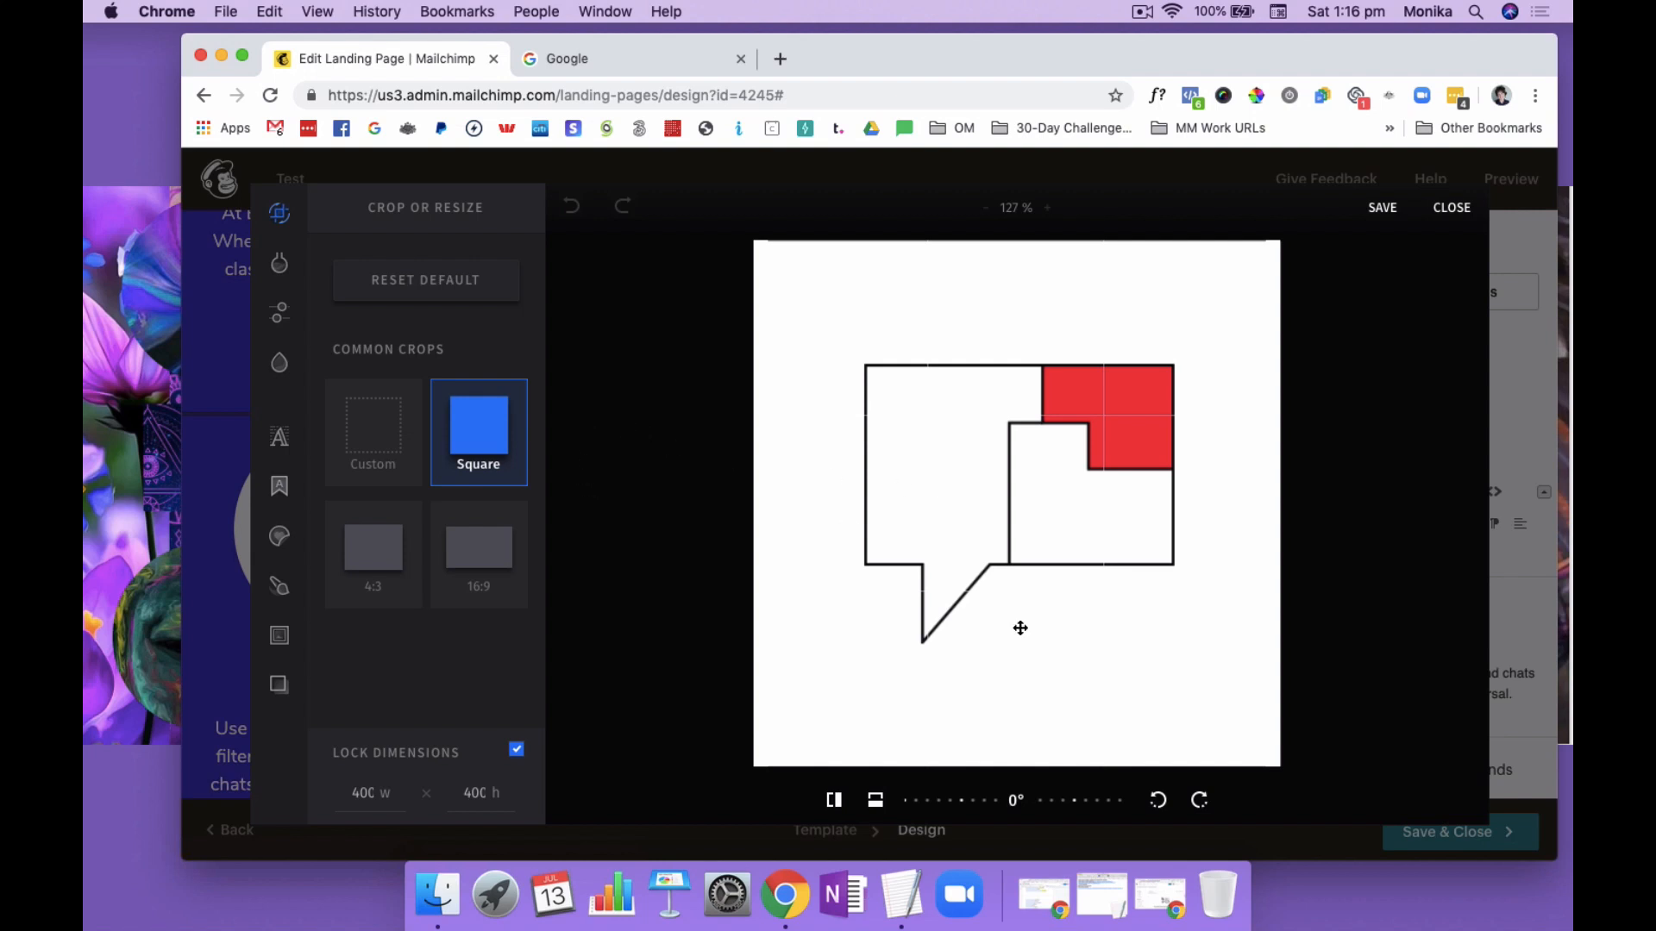
{"action": "left_click", "coordinate": [1447, 211]}
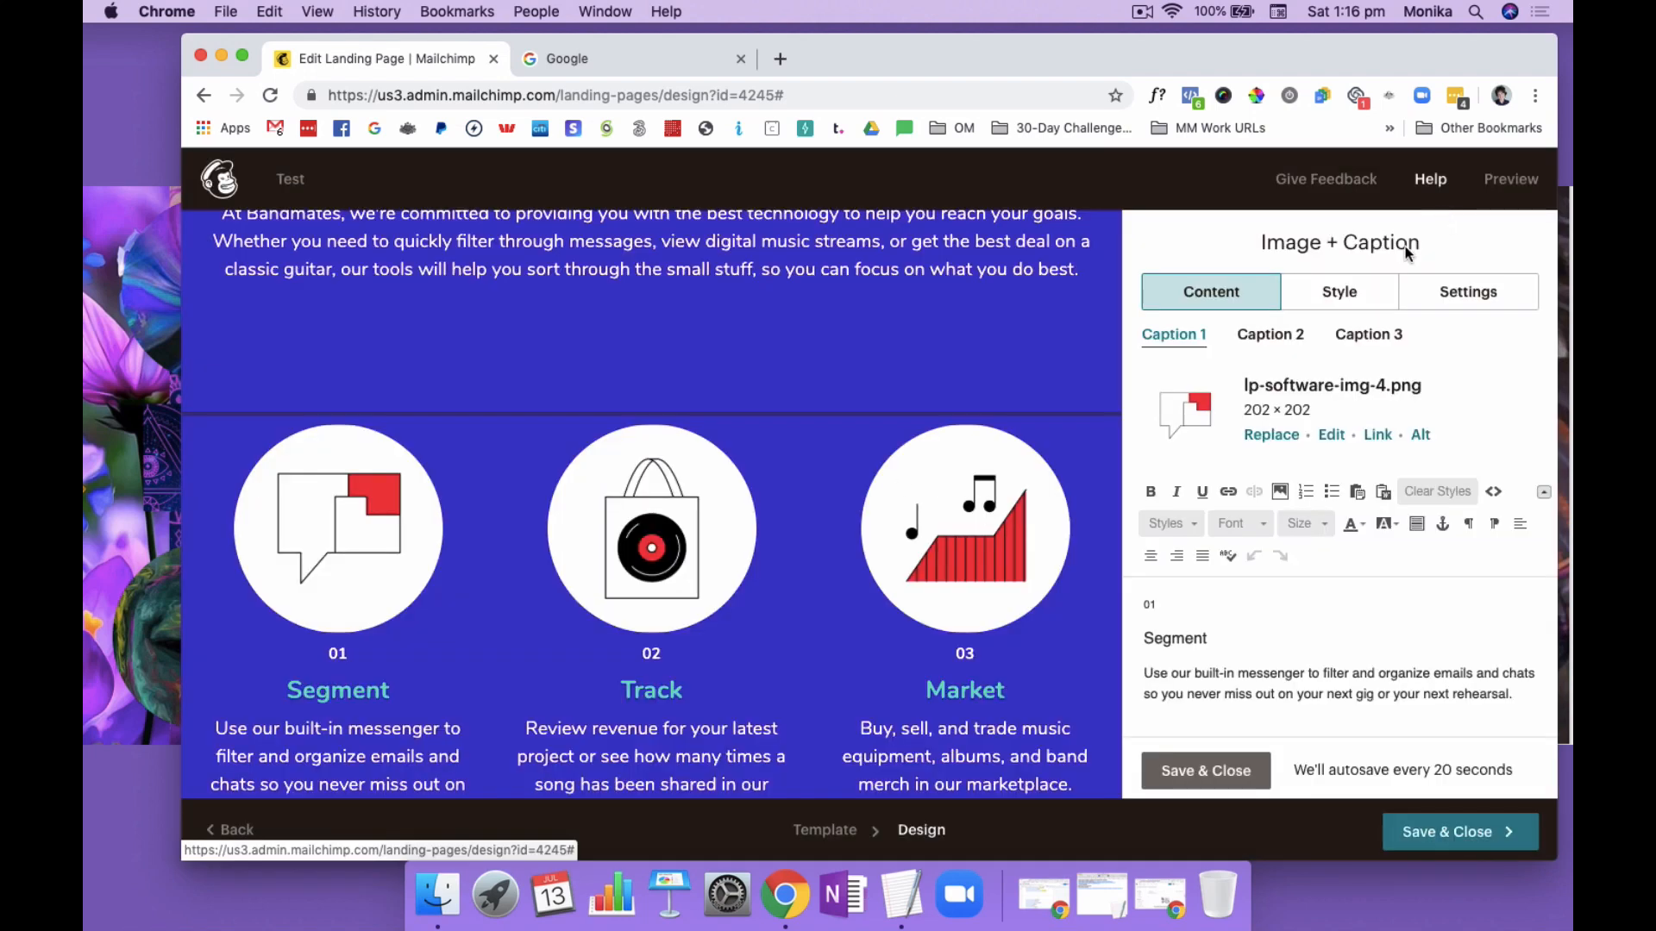
Replace the Segment caption's speech bubble image with the portrait photo already uploaded to My Files
{"action": "left_click", "coordinate": [1259, 433]}
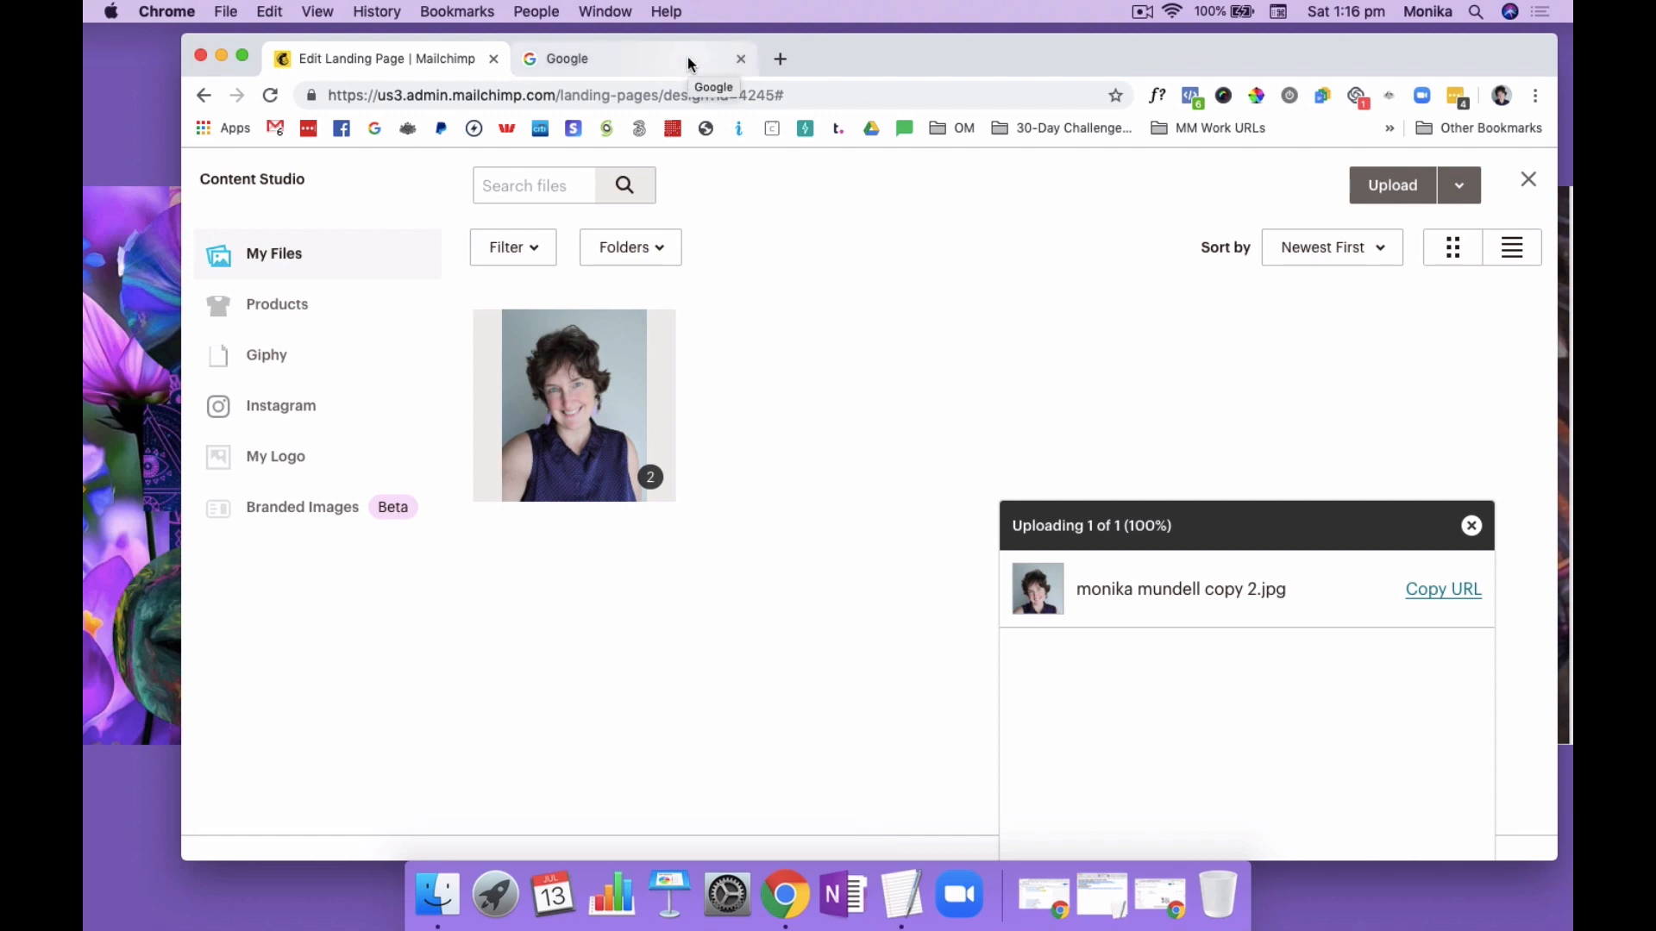
{"action": "left_click", "coordinate": [601, 424]}
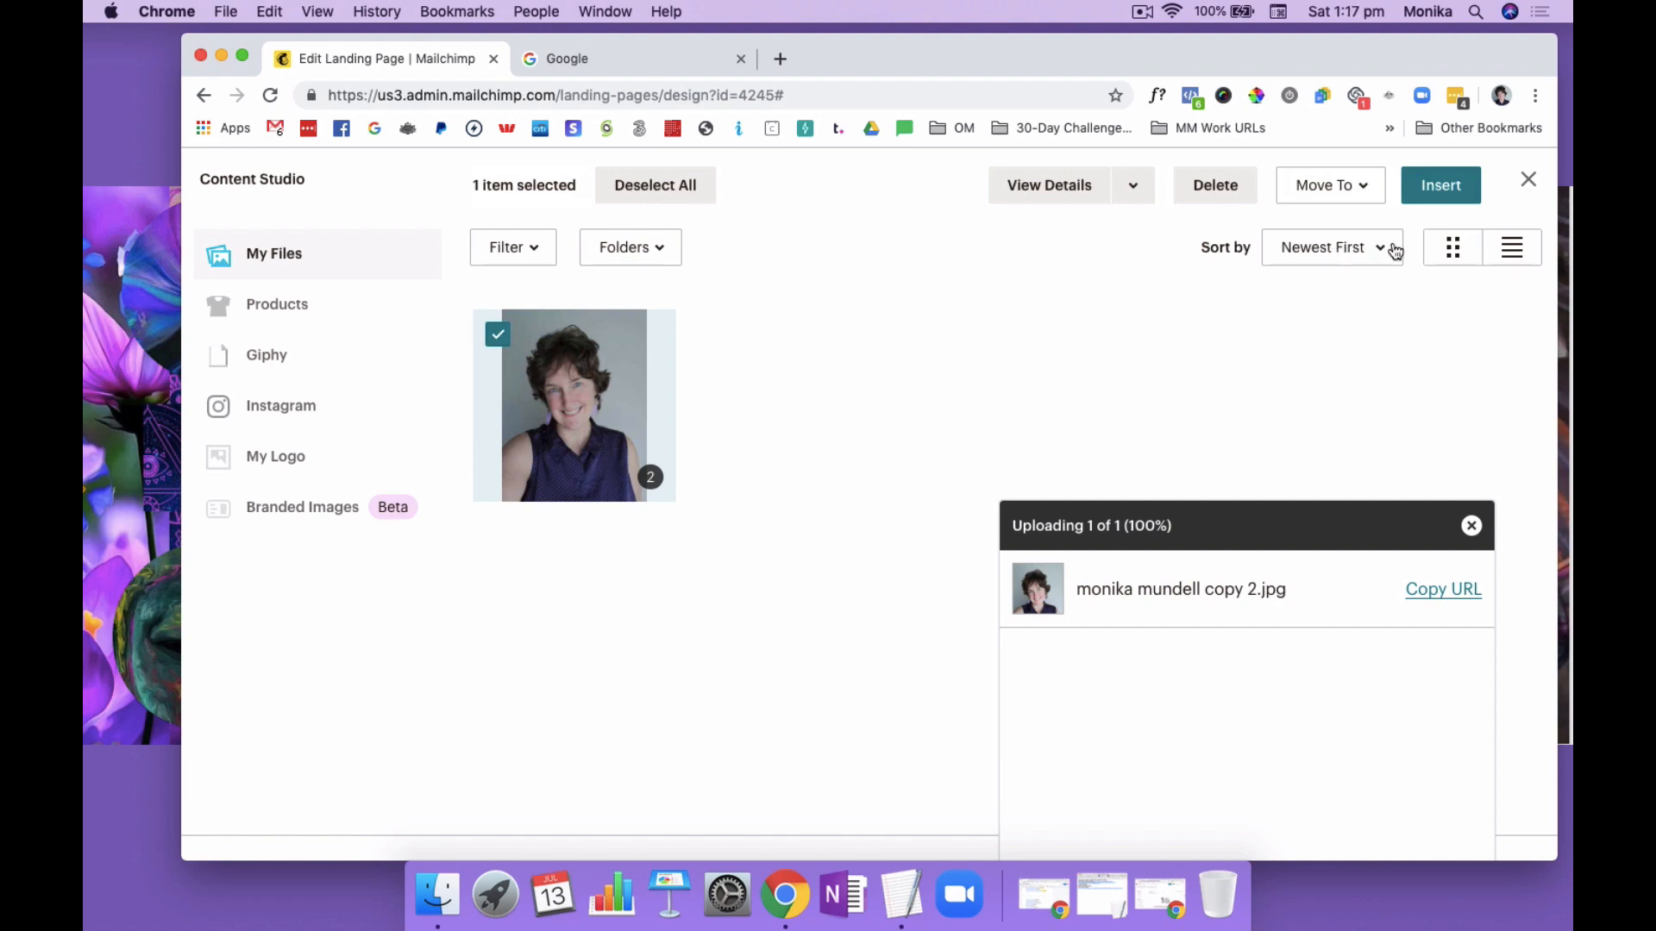
{"action": "left_click", "coordinate": [1443, 186]}
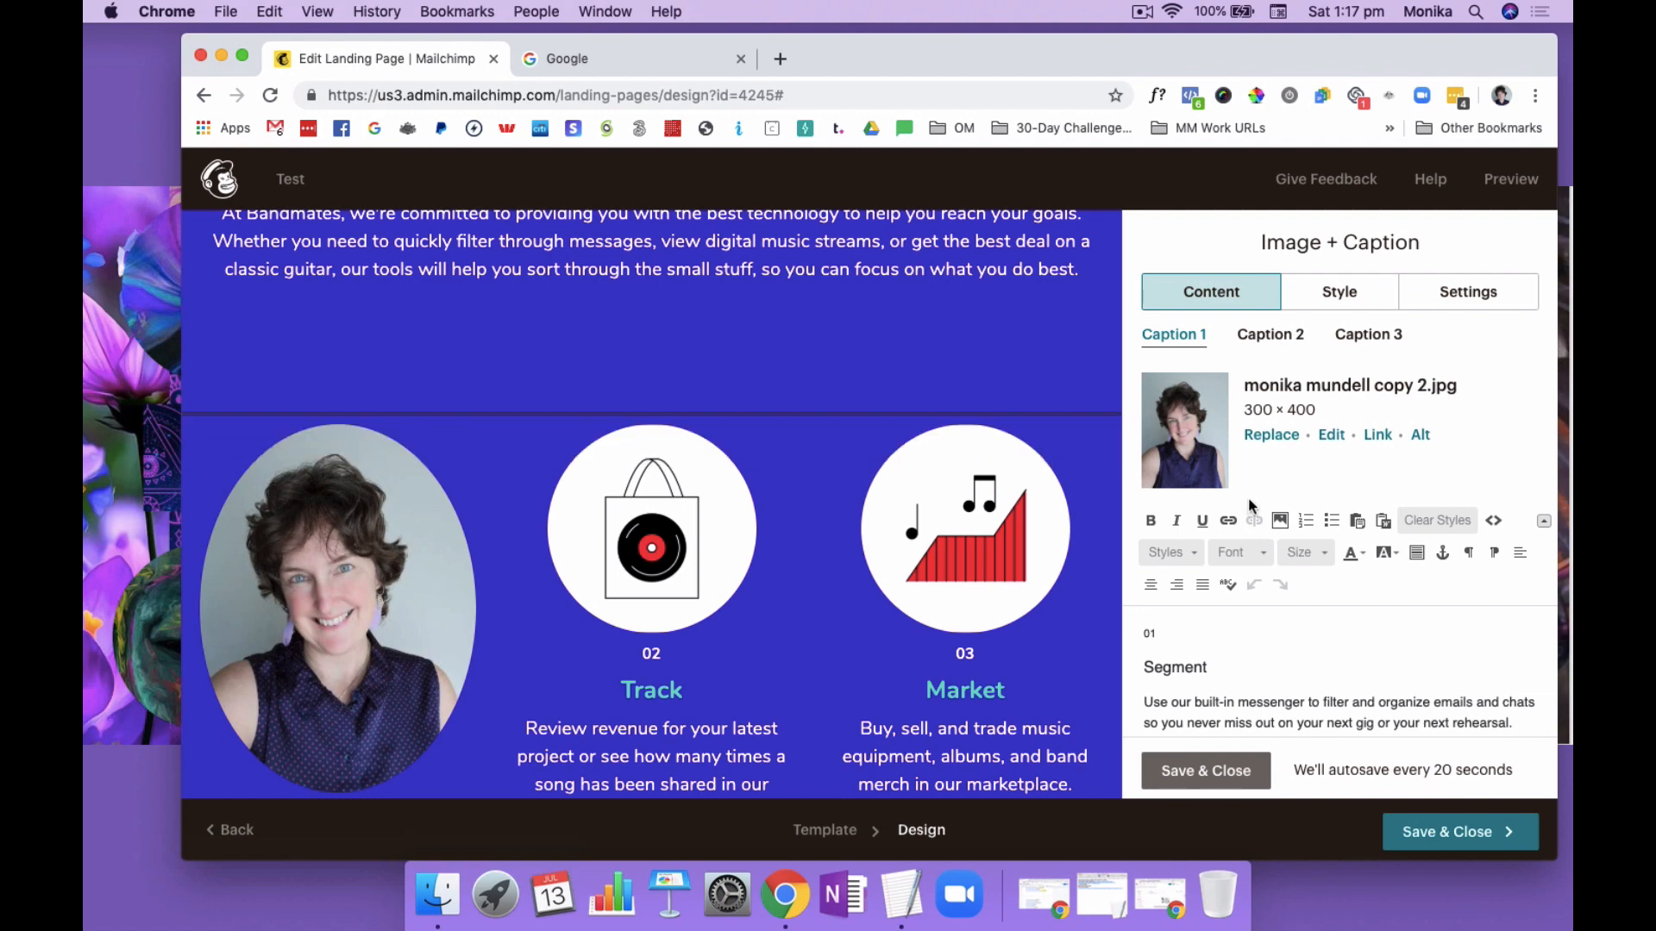
Crop the Segment caption's portrait to a 300 × 300 square framing the face and save the edit
{"action": "left_click", "coordinate": [1333, 436]}
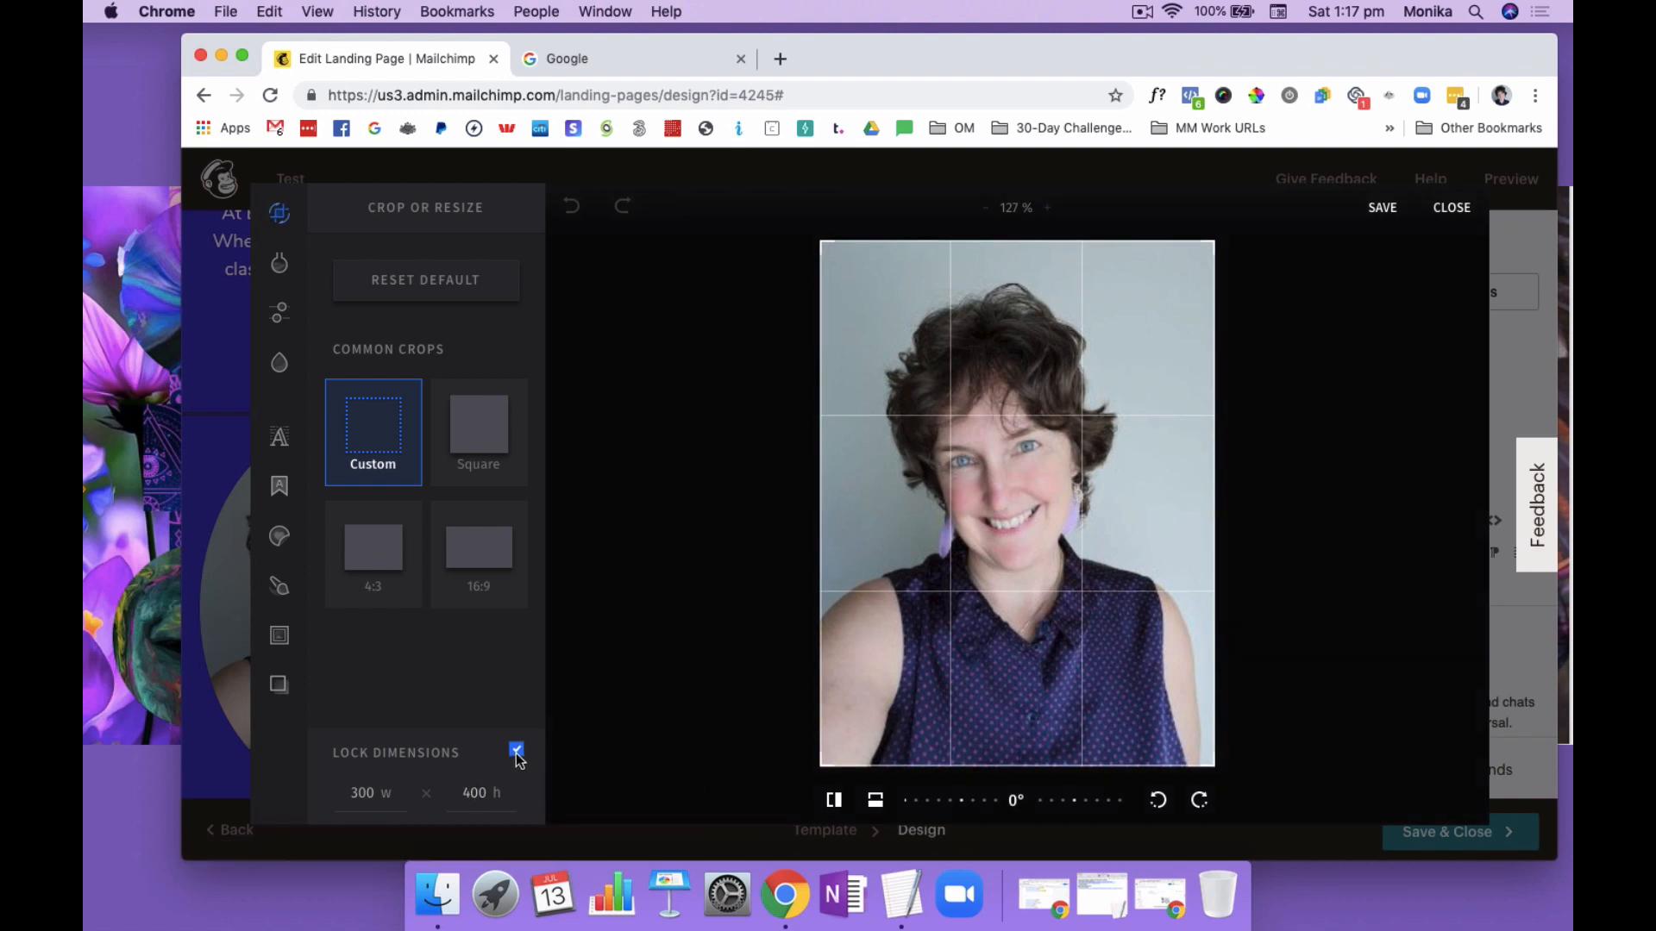
{"action": "left_click", "coordinate": [489, 438]}
{"action": "left_click_drag", "start_coordinate": [1011, 449], "coordinate": [1013, 410]}
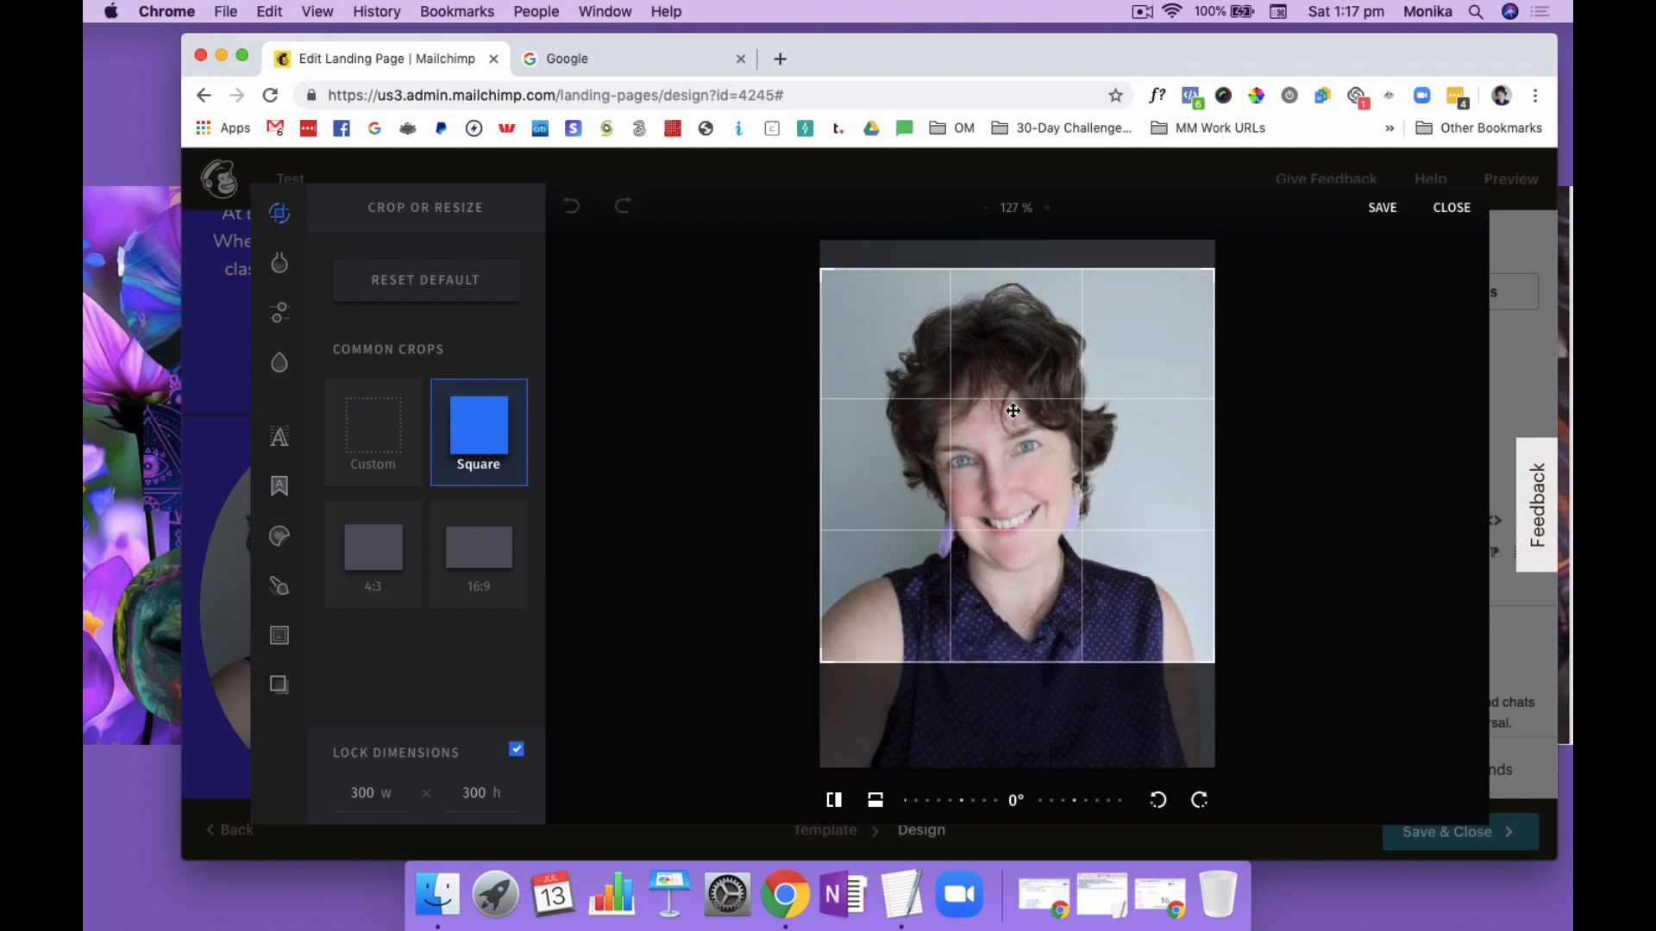
{"action": "left_click", "coordinate": [1383, 209]}
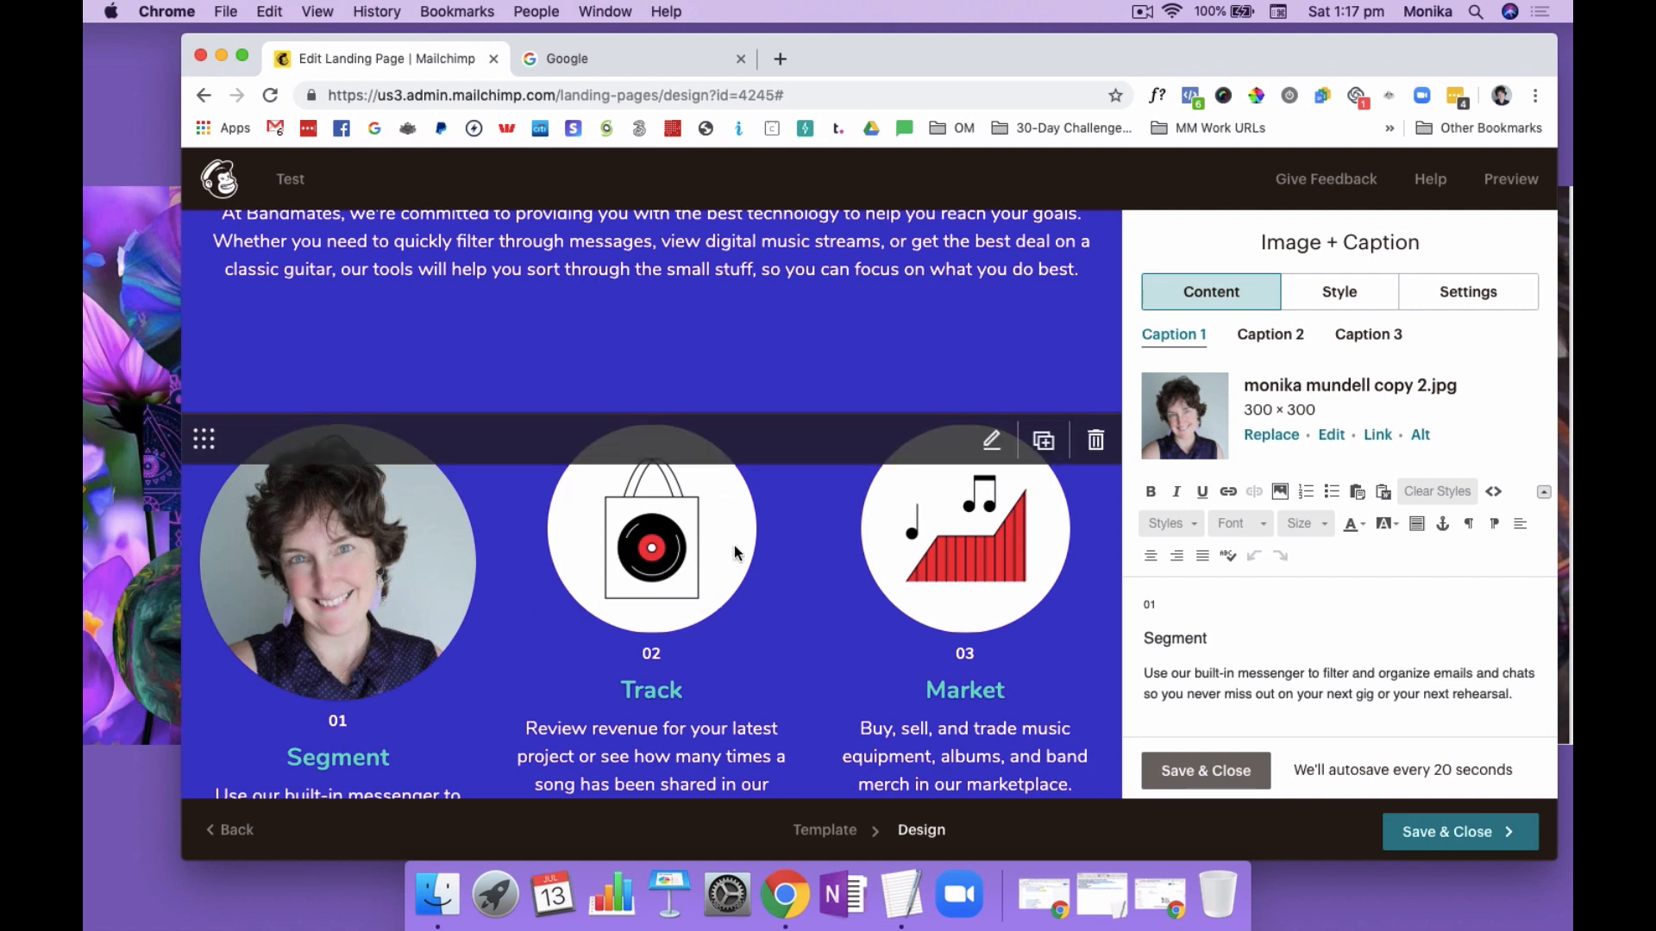
Resize the Segment caption's portrait to 200 × 200 with locked dimensions and save the edit
{"action": "left_click", "coordinate": [1333, 436]}
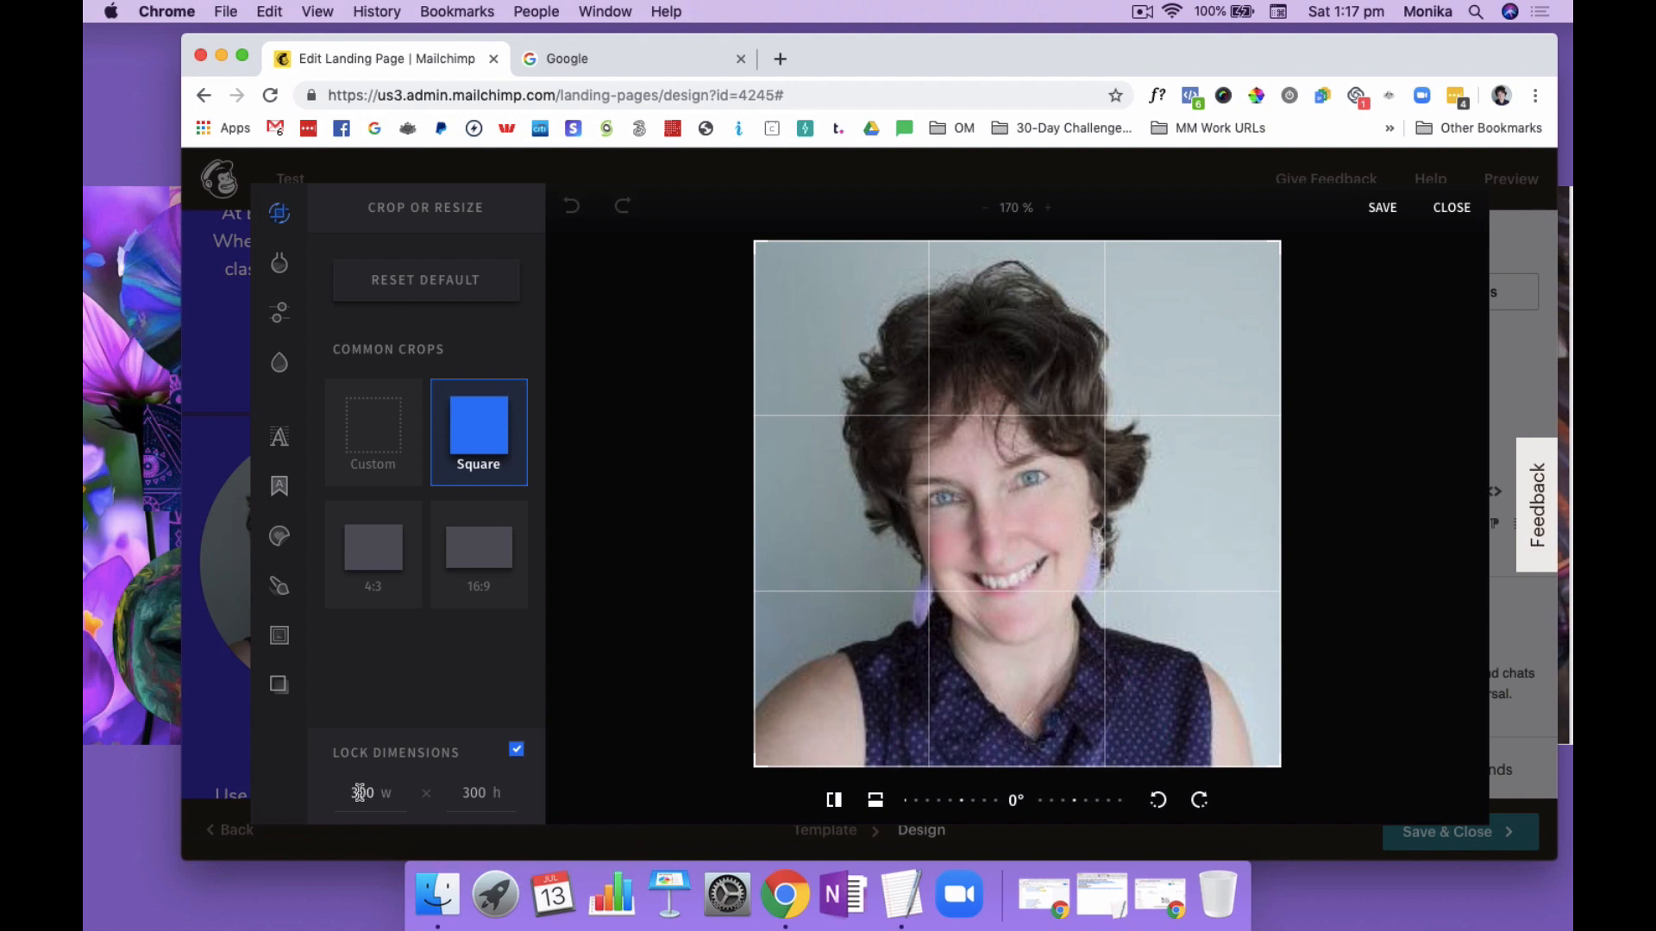
{"action": "key", "text": "BackSpace"}
{"action": "type", "text": "200"}
{"action": "left_click", "coordinate": [1382, 210]}
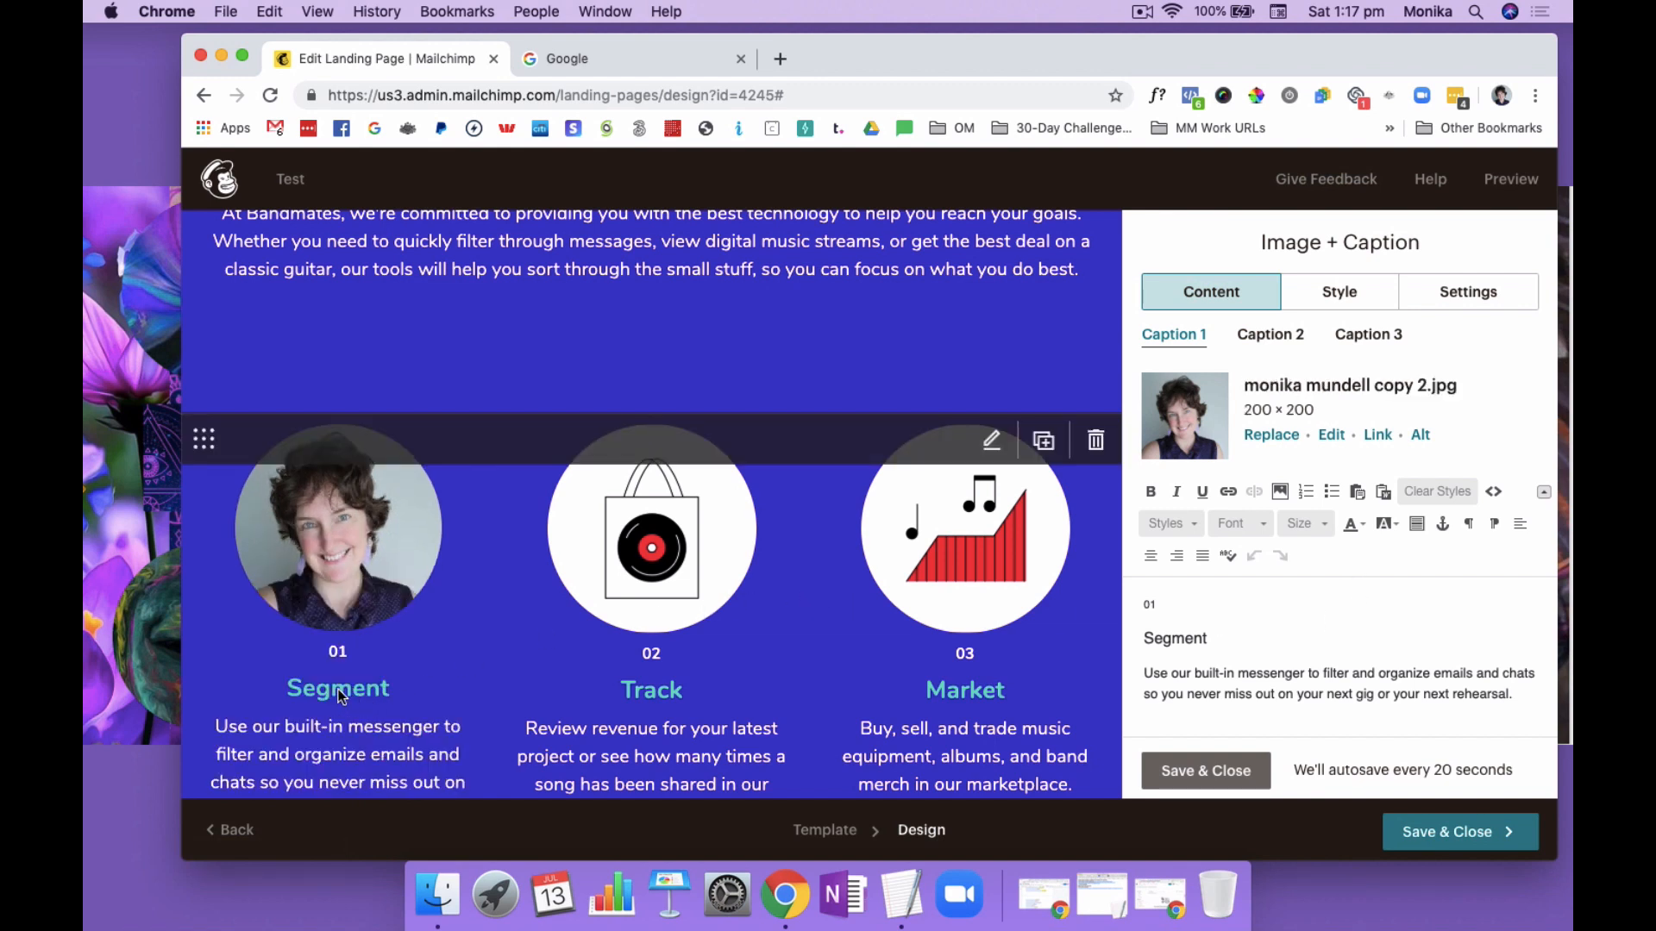
Remove the first caption's 01 number and replace its Segment heading with the testimonial giver's first name followed by "says"
{"action": "scroll", "coordinate": [373, 721], "scroll_direction": "down", "scroll_amount": 2}
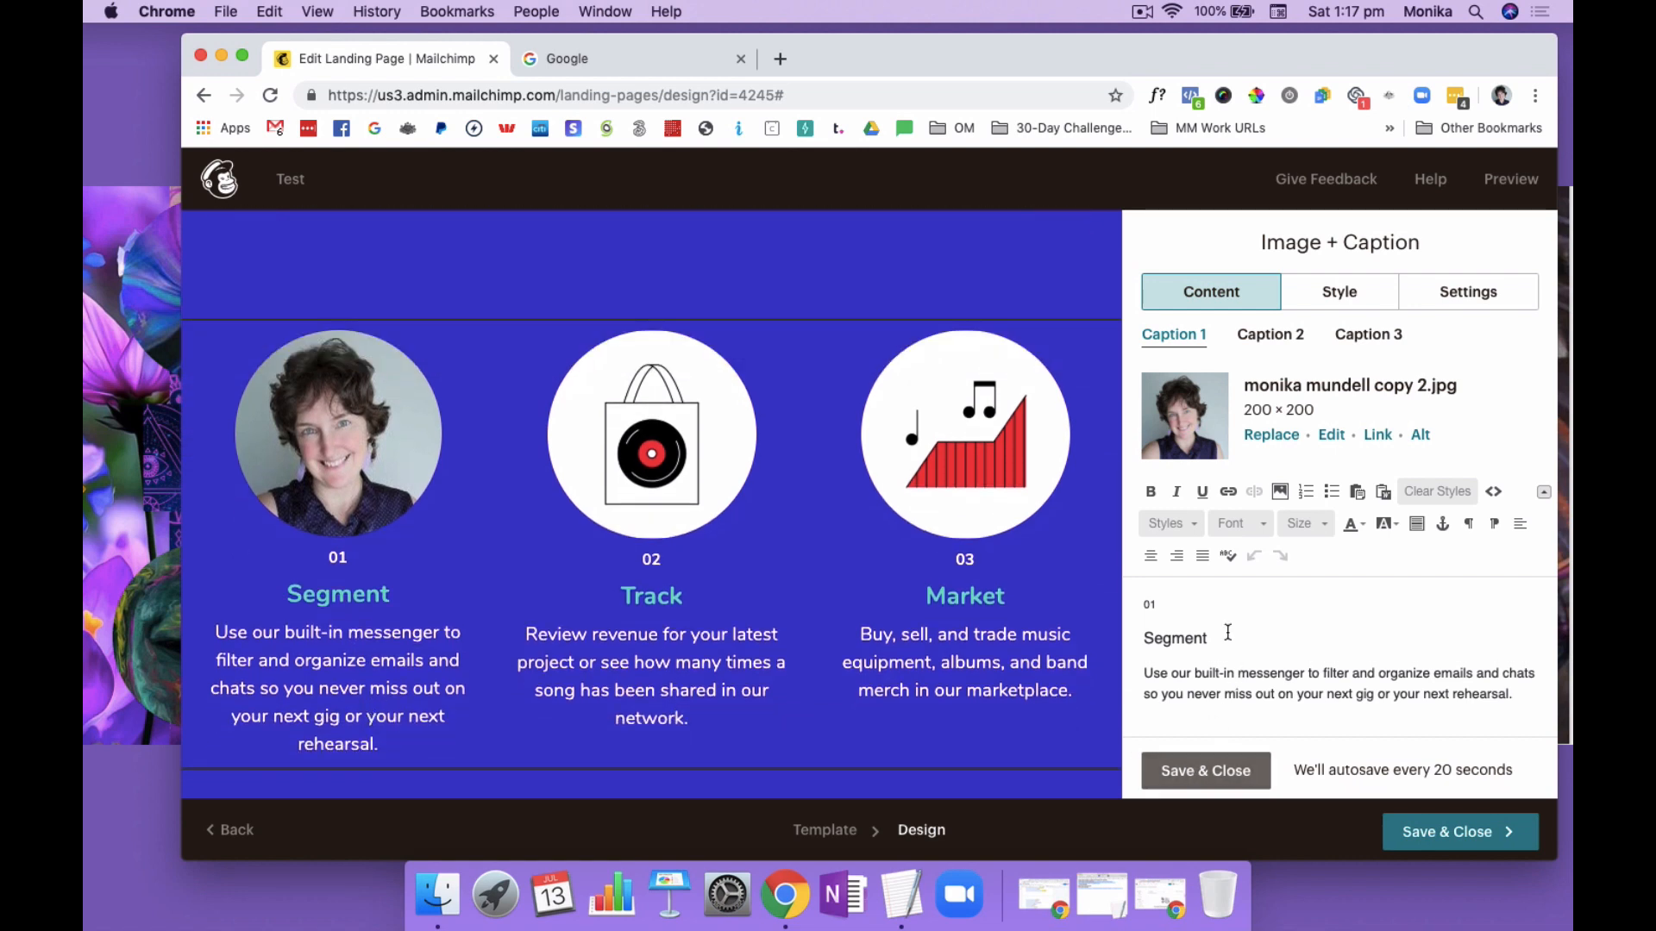
{"action": "left_click_drag", "start_coordinate": [1215, 640], "coordinate": [1141, 605]}
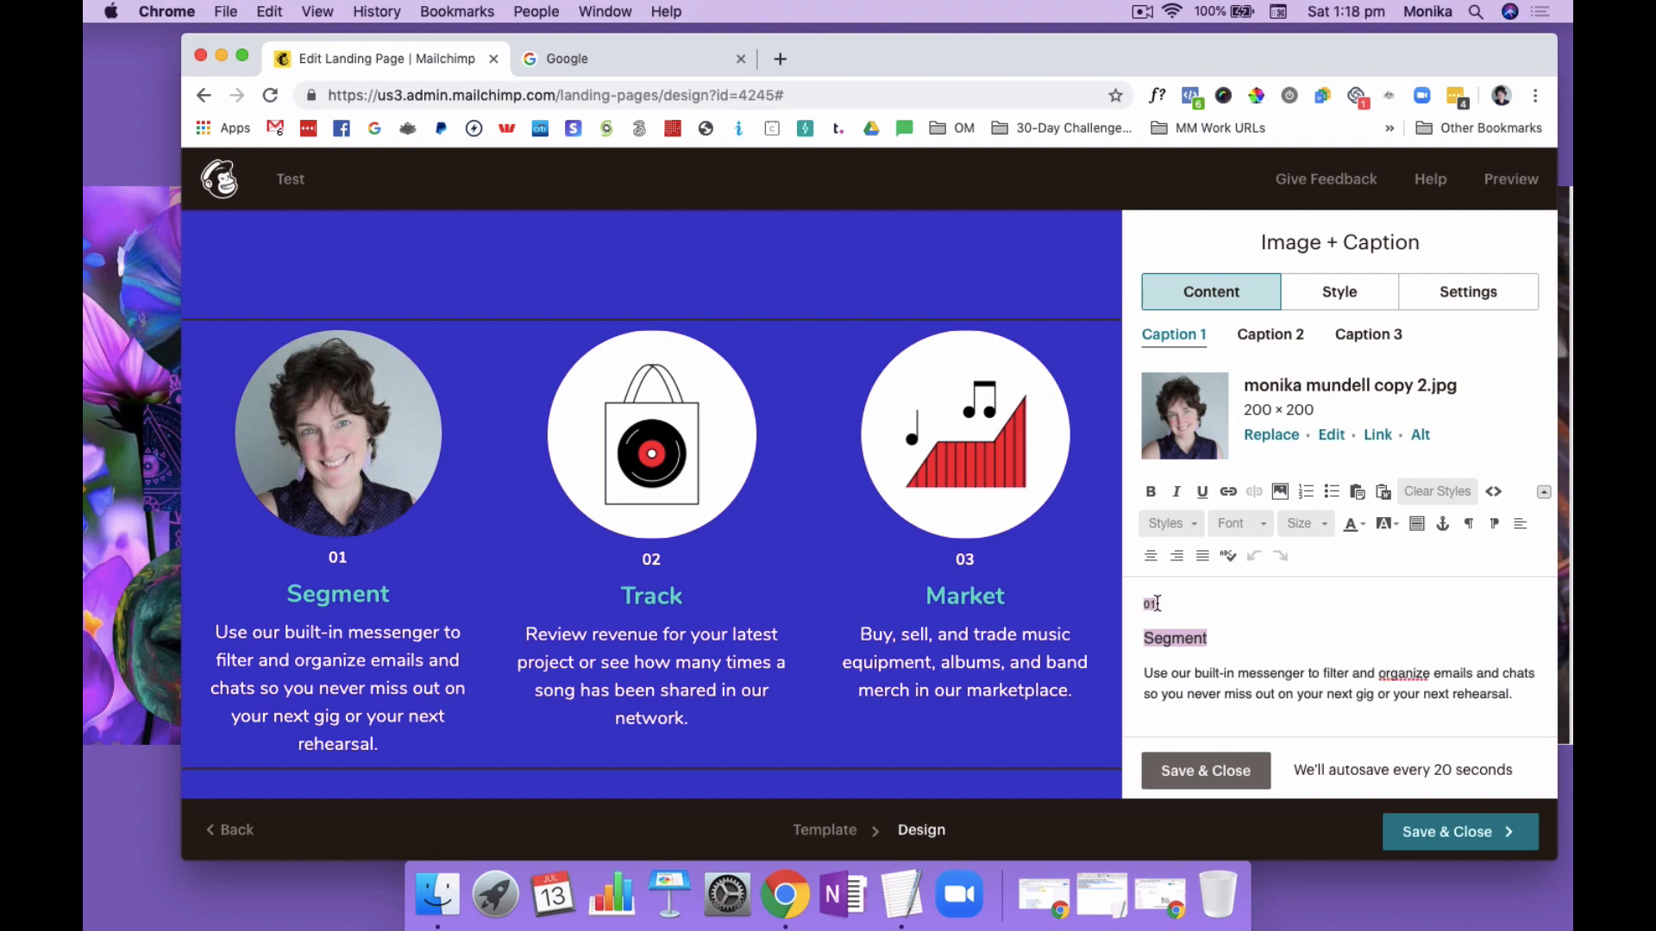
{"action": "left_click", "coordinate": [1156, 604]}
{"action": "left_click", "coordinate": [1145, 641]}
{"action": "key", "text": "Delete"}
{"action": "key", "text": "Delete"}
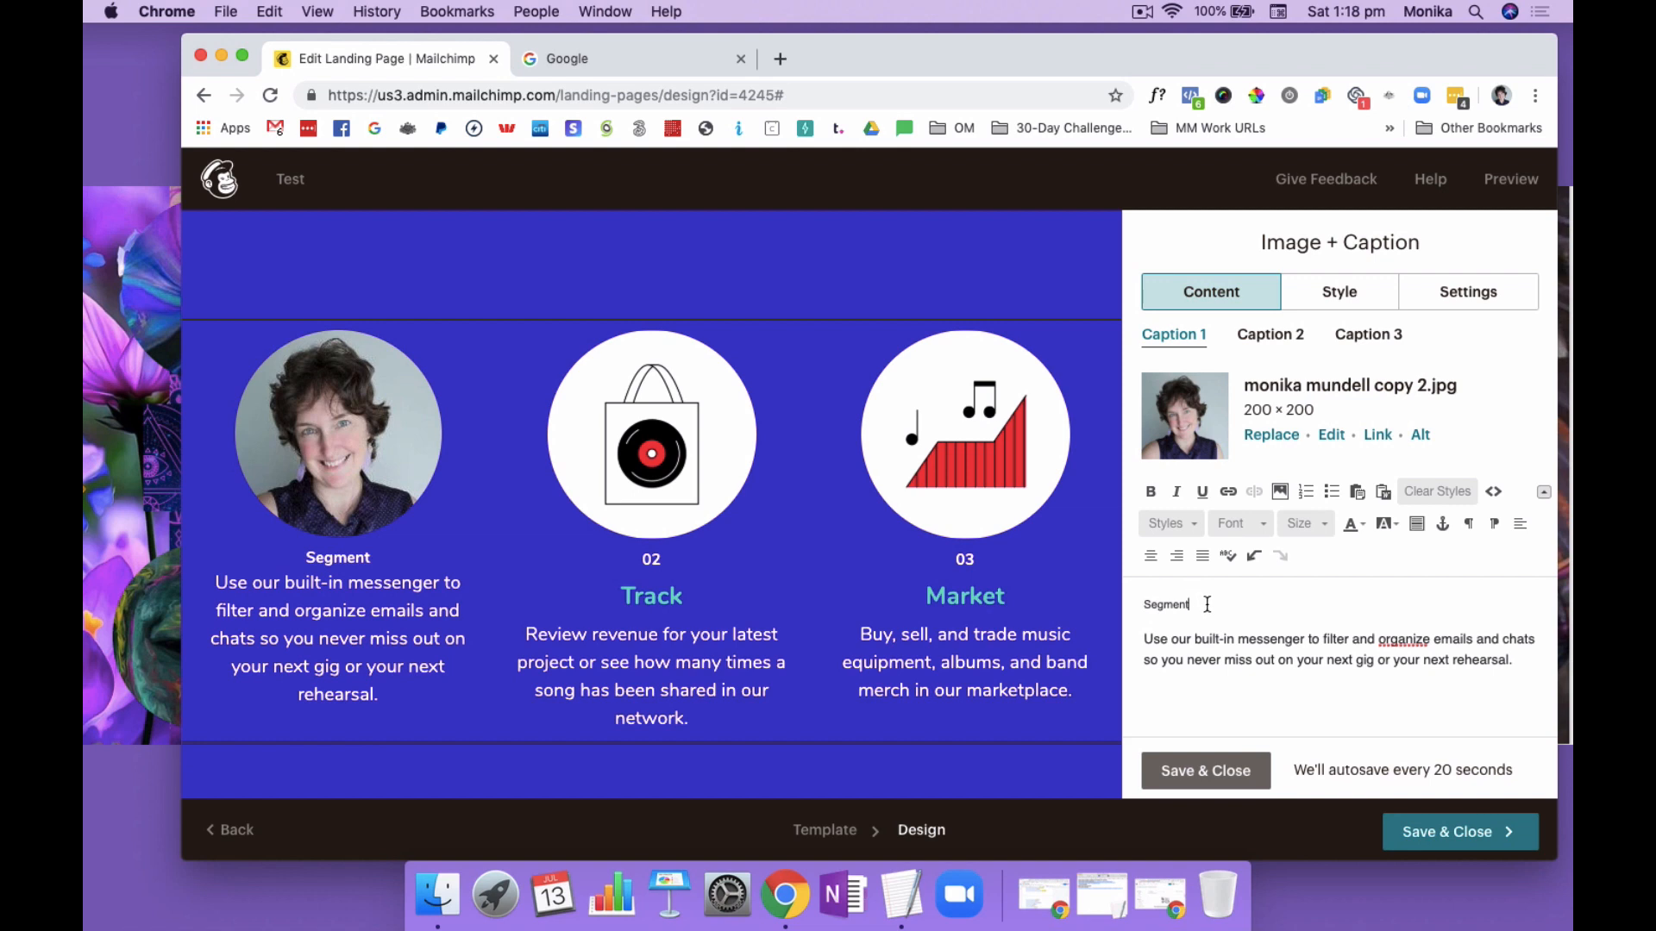
{"action": "left_click_drag", "start_coordinate": [1207, 604], "coordinate": [1147, 601]}
{"action": "type", "text": "Nika says"}
Colour the first caption's new heading turquoise and set its font size to 20
{"action": "left_click_drag", "start_coordinate": [1210, 604], "coordinate": [1141, 603]}
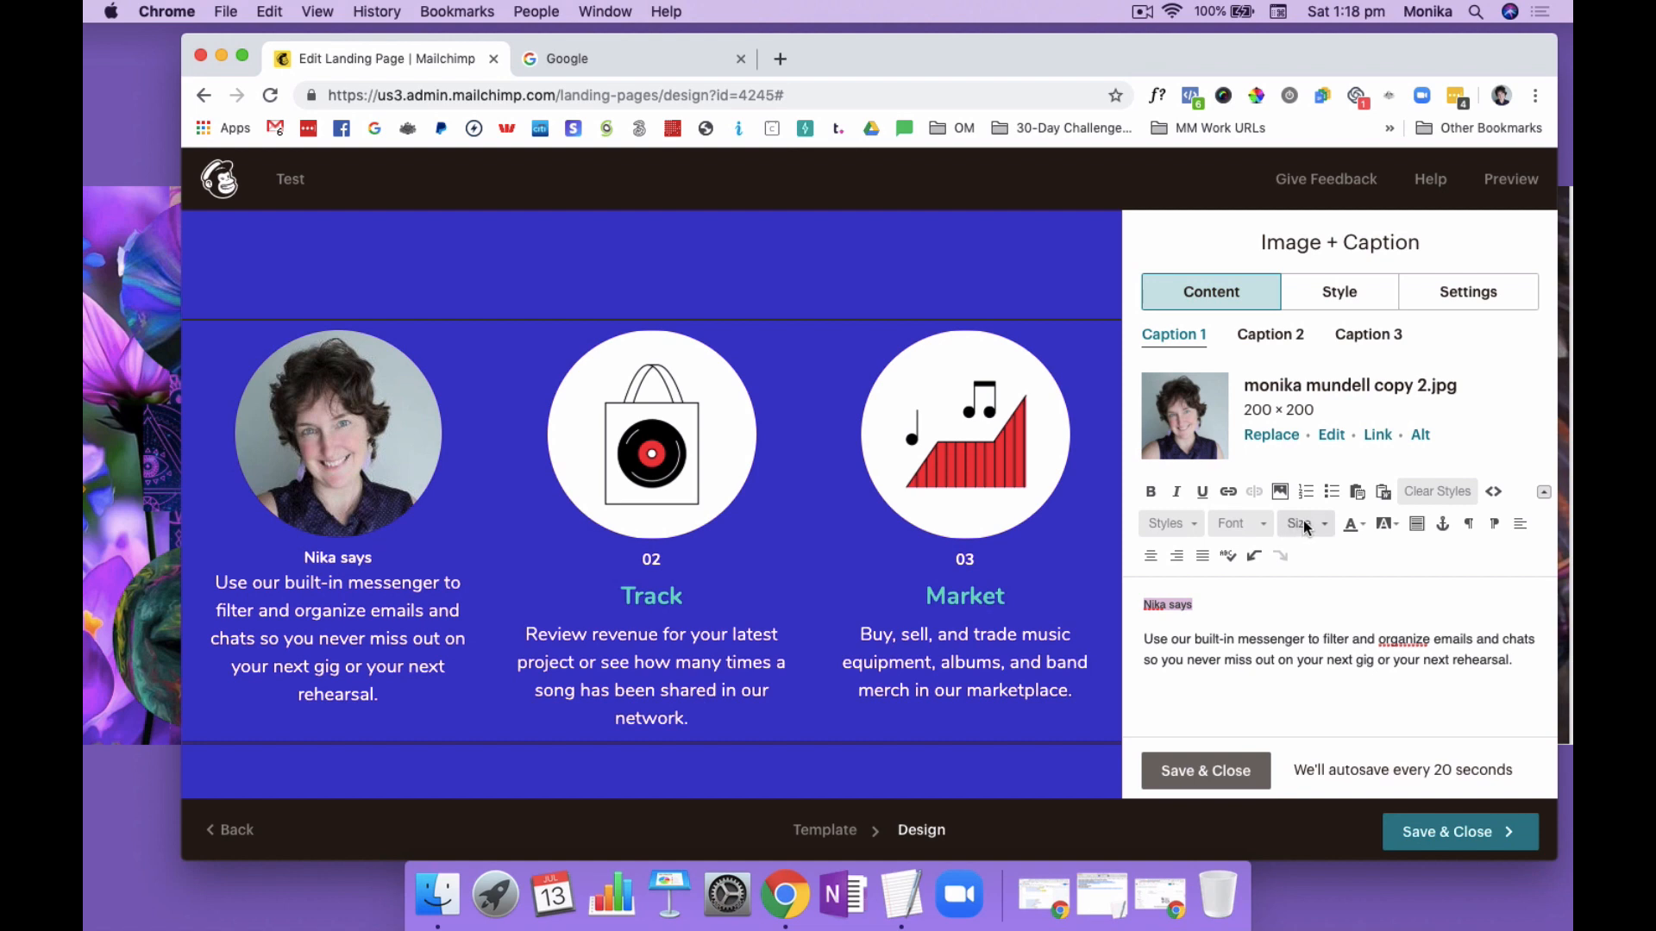
{"action": "left_click", "coordinate": [1356, 525]}
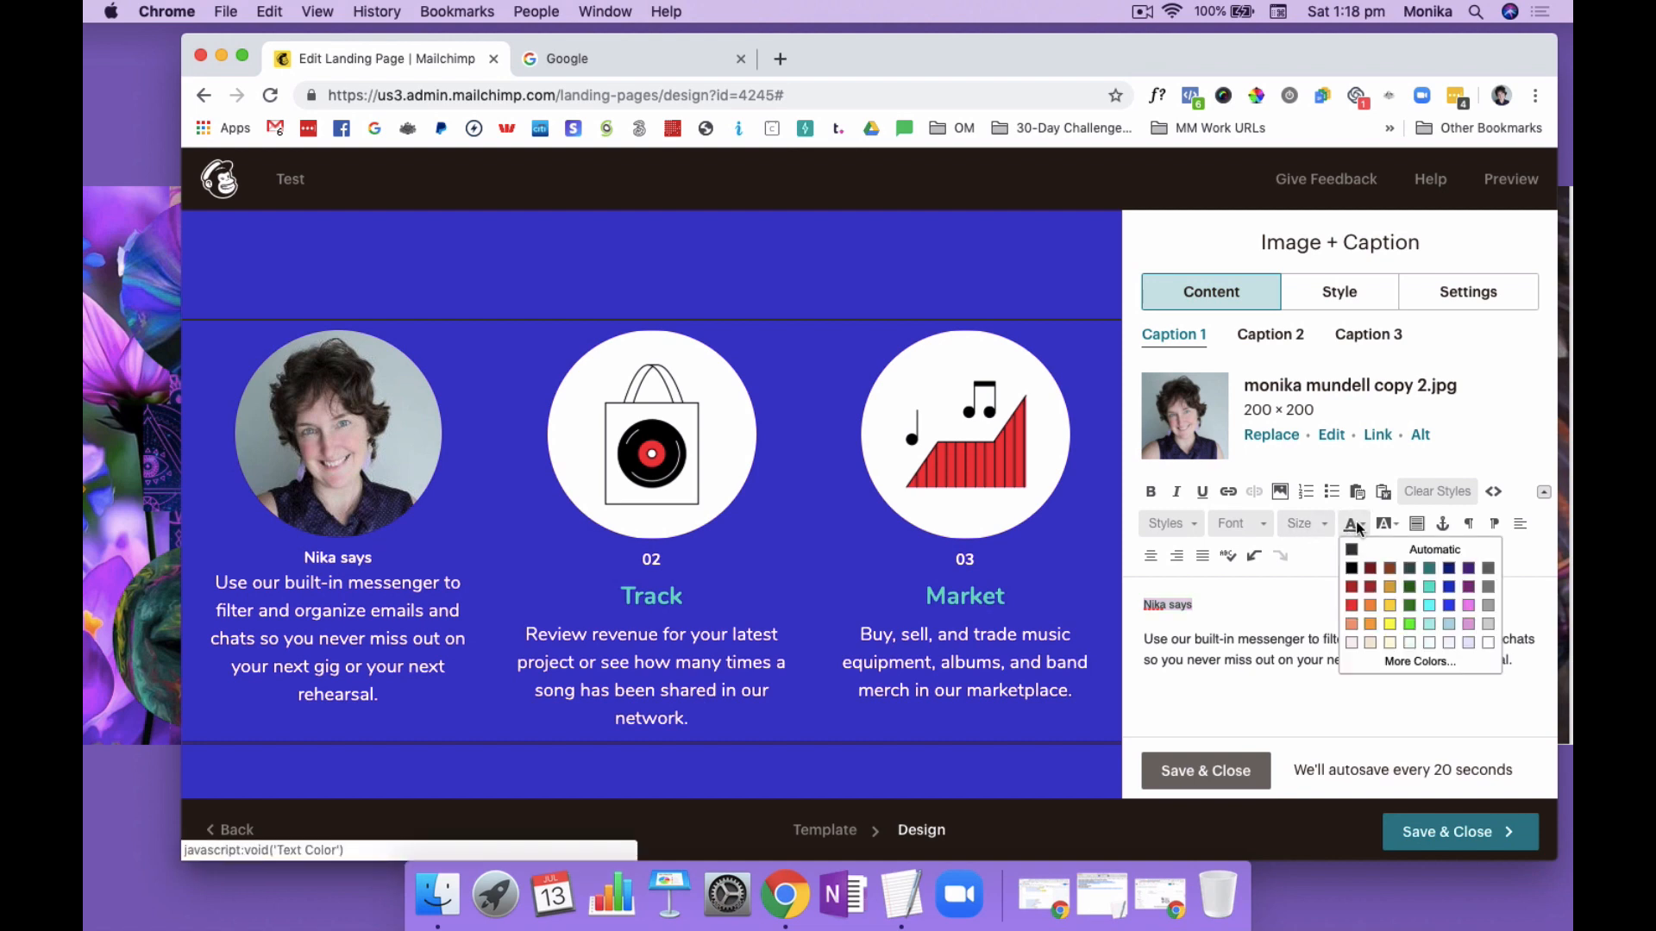
{"action": "left_click", "coordinate": [1429, 591]}
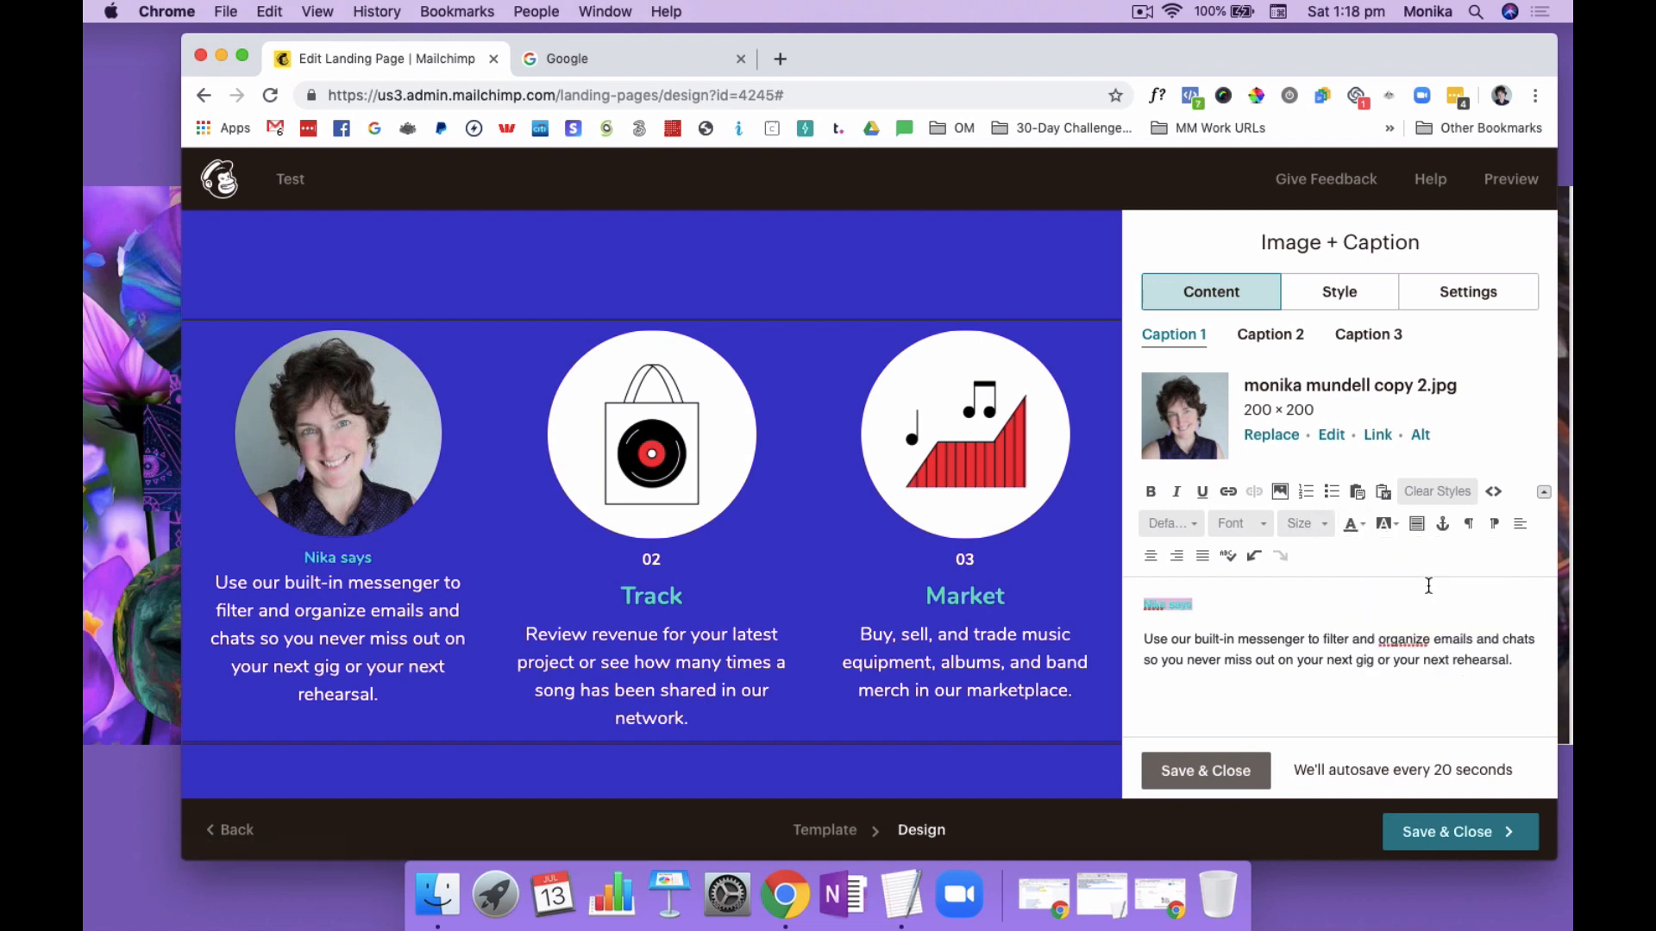
{"action": "left_click", "coordinate": [1325, 525]}
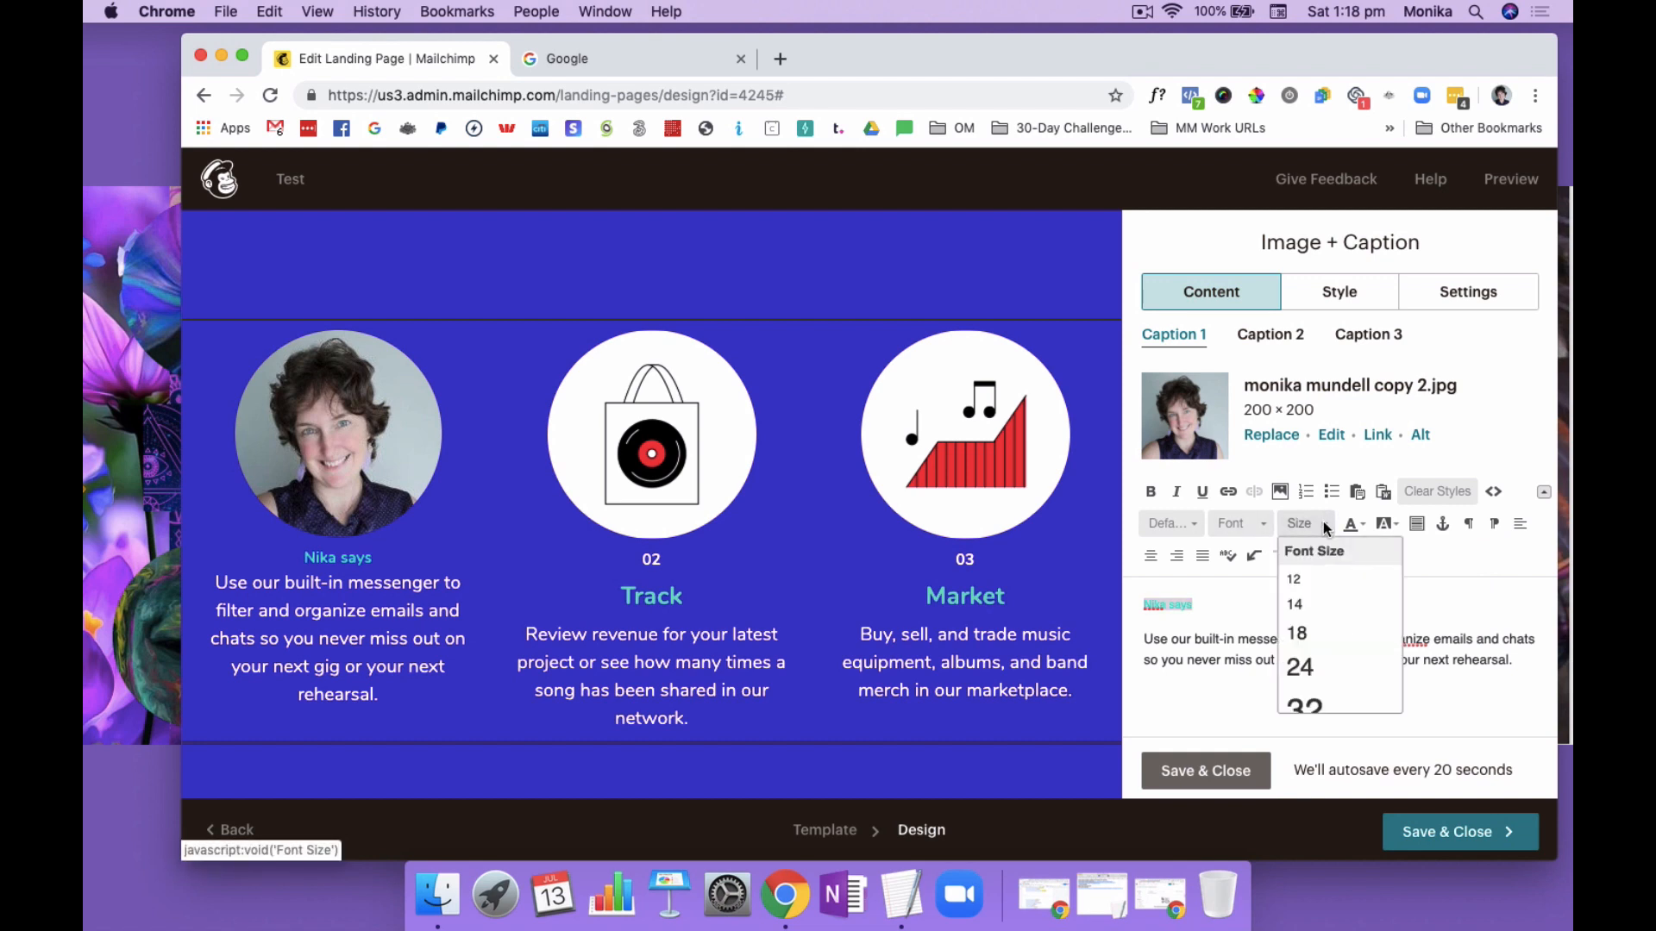
{"action": "left_click", "coordinate": [1311, 632]}
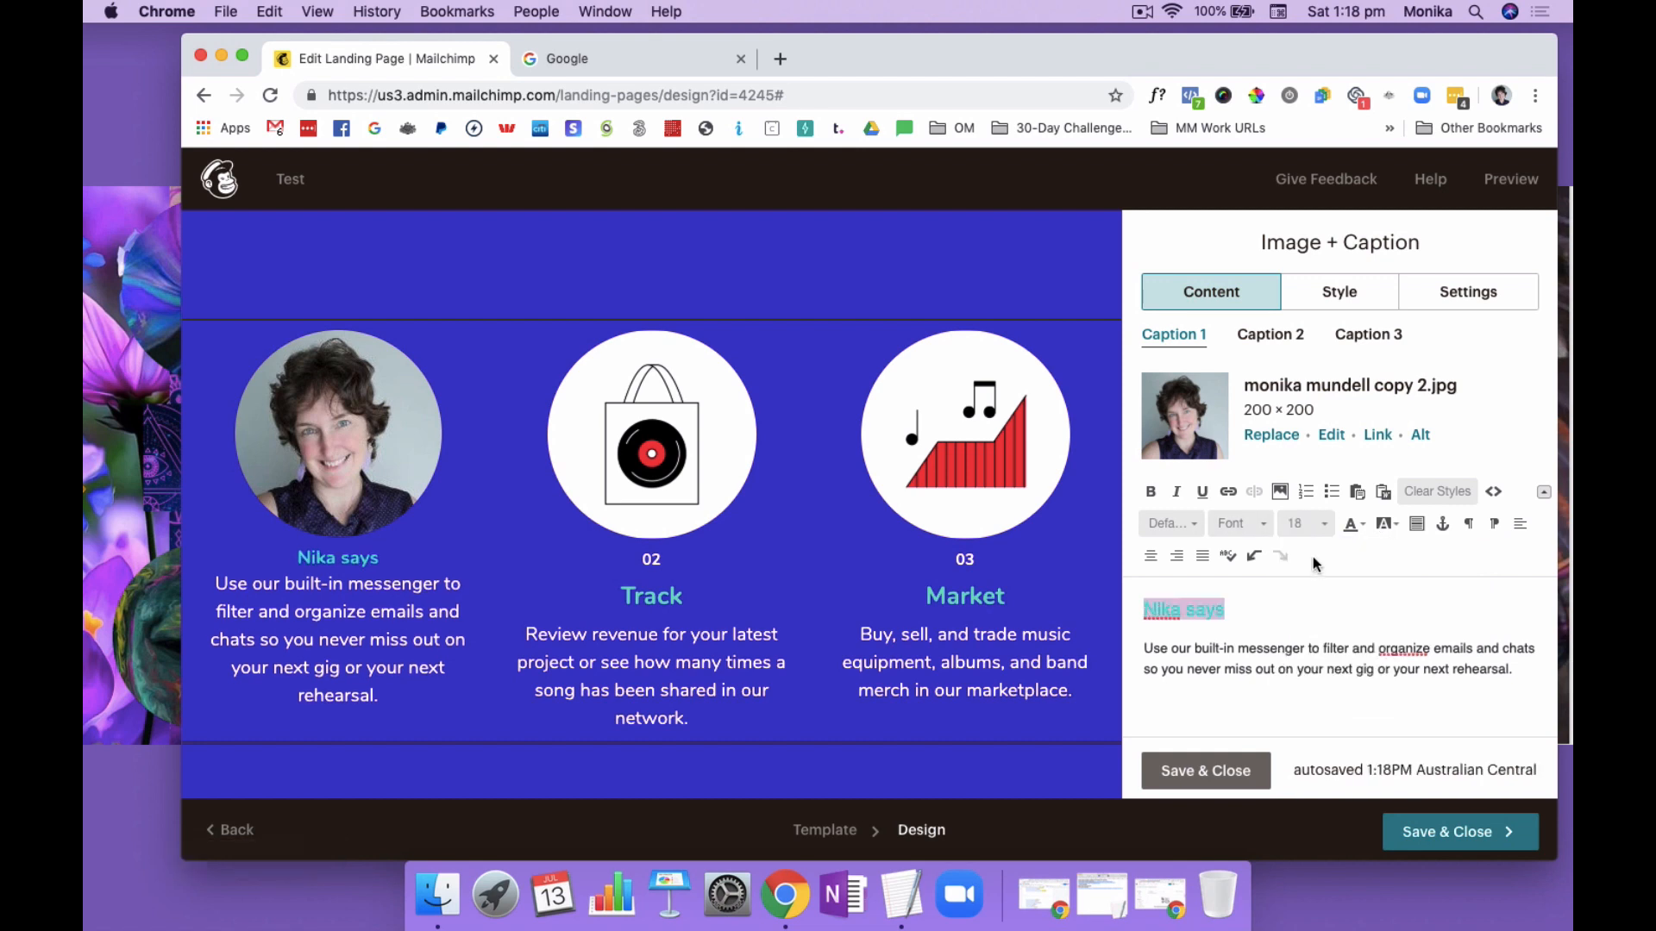
{"action": "left_click", "coordinate": [1314, 523]}
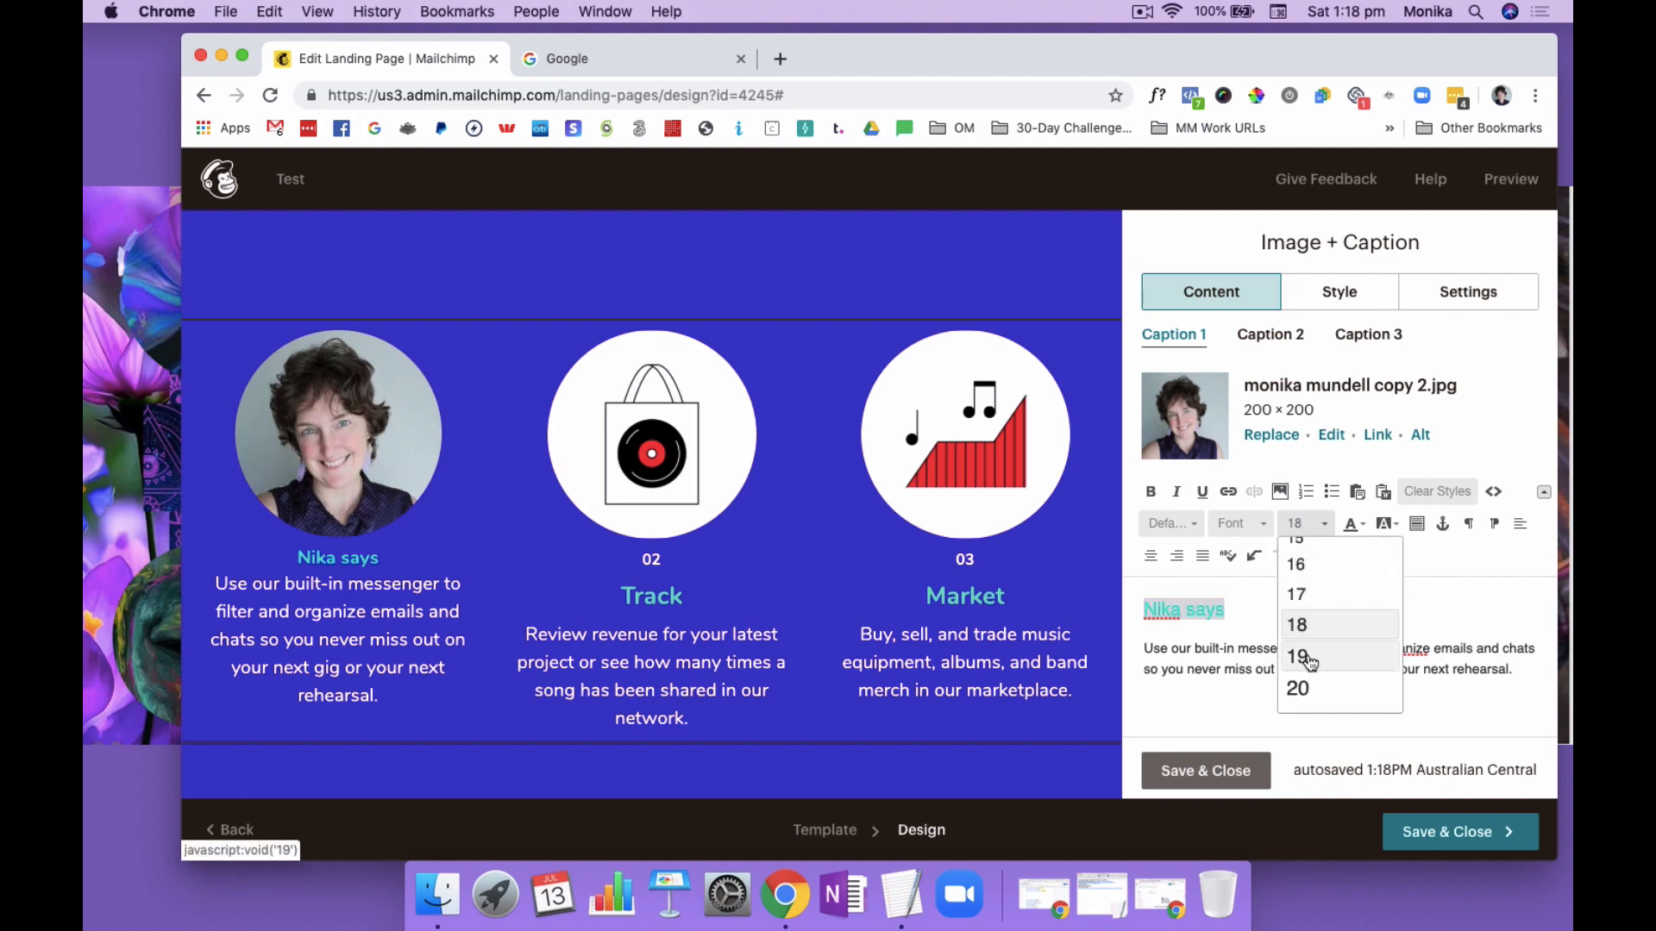
{"action": "left_click", "coordinate": [1298, 687]}
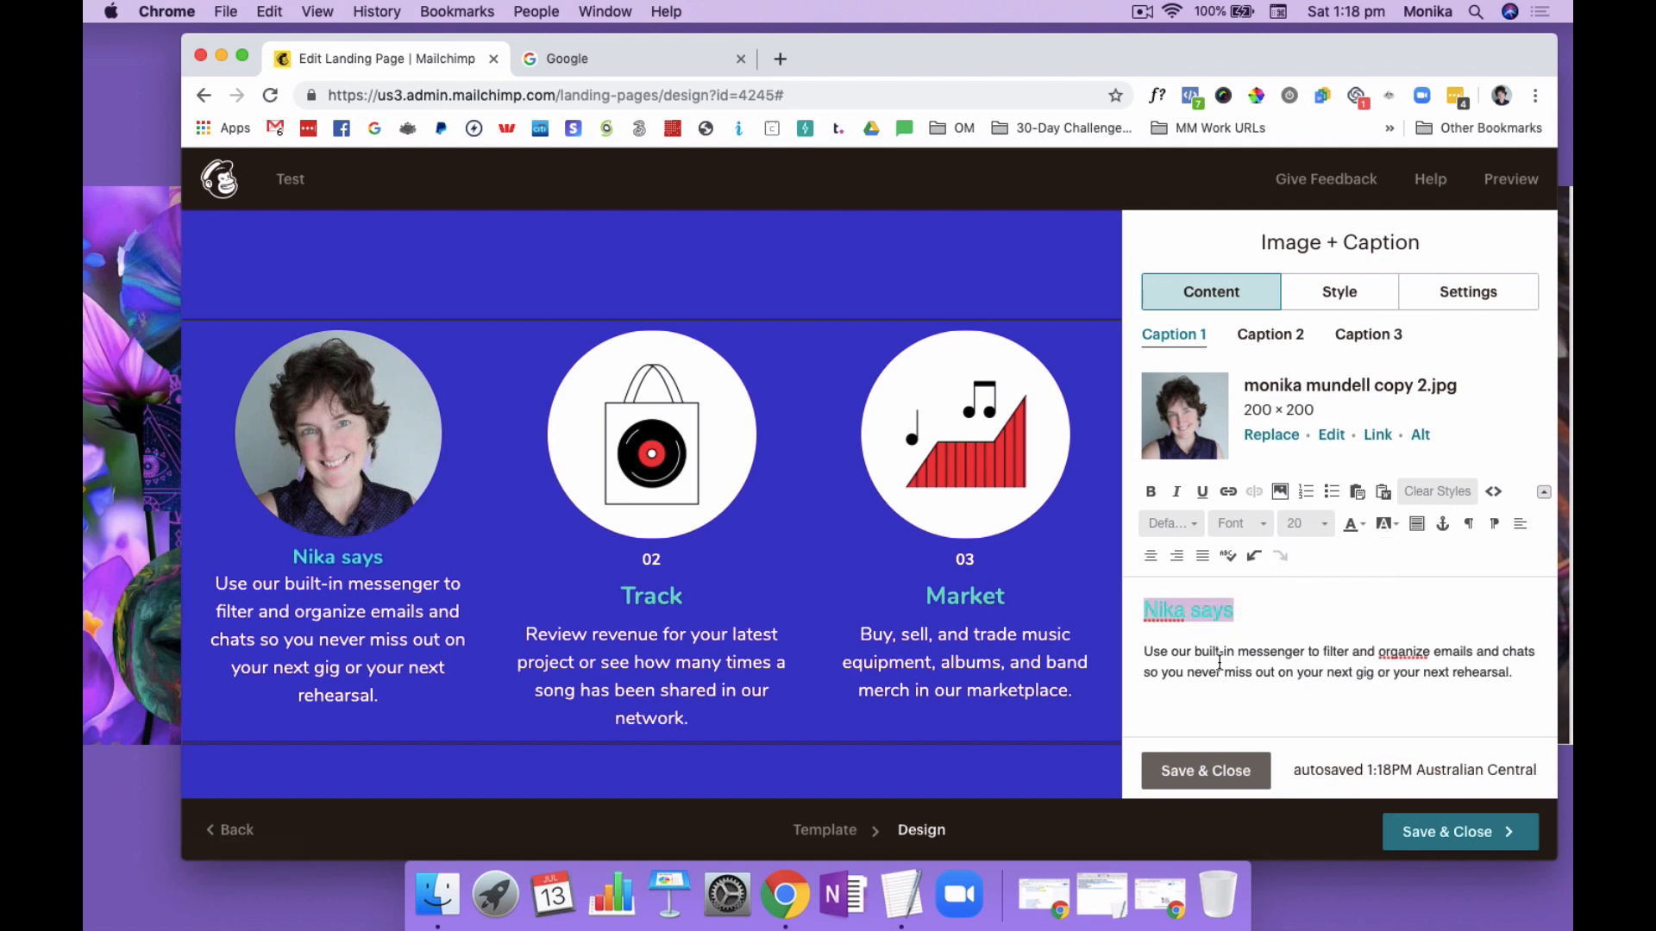
Replace the first caption's description with a testimonial naming the coach and ending "has been a life changing experience. She's helped me blah blah blah", and save the block
{"action": "left_click", "coordinate": [1420, 668]}
{"action": "left_click_drag", "start_coordinate": [1516, 673], "coordinate": [1143, 651]}
{"action": "type", "text": "Working with "}
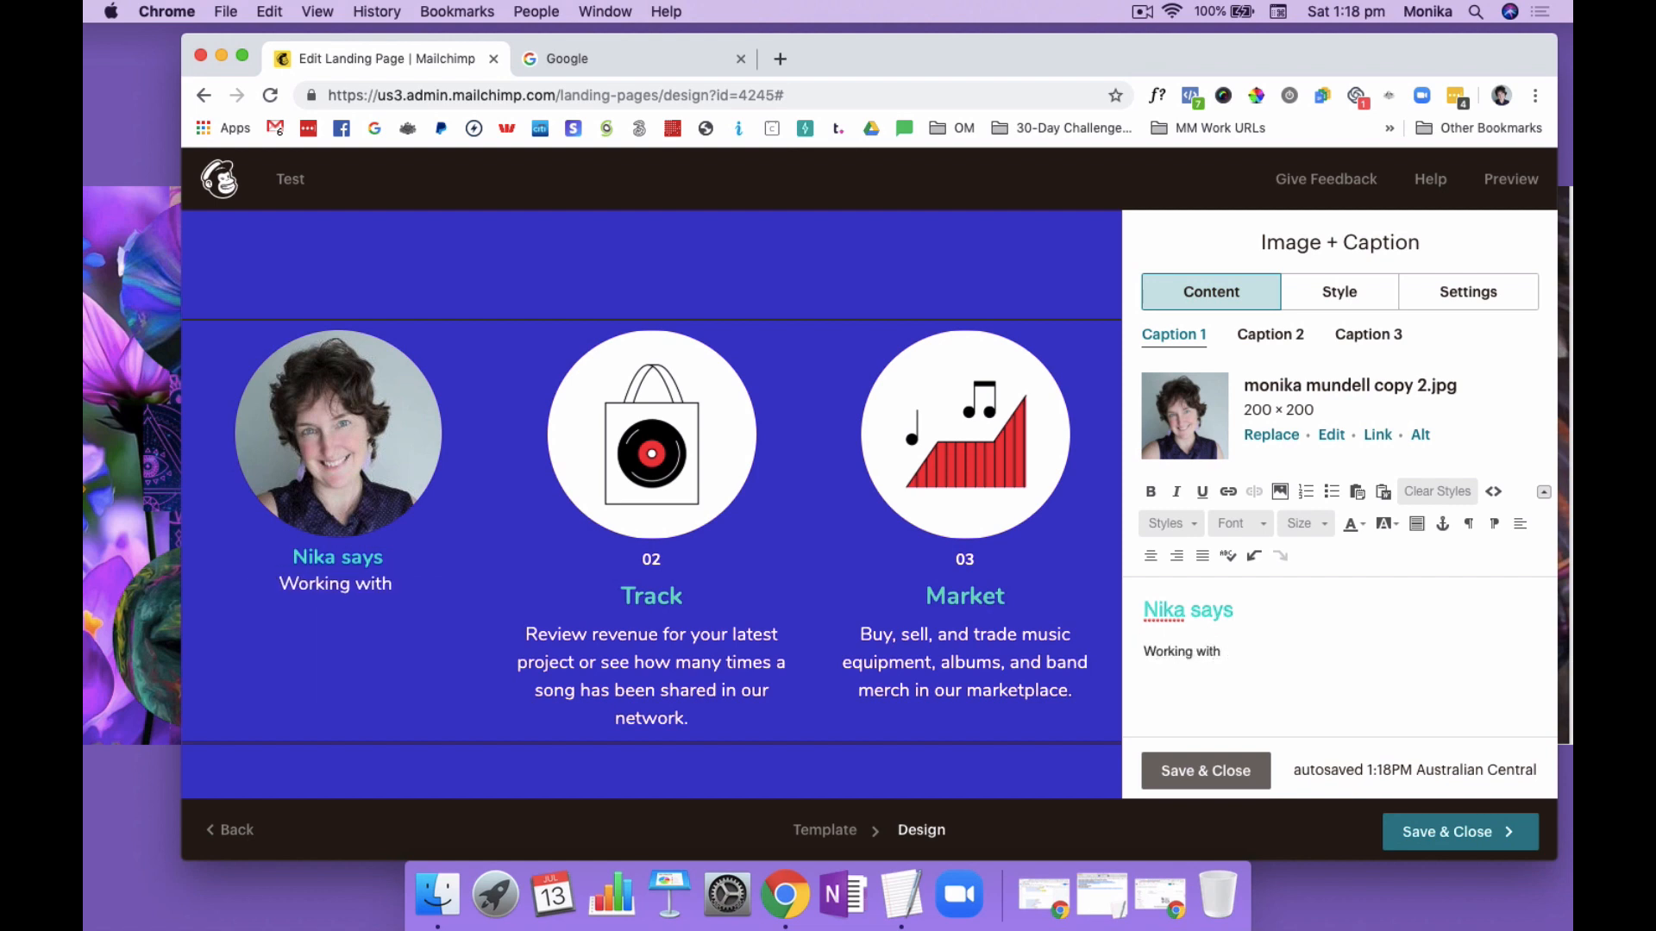
{"action": "type", "text": "Monika has bee"}
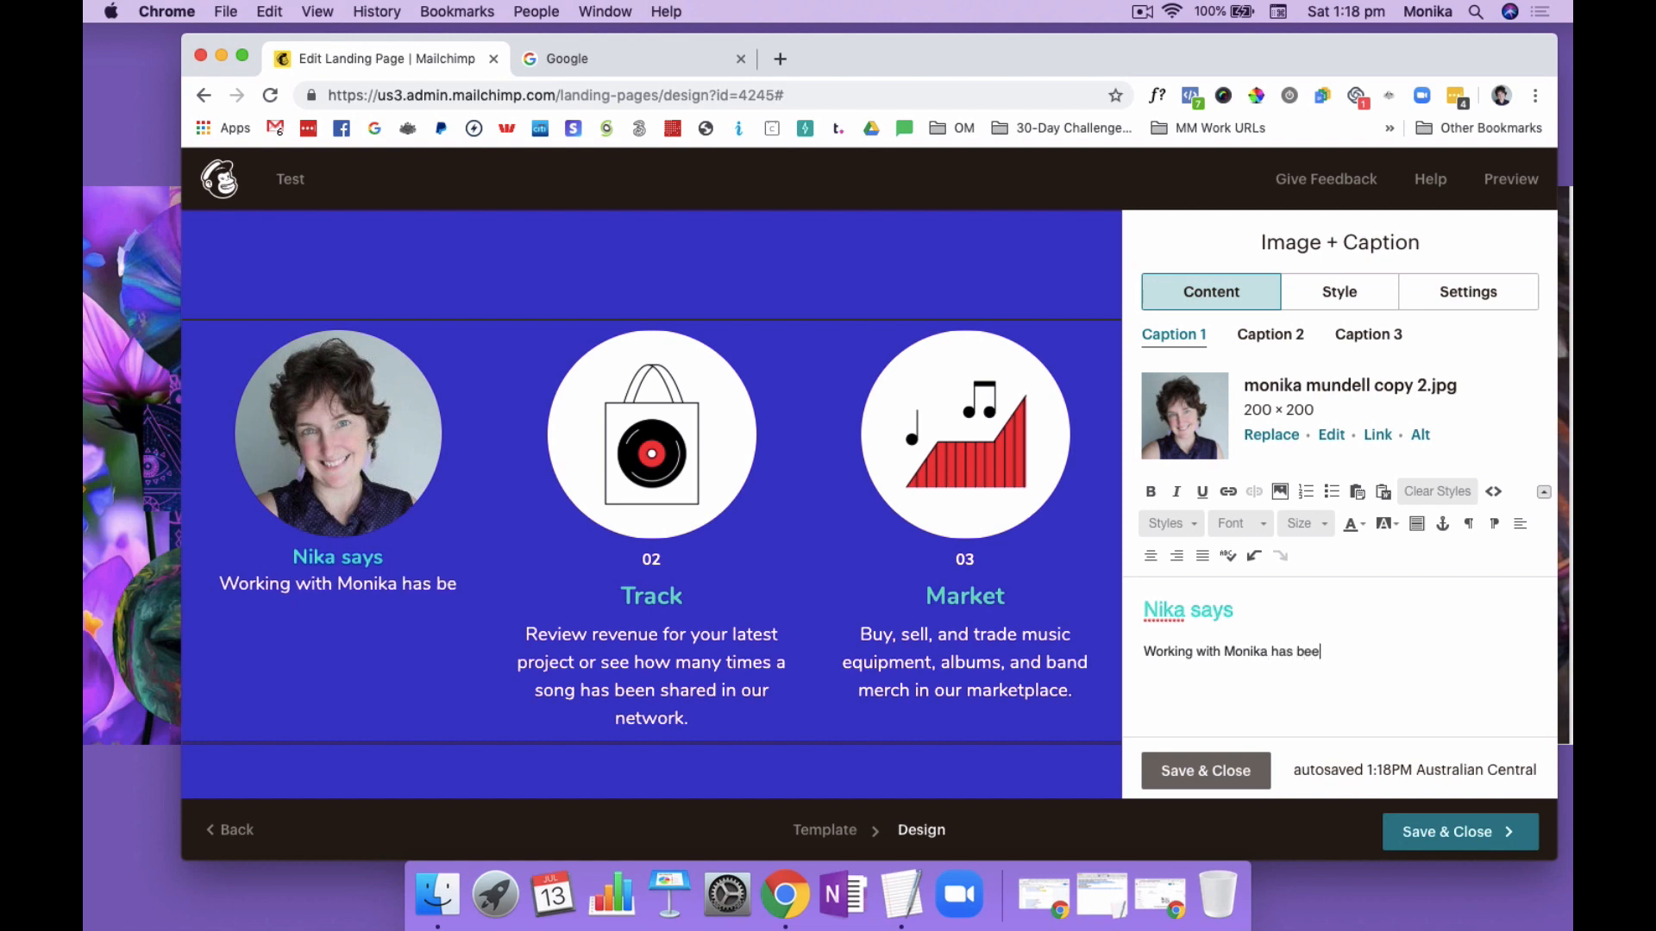
{"action": "type", "text": "n a life cha"}
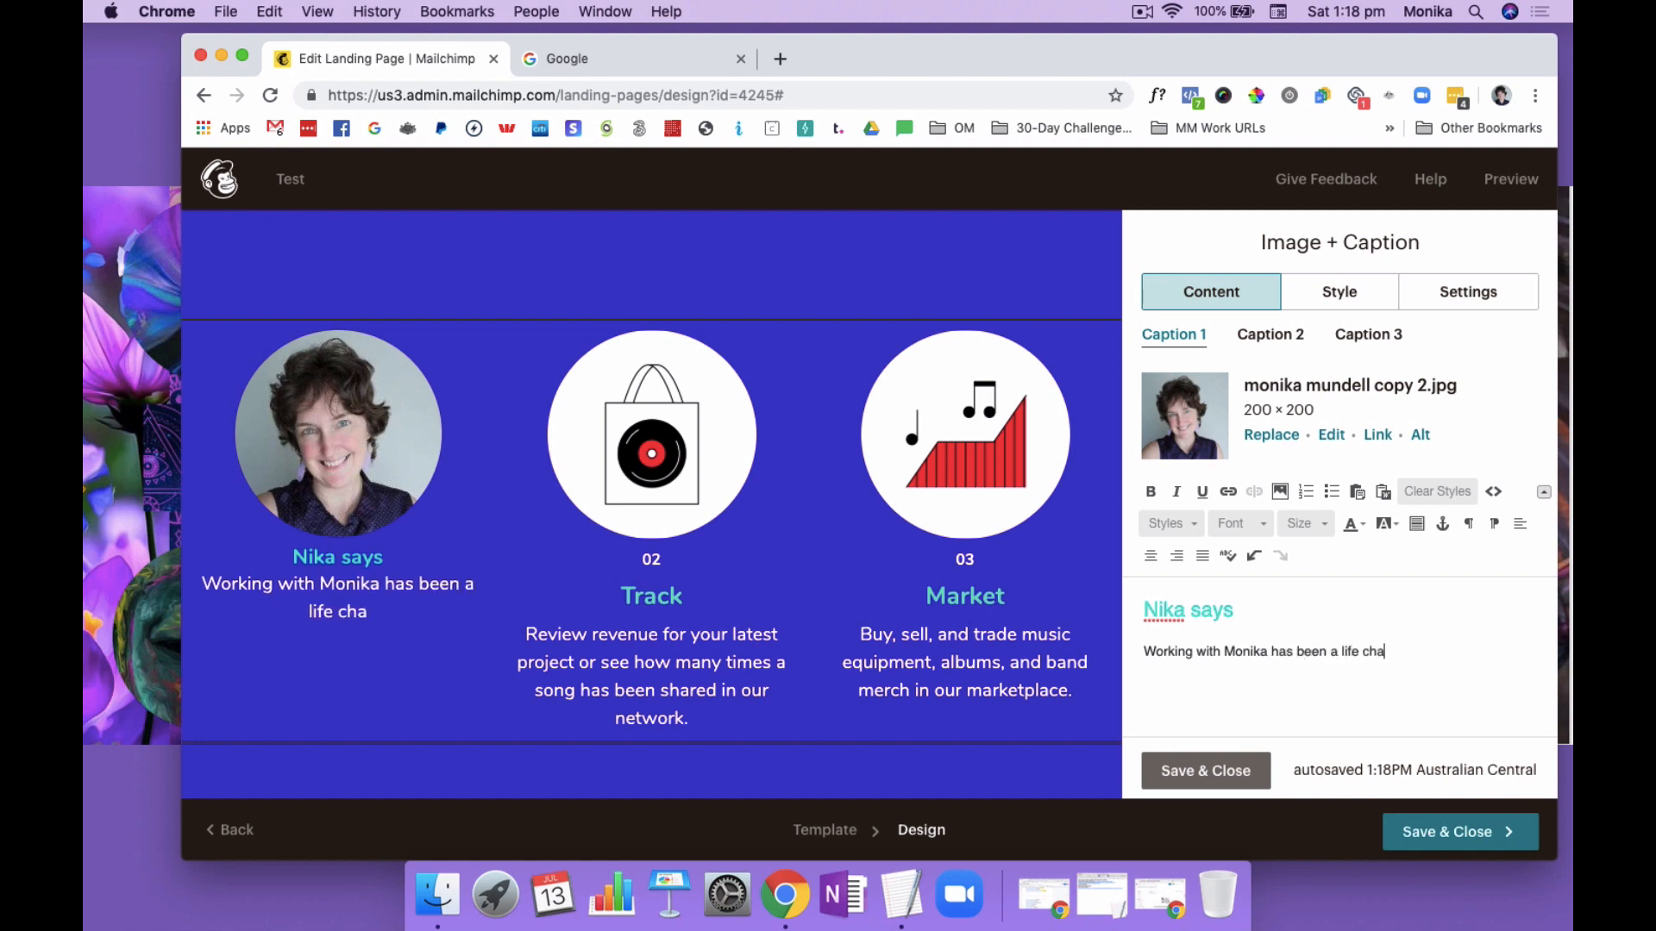
{"action": "type", "text": "nging experienc"}
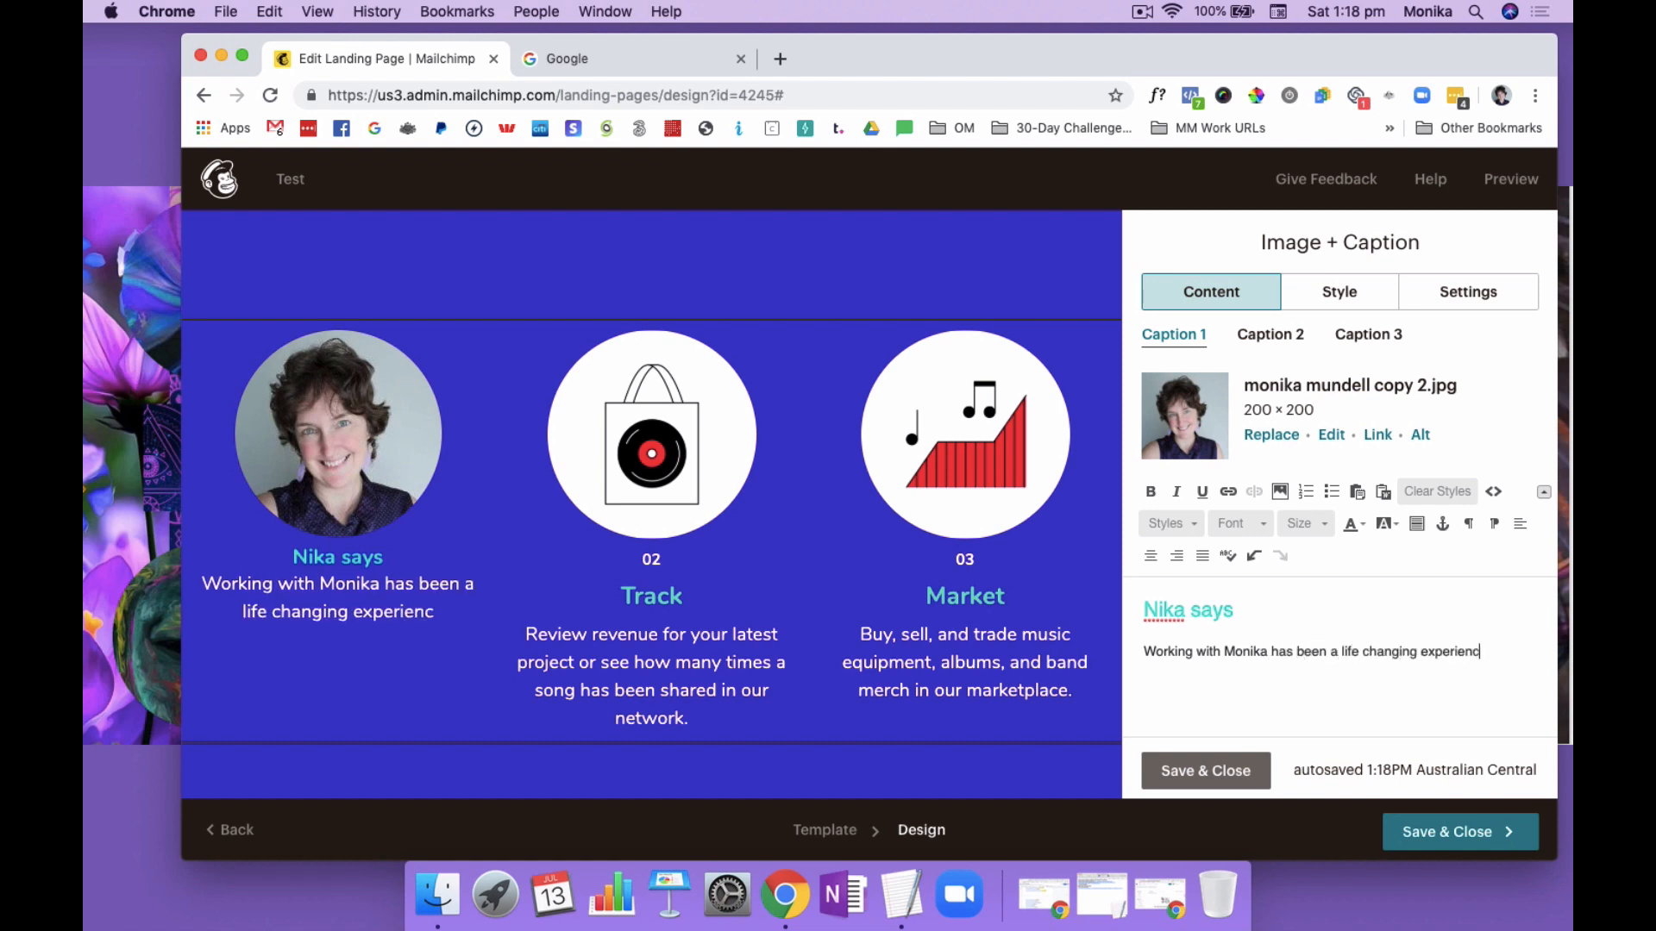
{"action": "type", "text": "e. She"}
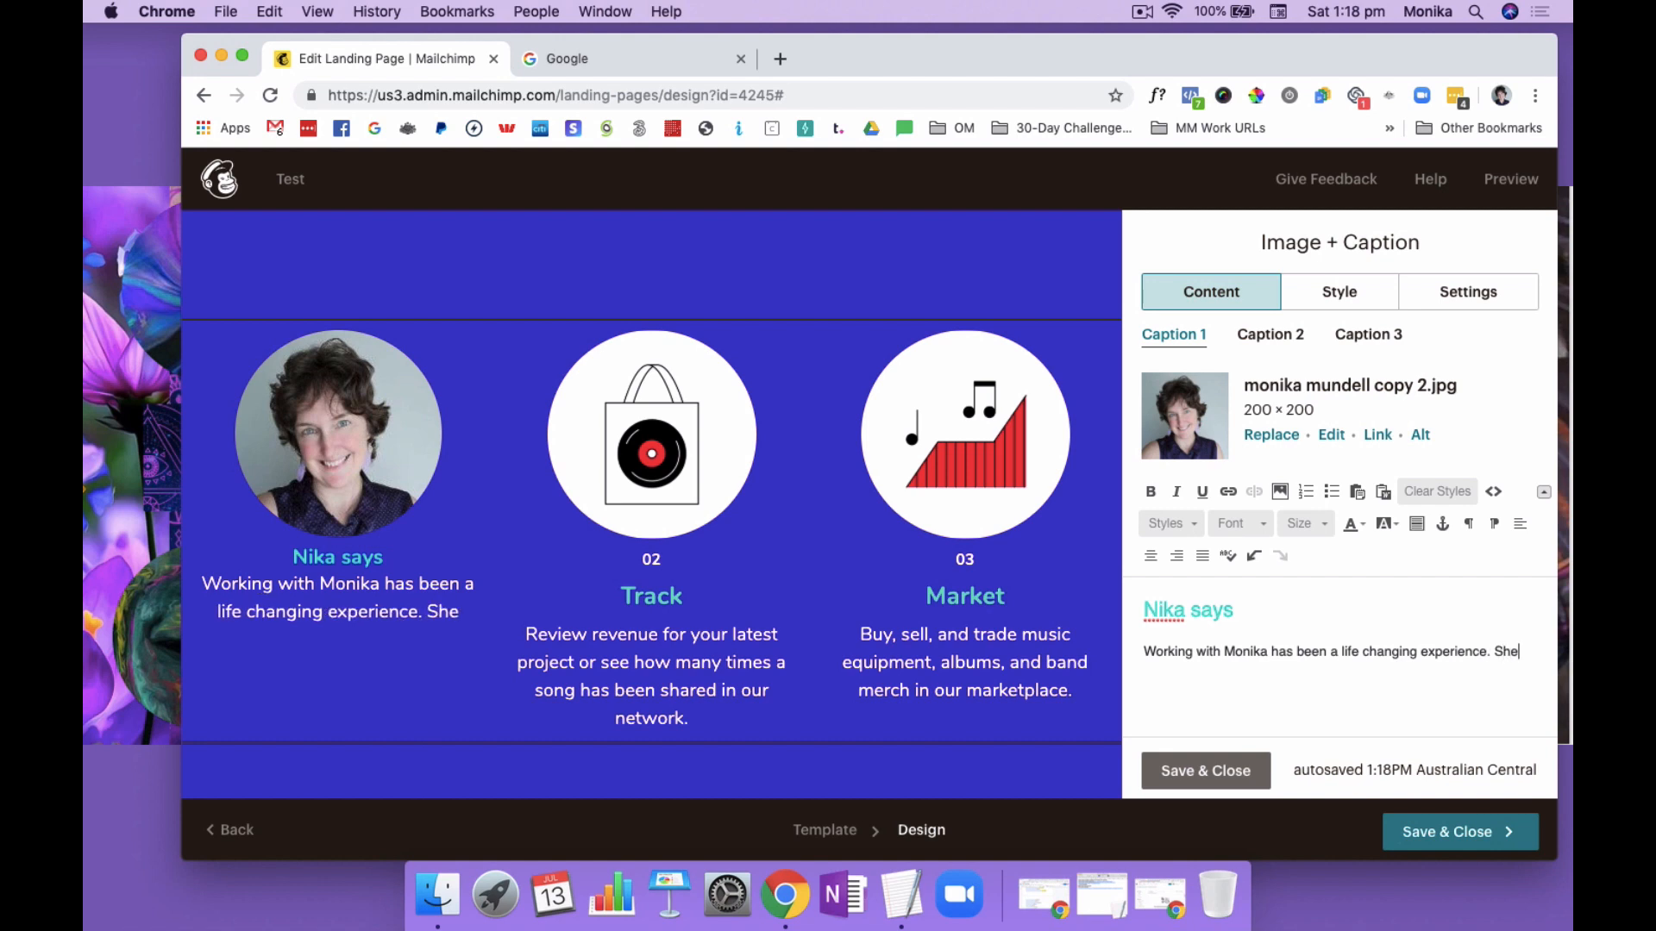
{"action": "type", "text": "'s helped me"}
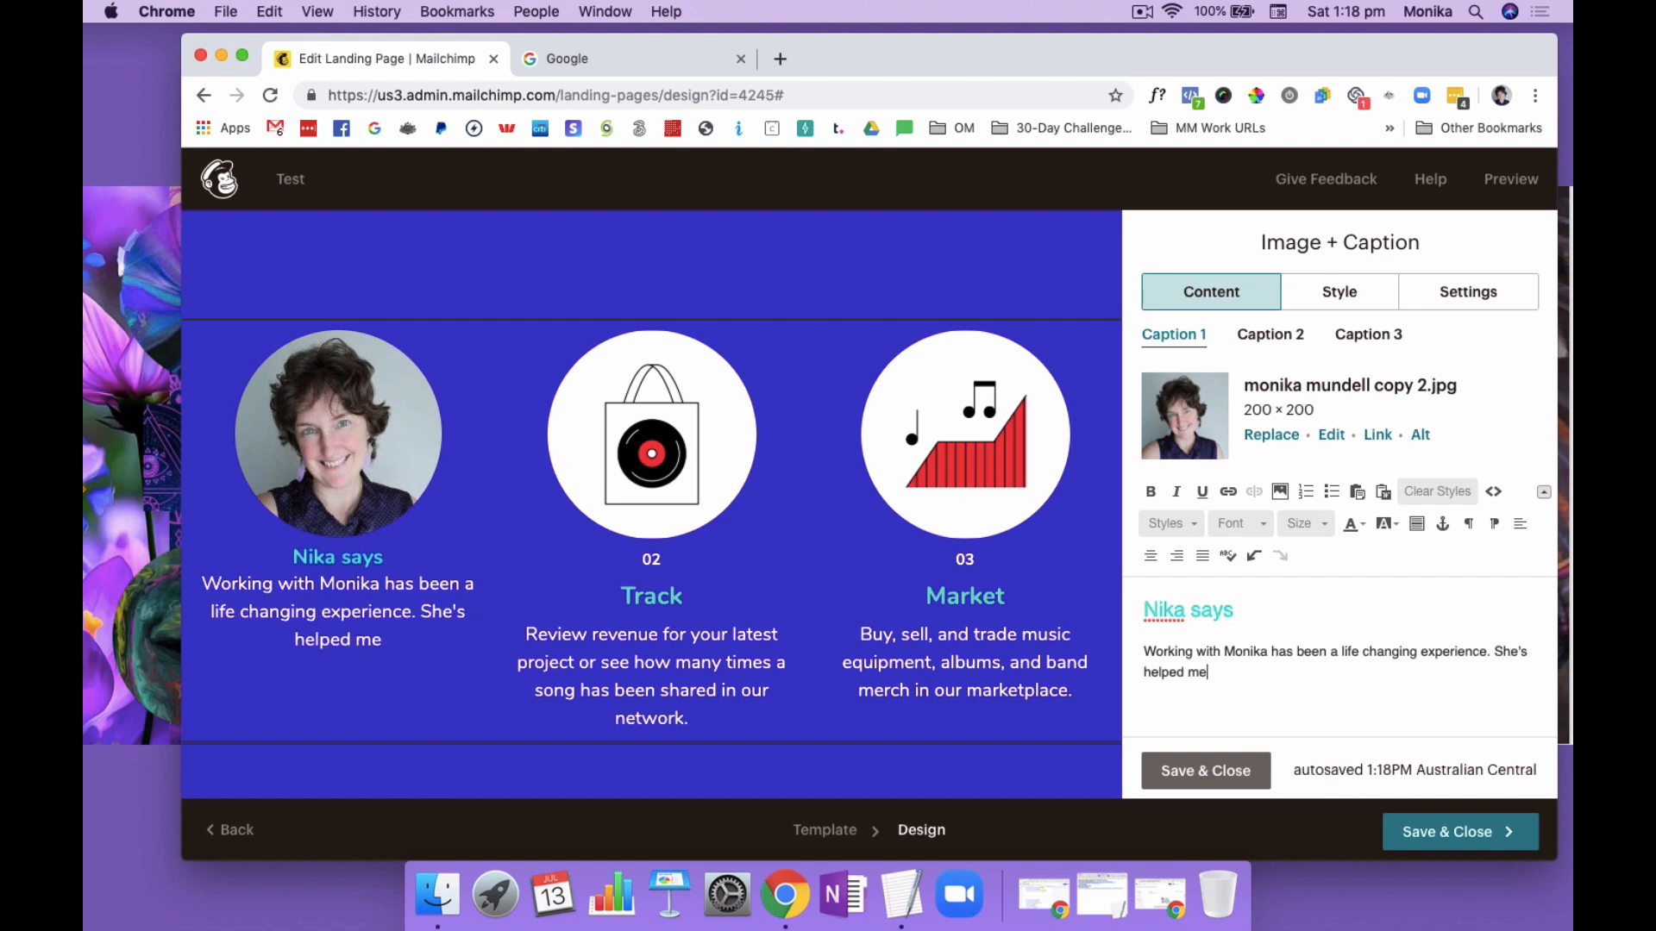
{"action": "type", "text": " blah blah "}
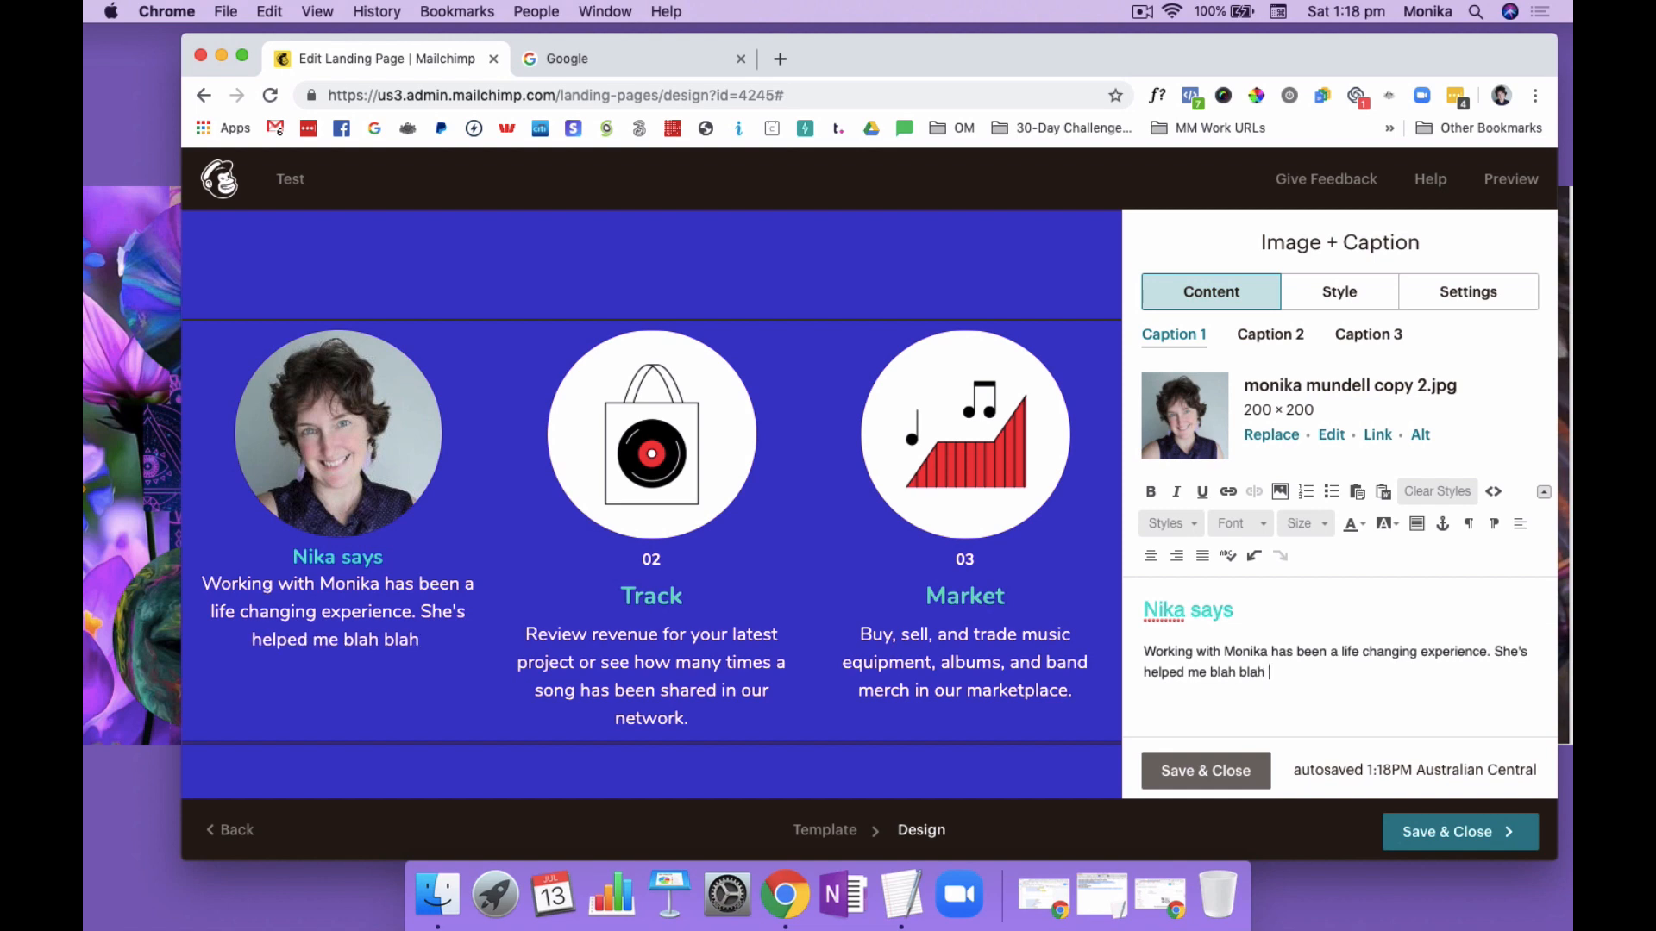
{"action": "type", "text": "blah"}
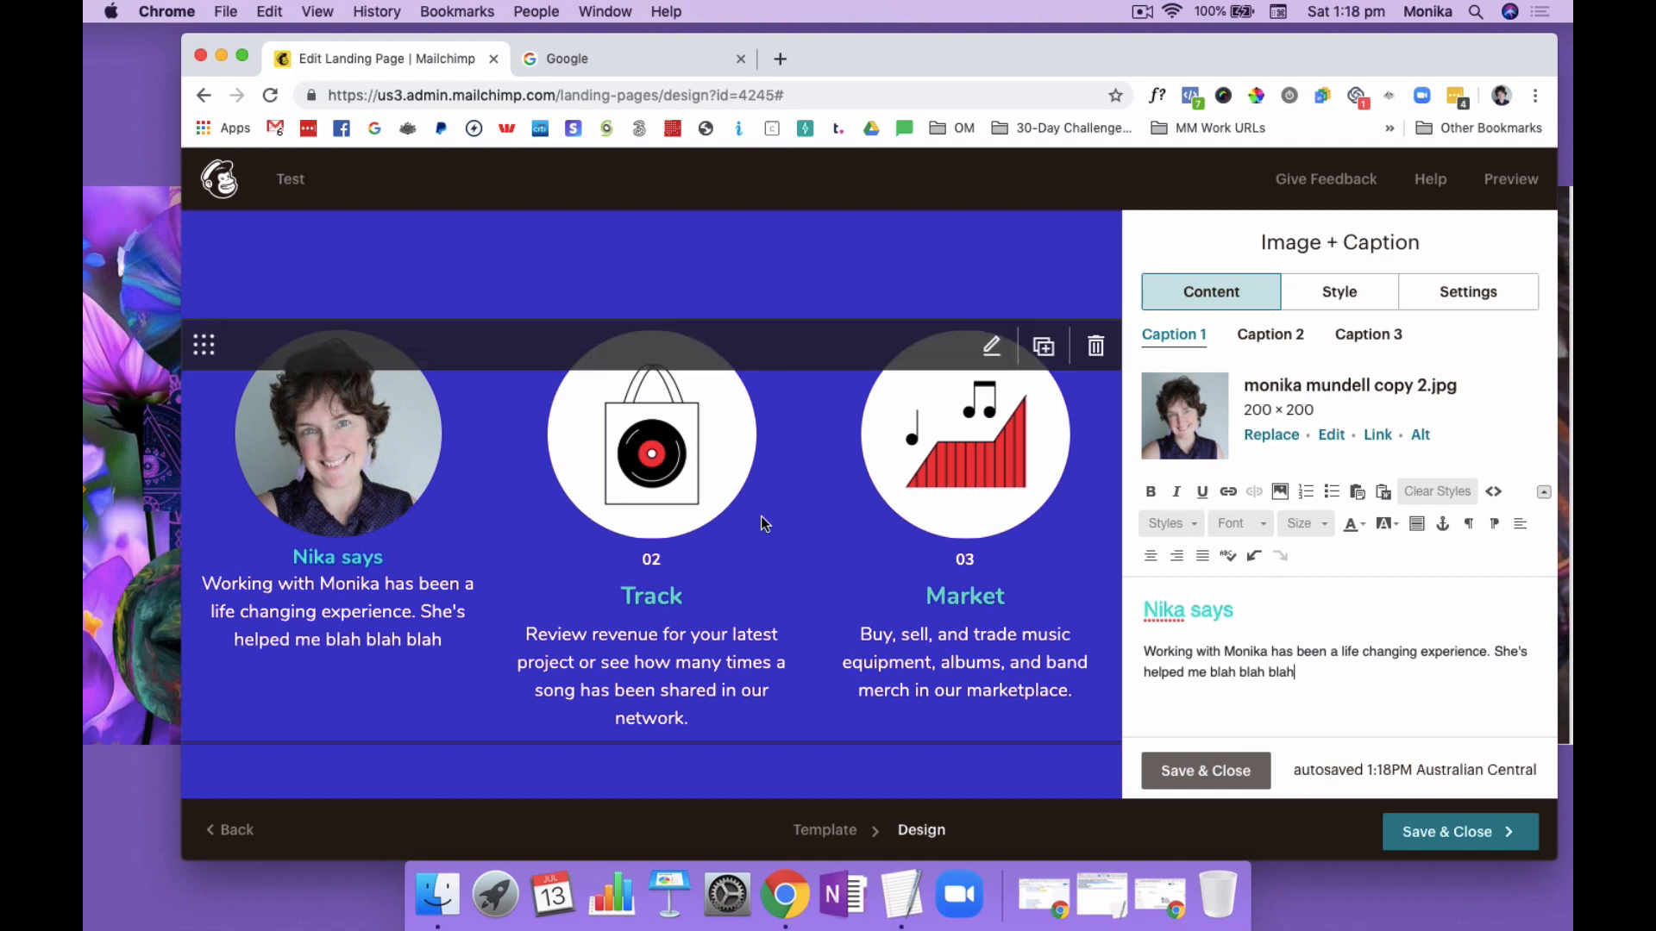
{"action": "scroll", "coordinate": [1320, 597], "scroll_direction": "down", "scroll_amount": 2}
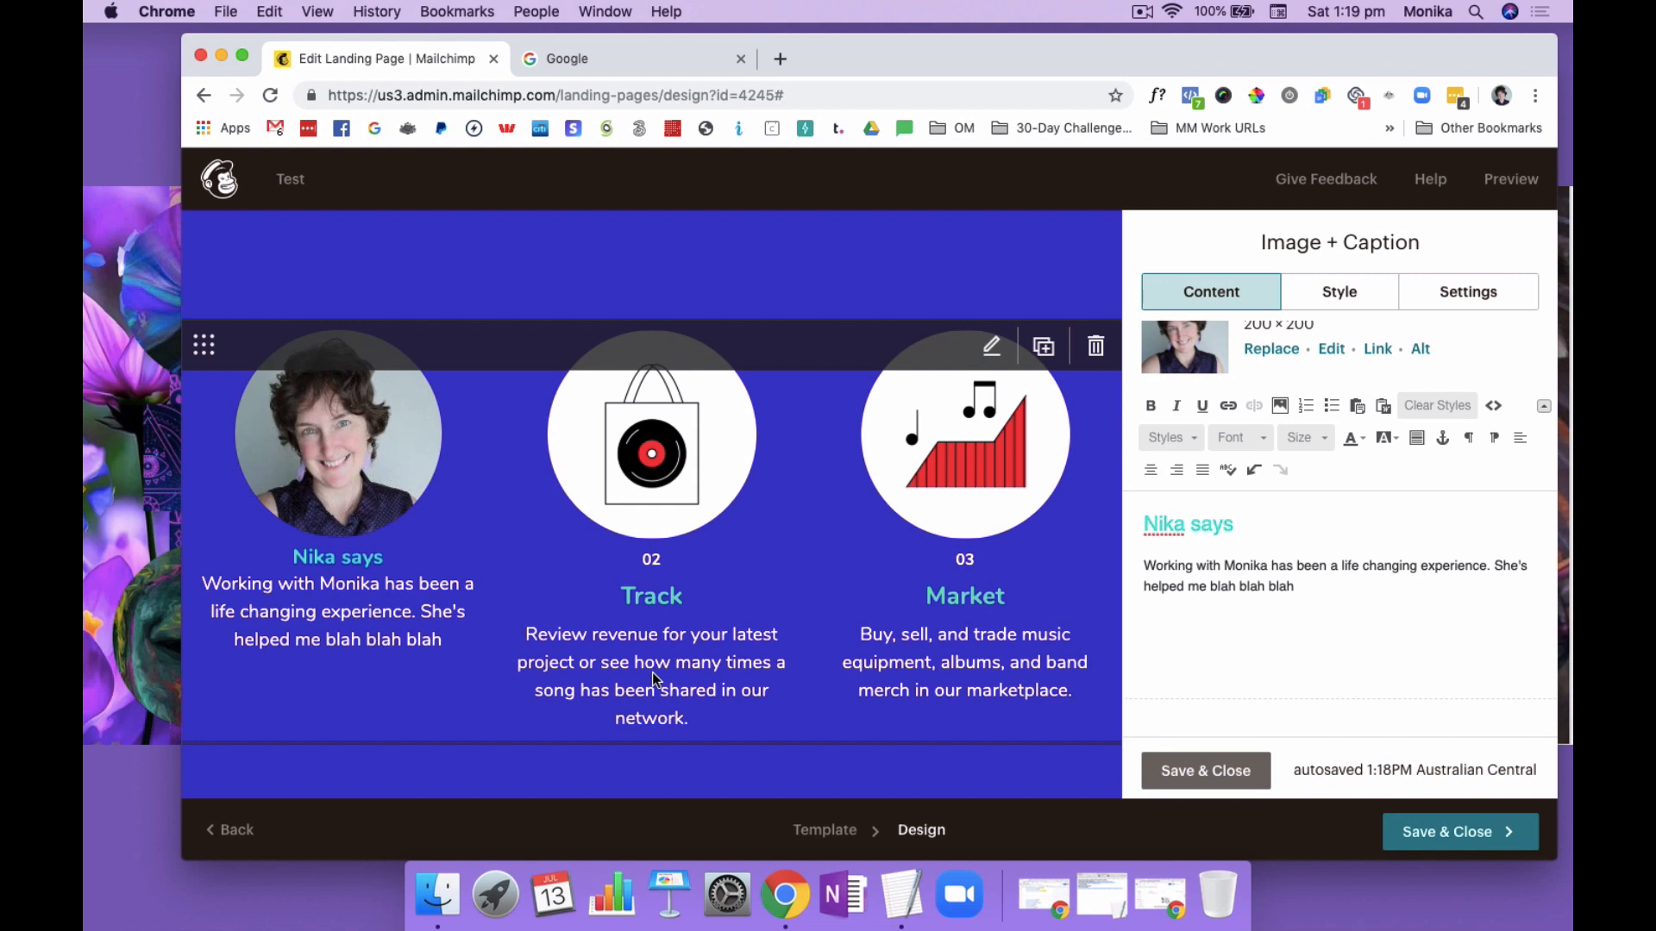
{"action": "left_click", "coordinate": [1220, 772]}
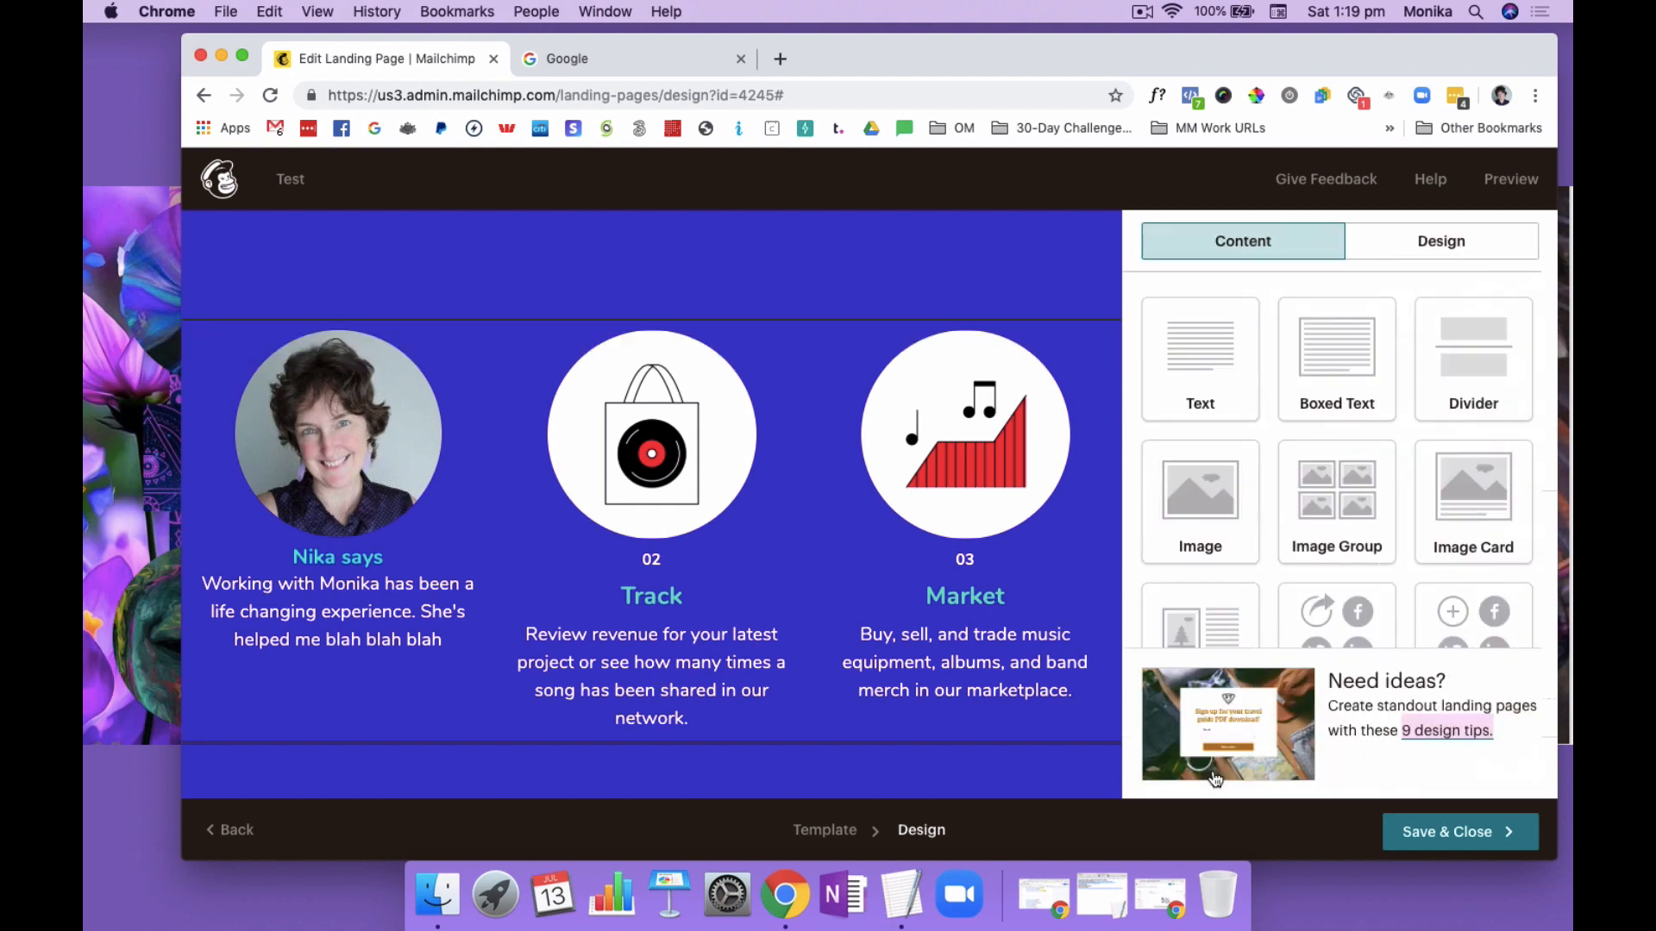
Replace the heading "The smart way to make music" with "More benefits to download this resource sub heading", keeping the paragraph on its own line
{"action": "scroll", "coordinate": [971, 733], "scroll_direction": "up", "scroll_amount": 5}
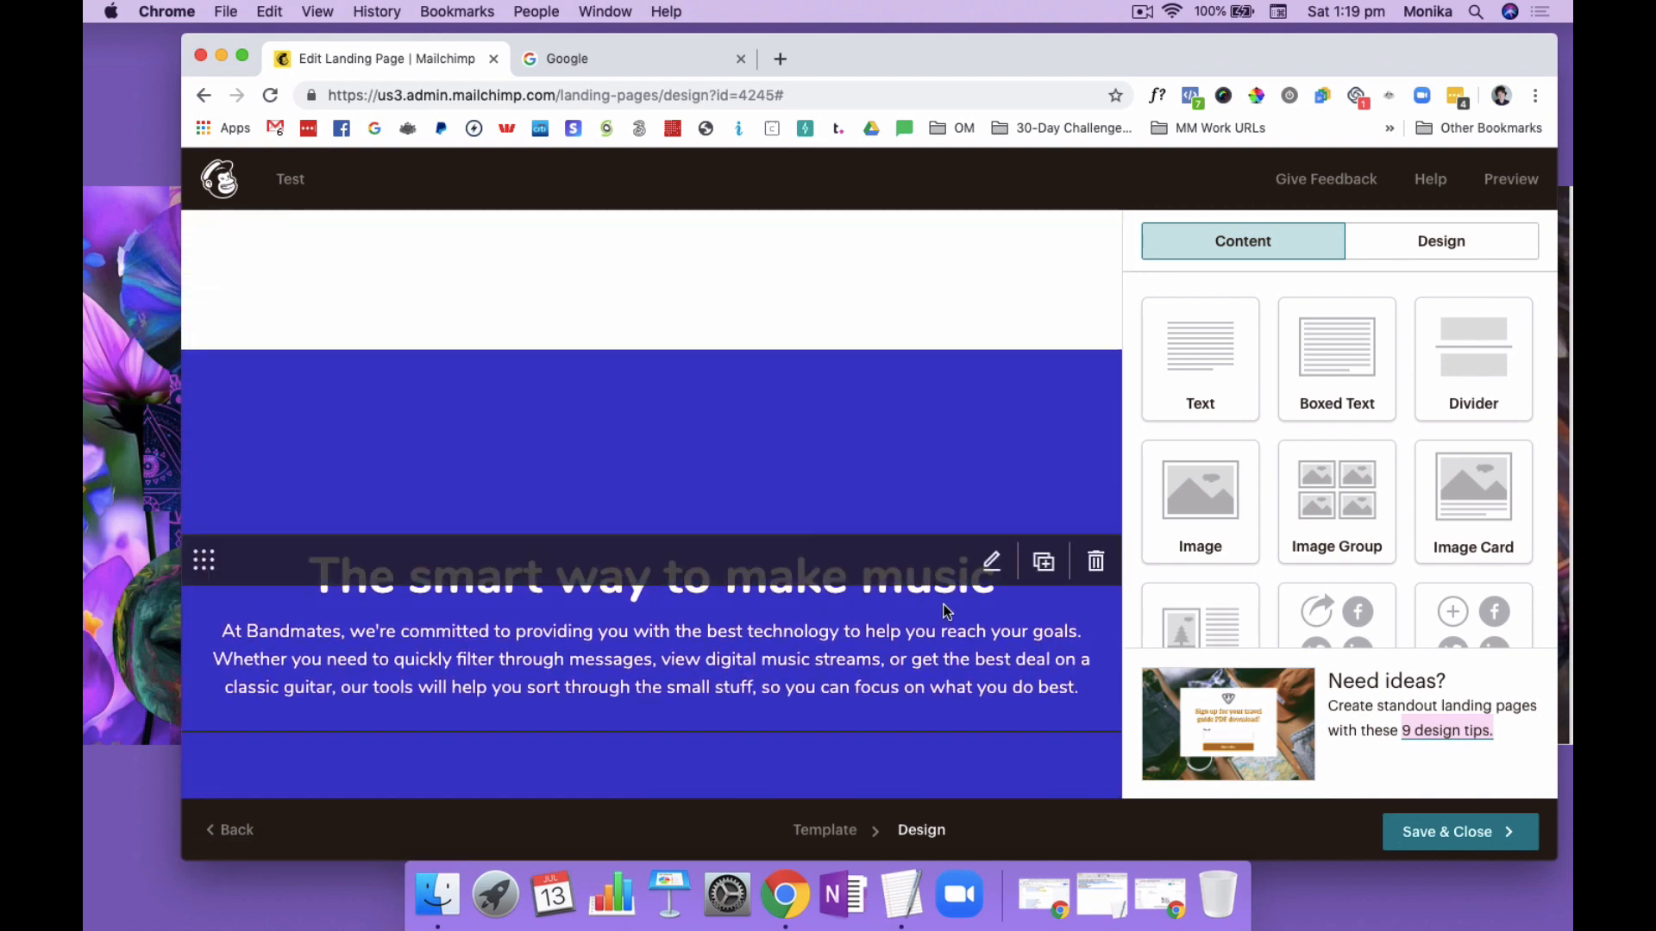
{"action": "scroll", "coordinate": [948, 603], "scroll_direction": "down", "scroll_amount": 2}
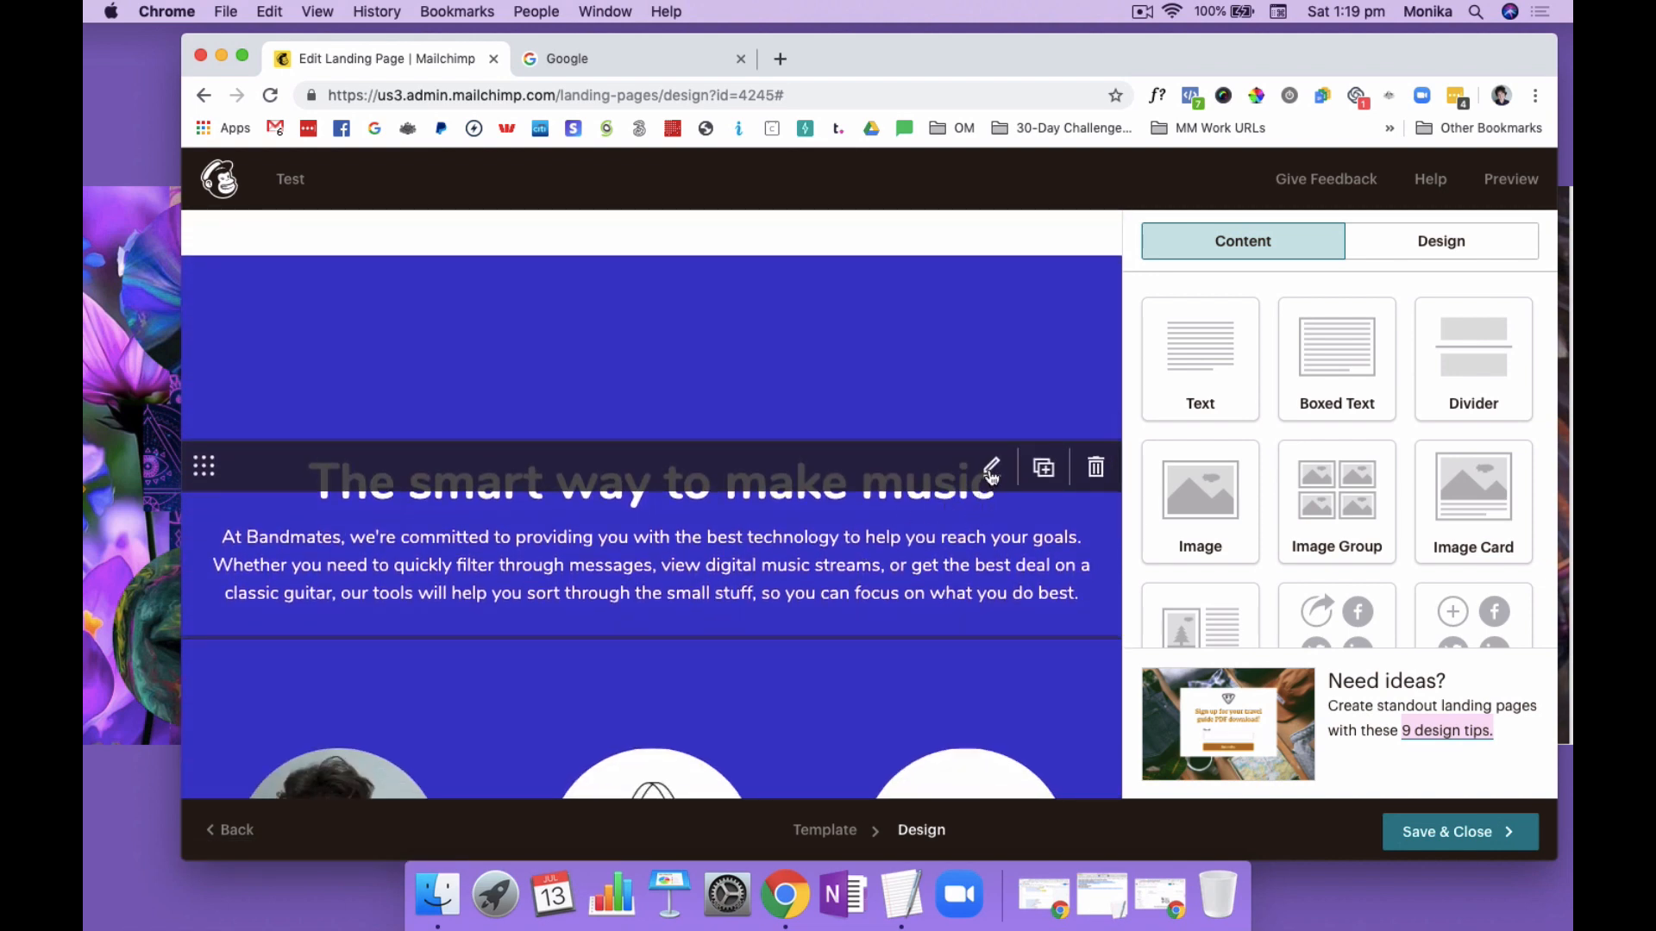
{"action": "left_click", "coordinate": [991, 470]}
{"action": "left_click", "coordinate": [1355, 464]}
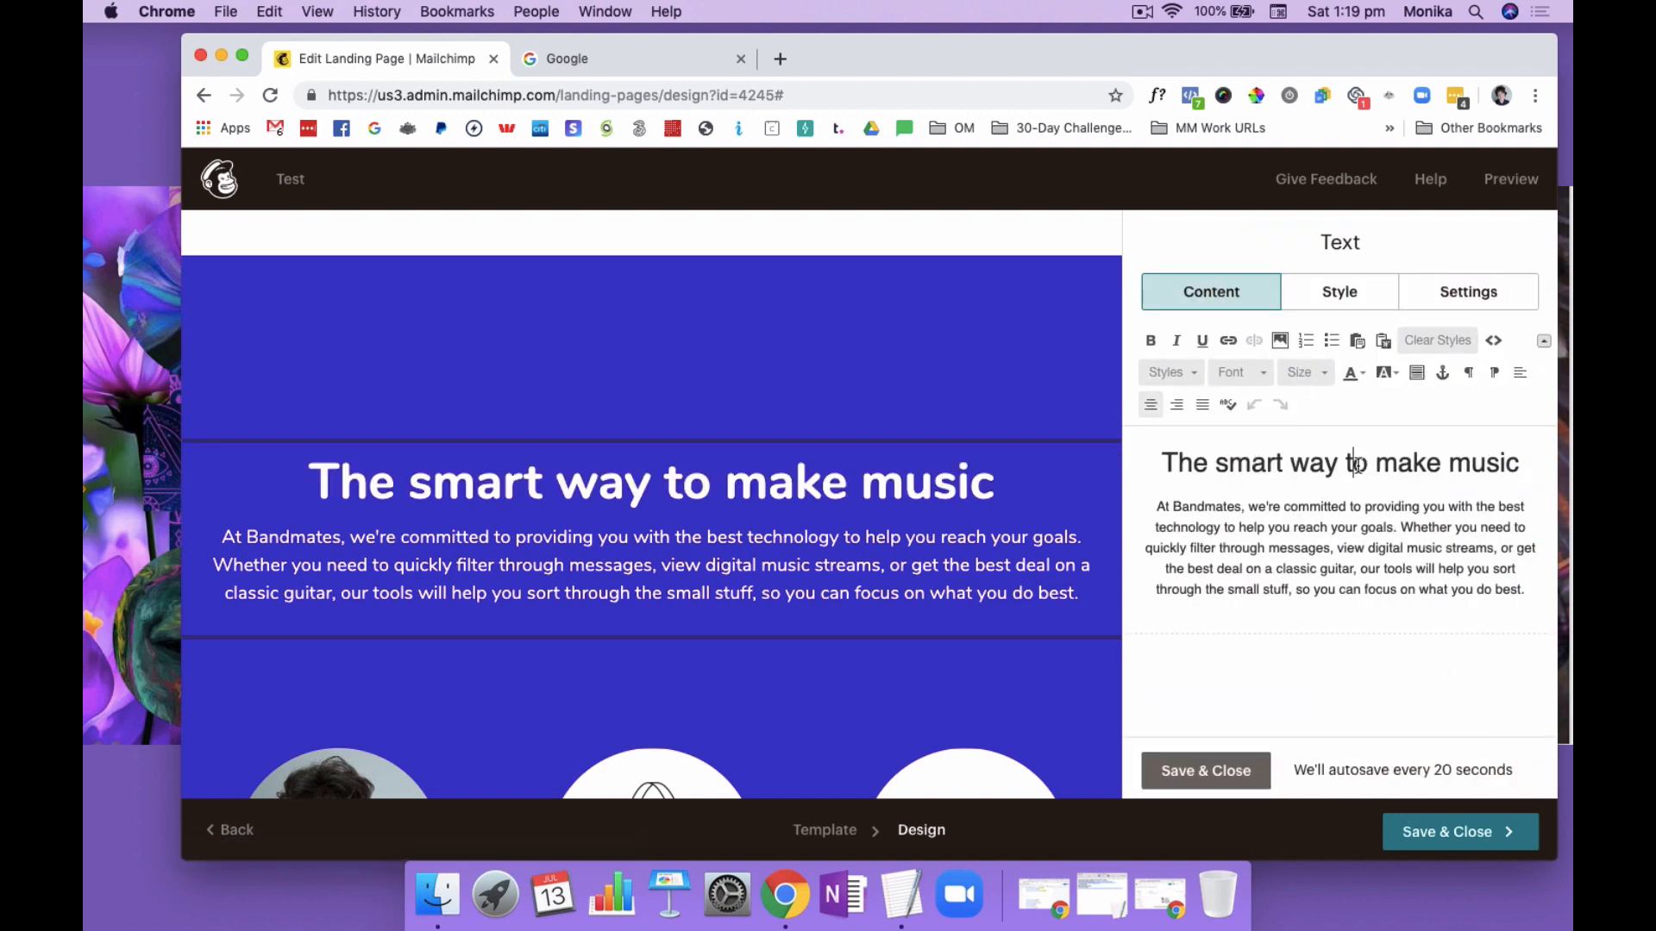
{"action": "triple_click", "coordinate": [1356, 465]}
{"action": "type", "text": "More benefot"}
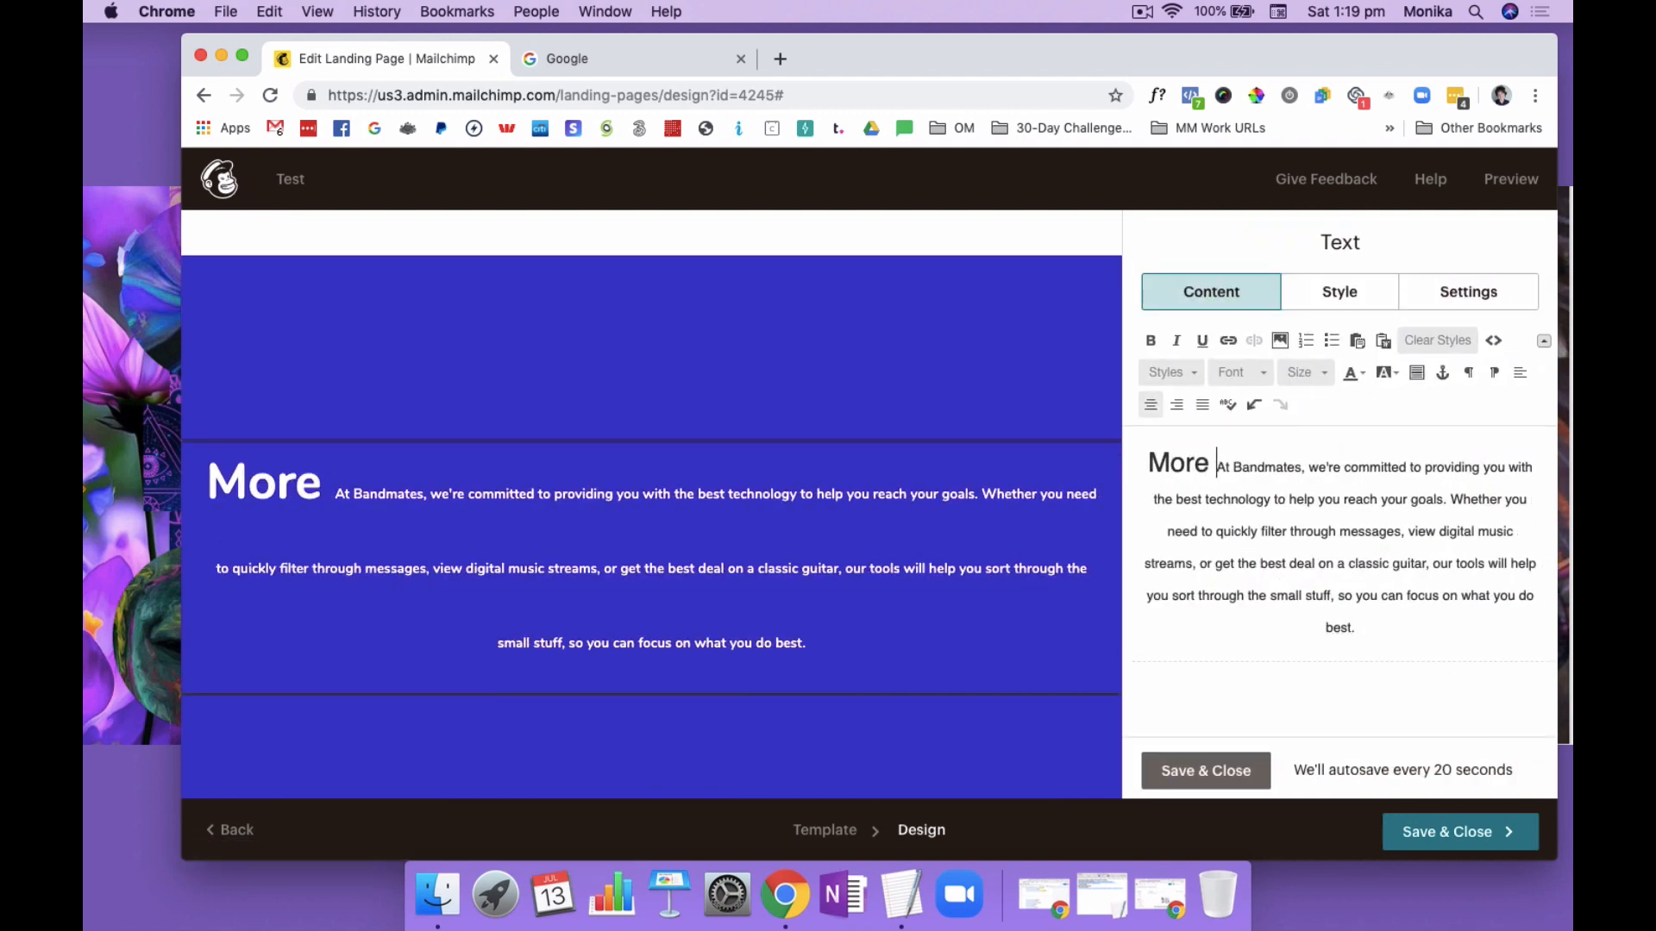
{"action": "key", "text": "BackSpace"}
{"action": "key", "text": "BackSpace"}
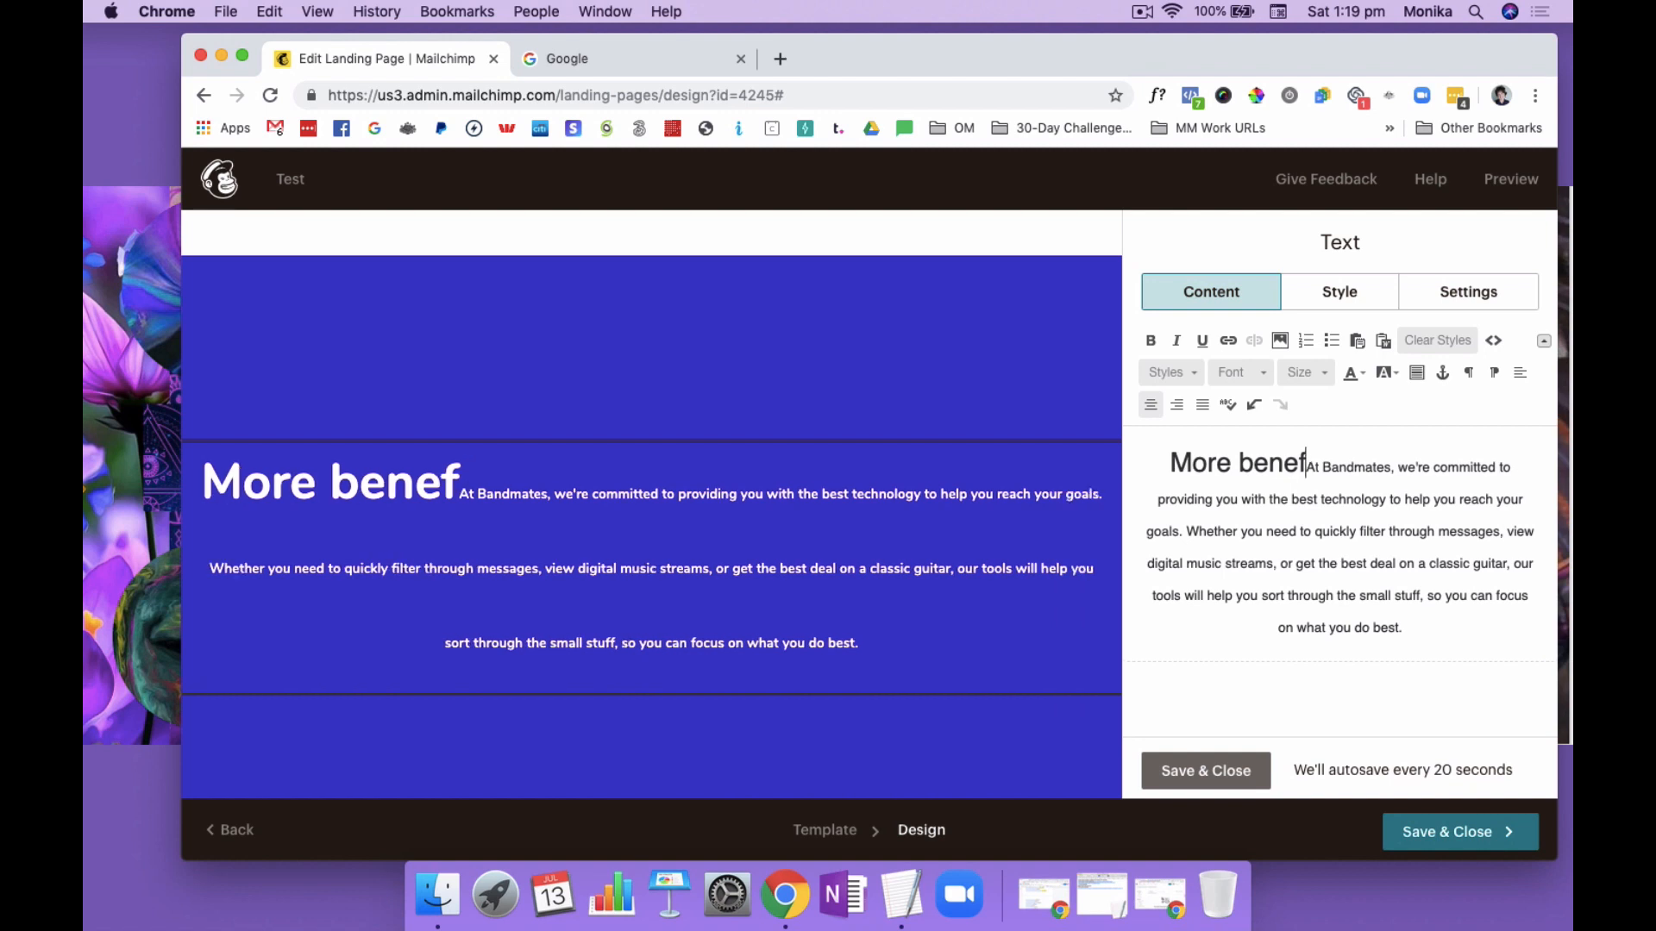
{"action": "type", "text": "its to dow"}
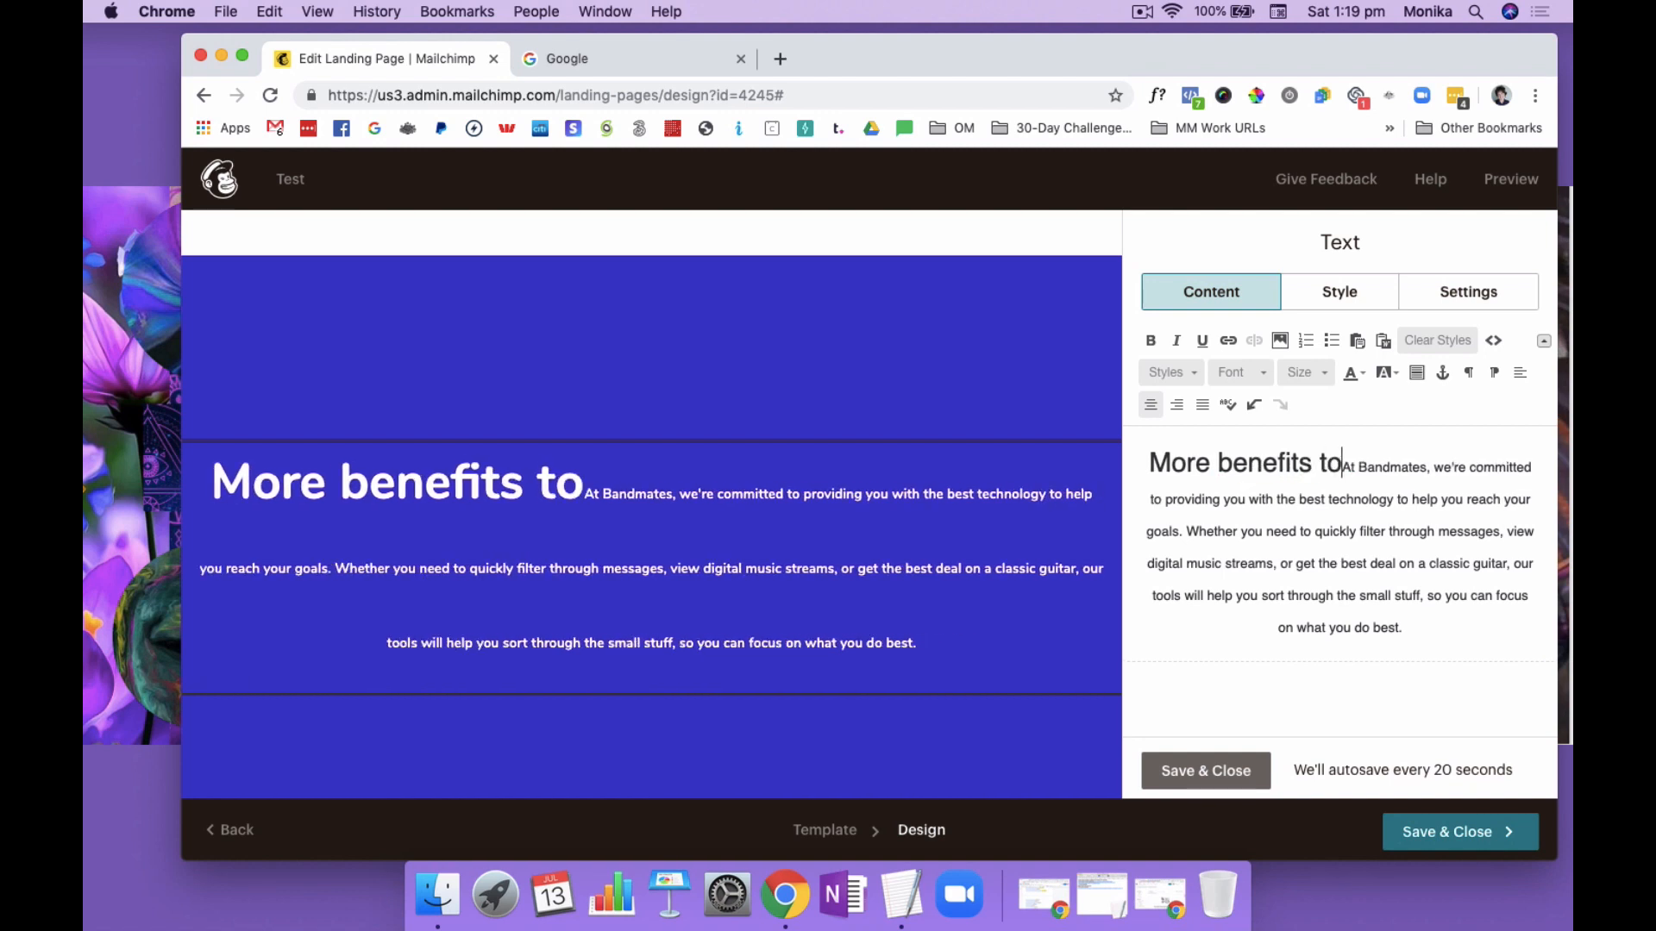
{"action": "type", "text": "nload this res"}
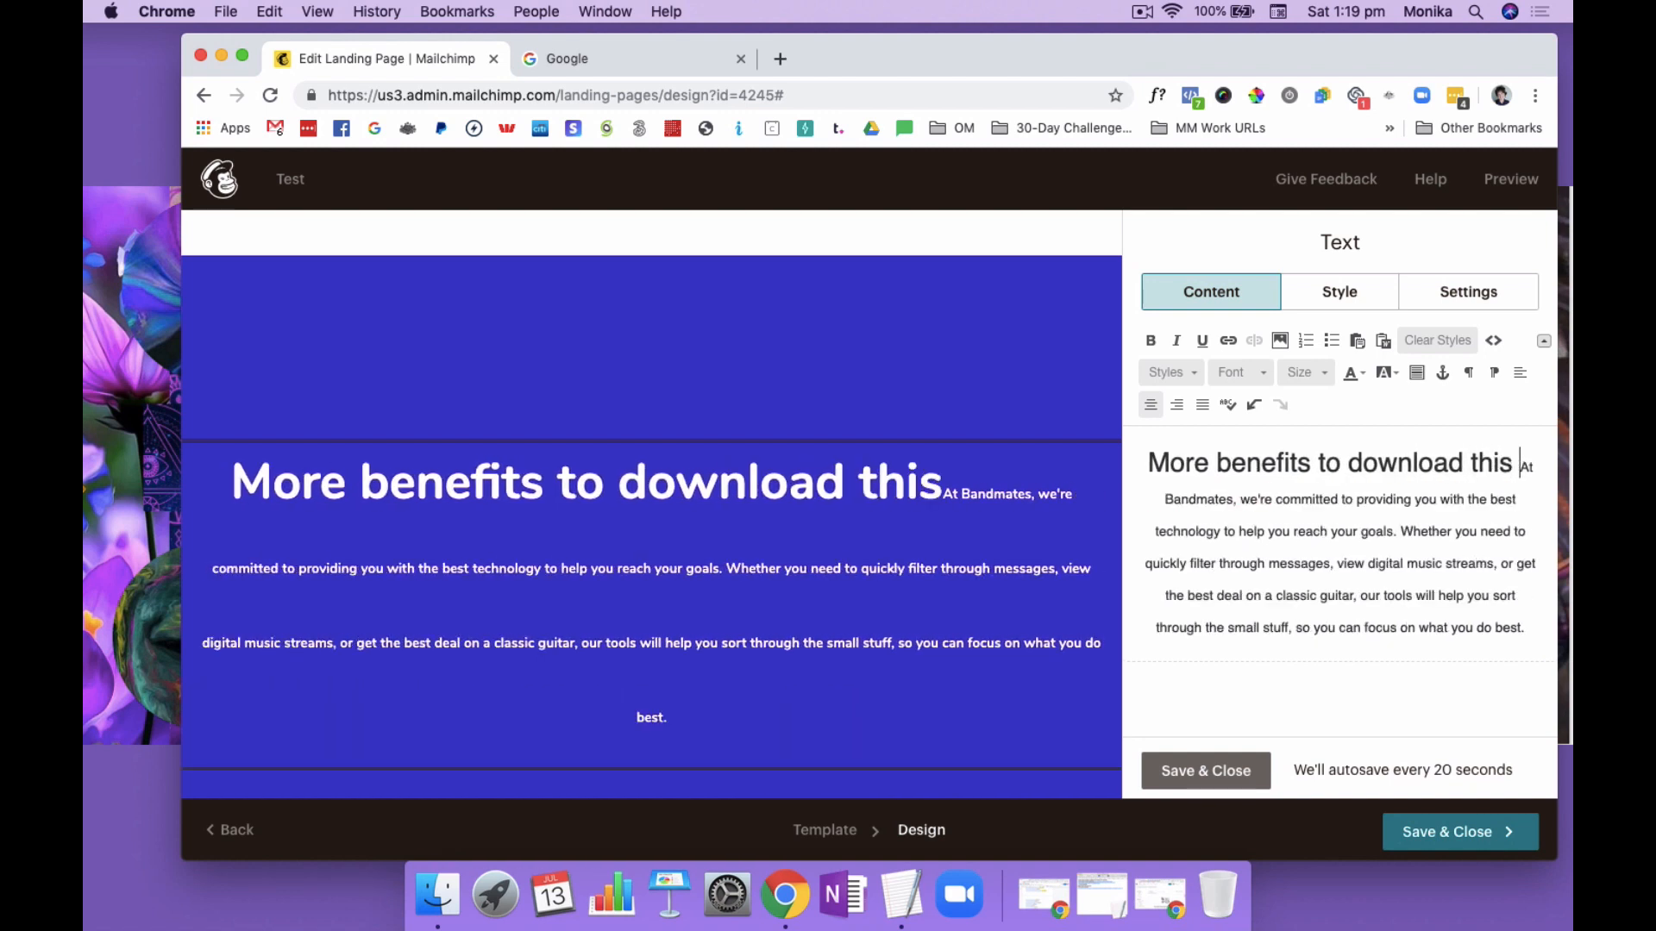
{"action": "type", "text": "ource sub he"}
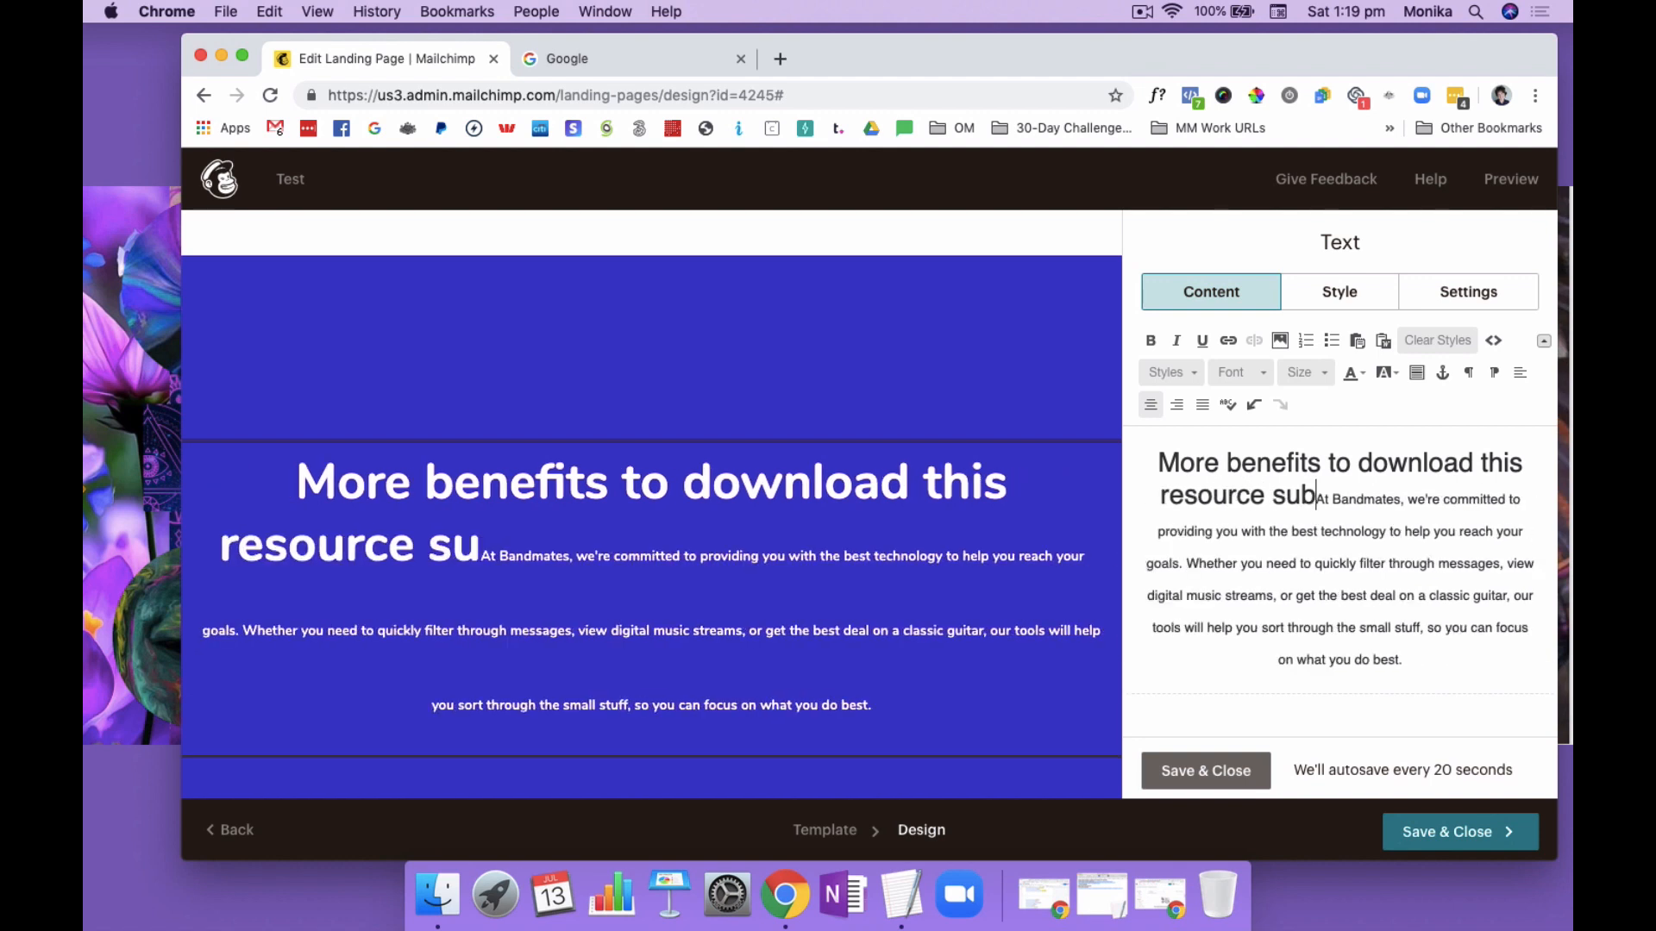
{"action": "type", "text": "ading"}
{"action": "key", "text": "Return"}
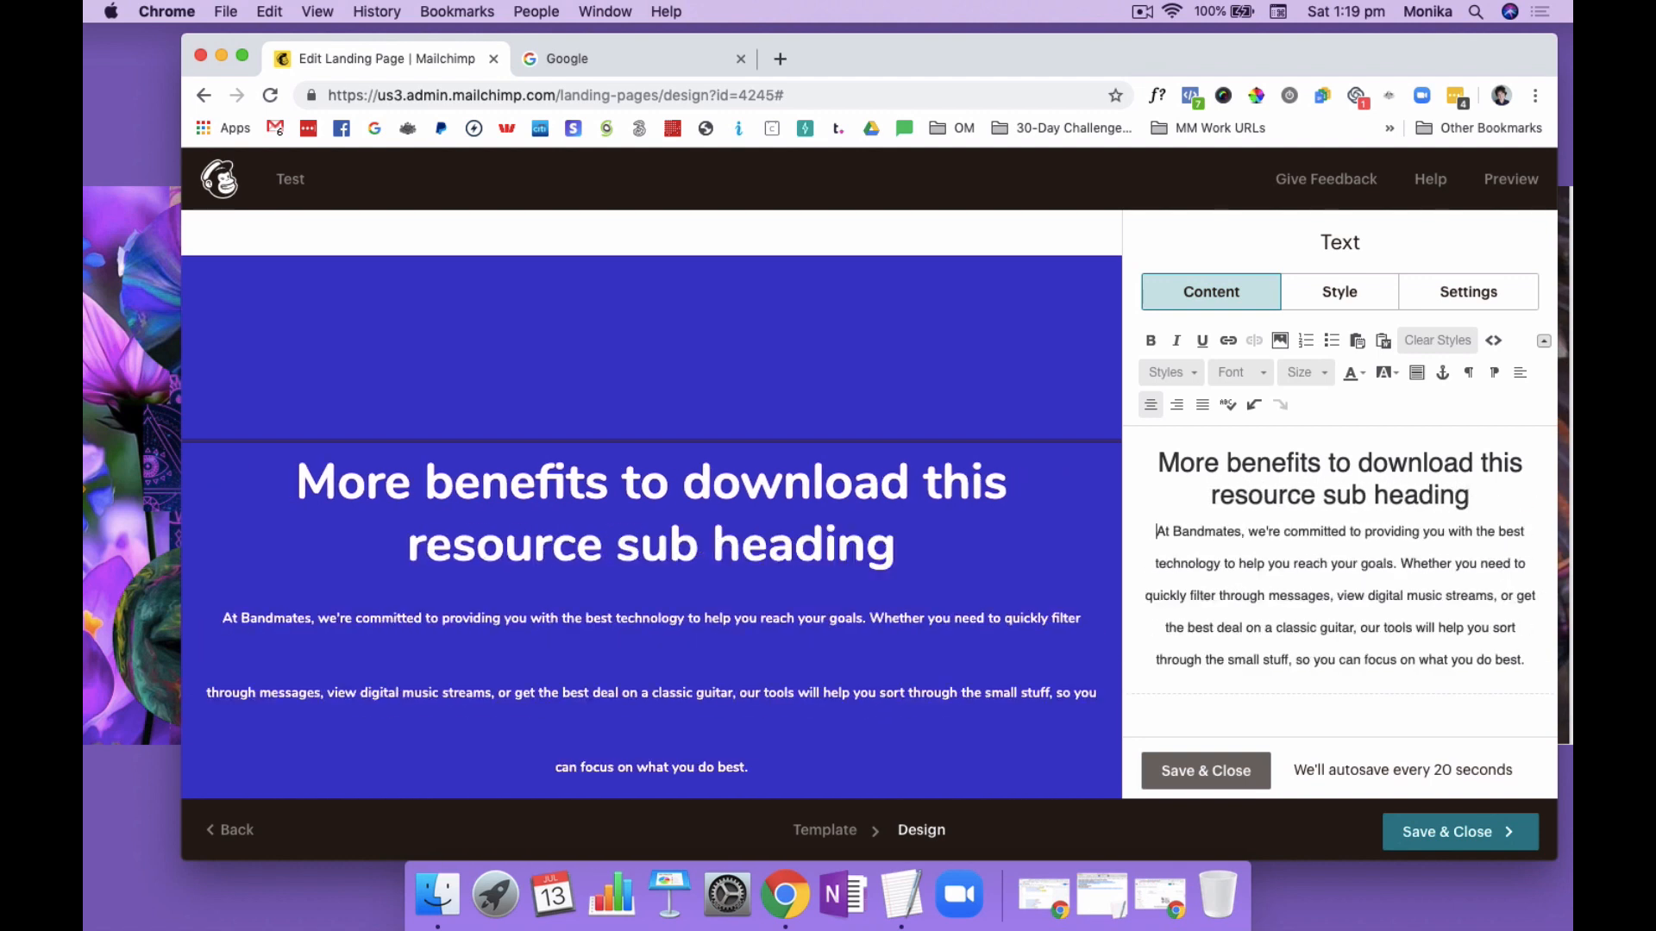
Replace the Bandmates paragraph under the new heading with "Another blurb that supports this sub heading."
{"action": "left_click_drag", "start_coordinate": [1155, 533], "coordinate": [1528, 662]}
{"action": "type", "text": "Ano"}
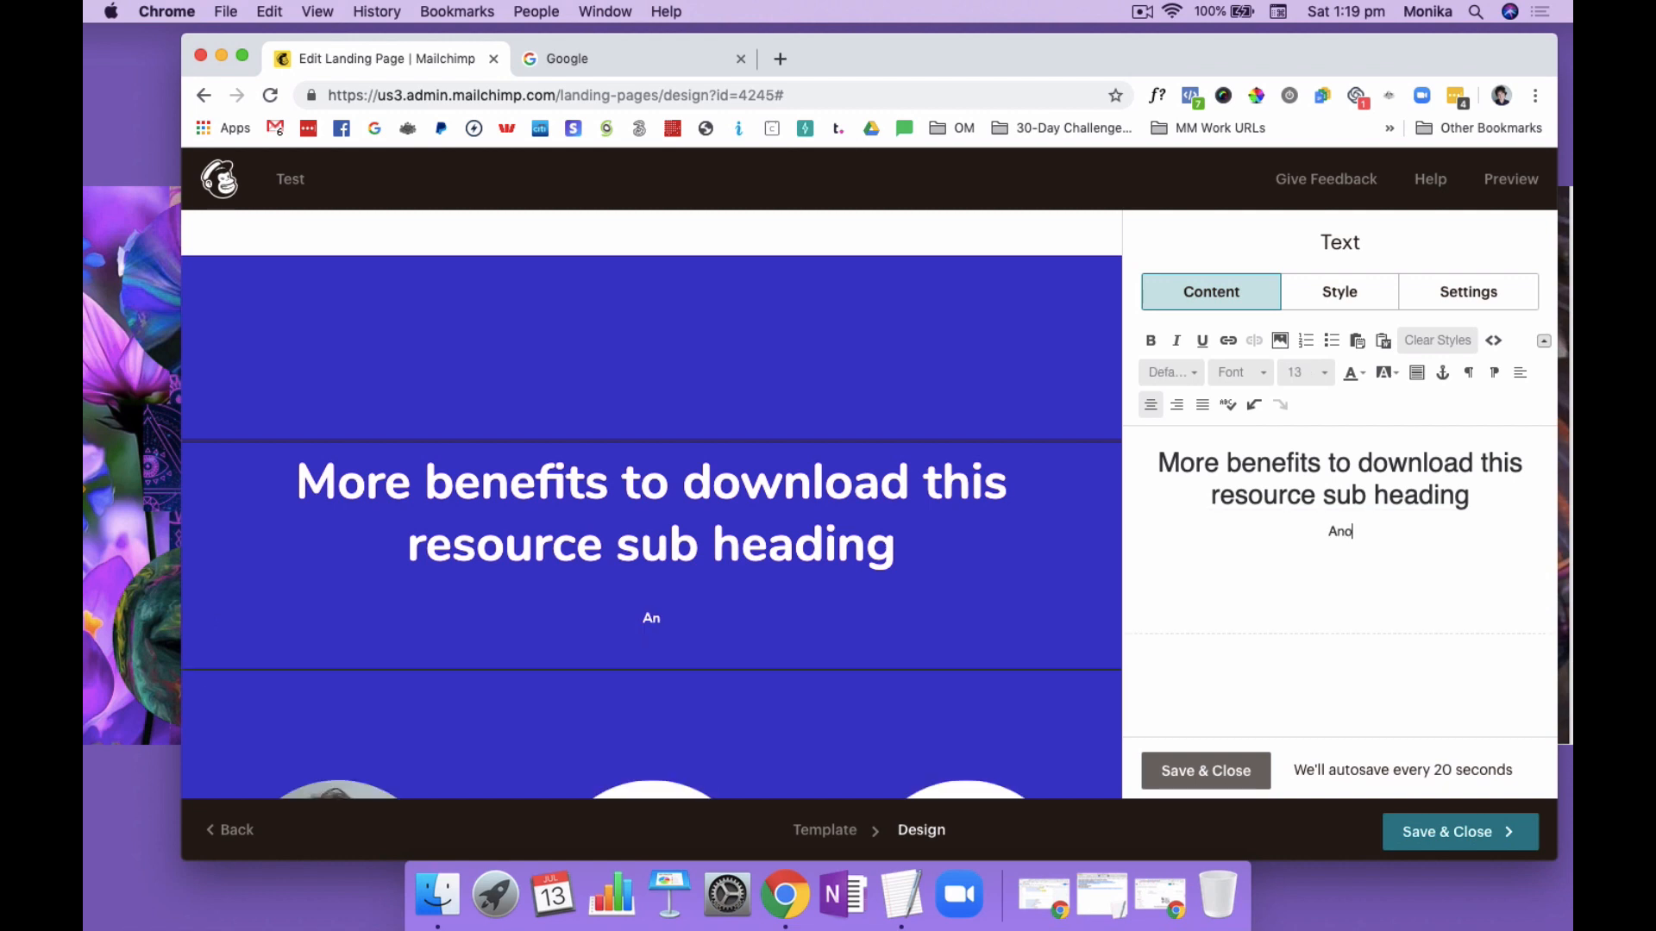
{"action": "type", "text": "ther blurb that supp"}
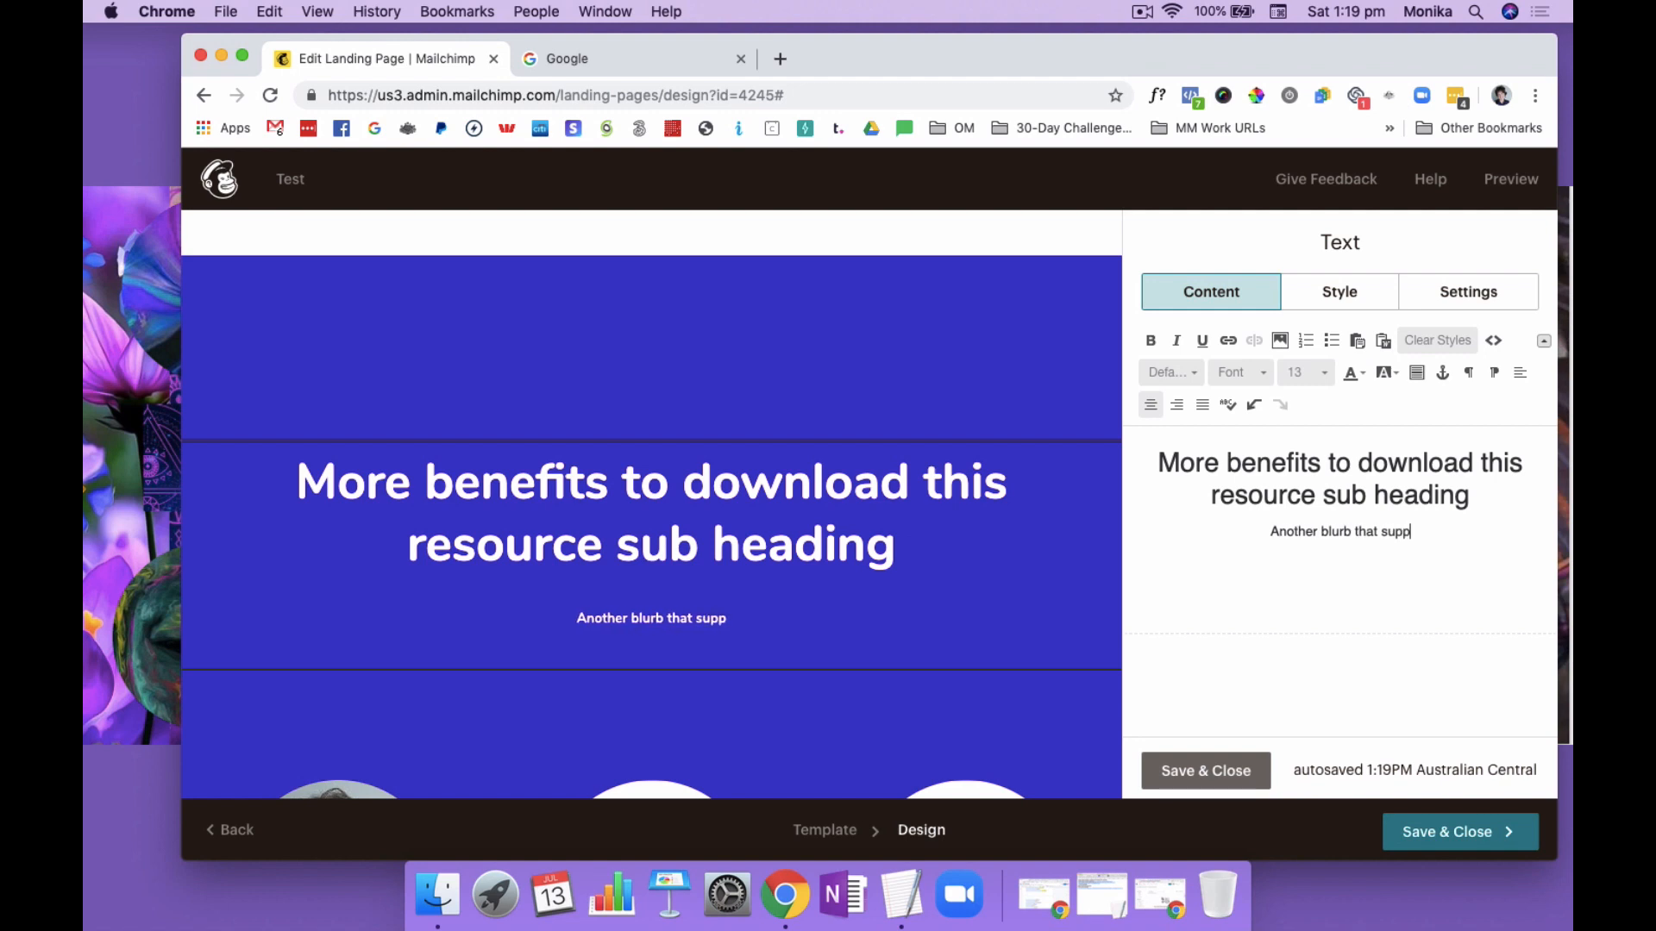
{"action": "type", "text": "orts this sub"}
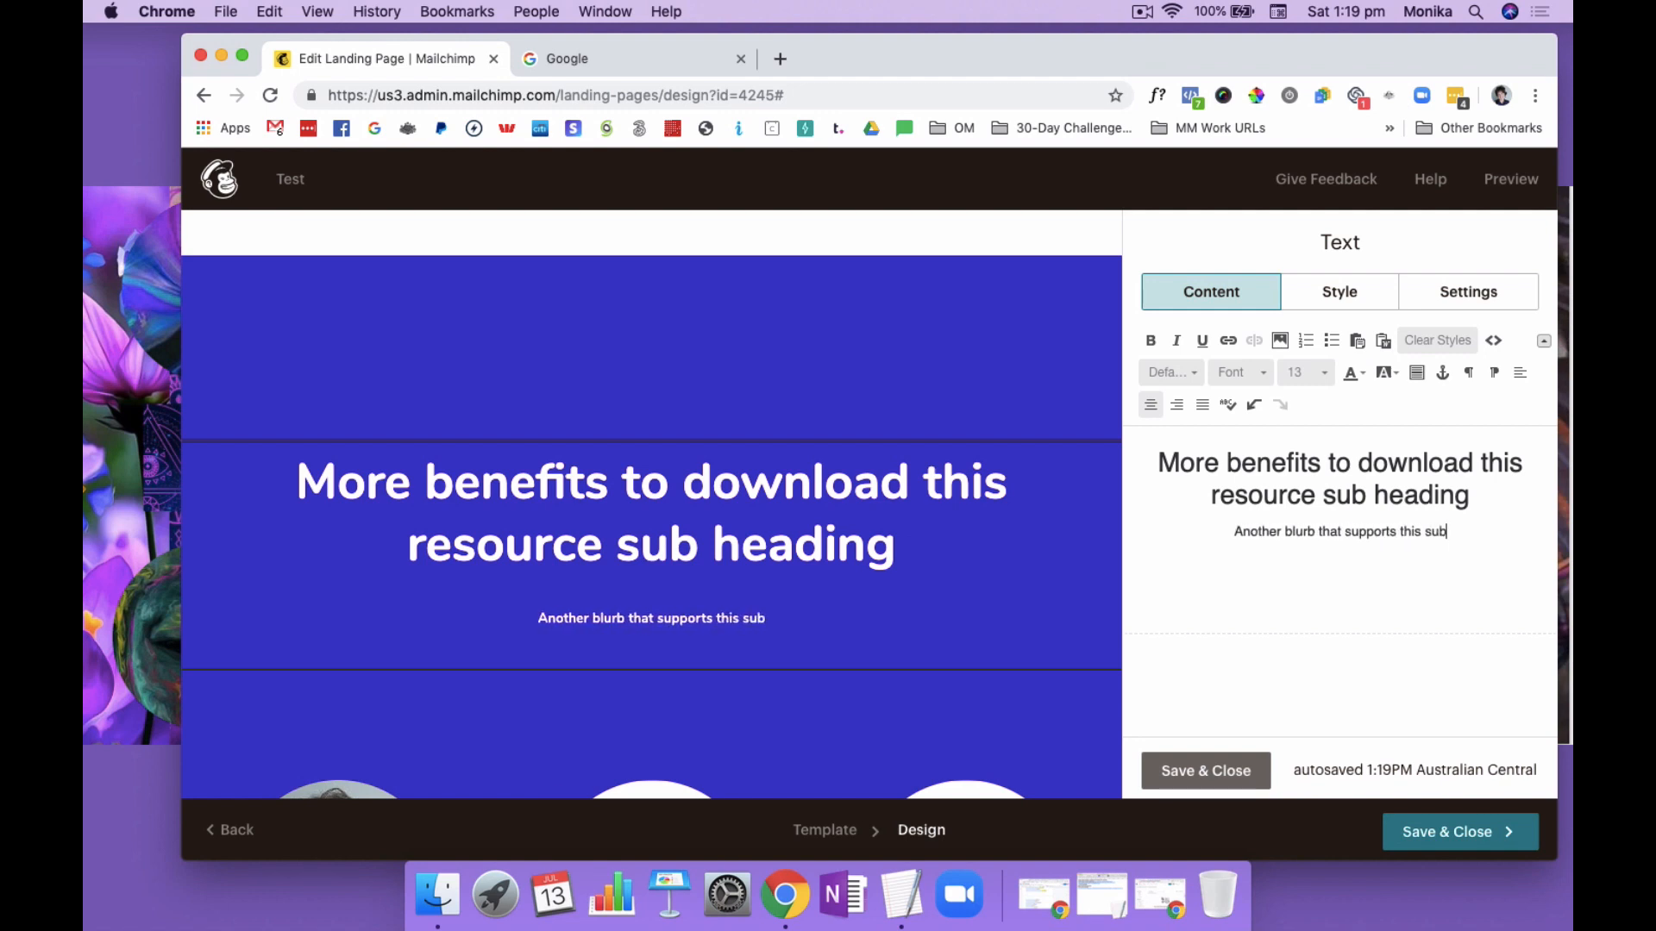
{"action": "type", "text": " heading."}
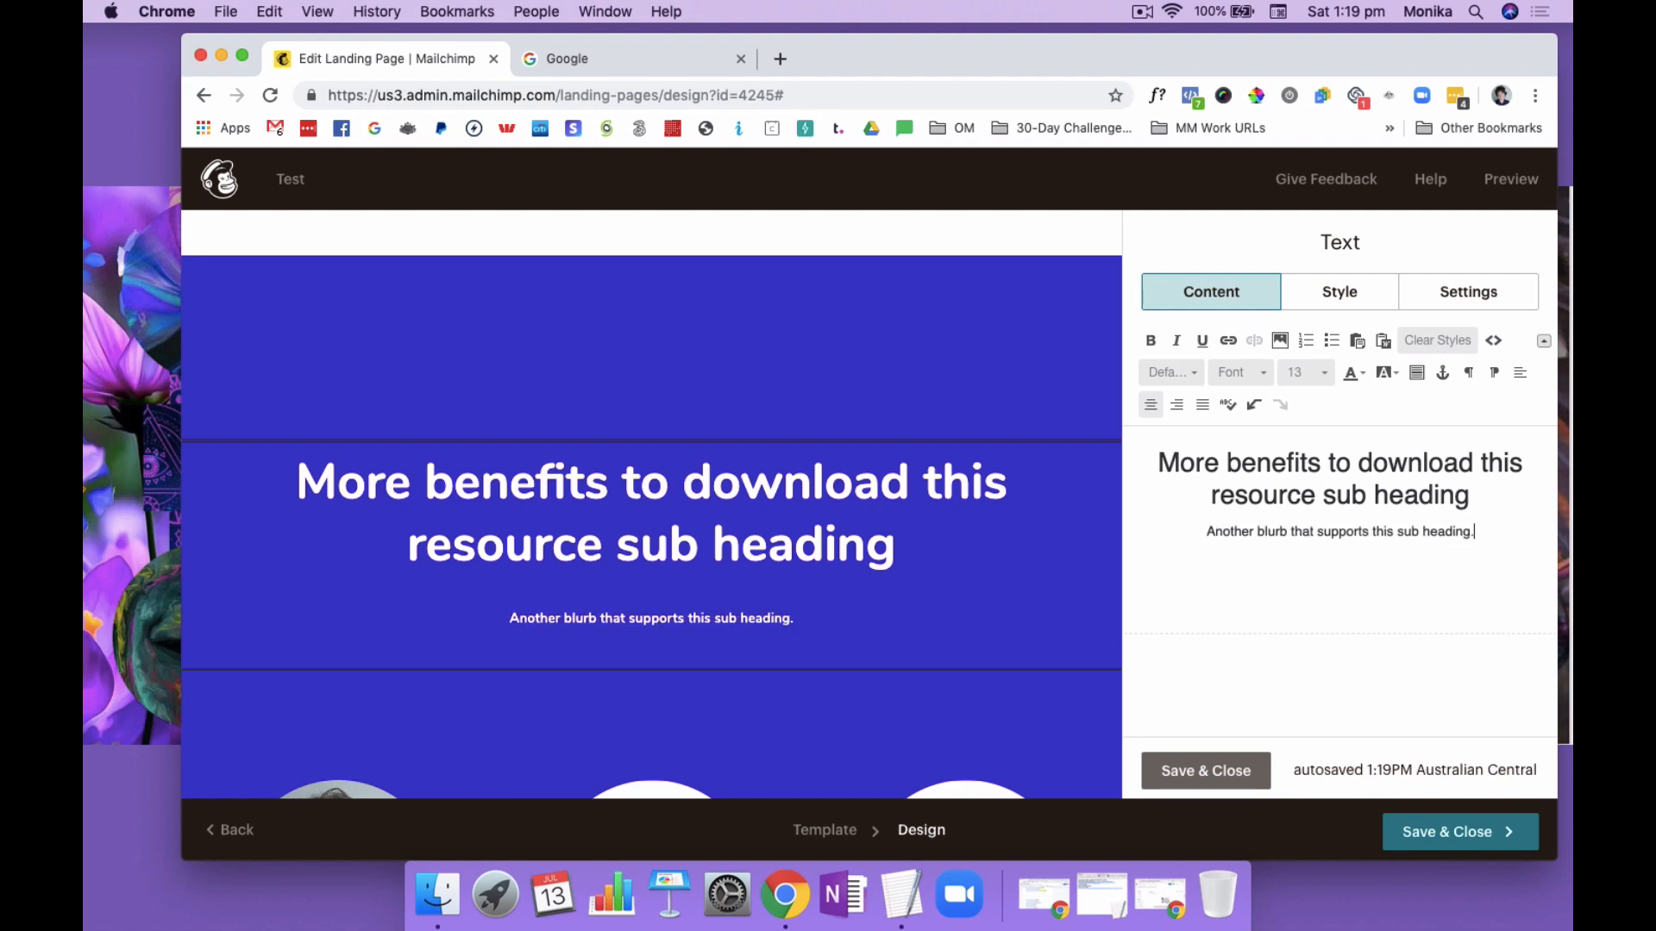
Set the font size of the "Another blurb that supports this sub heading." line to 16 and save the text block
{"action": "left_click_drag", "start_coordinate": [1484, 531], "coordinate": [1200, 537]}
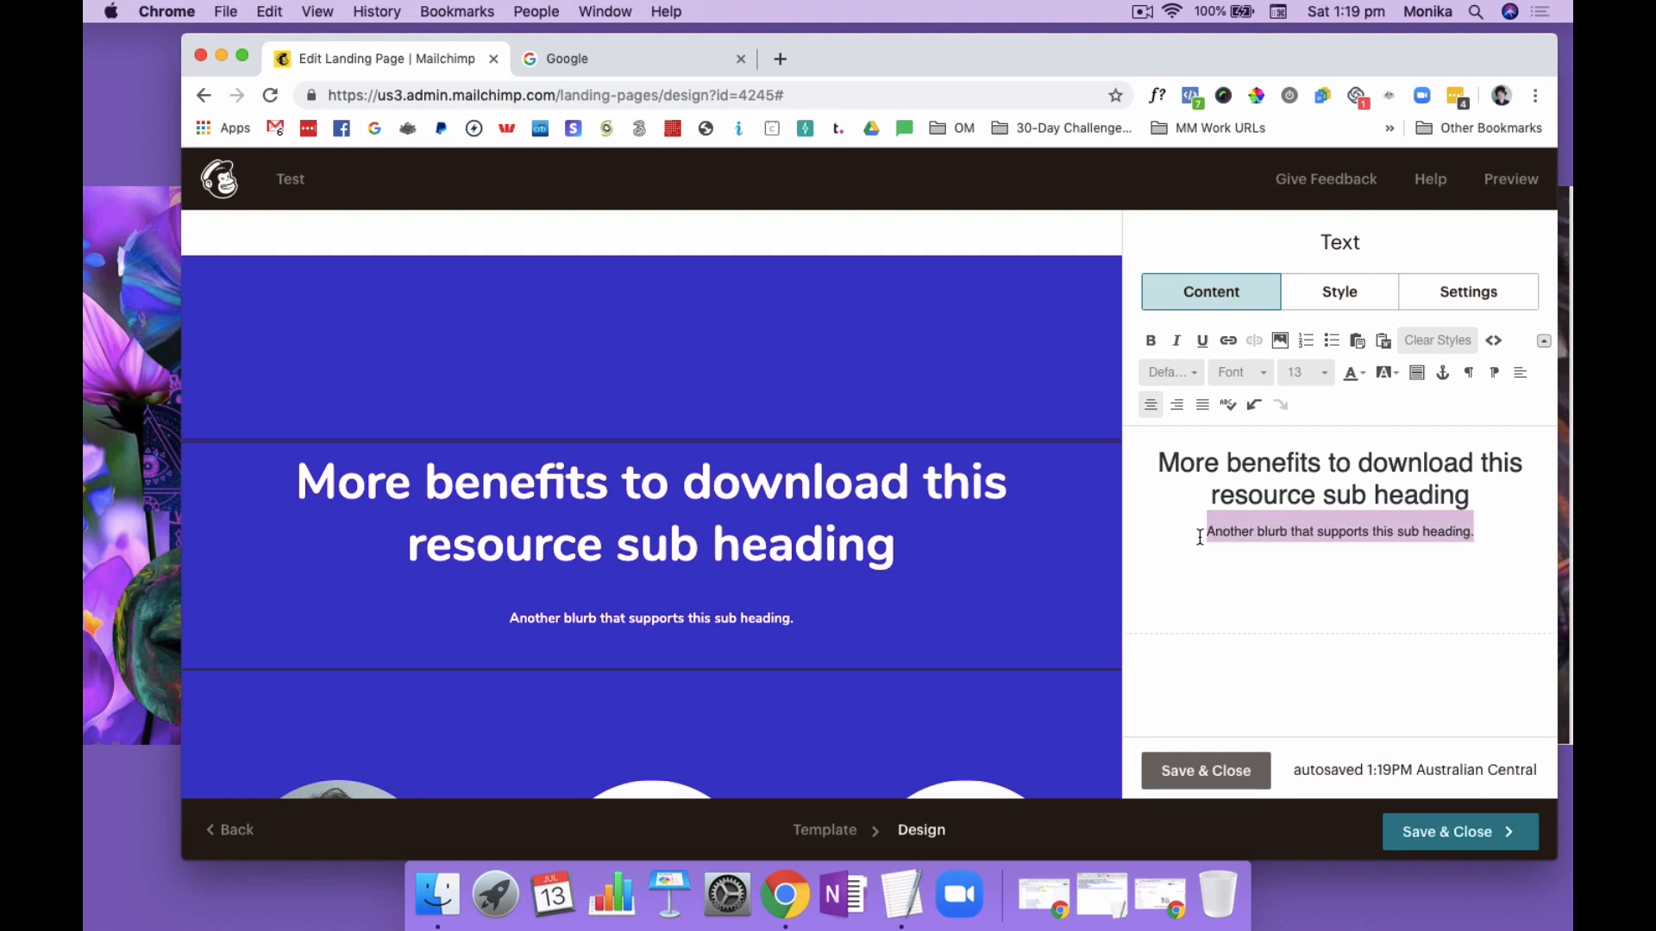
{"action": "left_click", "coordinate": [1327, 372]}
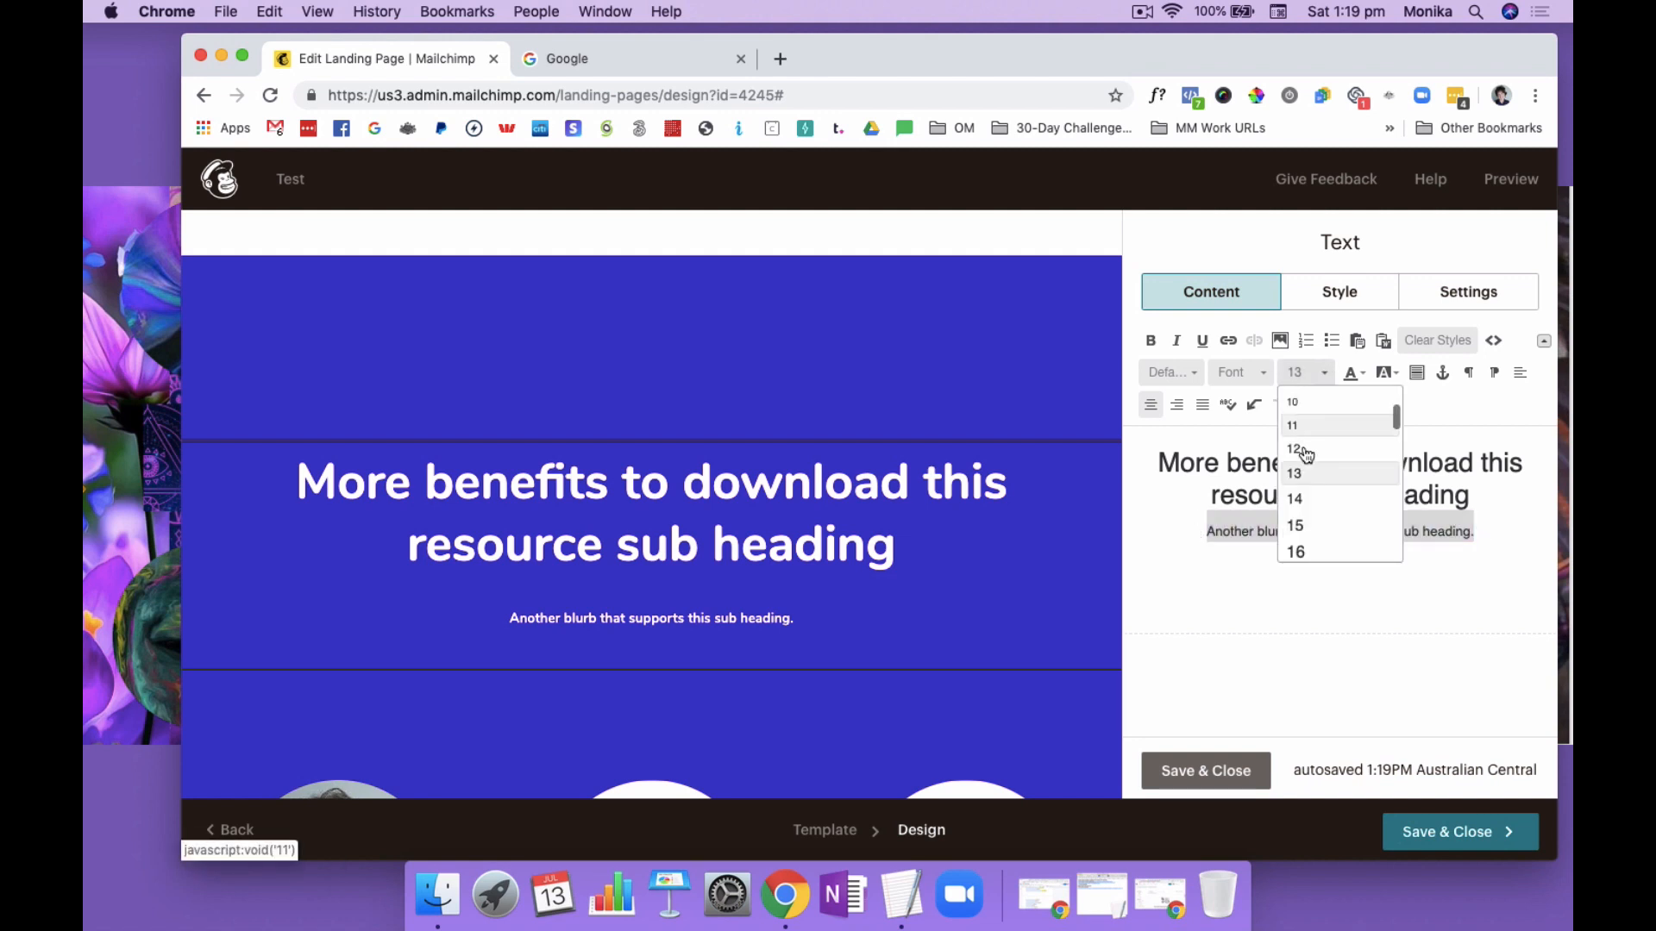
{"action": "left_click", "coordinate": [1307, 552]}
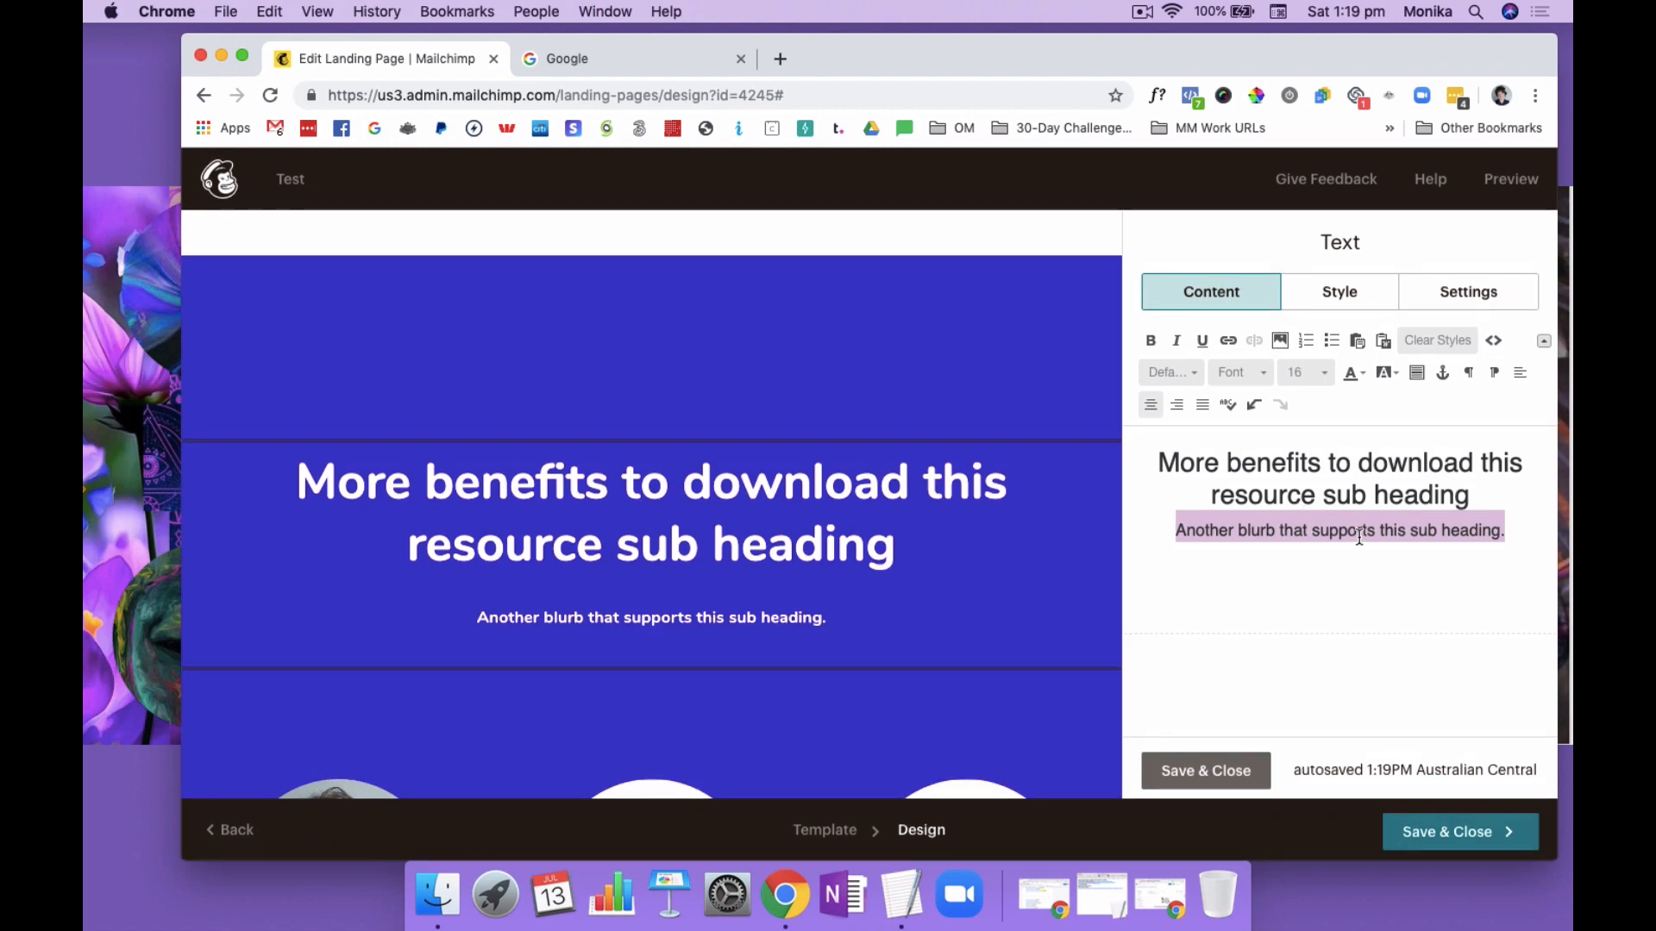
{"action": "left_click", "coordinate": [1208, 759]}
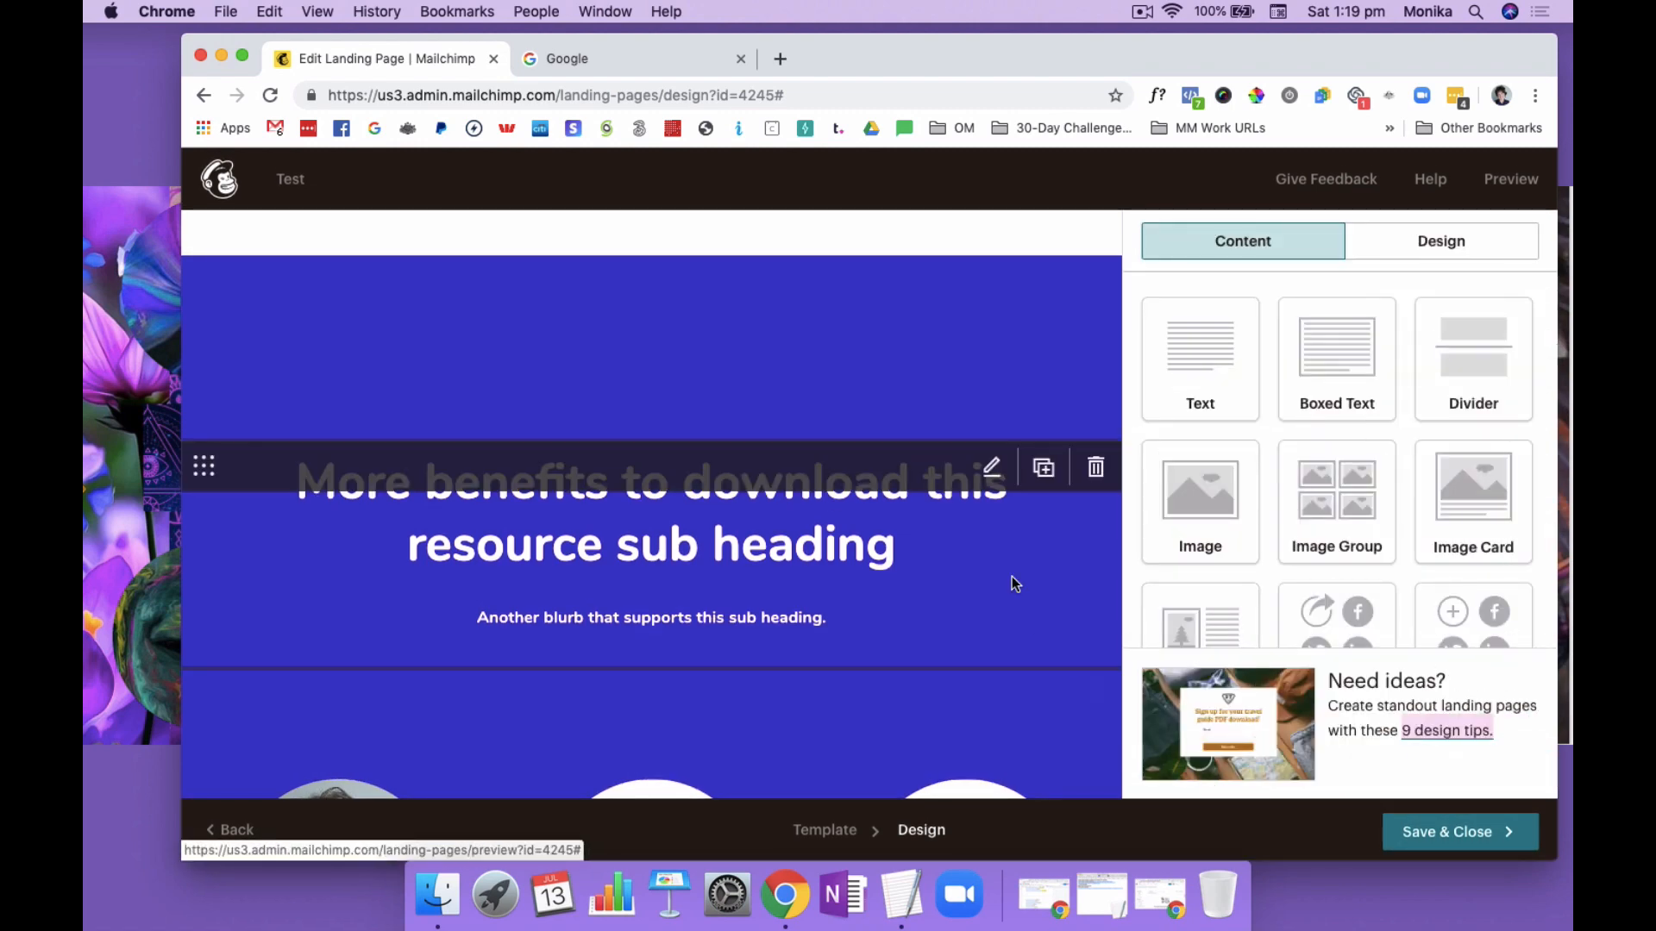
Check the edited sections of the landing page, then save and close the design
{"action": "scroll", "coordinate": [1010, 582], "scroll_direction": "down", "scroll_amount": 3}
{"action": "scroll", "coordinate": [1013, 580], "scroll_direction": "up", "scroll_amount": 3}
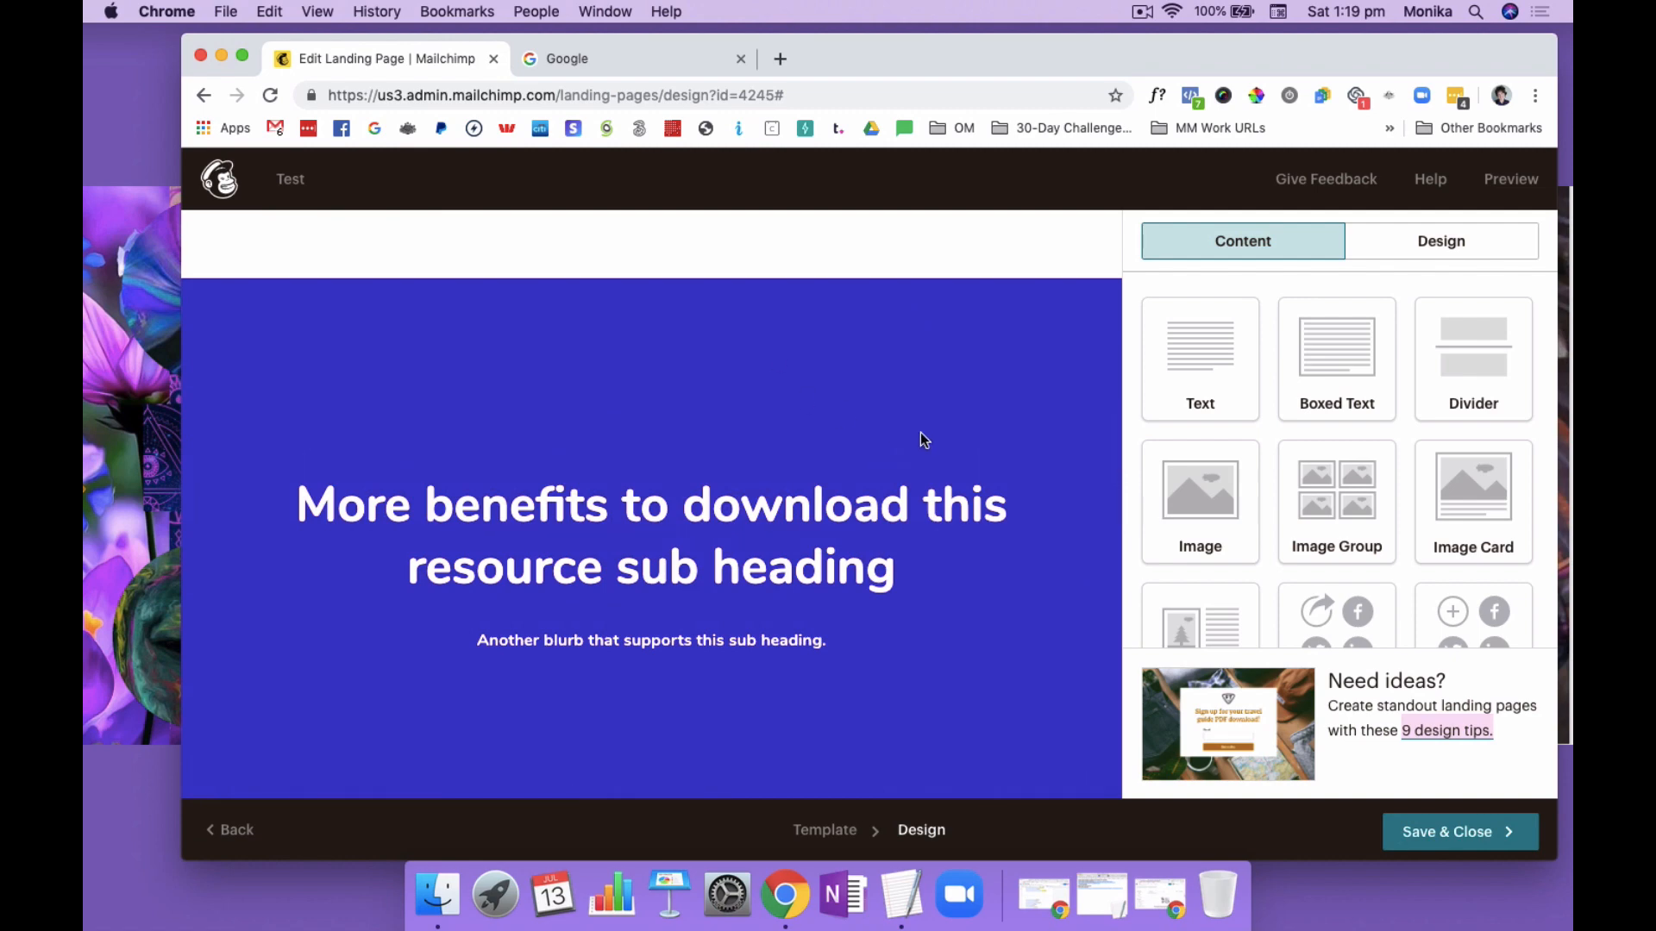
{"action": "scroll", "coordinate": [923, 436], "scroll_direction": "down", "scroll_amount": 5}
{"action": "scroll", "coordinate": [921, 439], "scroll_direction": "down", "scroll_amount": 2}
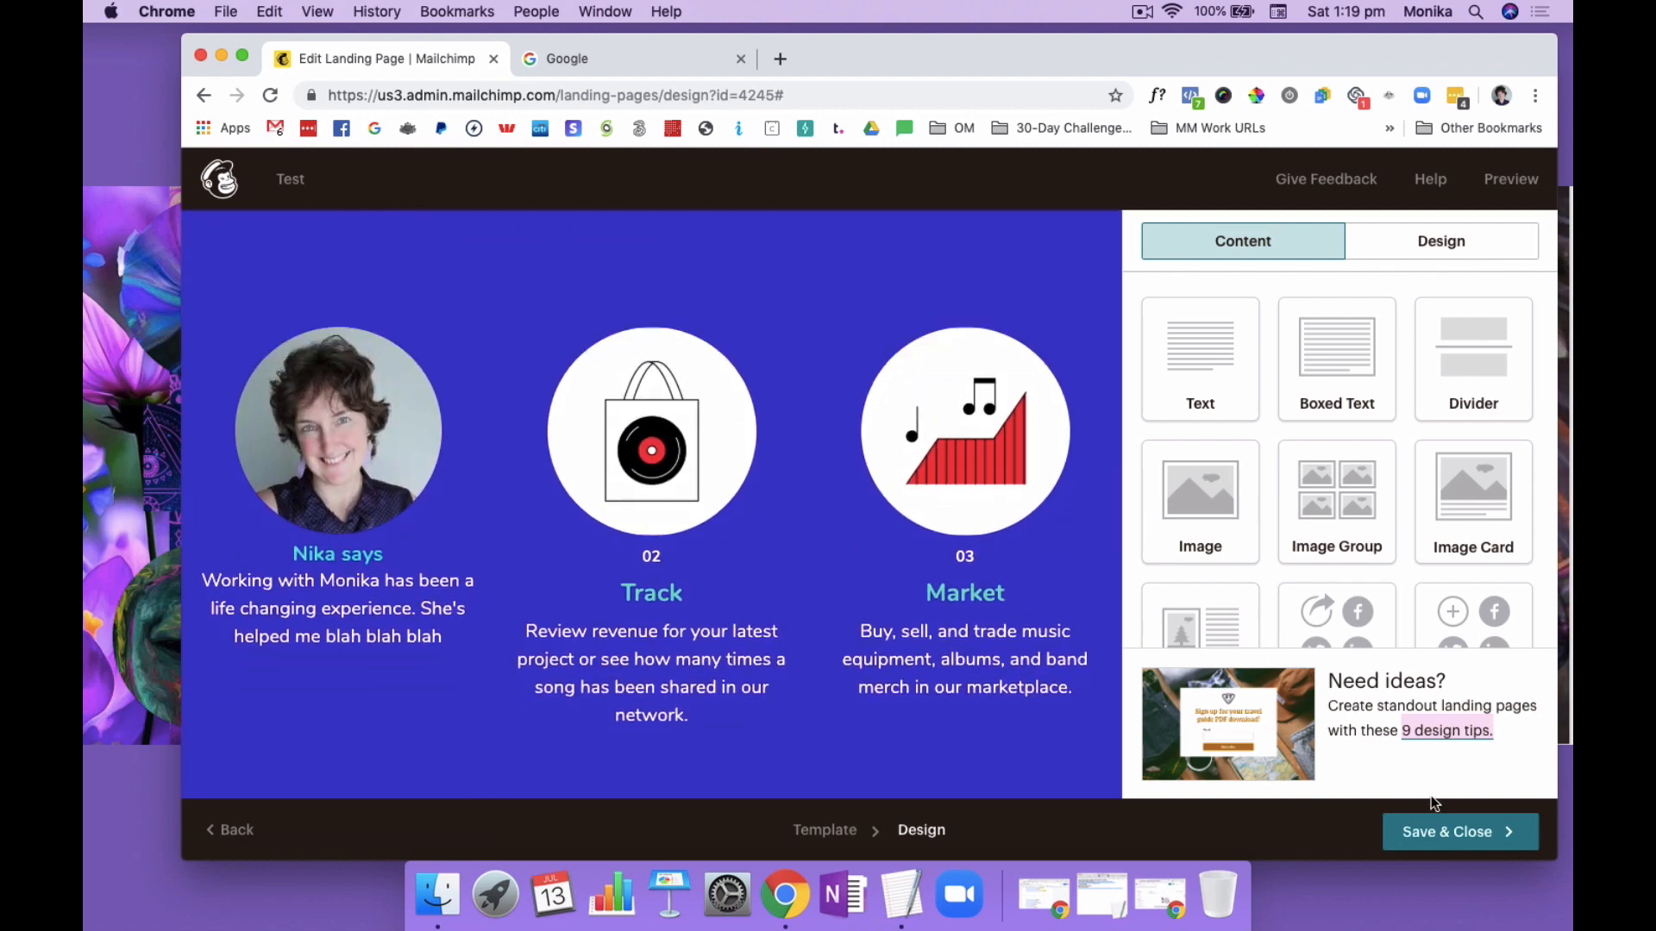
{"action": "left_click", "coordinate": [1461, 833]}
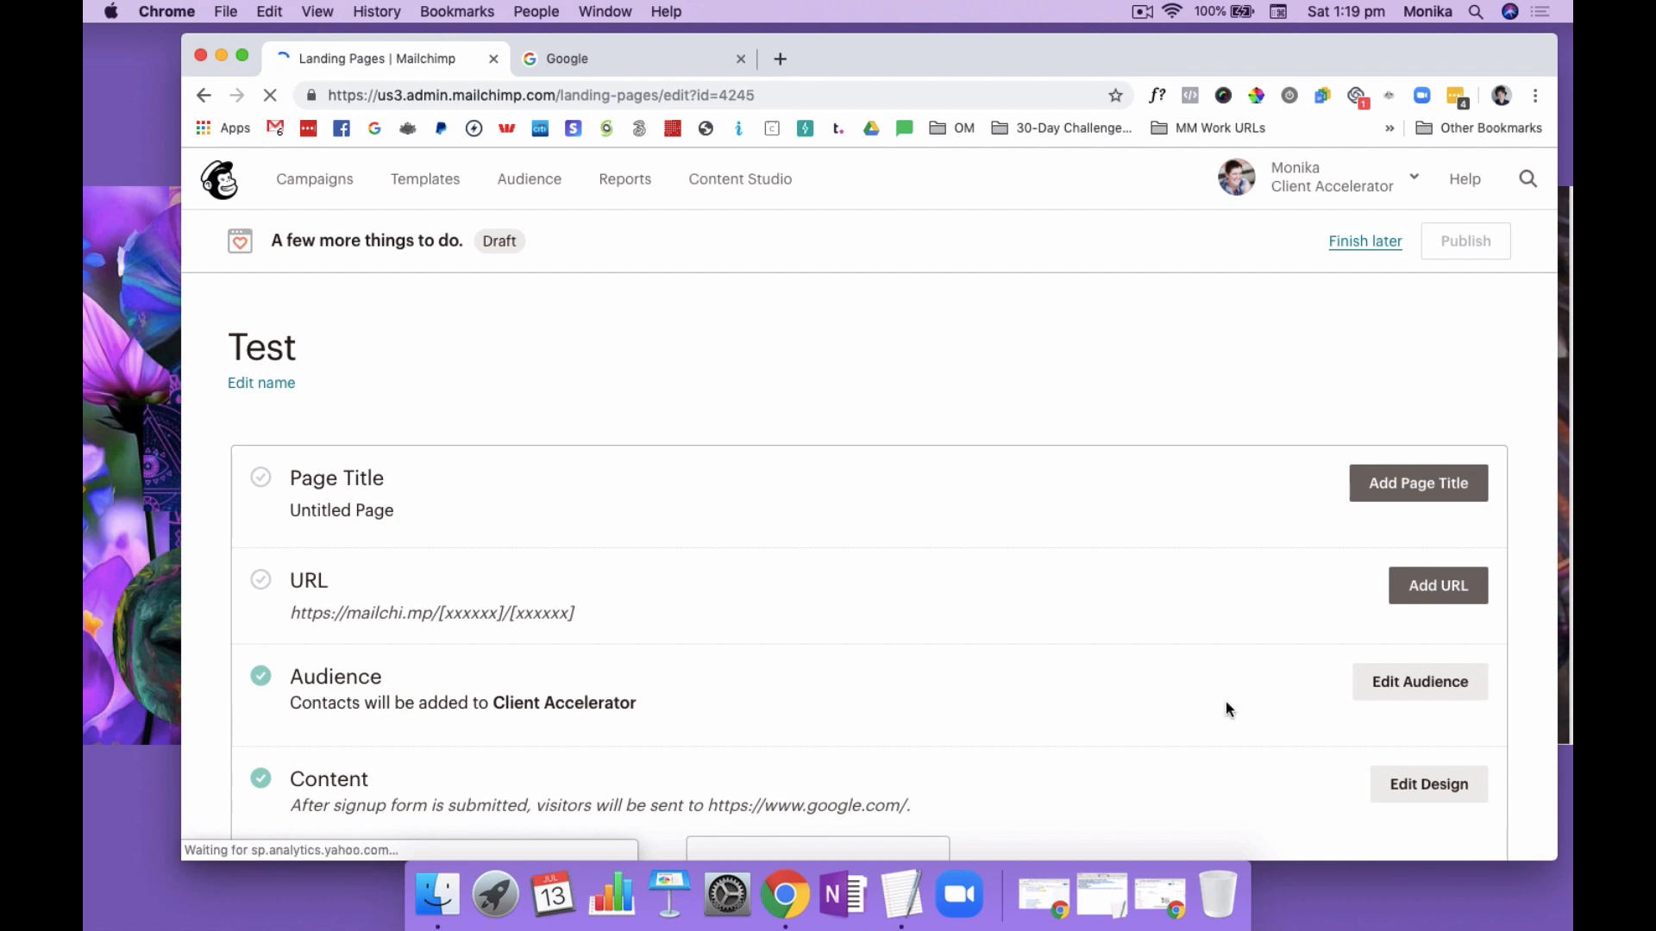
Set the landing page's title to "Client Accelerator Blueprint" and save it
{"action": "scroll", "coordinate": [1060, 592], "scroll_direction": "down", "scroll_amount": 2}
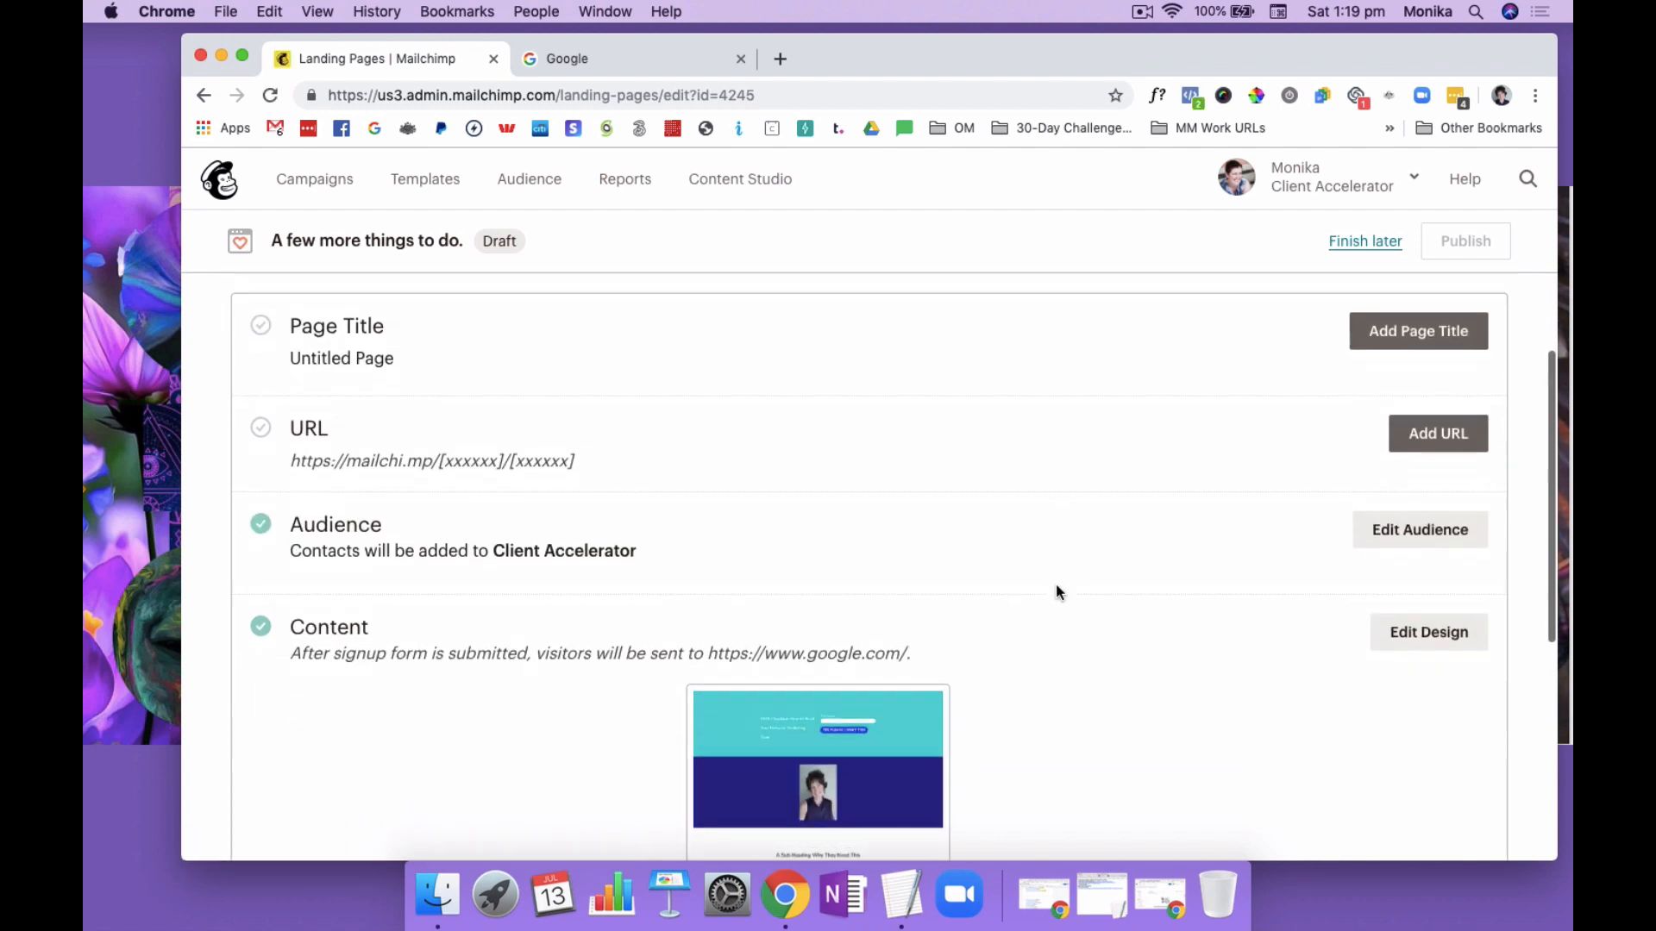
{"action": "left_click", "coordinate": [1407, 415]}
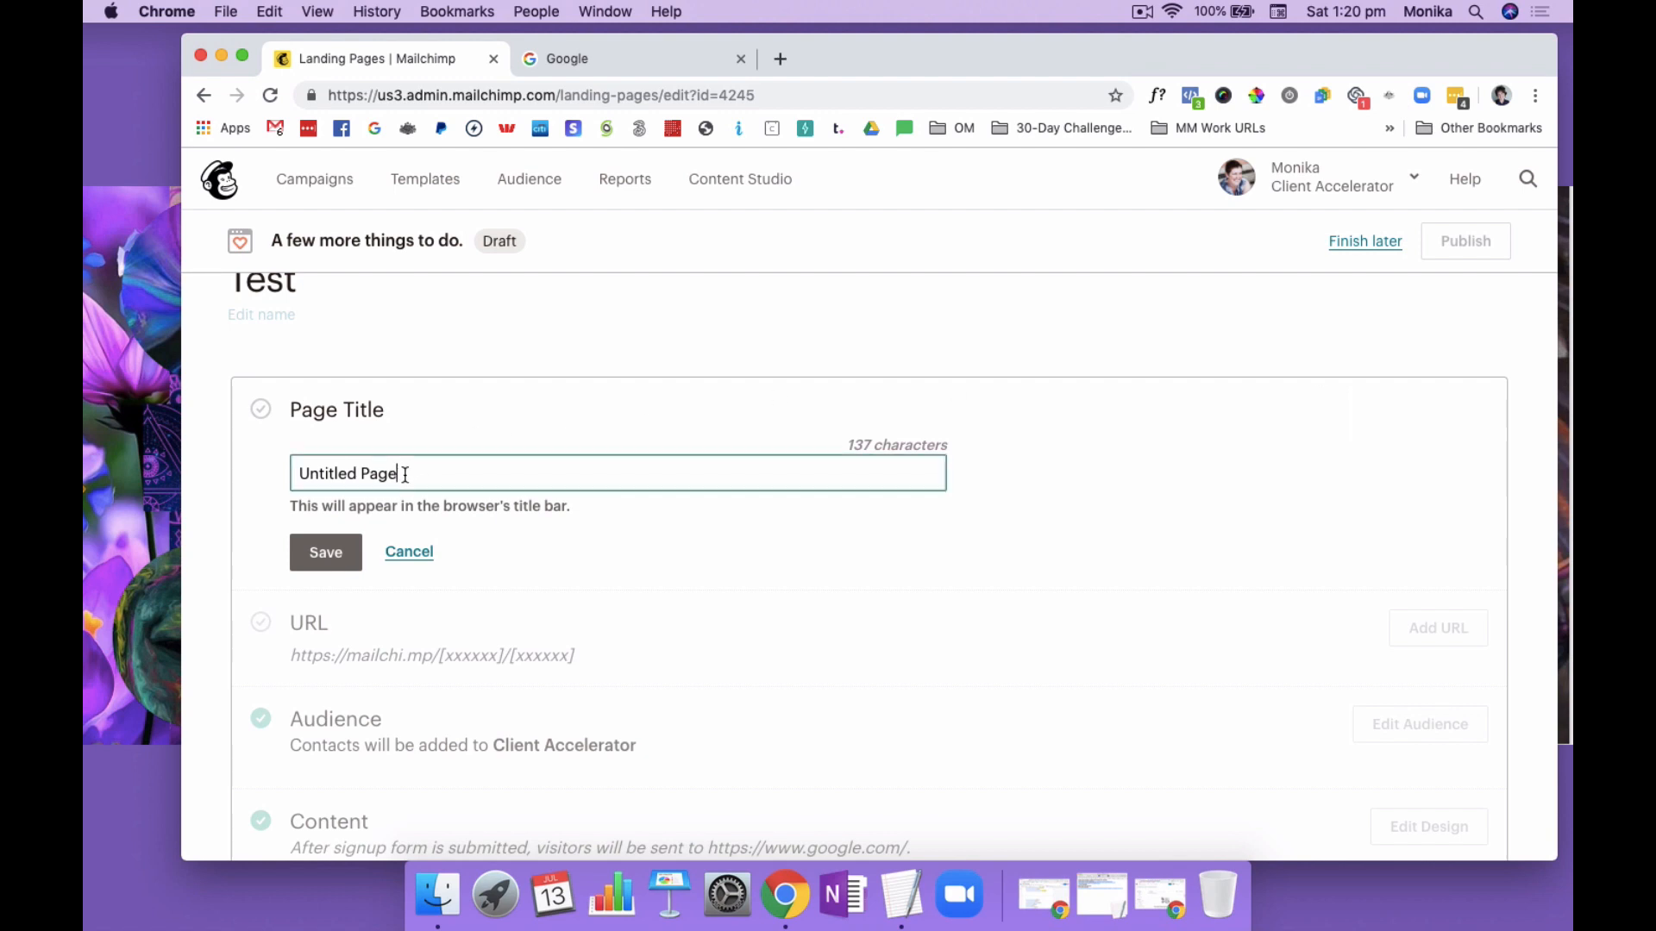
{"action": "left_click_drag", "start_coordinate": [396, 478], "coordinate": [313, 469]}
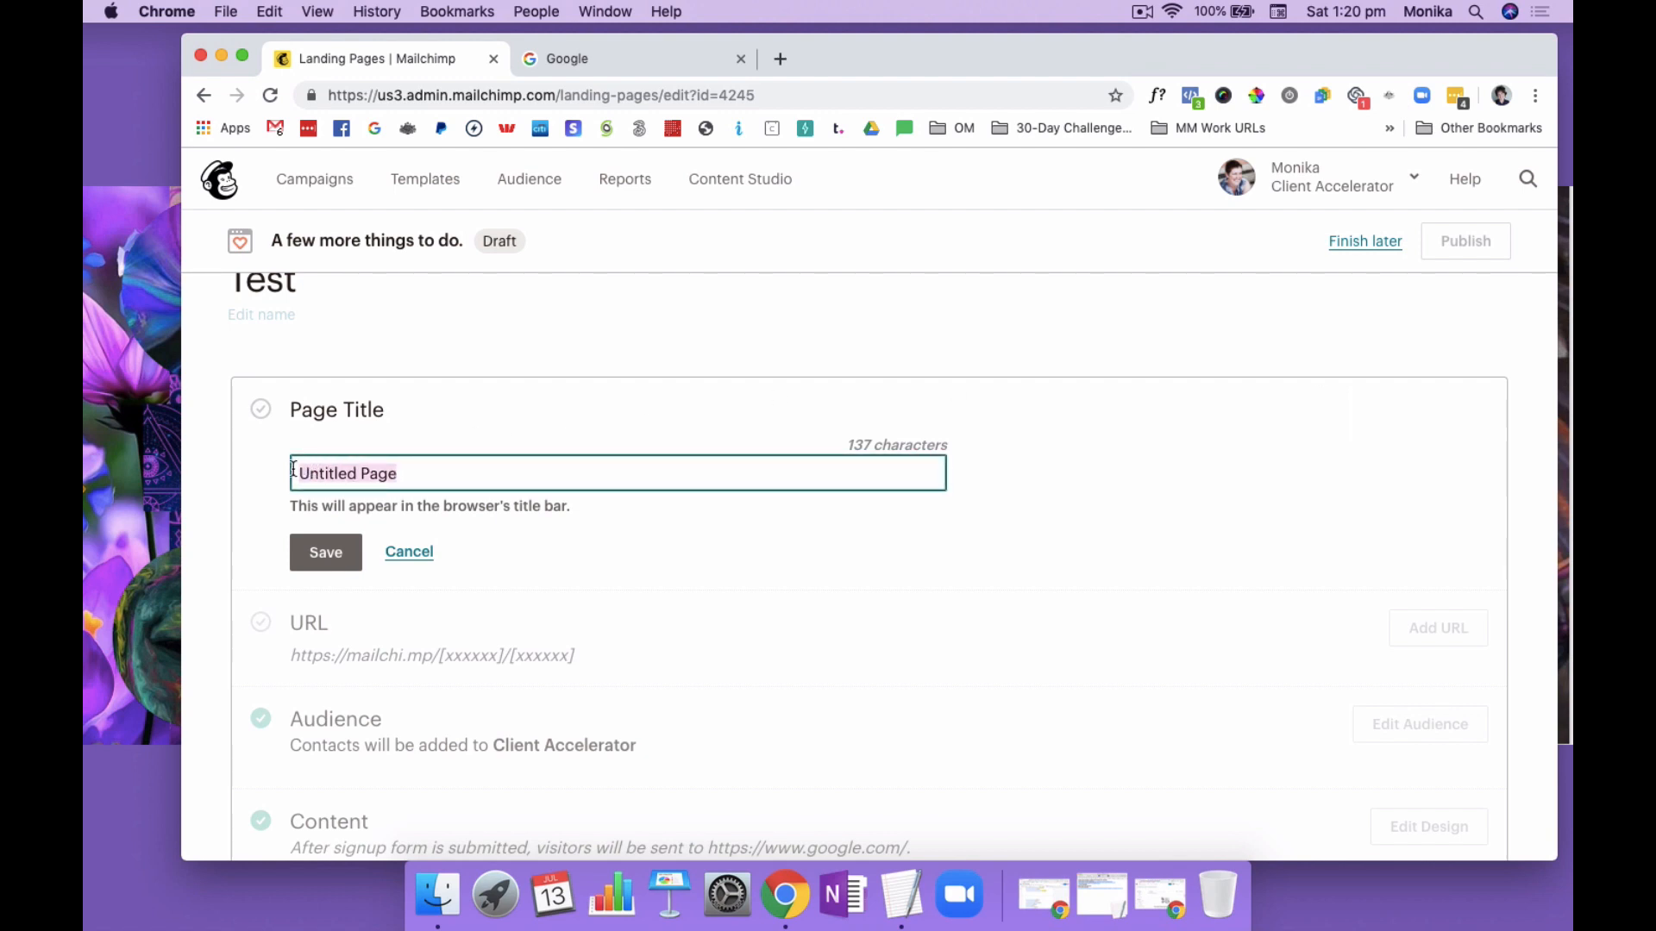
{"action": "type", "text": "Client Accelerator"}
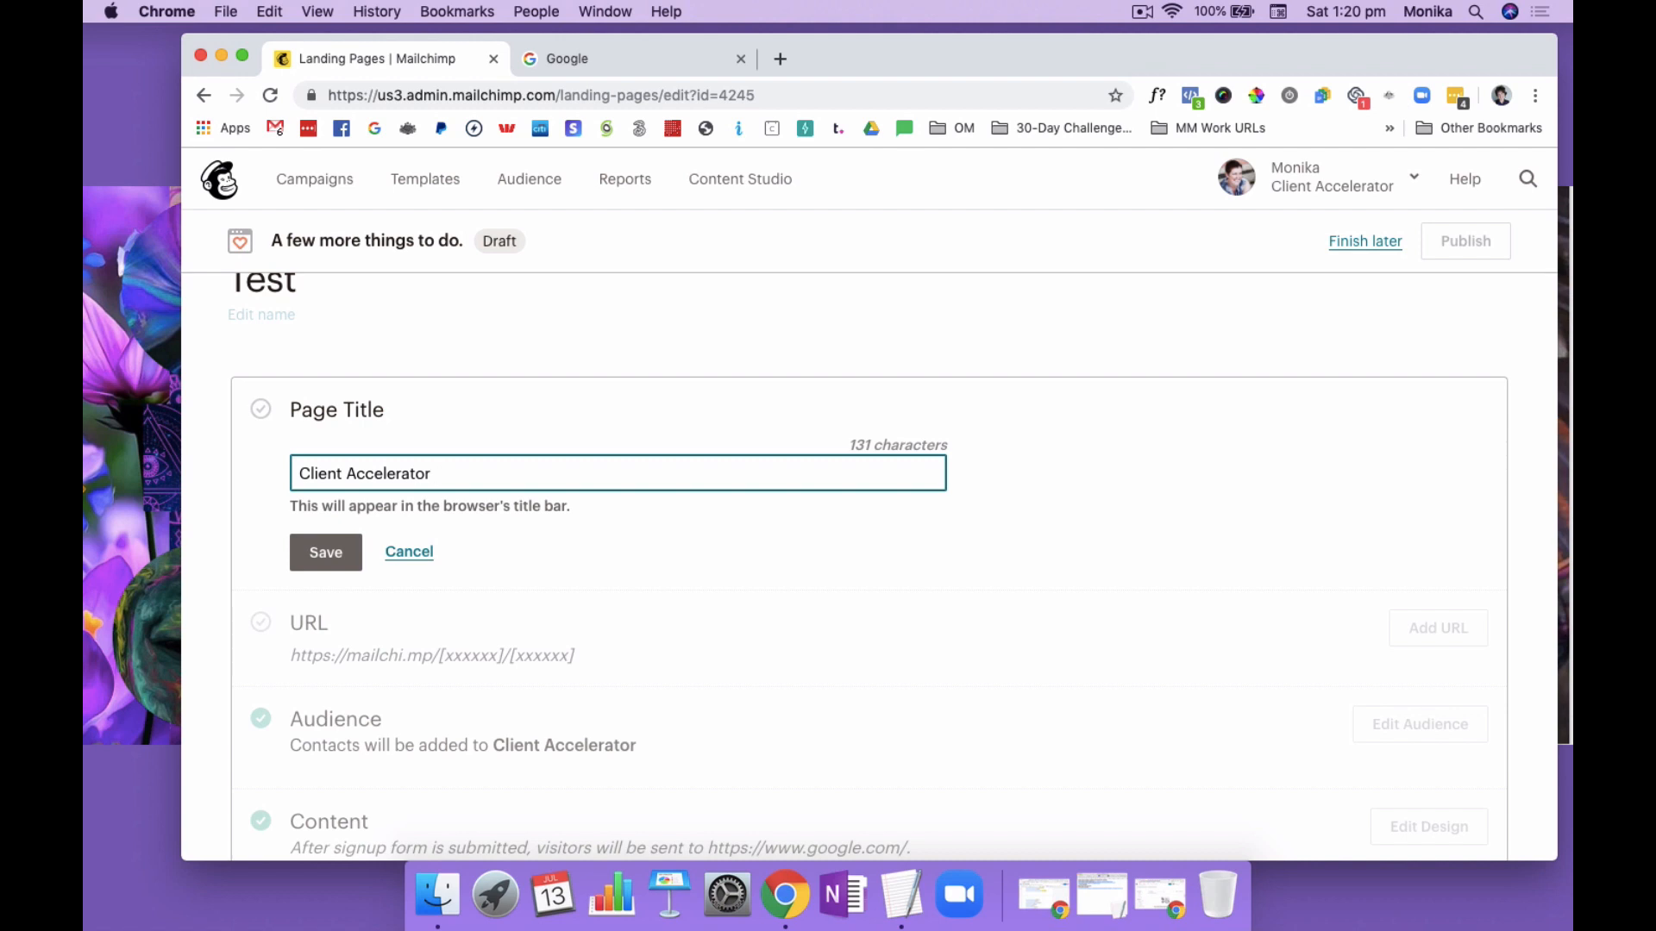
{"action": "type", "text": "Blueprint"}
{"action": "left_click", "coordinate": [326, 553]}
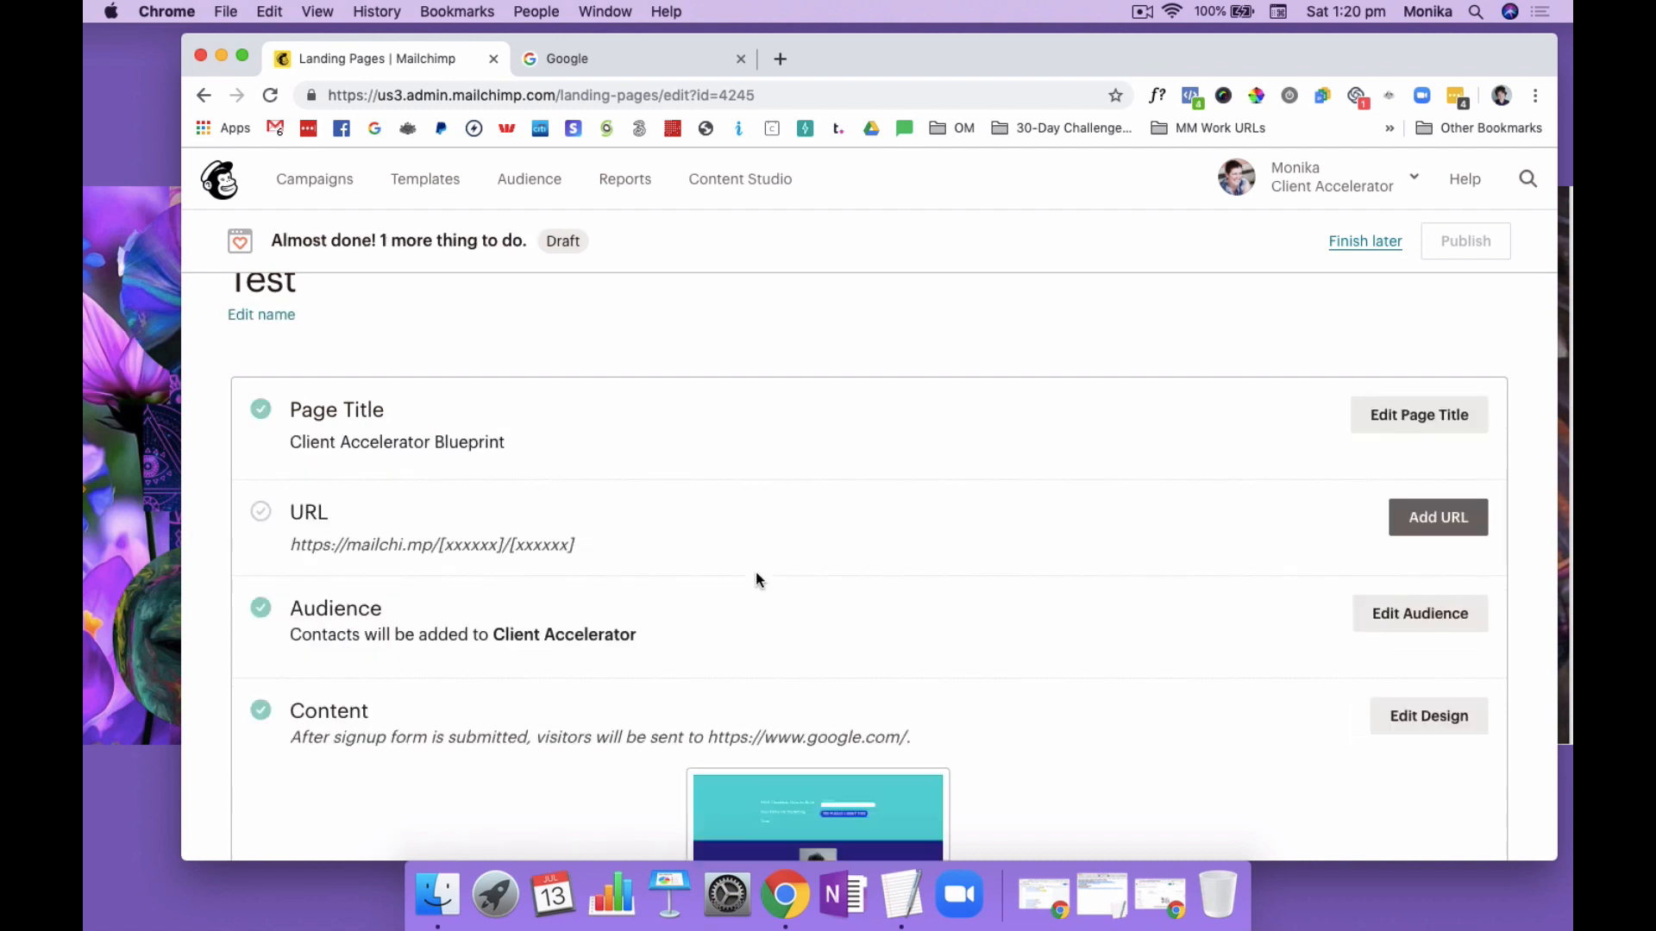
Give the page a URL on the Mailchimp domain ending in "clientacceleratorblueprint" and save it
{"action": "scroll", "coordinate": [954, 540], "scroll_direction": "down", "scroll_amount": 3}
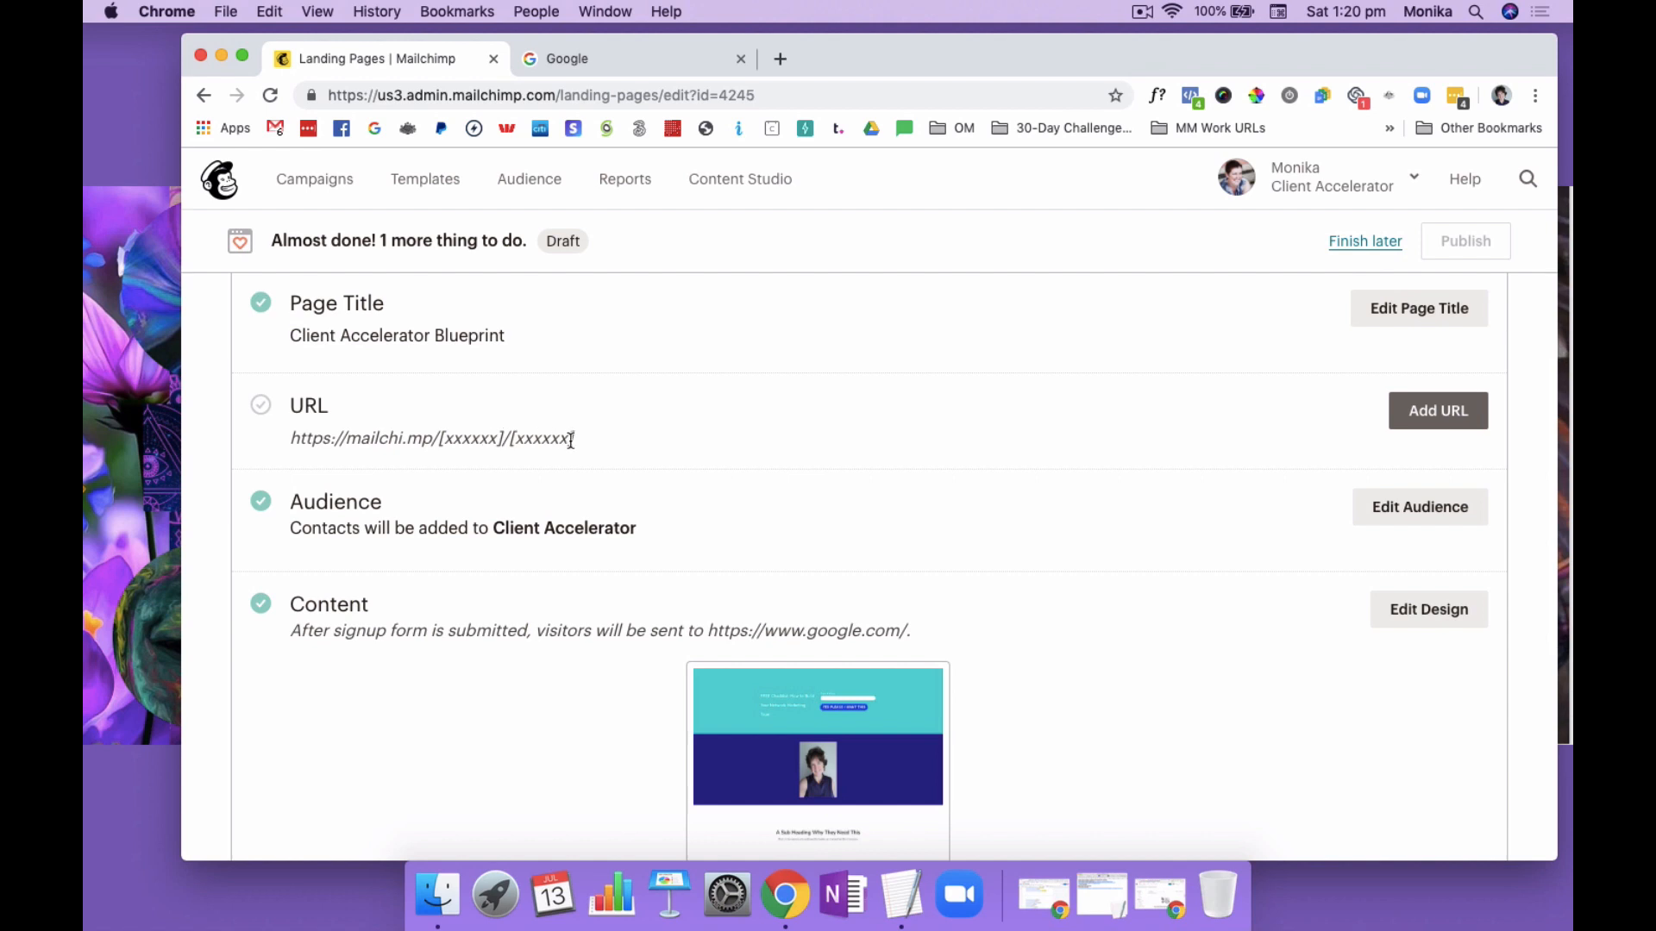
{"action": "left_click", "coordinate": [1445, 411]}
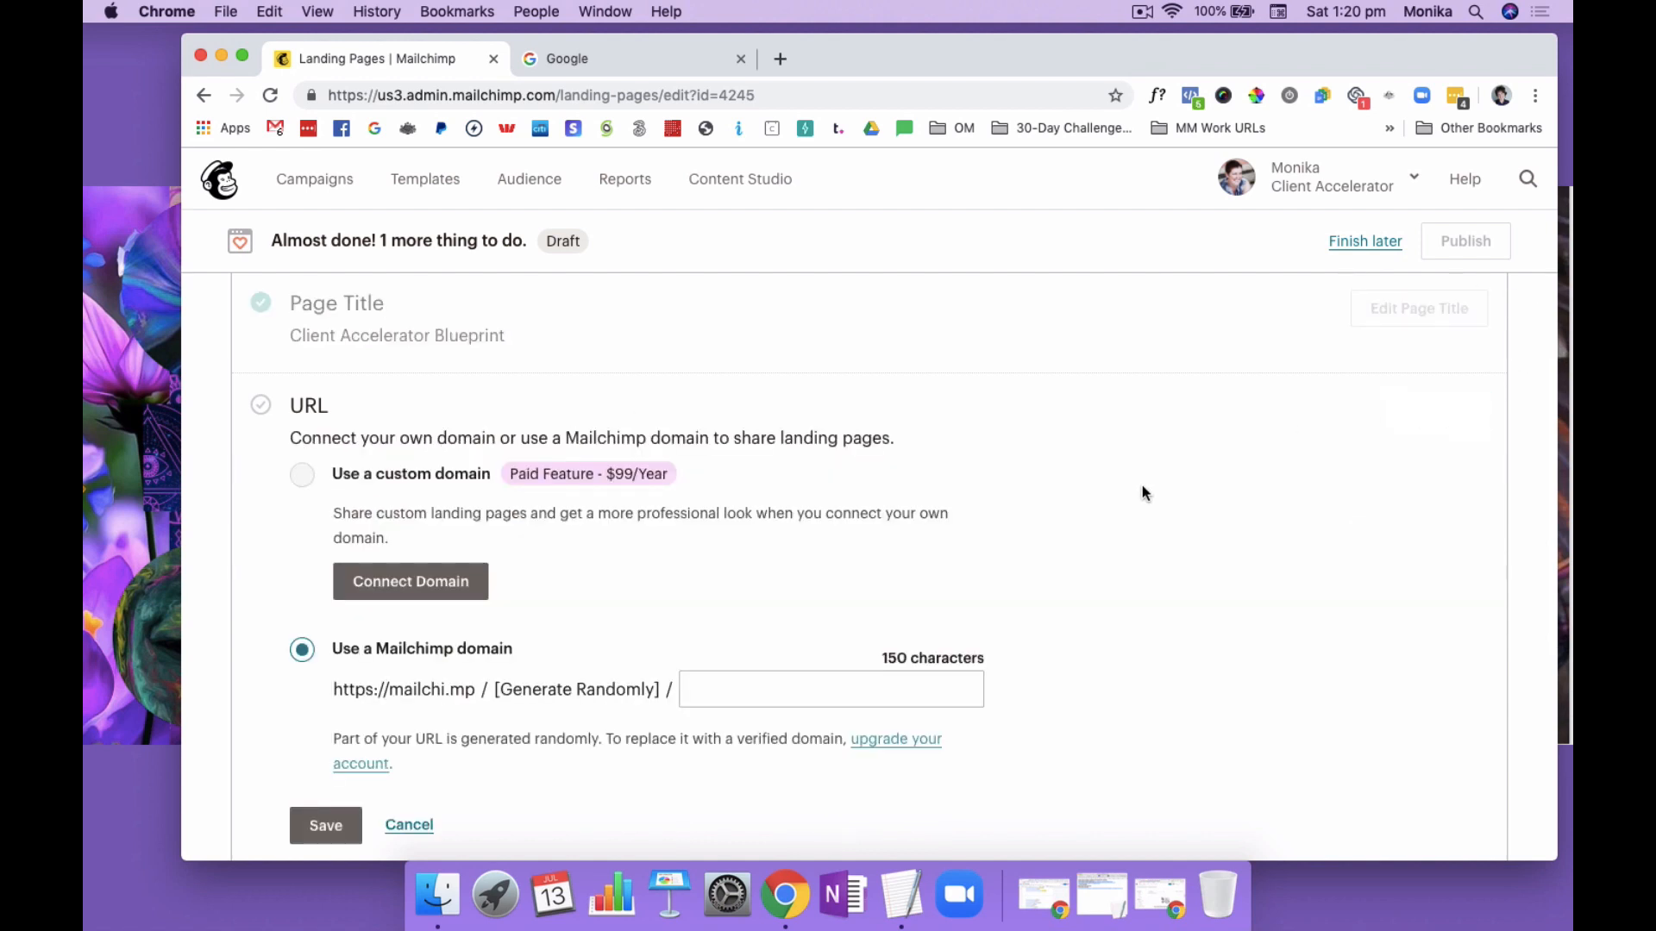
{"action": "scroll", "coordinate": [1187, 470], "scroll_direction": "down", "scroll_amount": 3}
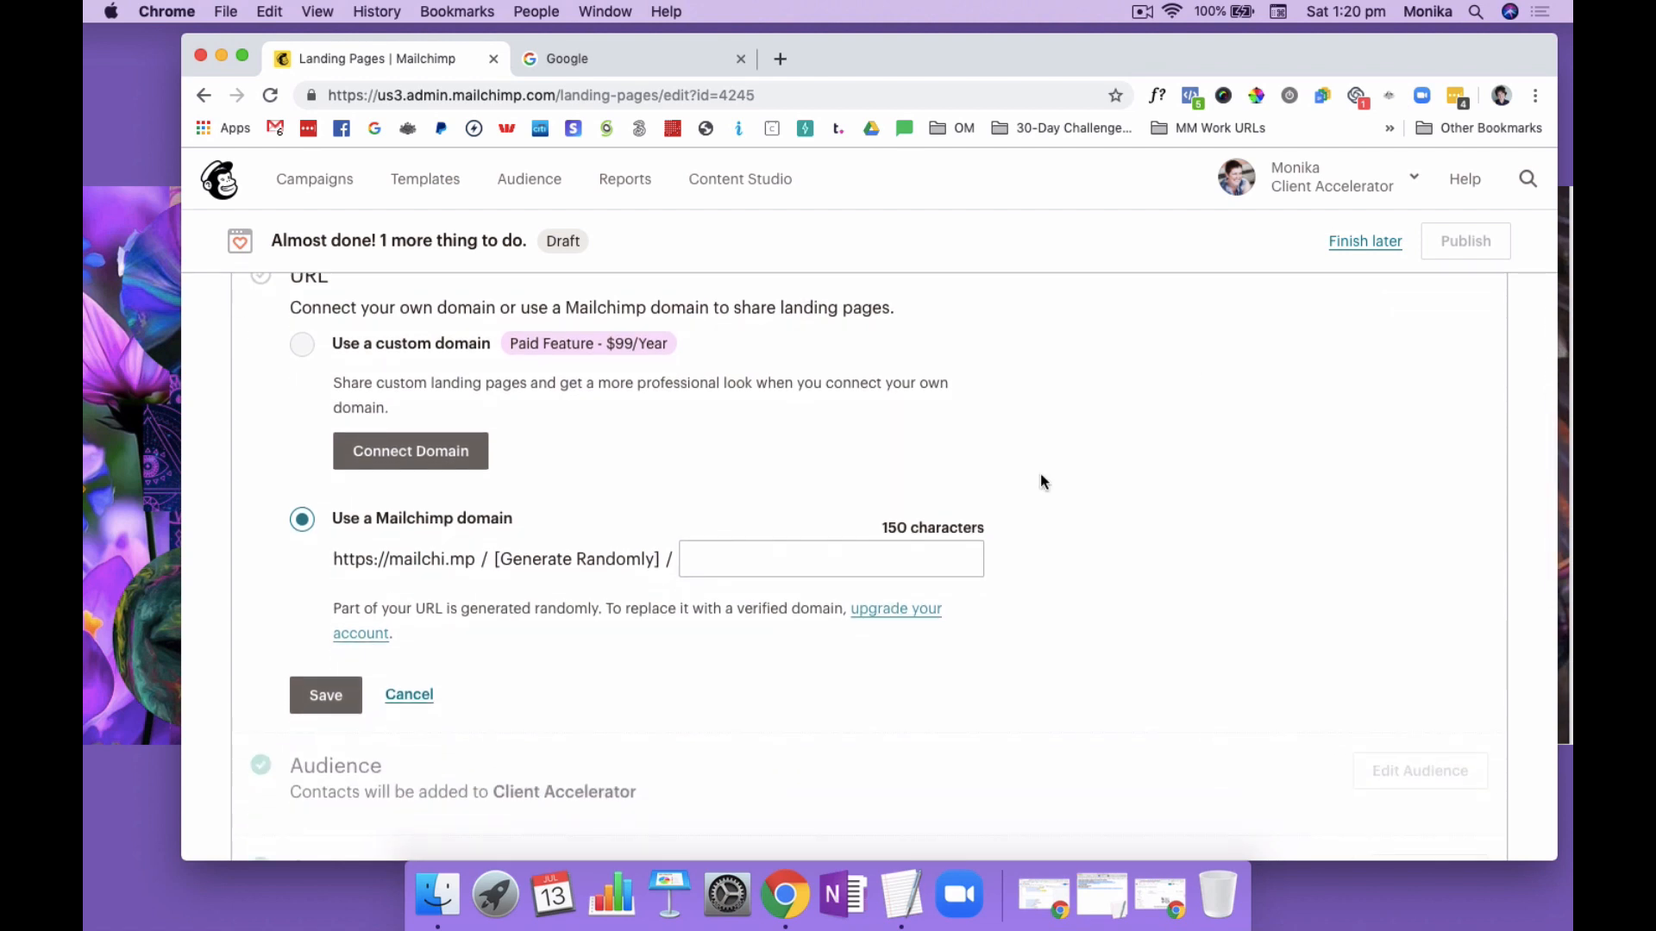
{"action": "left_click", "coordinate": [763, 555]}
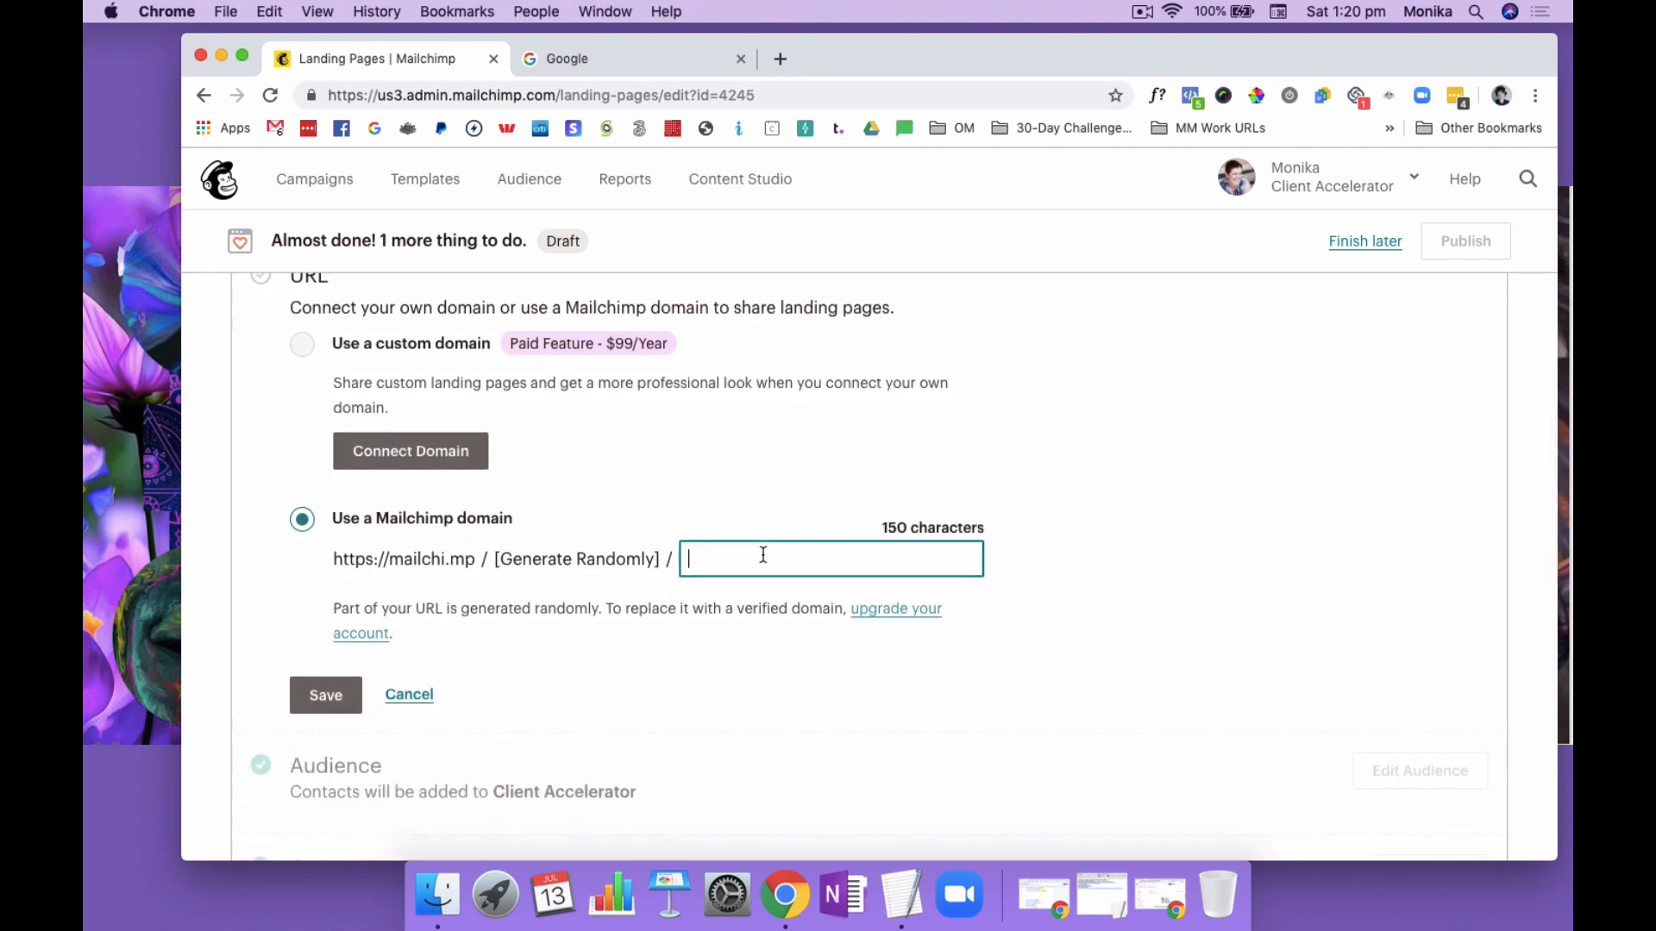
{"action": "type", "text": "clienta"}
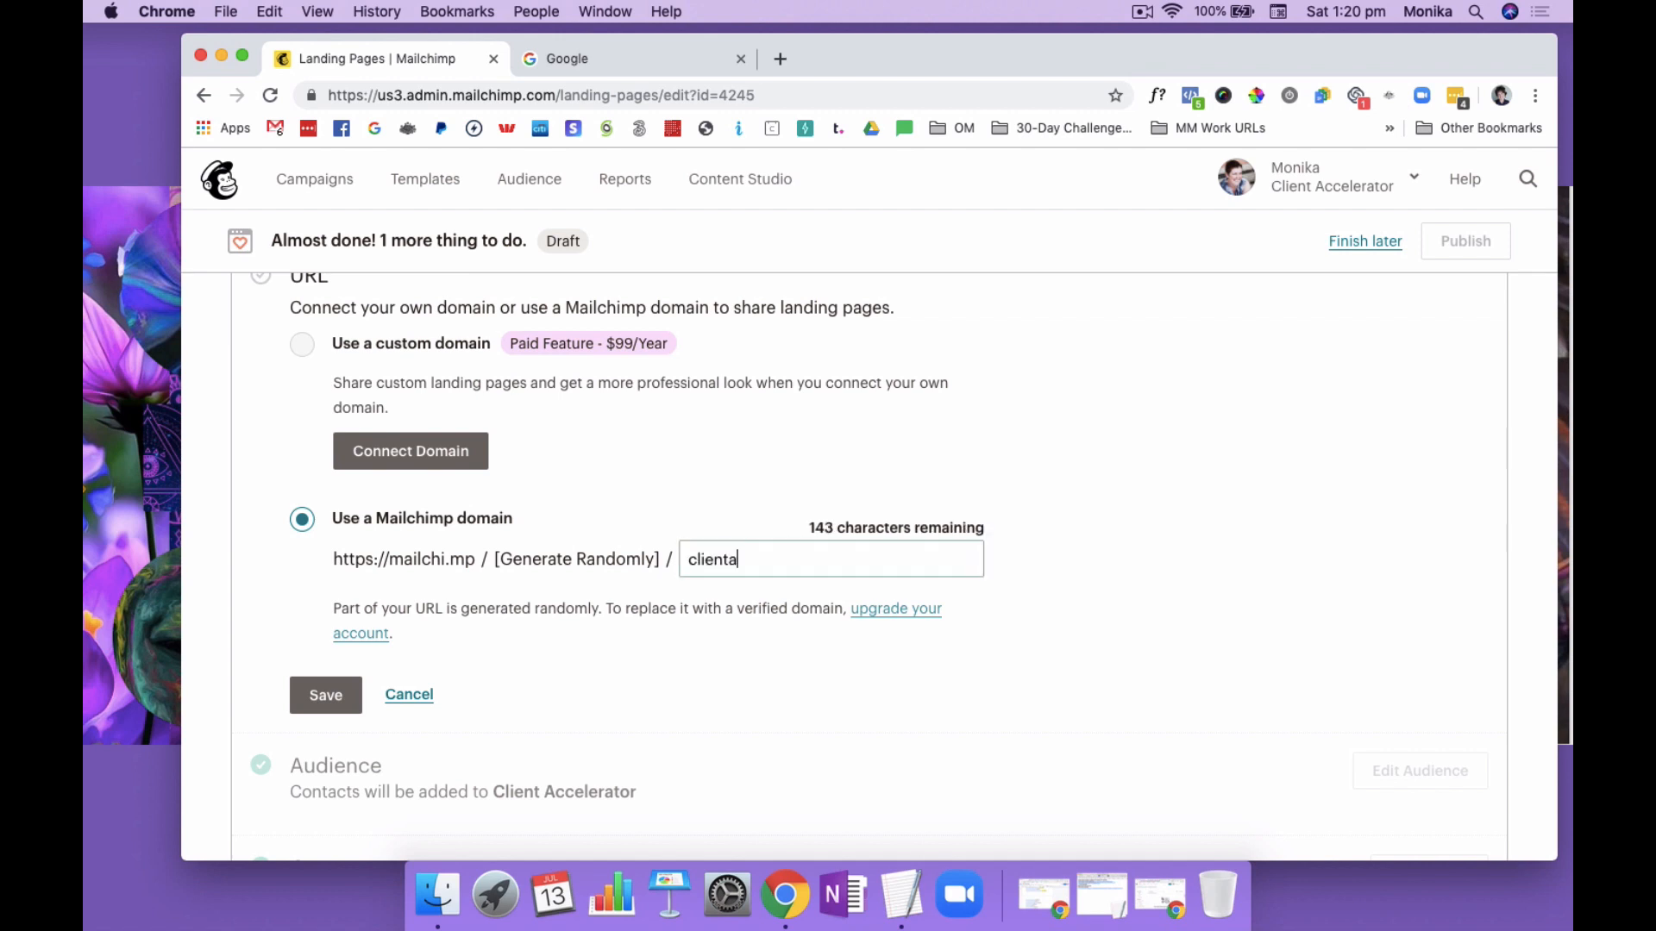
{"action": "type", "text": "ccele"}
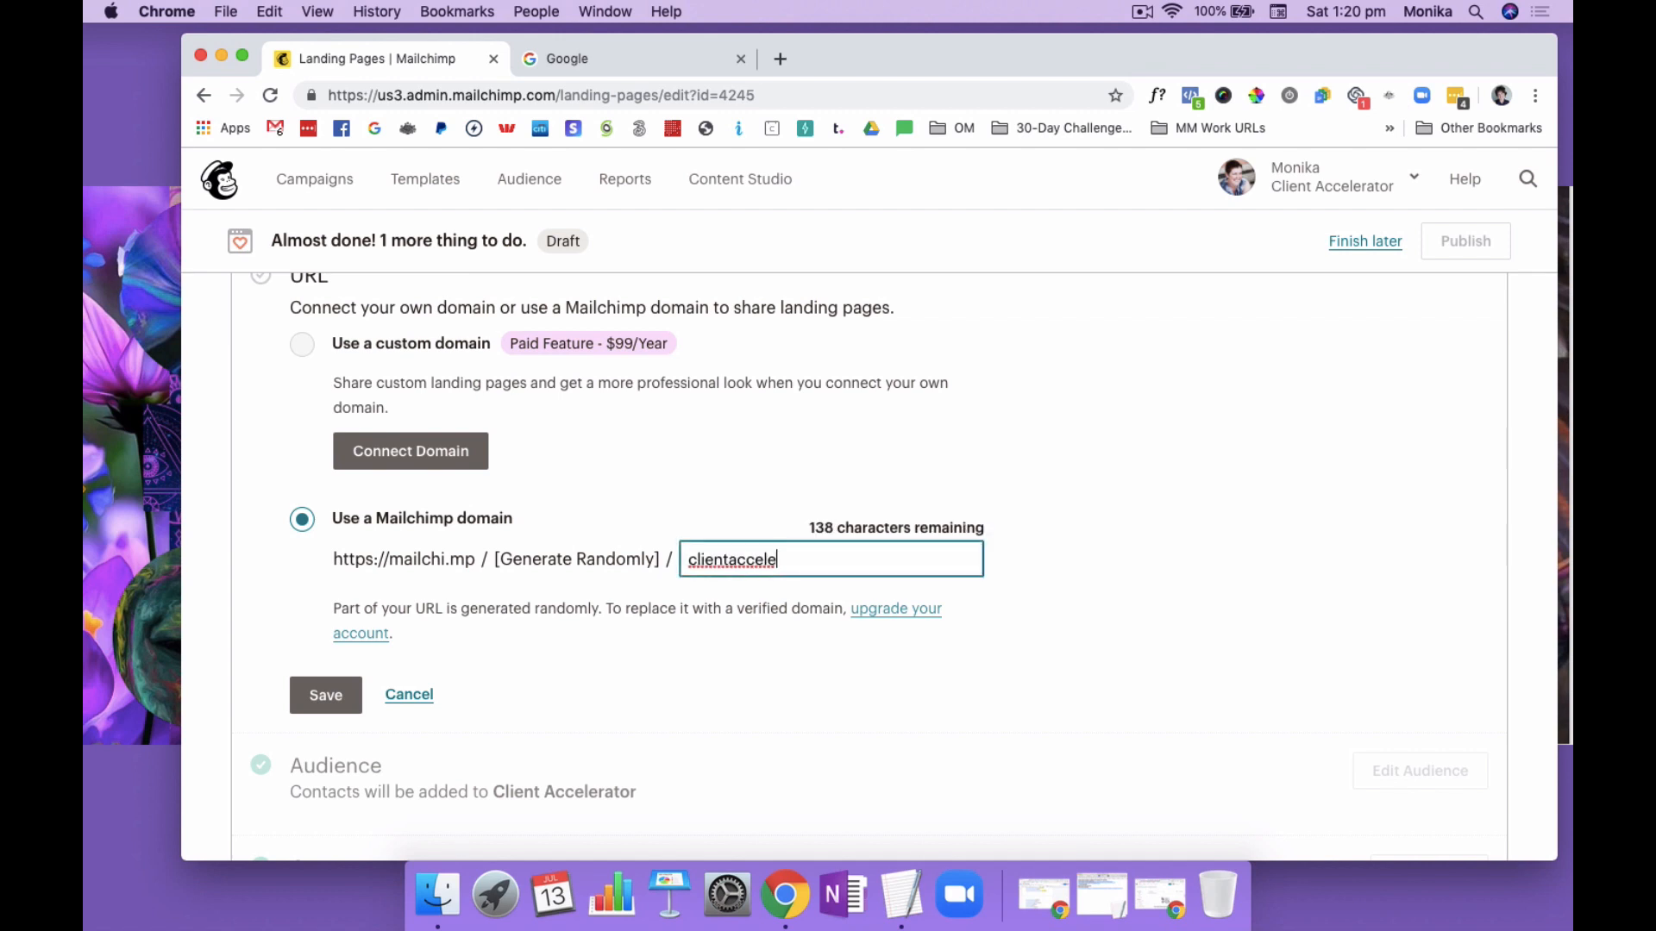
{"action": "type", "text": "ratorblueprint"}
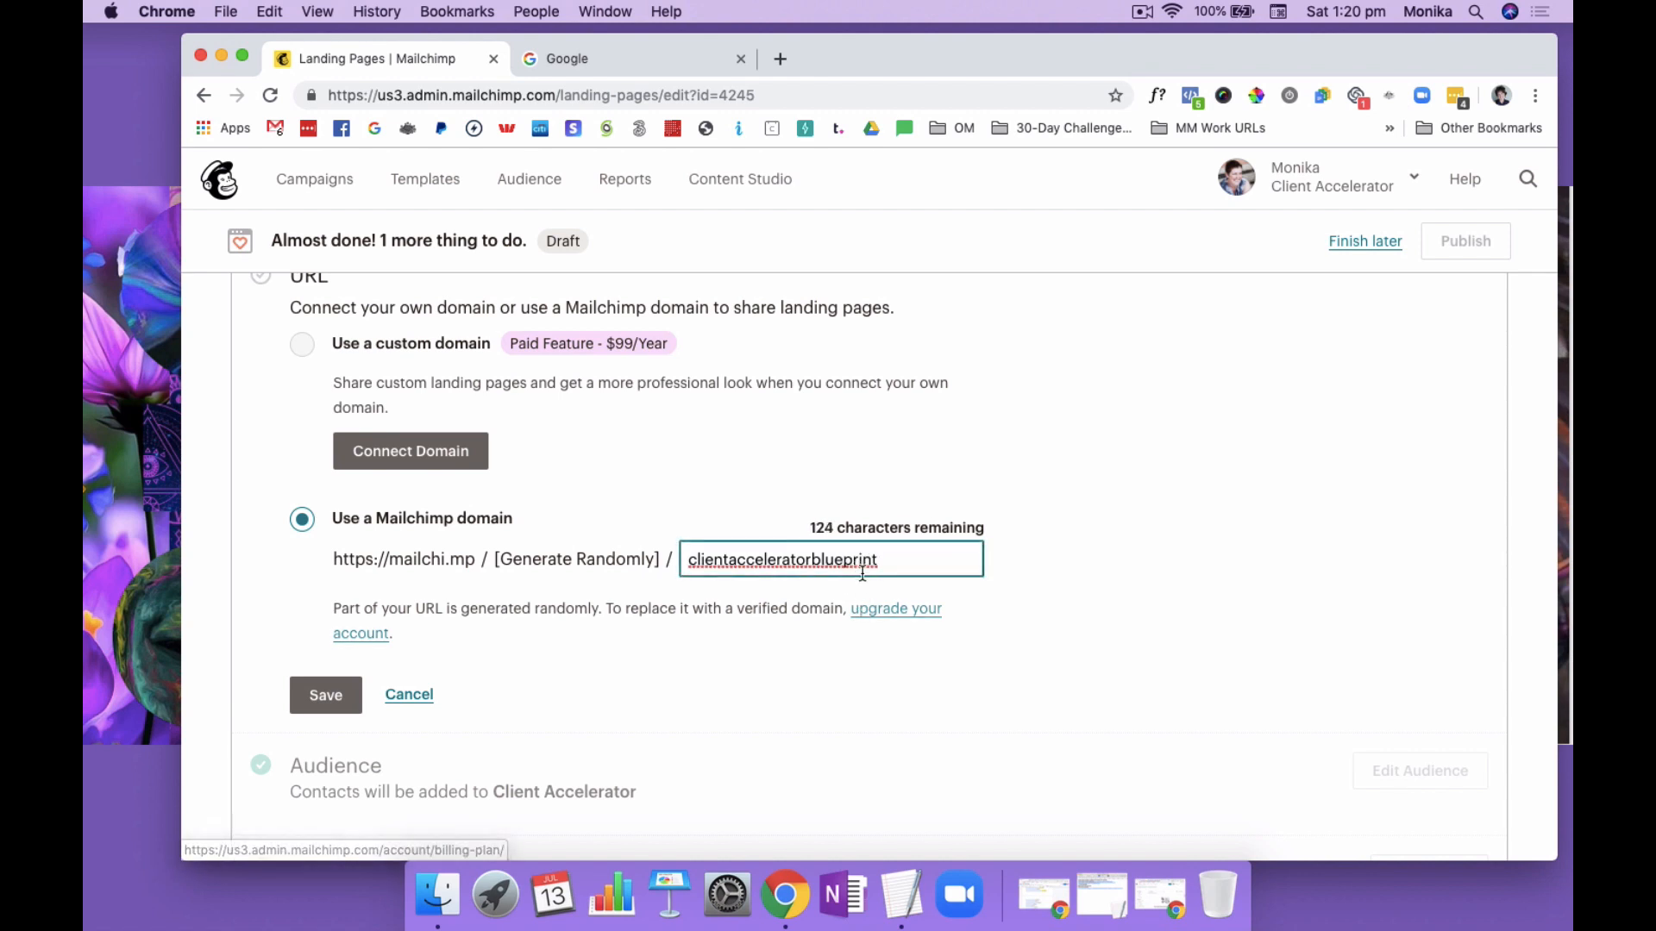
{"action": "left_click", "coordinate": [328, 699]}
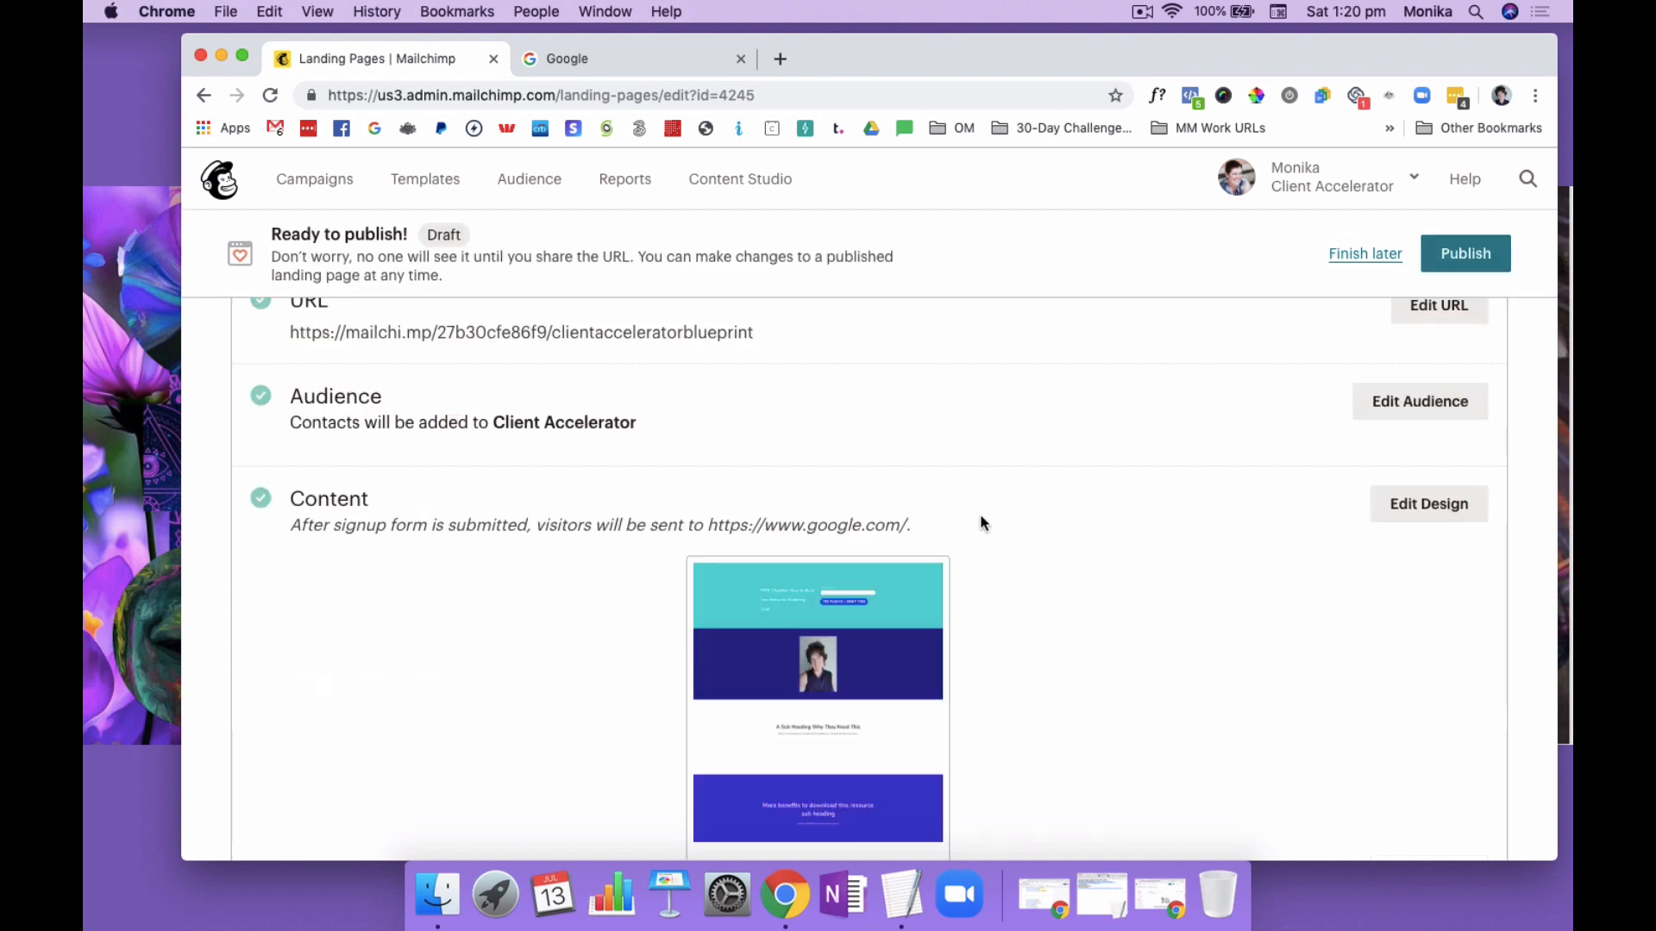
Review the audience, content and tracking settings, then publish the landing page
{"action": "scroll", "coordinate": [1030, 545], "scroll_direction": "up", "scroll_amount": 2}
{"action": "scroll", "coordinate": [1070, 514], "scroll_direction": "down", "scroll_amount": 2}
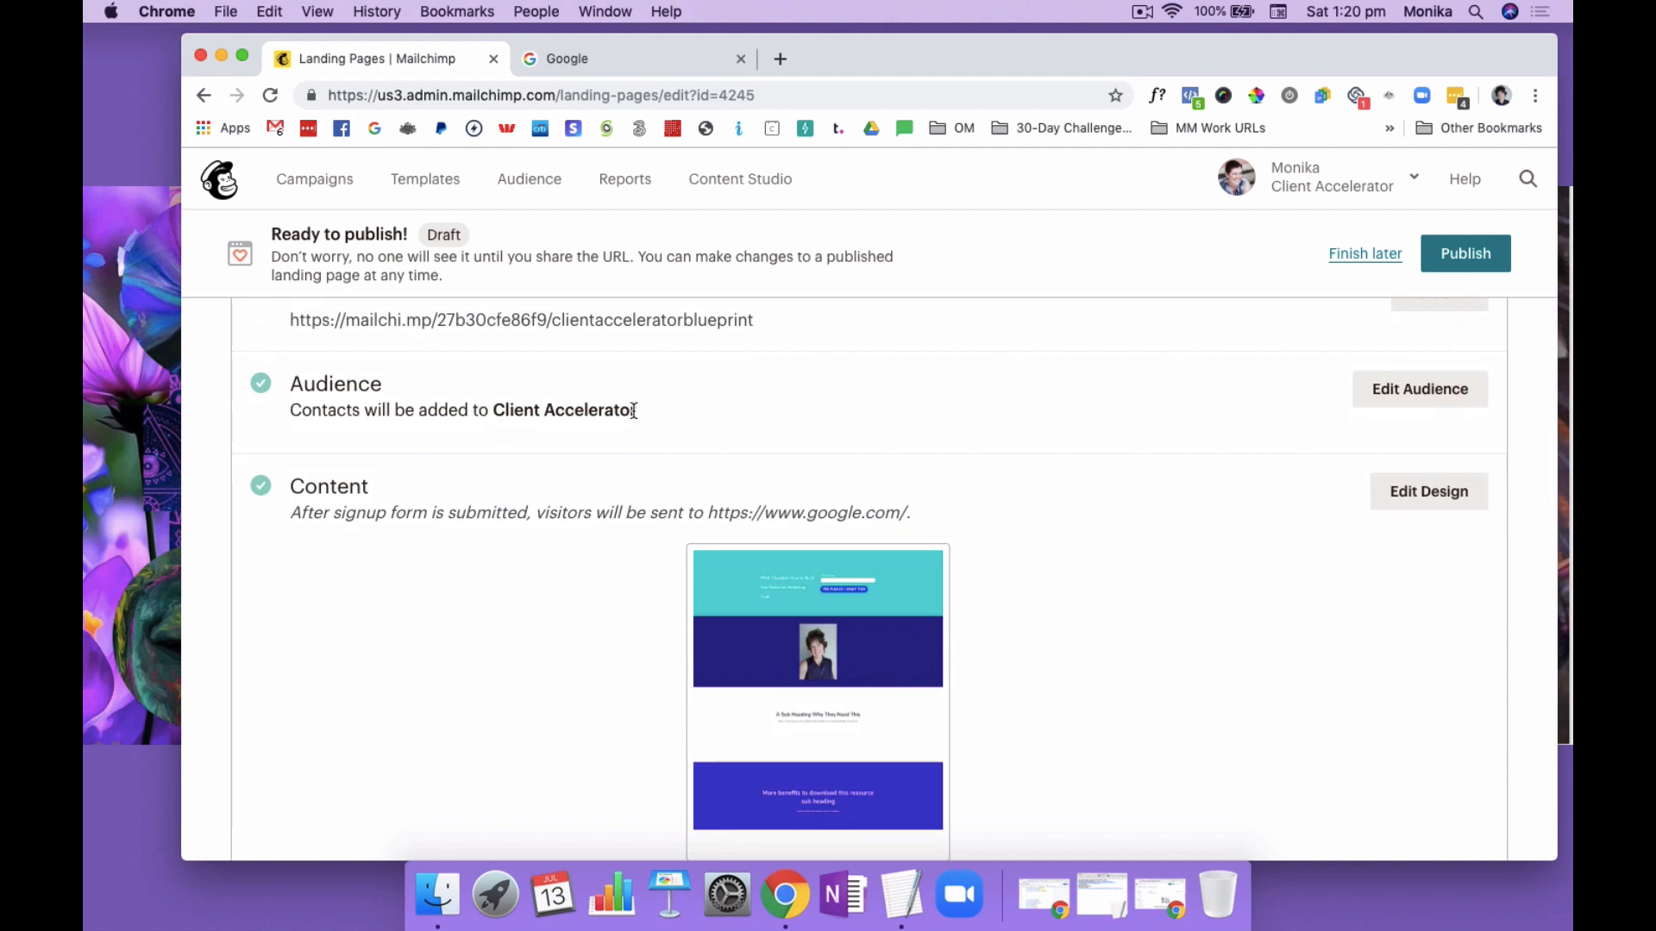
{"action": "scroll", "coordinate": [688, 400], "scroll_direction": "down", "scroll_amount": 3}
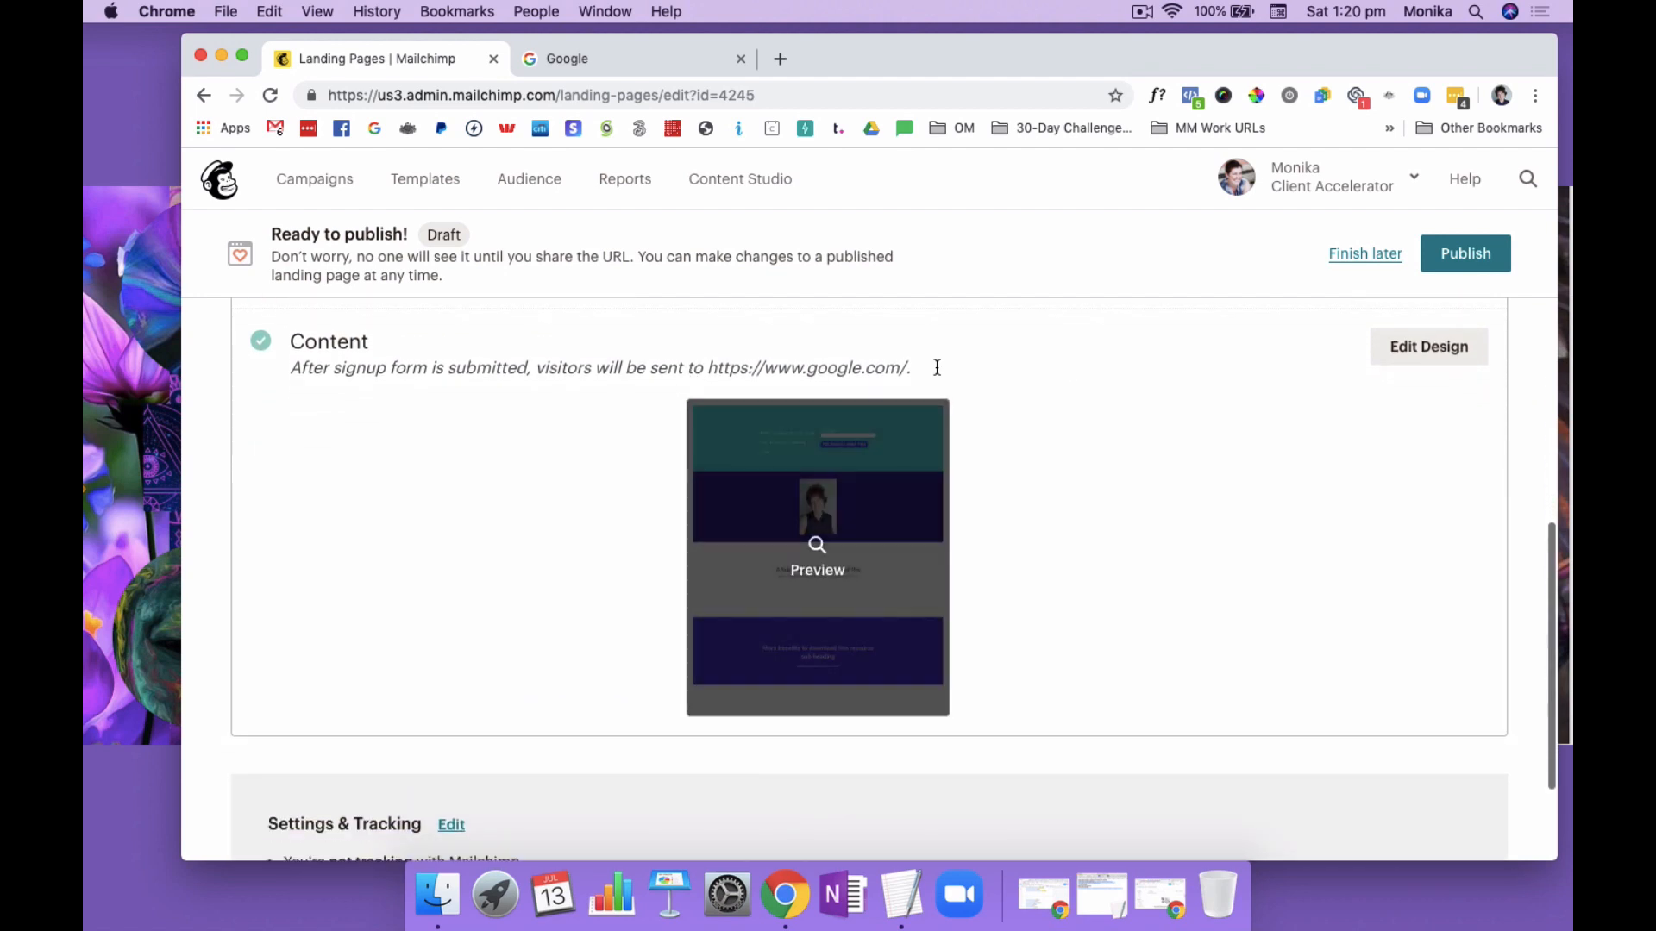
{"action": "scroll", "coordinate": [1271, 447], "scroll_direction": "down", "scroll_amount": 3}
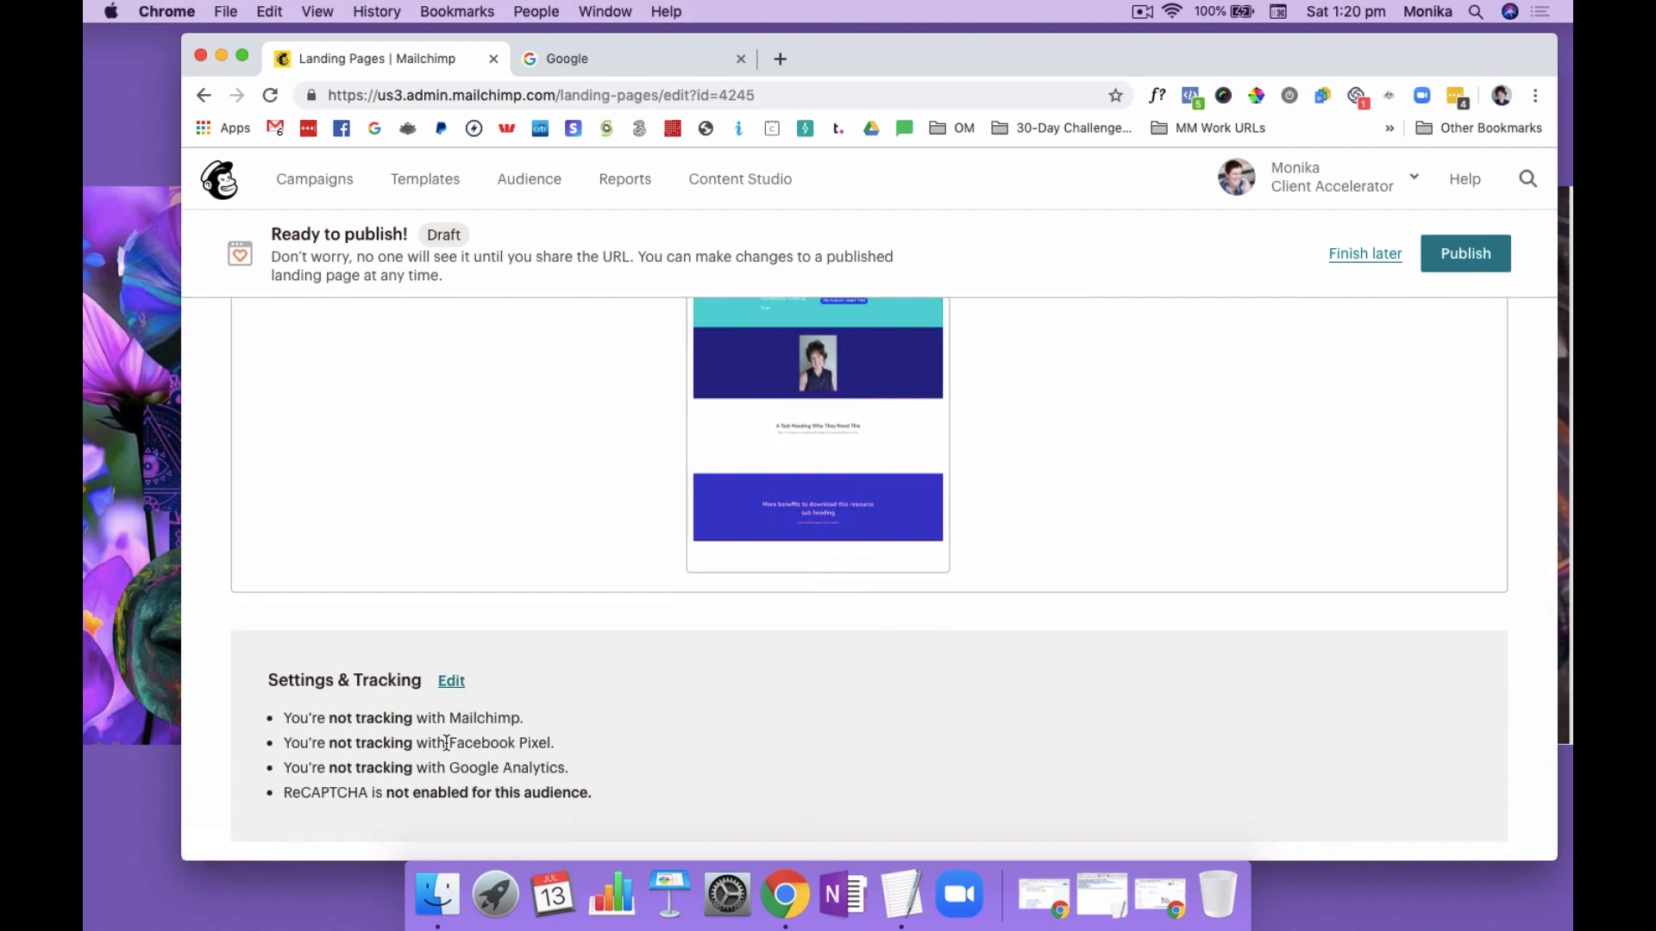
{"action": "scroll", "coordinate": [1131, 721], "scroll_direction": "up", "scroll_amount": 5}
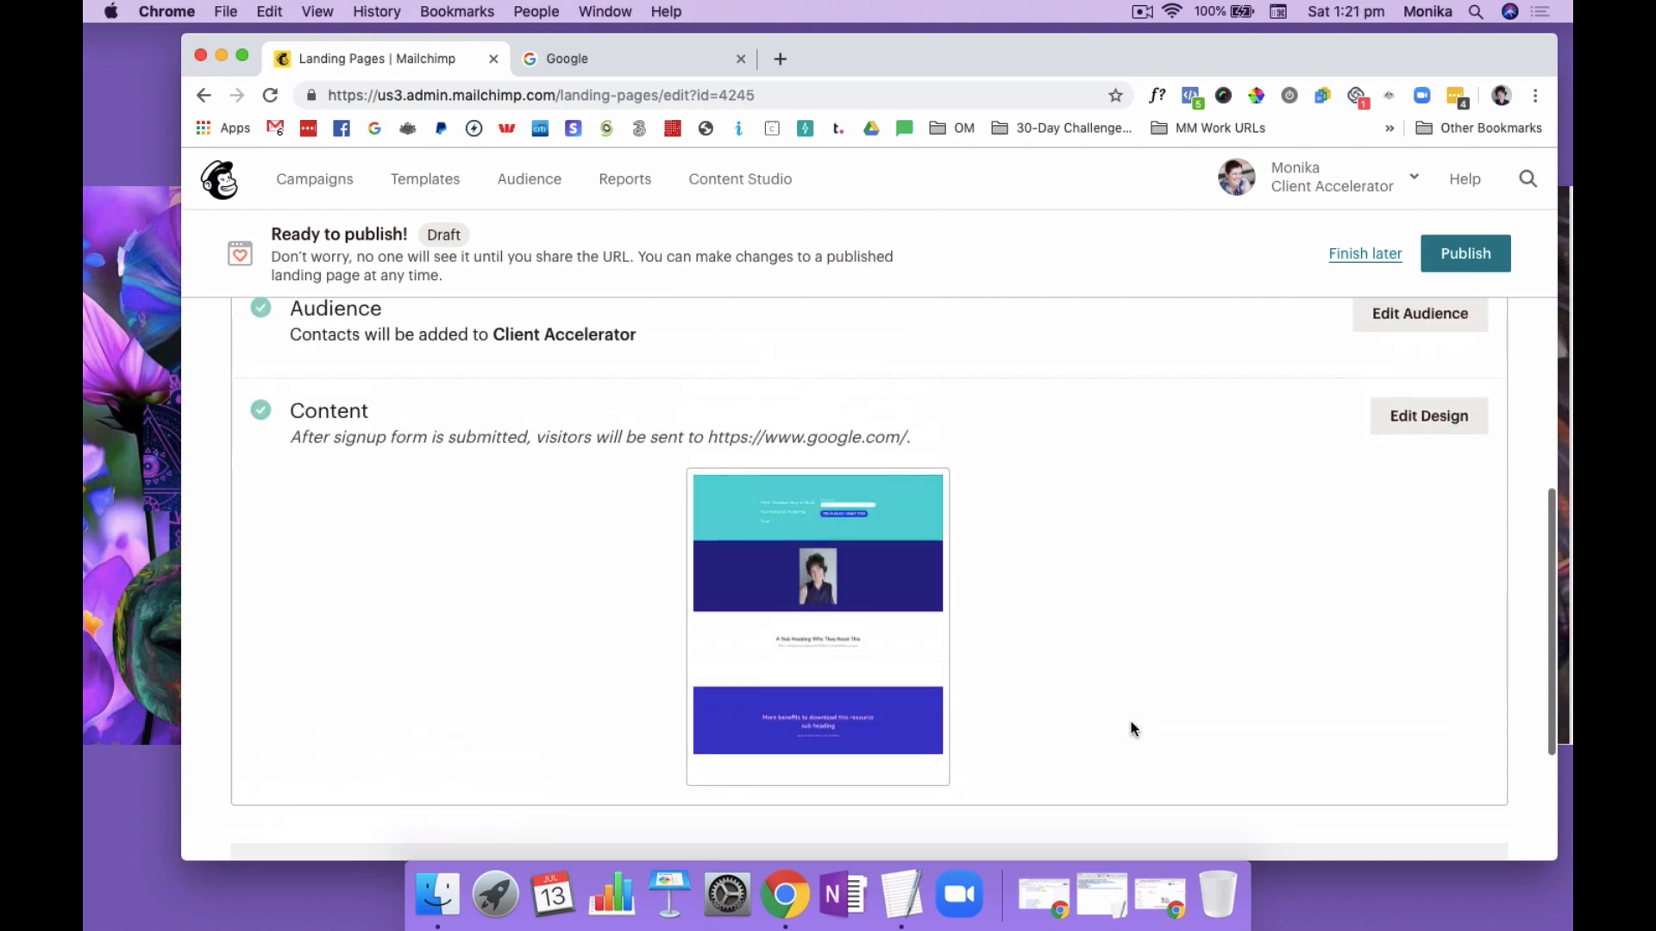
{"action": "left_click", "coordinate": [1476, 256]}
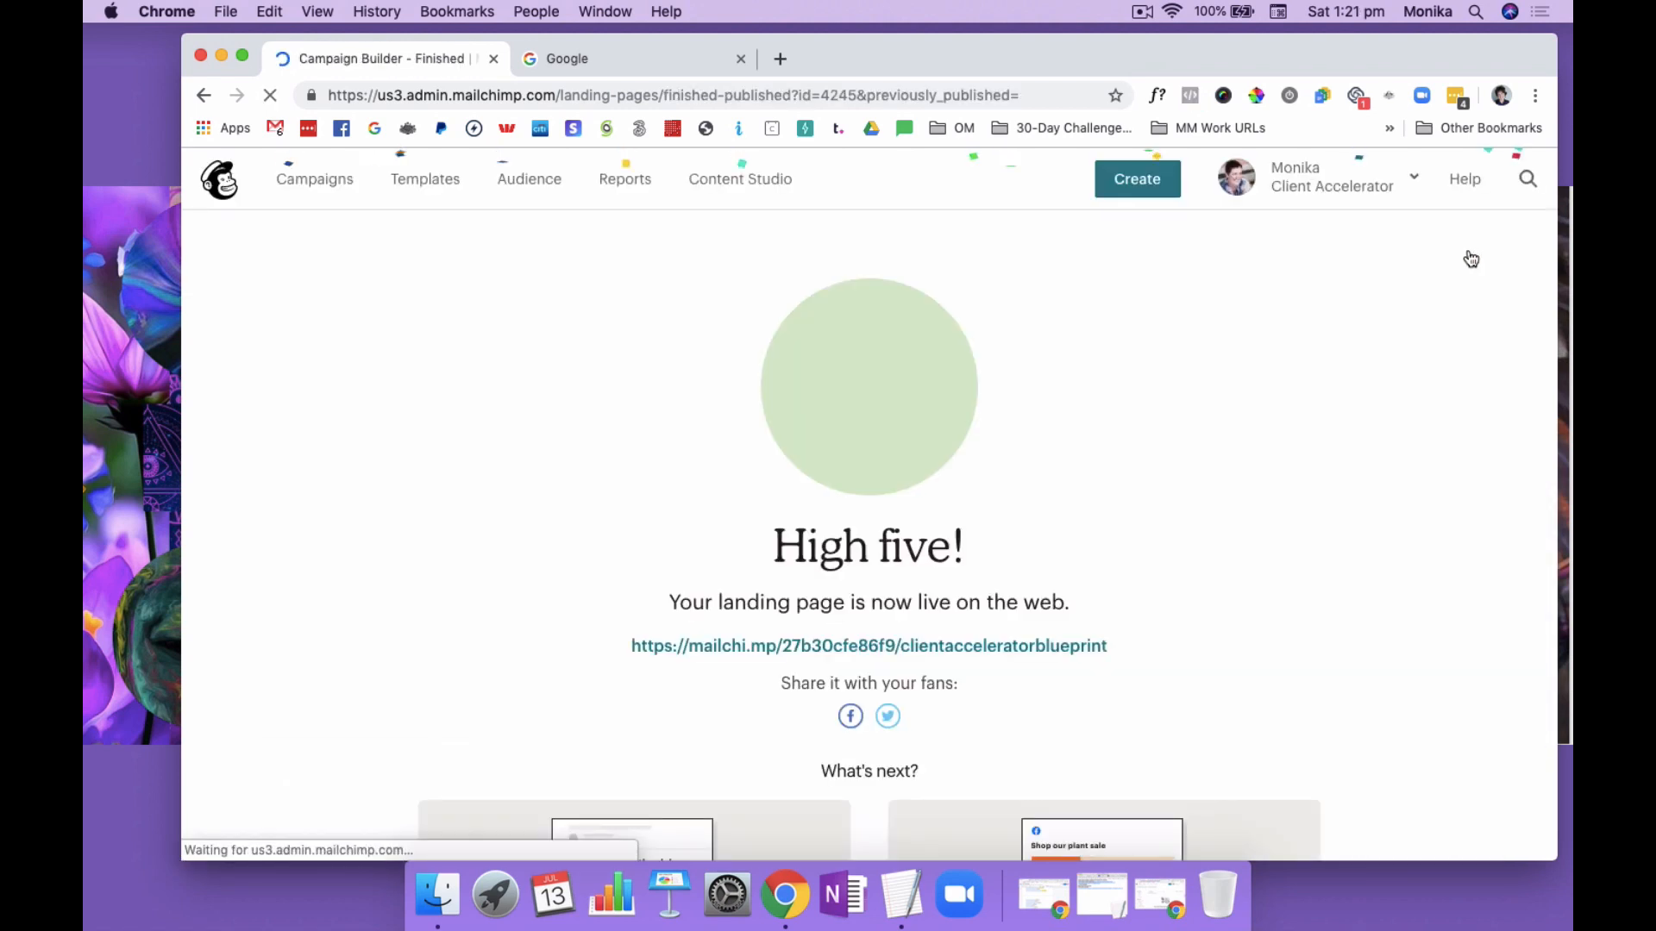
Open the live landing page in a new browser tab, close the Google tab, and switch to the live page
{"action": "right_click", "coordinate": [974, 648]}
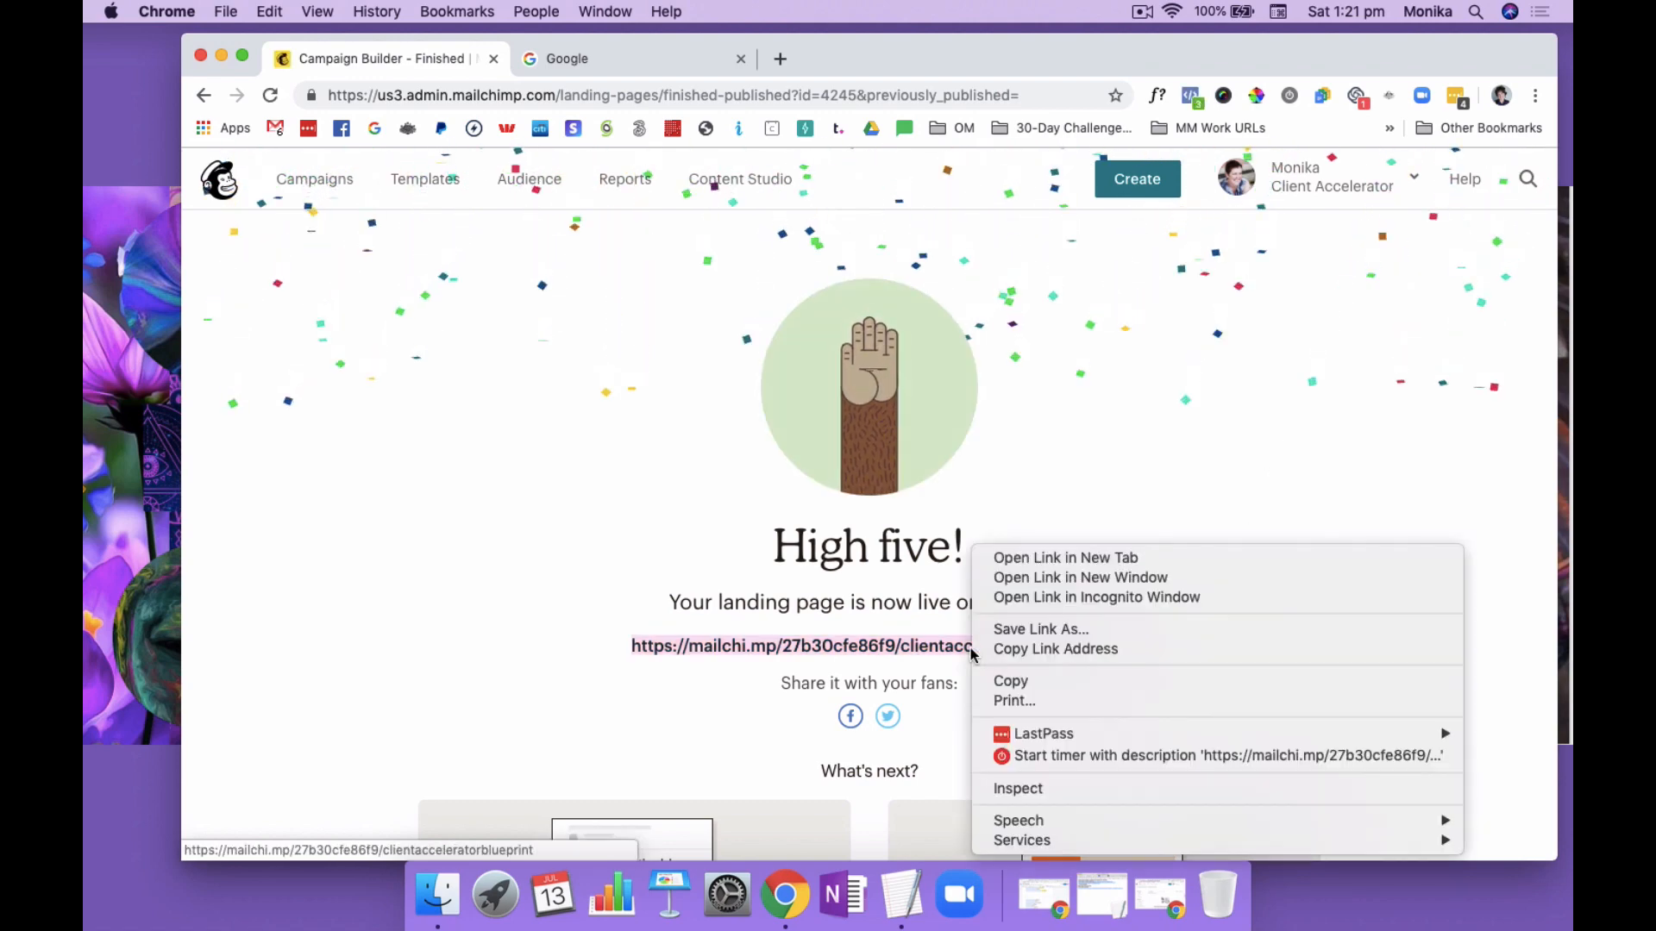
{"action": "left_click", "coordinate": [1017, 563]}
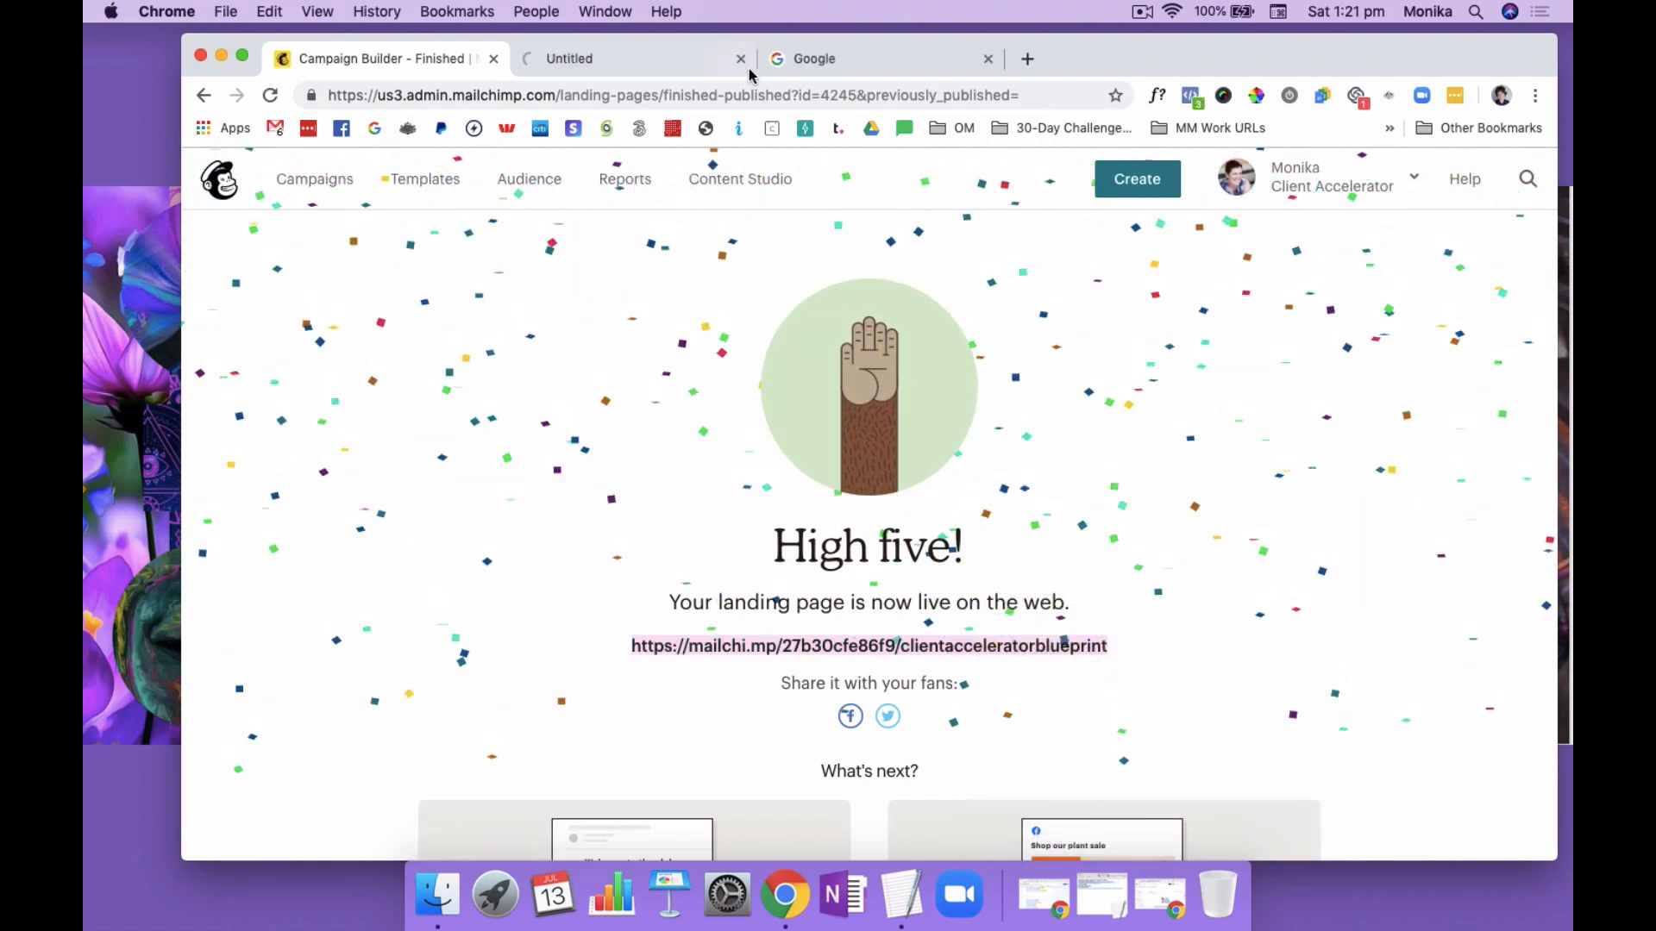
{"action": "left_click", "coordinate": [988, 59]}
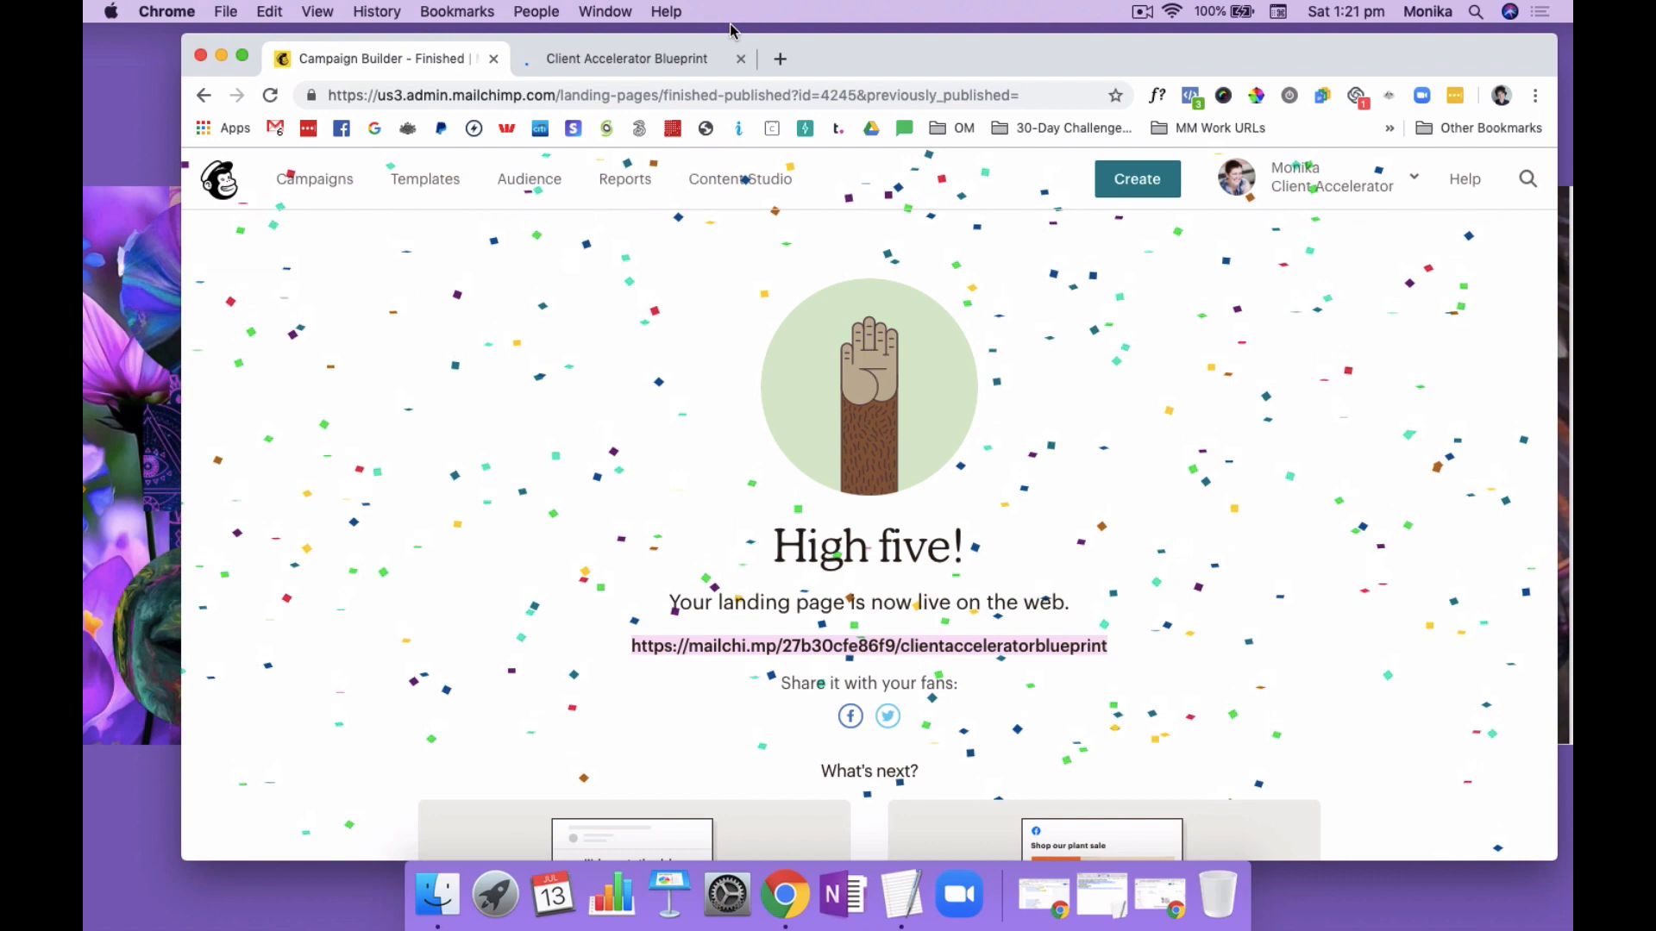
{"action": "left_click", "coordinate": [656, 60]}
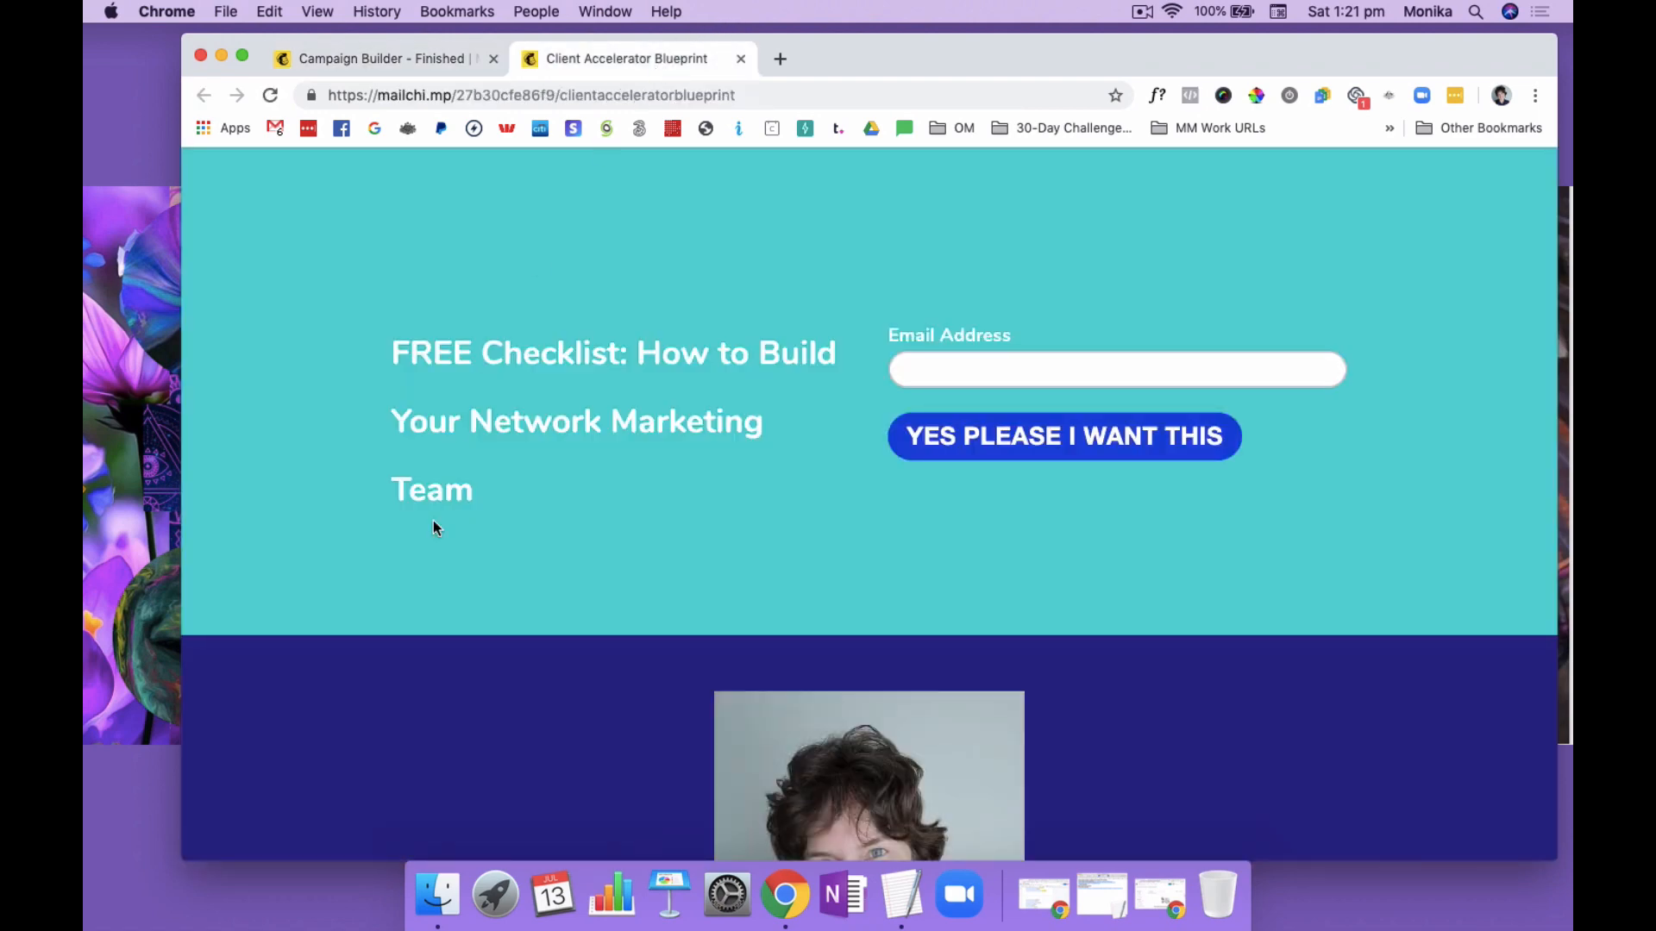
Look through the published landing page from the signup form down to the footer, checking images, headings and captions
{"action": "scroll", "coordinate": [433, 522], "scroll_direction": "down", "scroll_amount": 6}
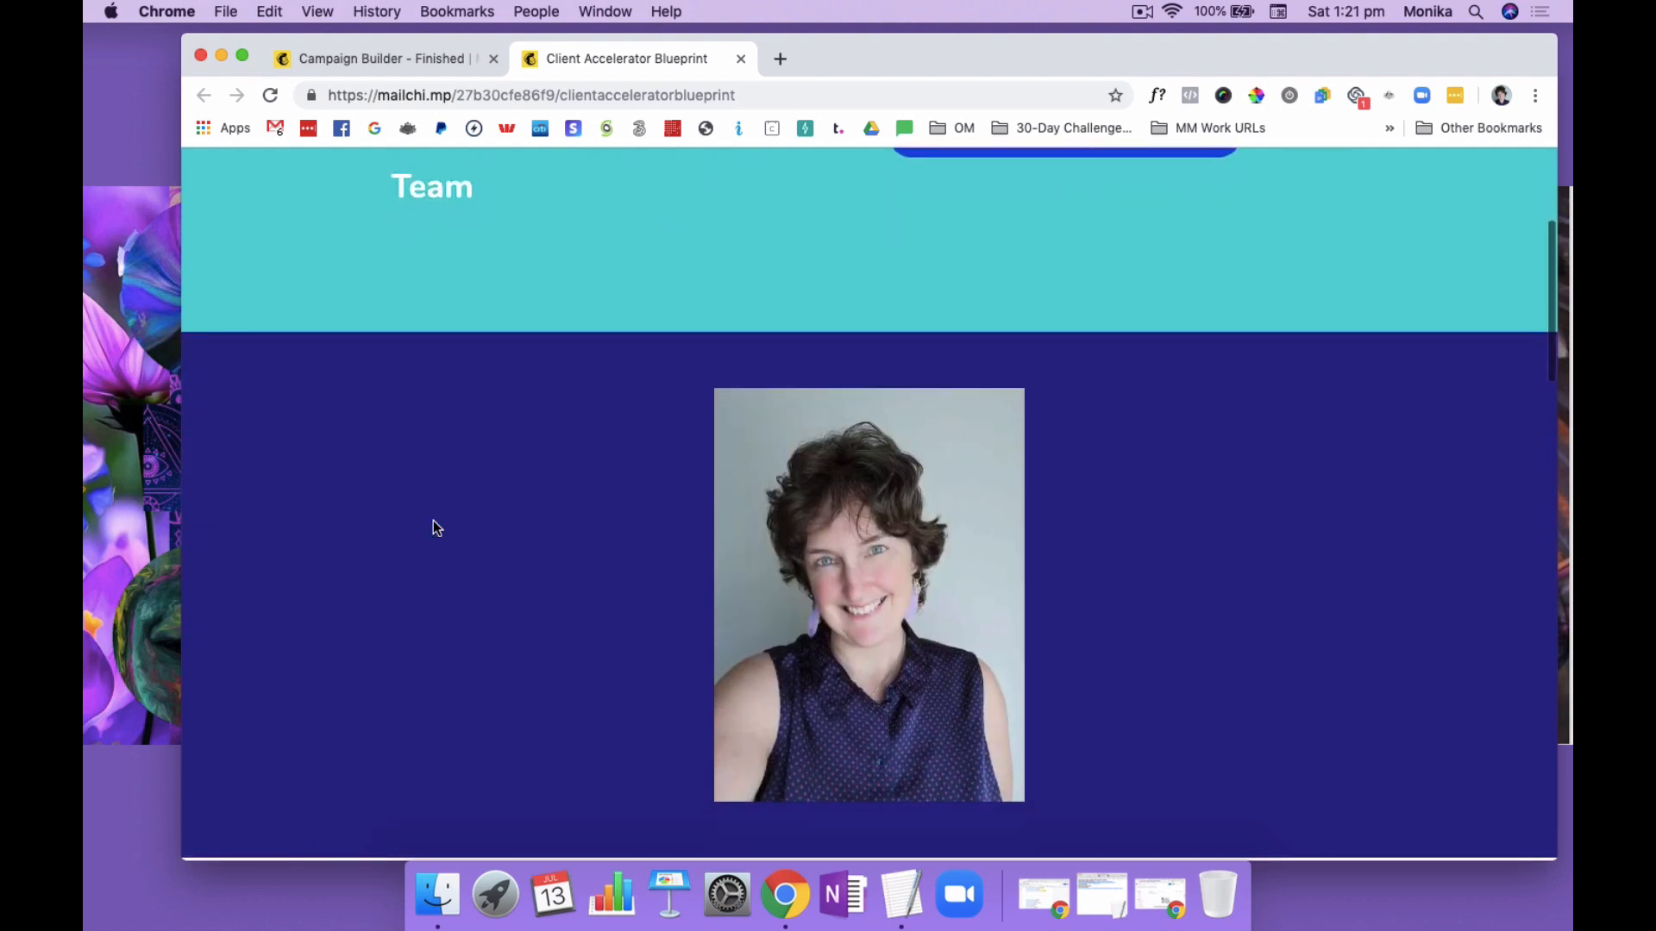
{"action": "scroll", "coordinate": [433, 522], "scroll_direction": "up", "scroll_amount": 2}
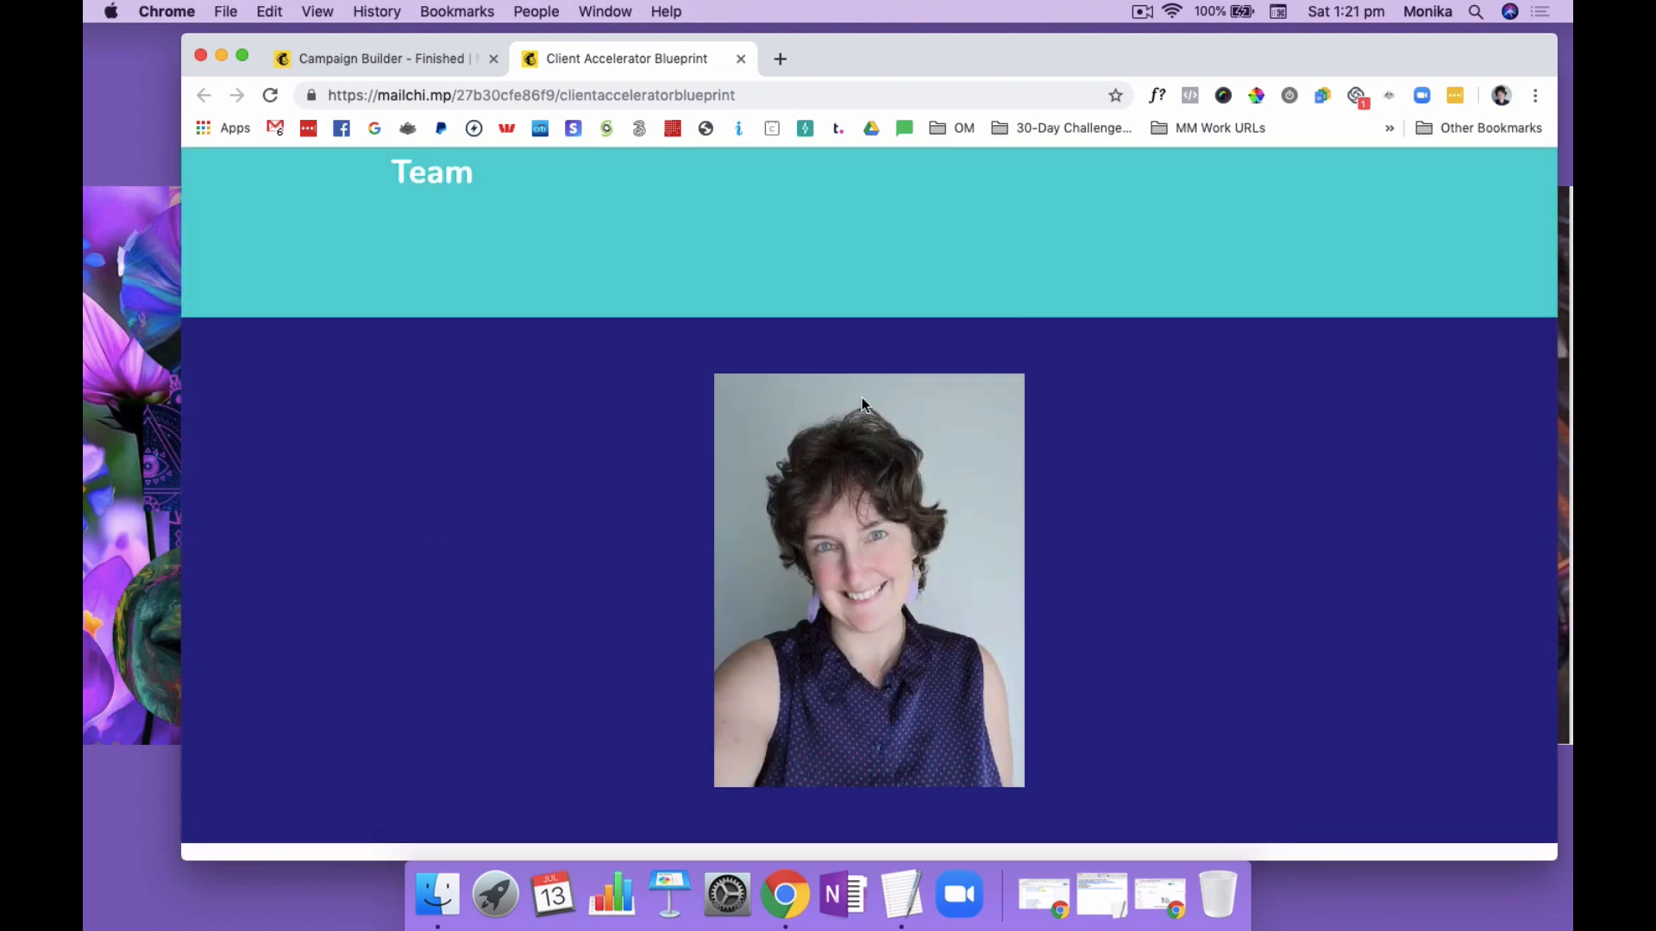
{"action": "scroll", "coordinate": [1135, 425], "scroll_direction": "down", "scroll_amount": 6}
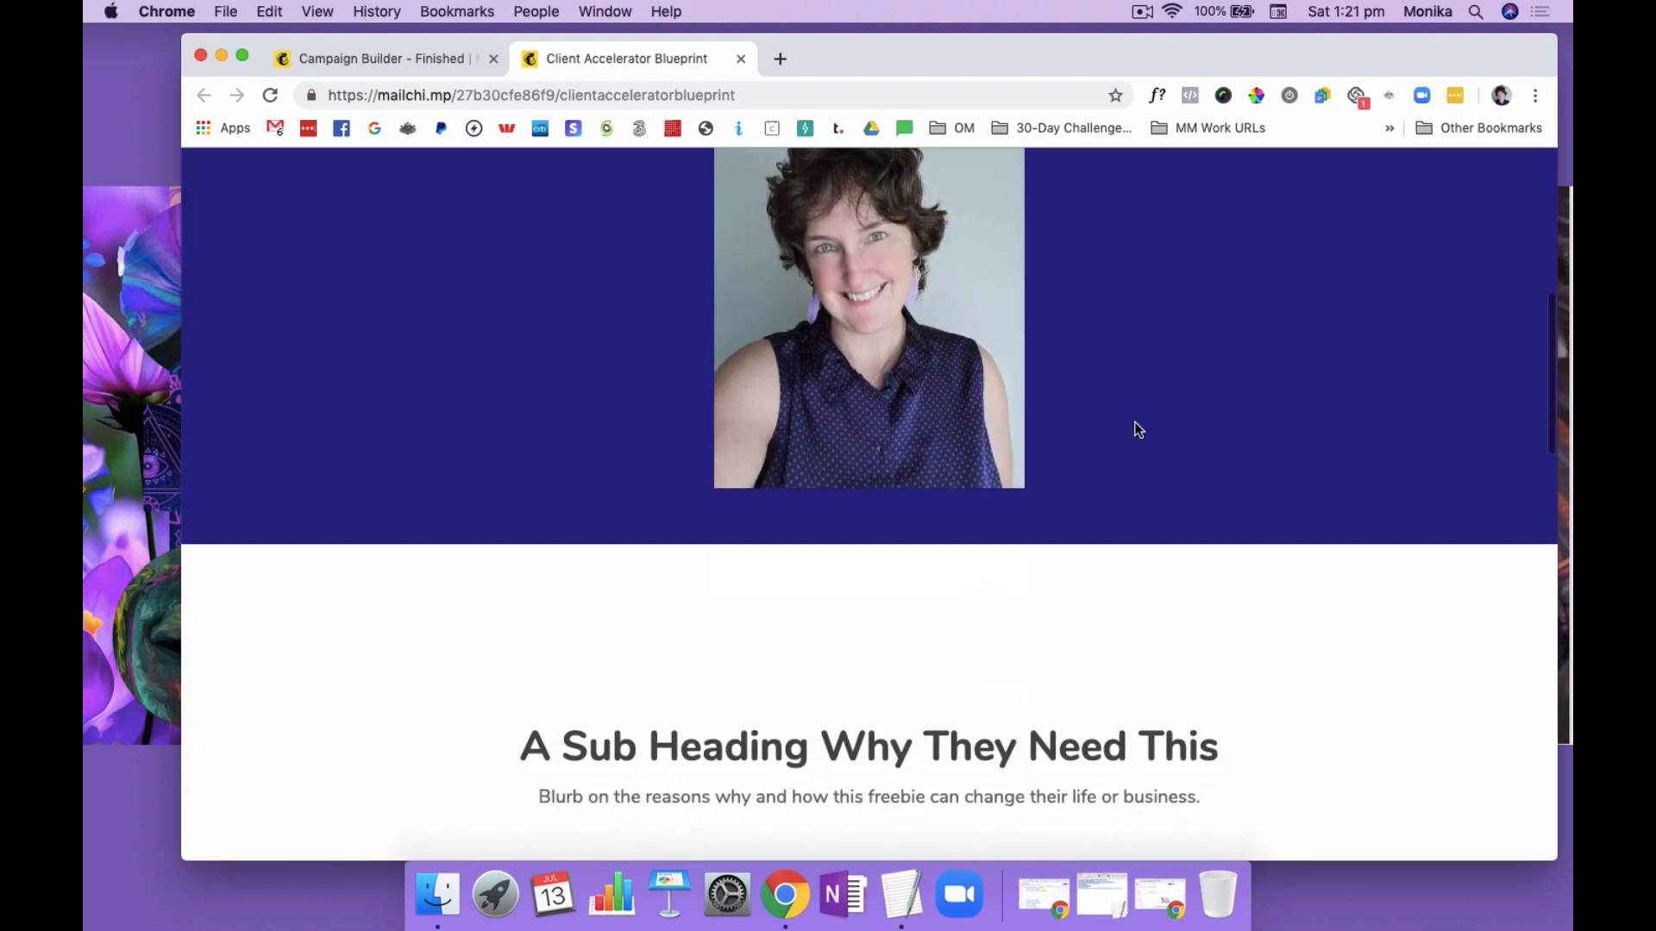
{"action": "scroll", "coordinate": [1135, 425], "scroll_direction": "up", "scroll_amount": 3}
{"action": "scroll", "coordinate": [1137, 429], "scroll_direction": "down", "scroll_amount": 8}
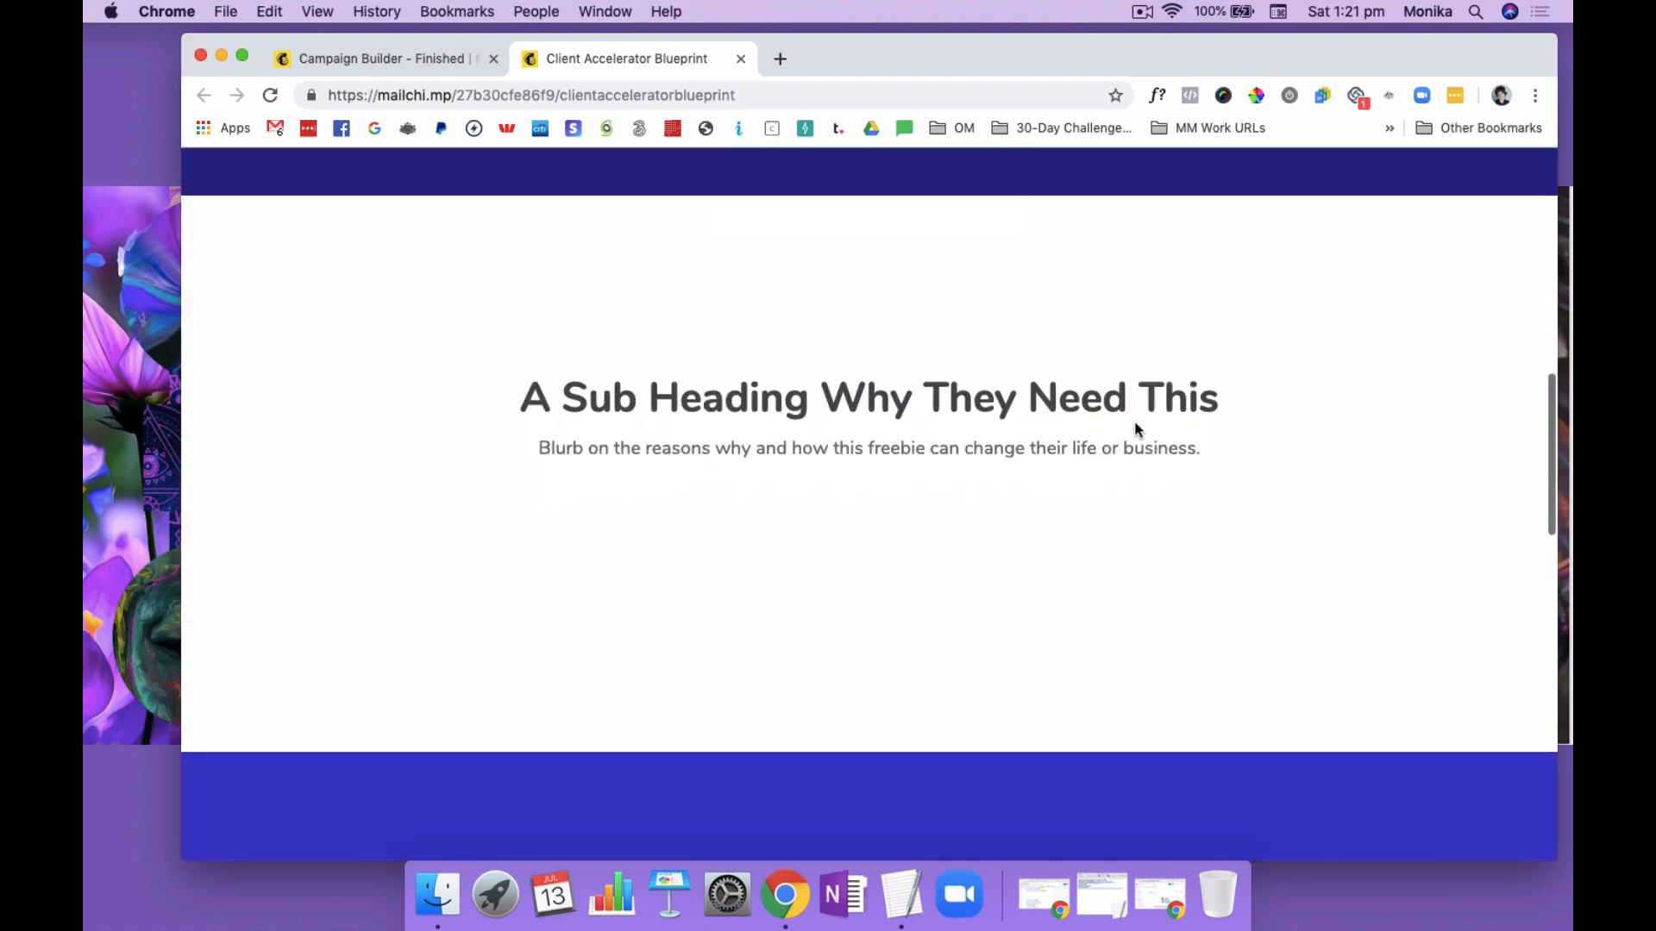
{"action": "scroll", "coordinate": [1137, 428], "scroll_direction": "down", "scroll_amount": 10}
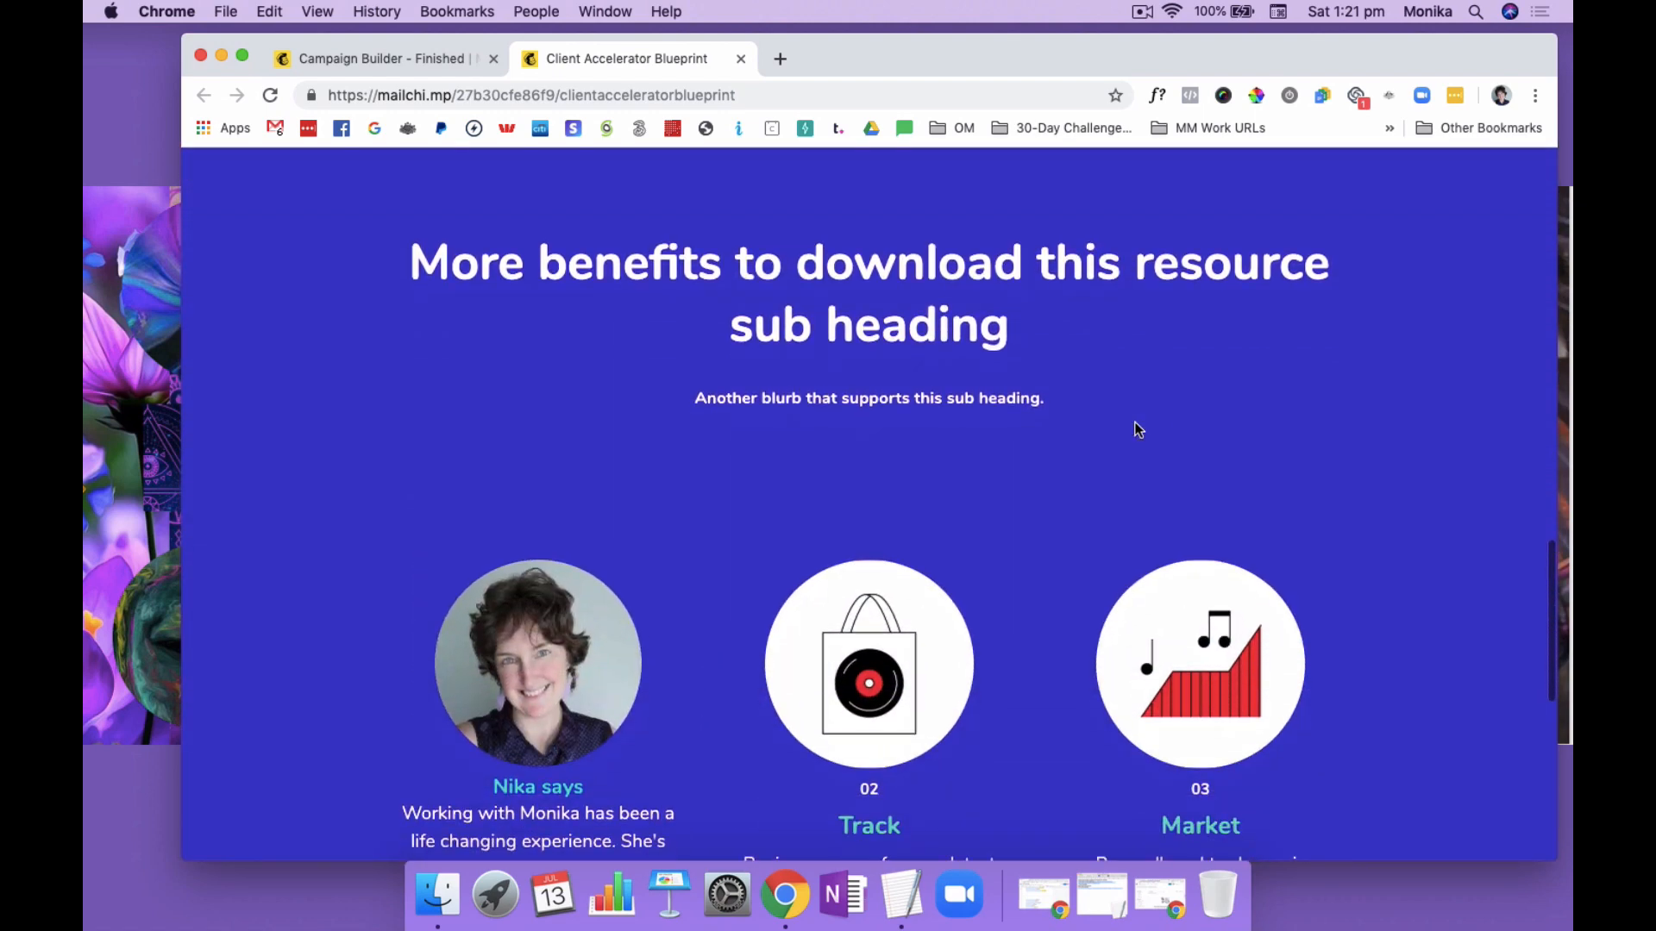
{"action": "scroll", "coordinate": [1137, 429], "scroll_direction": "down", "scroll_amount": 3}
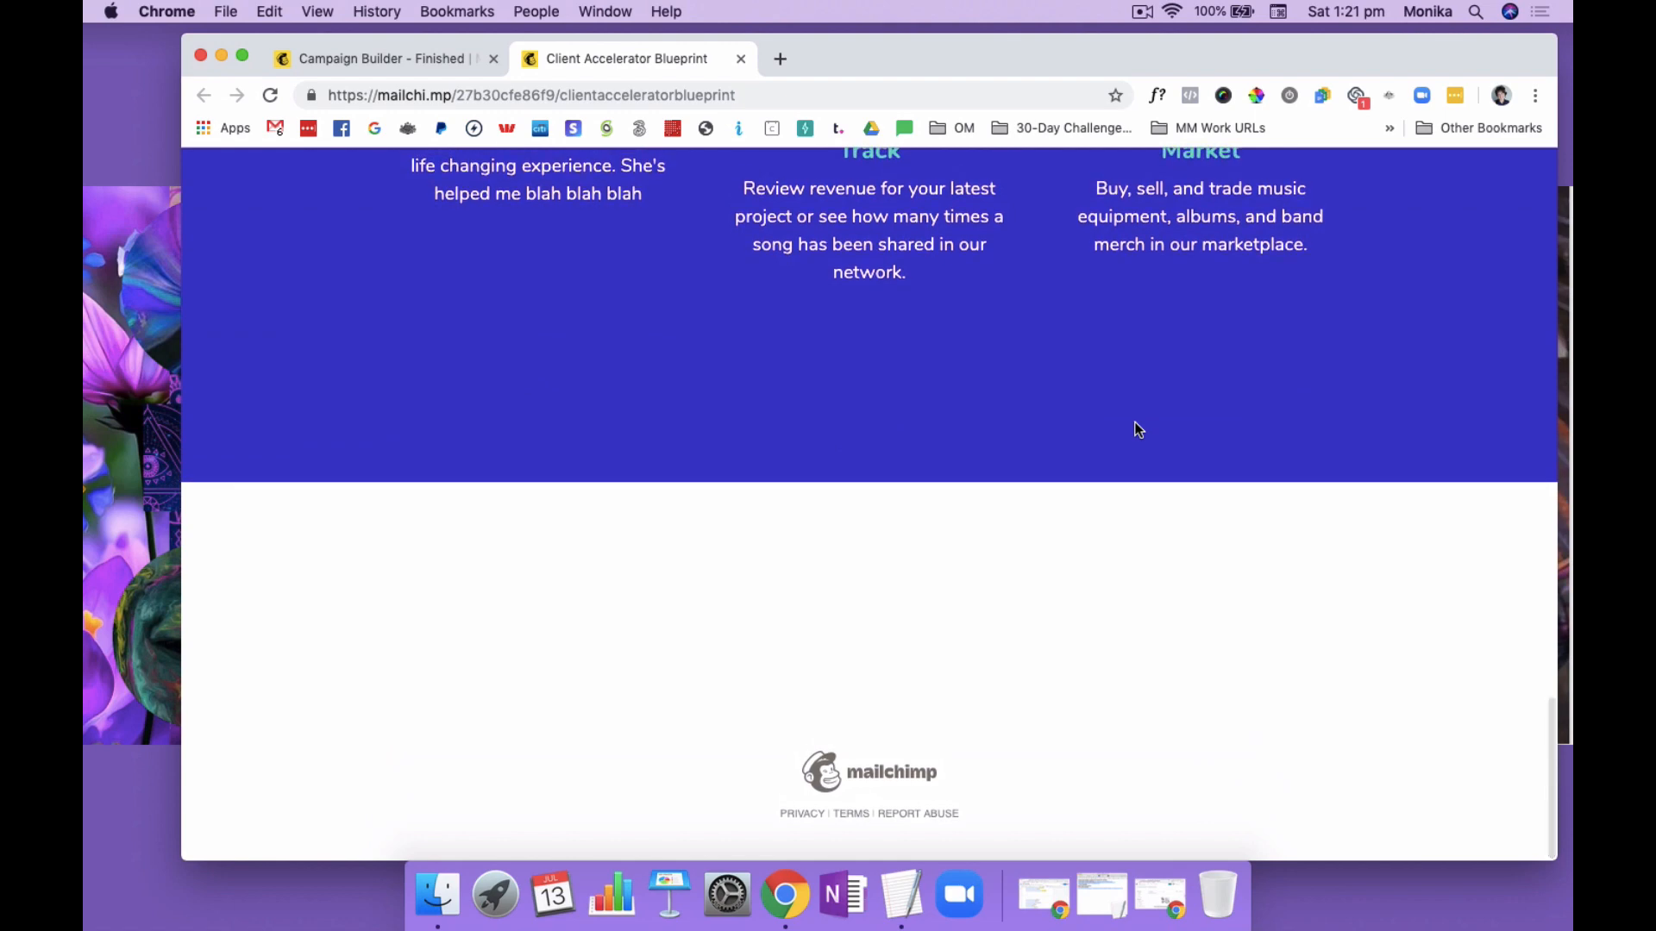
Switch from the live page back to Mailchimp's publishing confirmation and review the page link, sharing options and suggested follow-ups
{"action": "scroll", "coordinate": [1136, 429], "scroll_direction": "up", "scroll_amount": 12}
{"action": "scroll", "coordinate": [1136, 428], "scroll_direction": "up", "scroll_amount": 4}
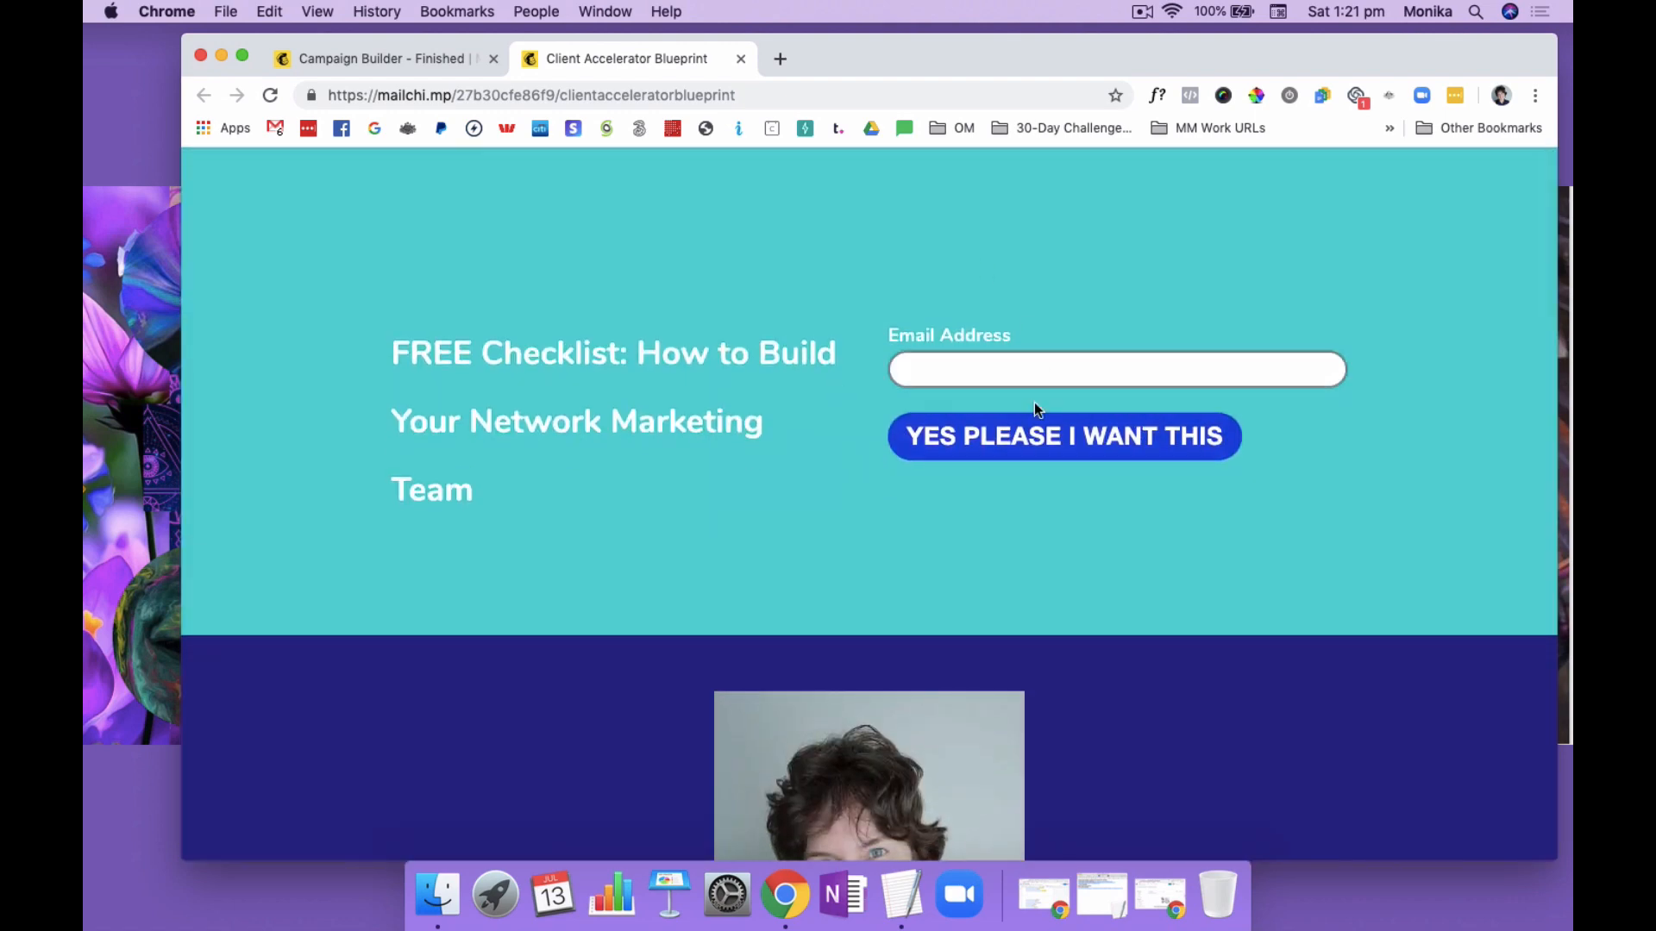
{"action": "left_click", "coordinate": [373, 59]}
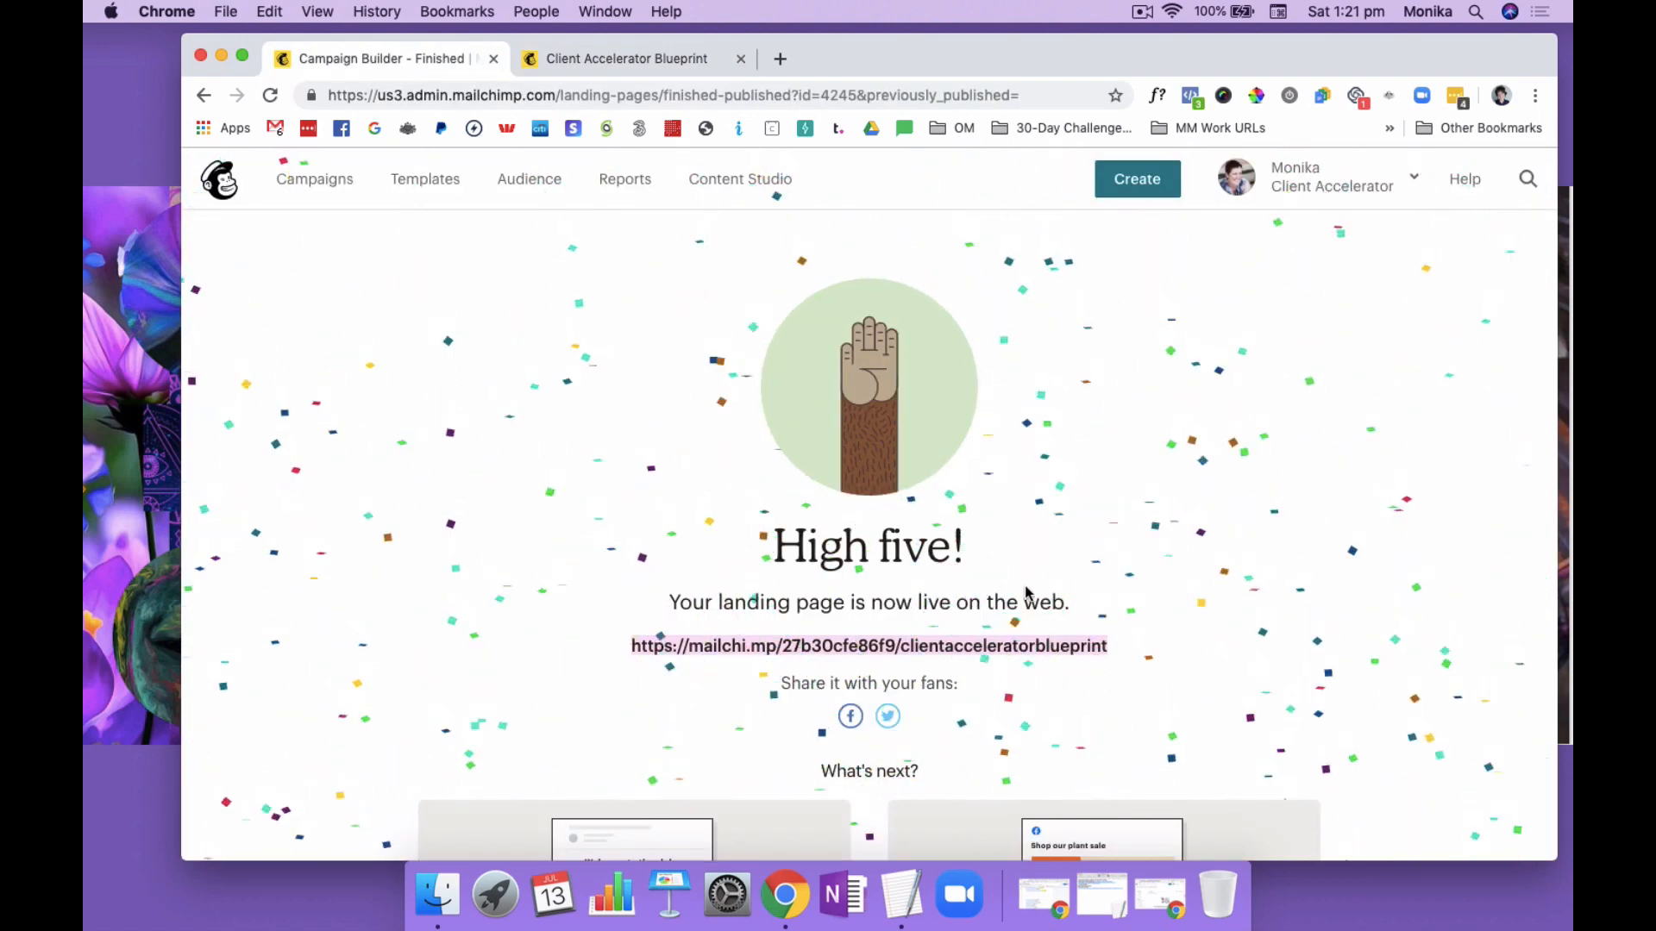
{"action": "scroll", "coordinate": [1019, 594], "scroll_direction": "down", "scroll_amount": 3}
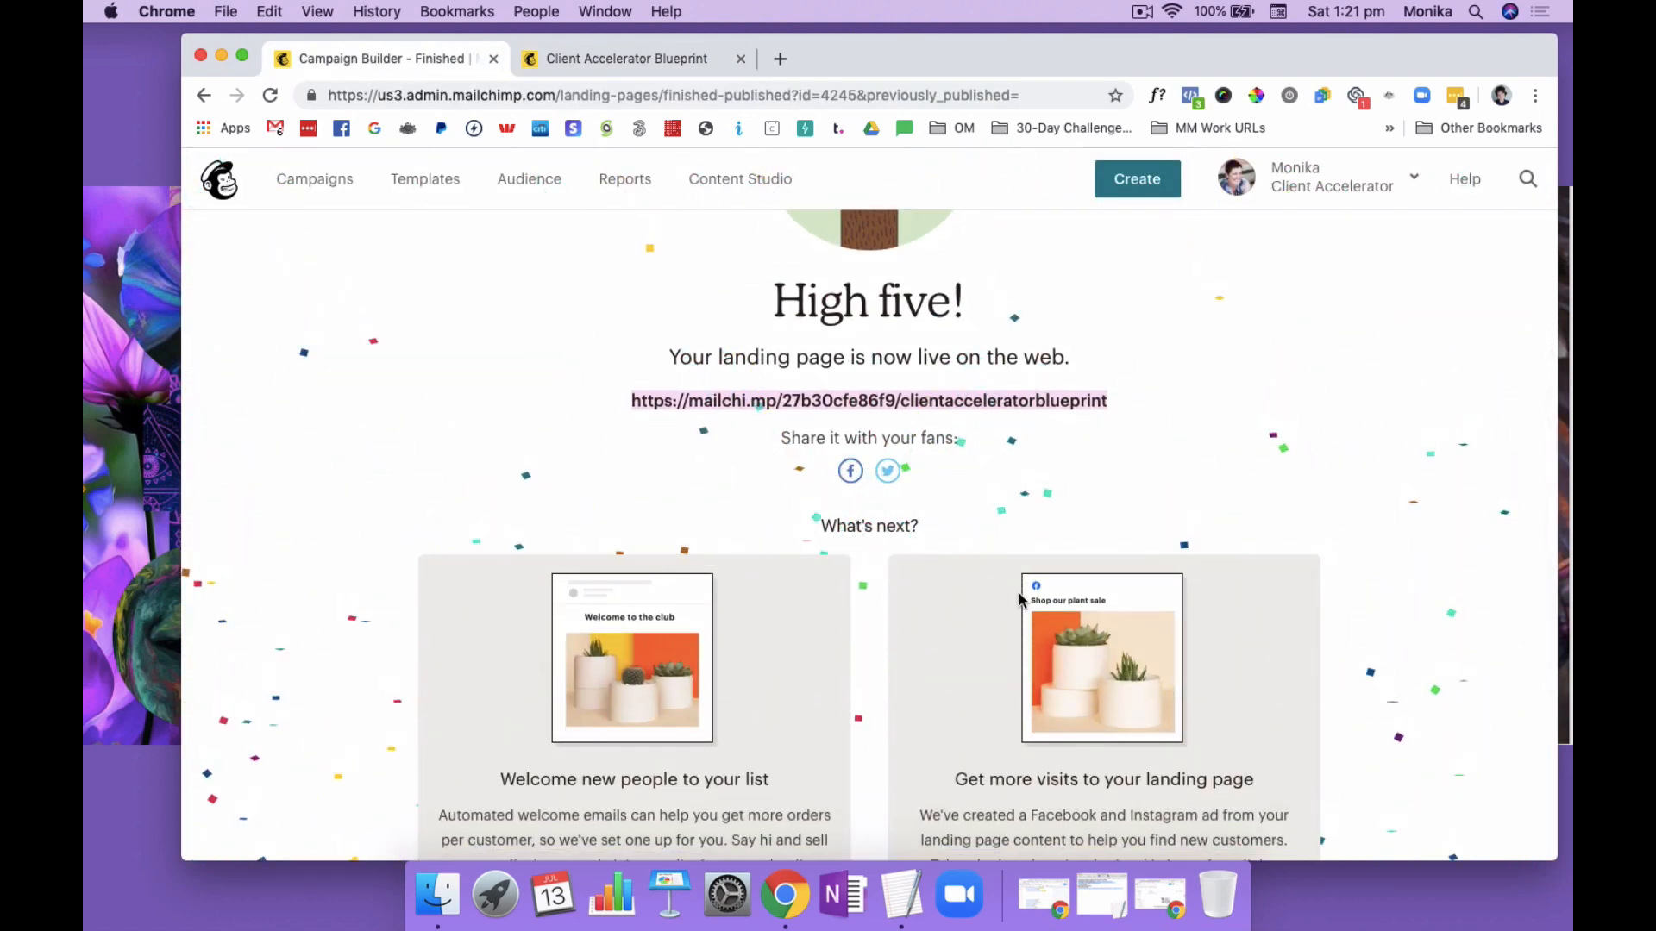
{"action": "scroll", "coordinate": [1020, 594], "scroll_direction": "up", "scroll_amount": 3}
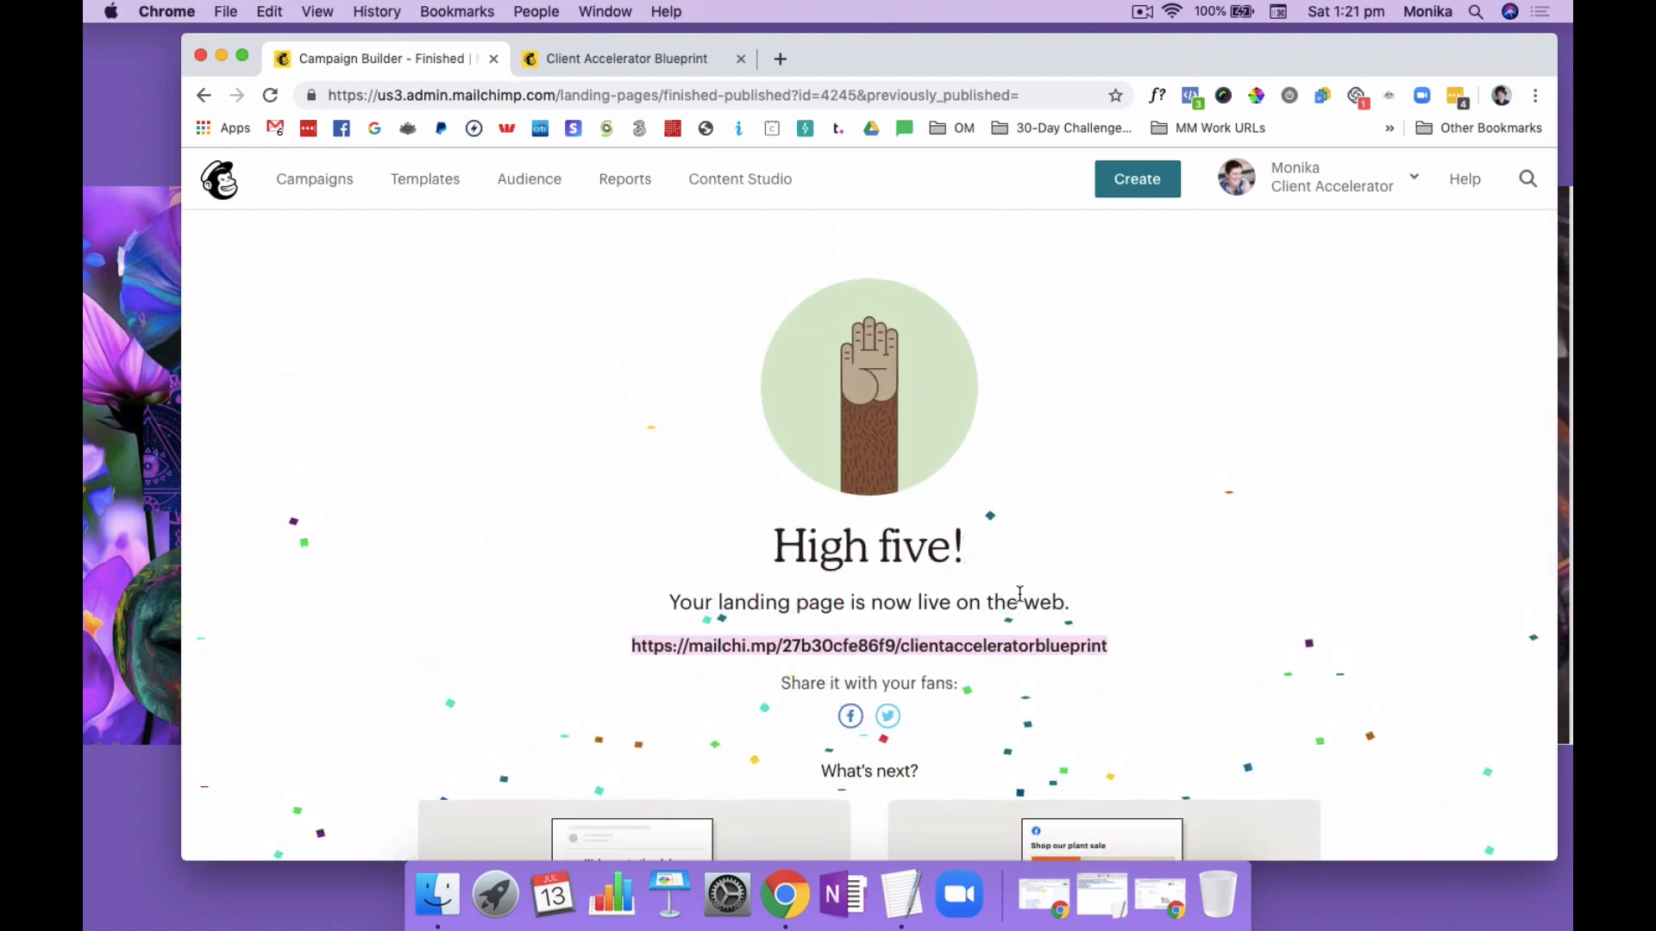
{"action": "scroll", "coordinate": [1020, 593], "scroll_direction": "down", "scroll_amount": 1}
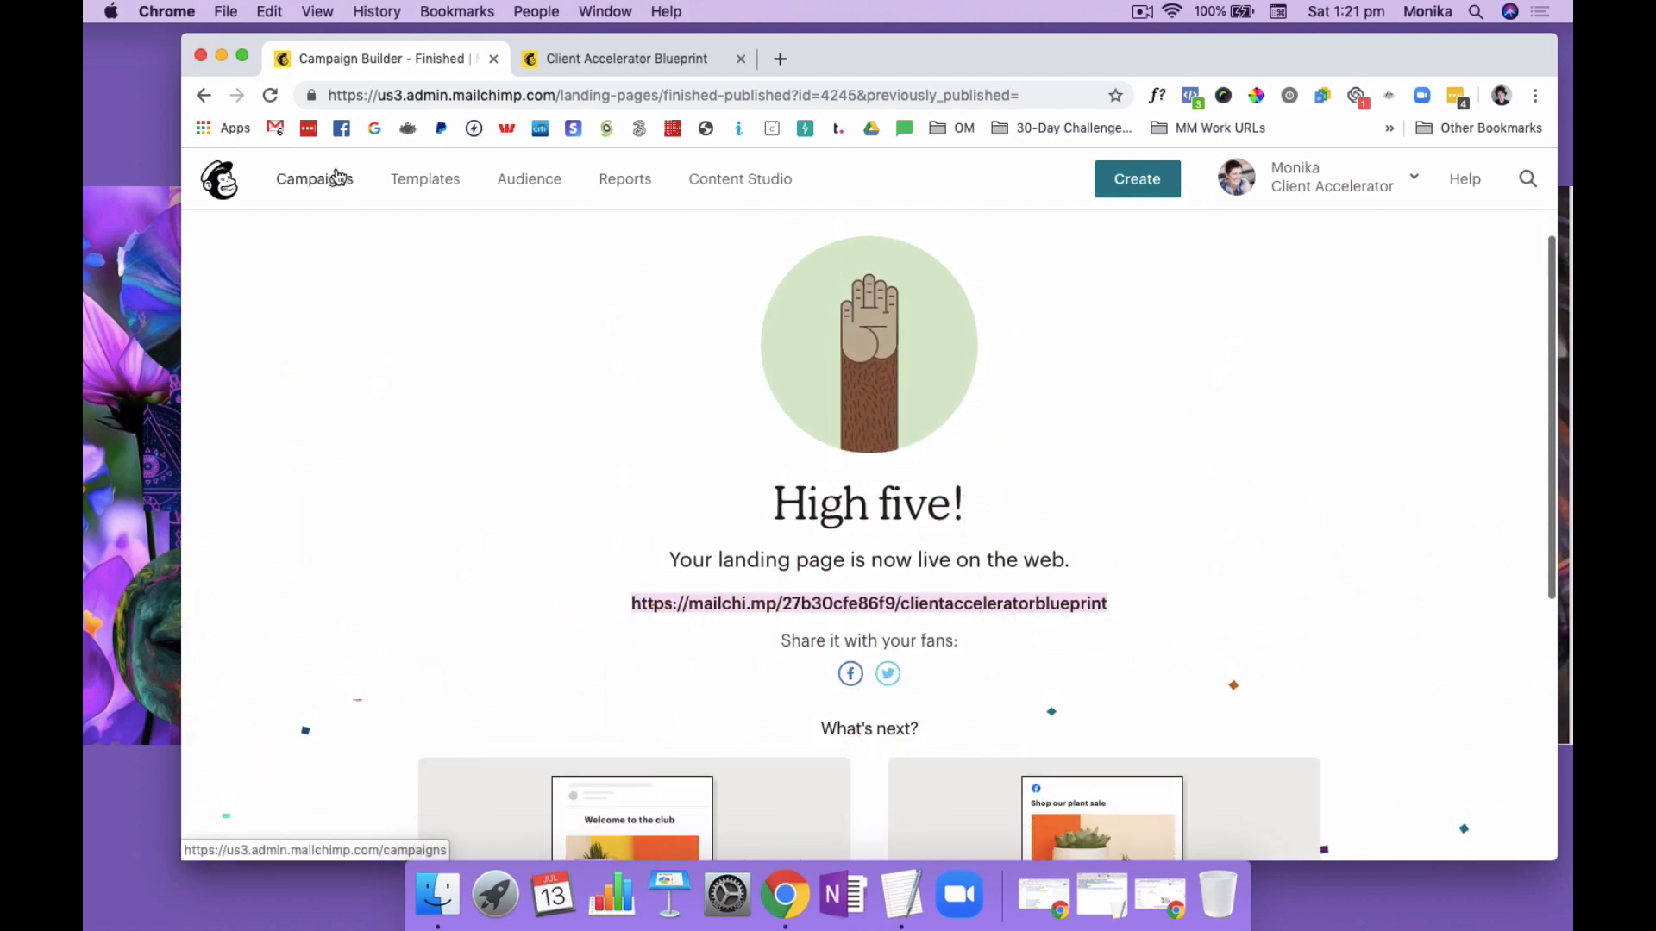
{"action": "left_click", "coordinate": [1143, 12]}
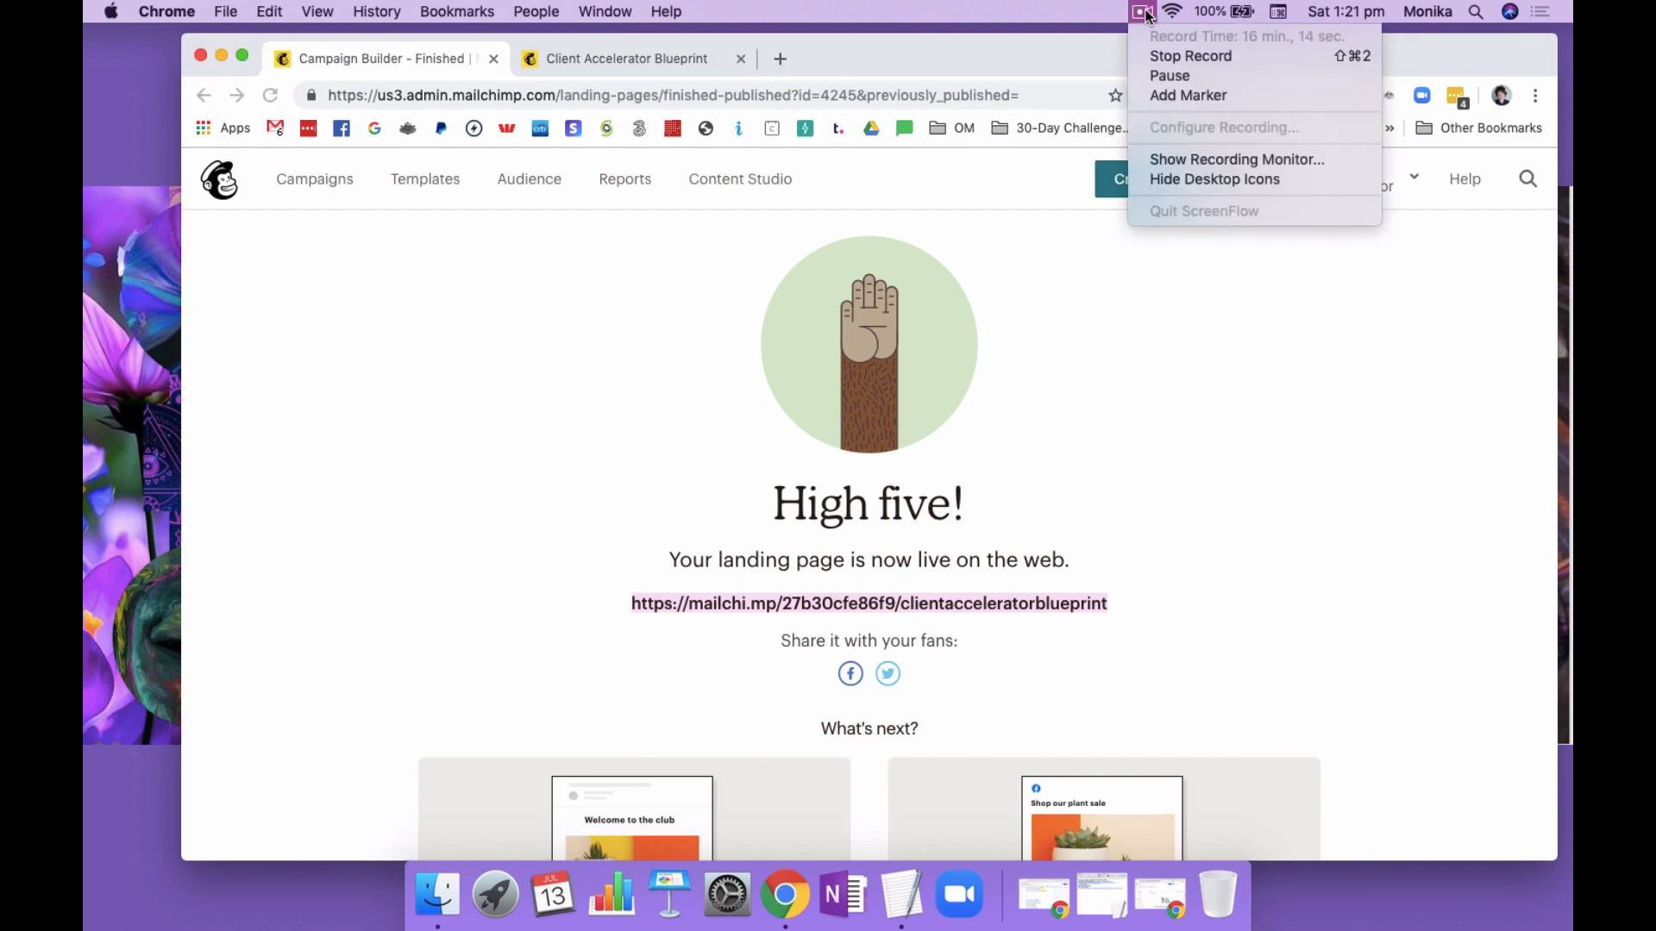